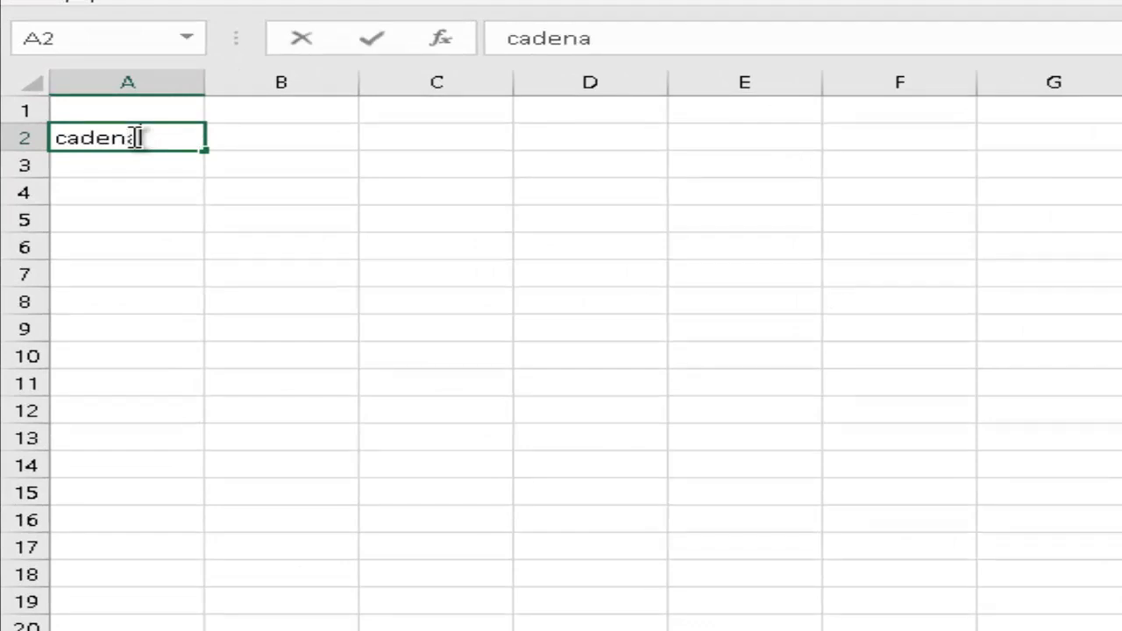
# Enter the headings cadena 1 in A2, cadena 2 in B2 and Reultado in D2.
pyautogui.write('1')
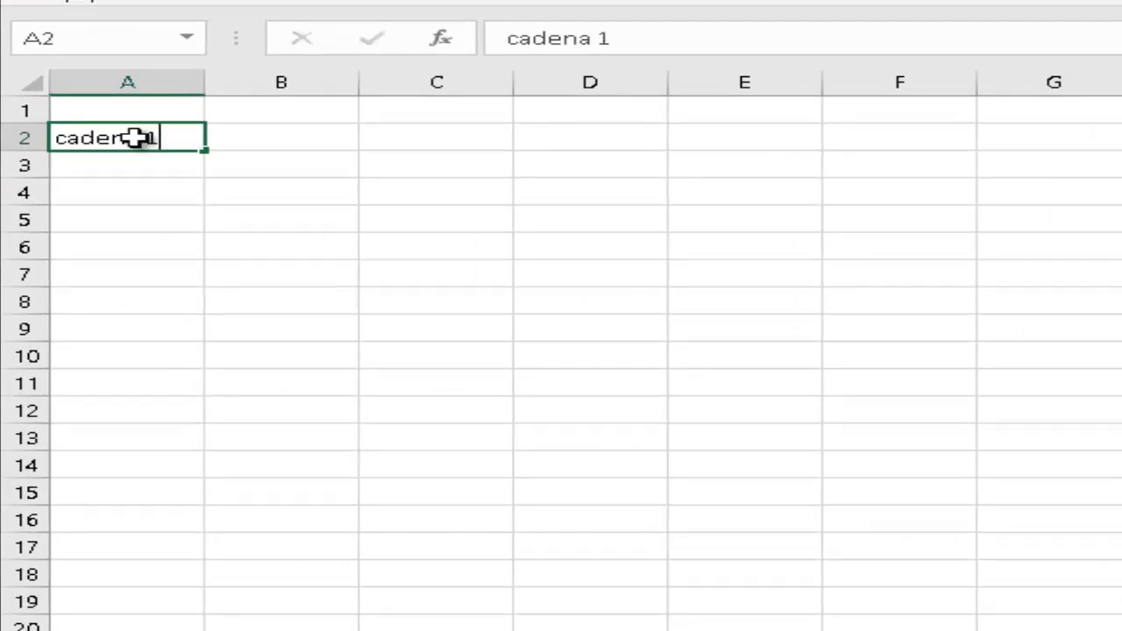
pyautogui.press('Return')
pyautogui.press('Up')
pyautogui.press('Right')
pyautogui.write('cadena 2')
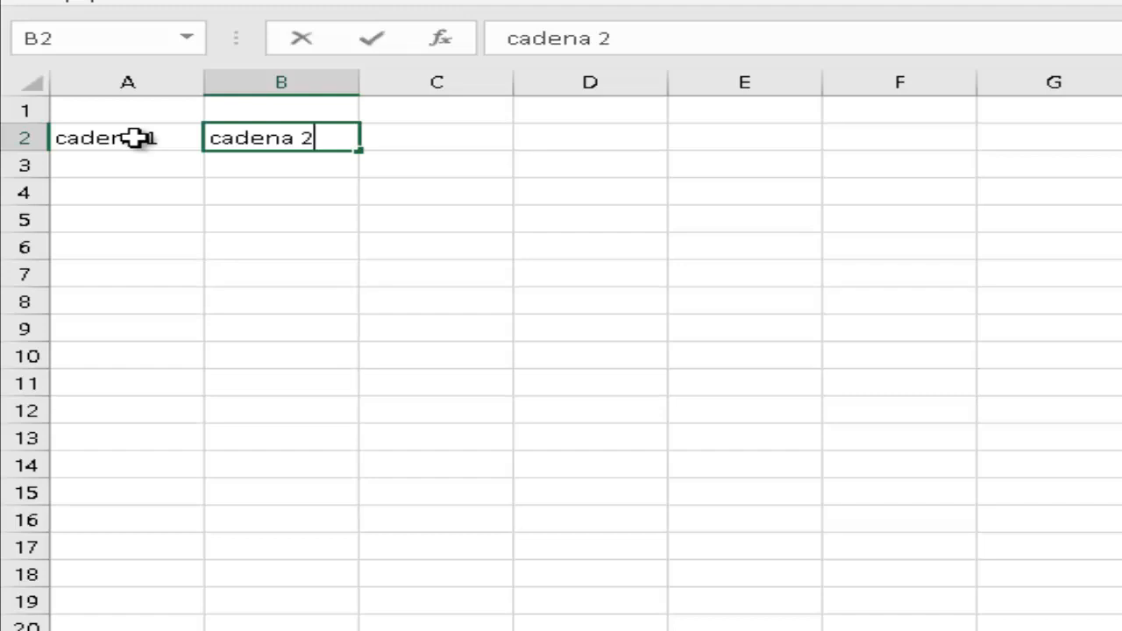
pyautogui.press('Return')
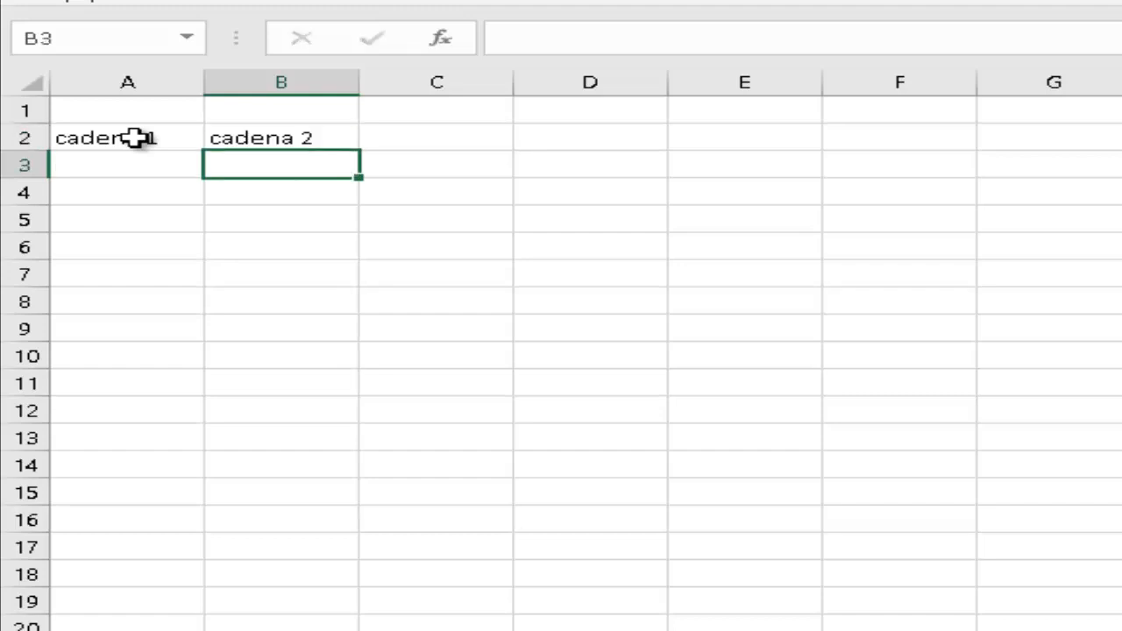
pyautogui.press('Up')
pyautogui.press('Right')
pyautogui.press('Right')
pyautogui.write('funcion')
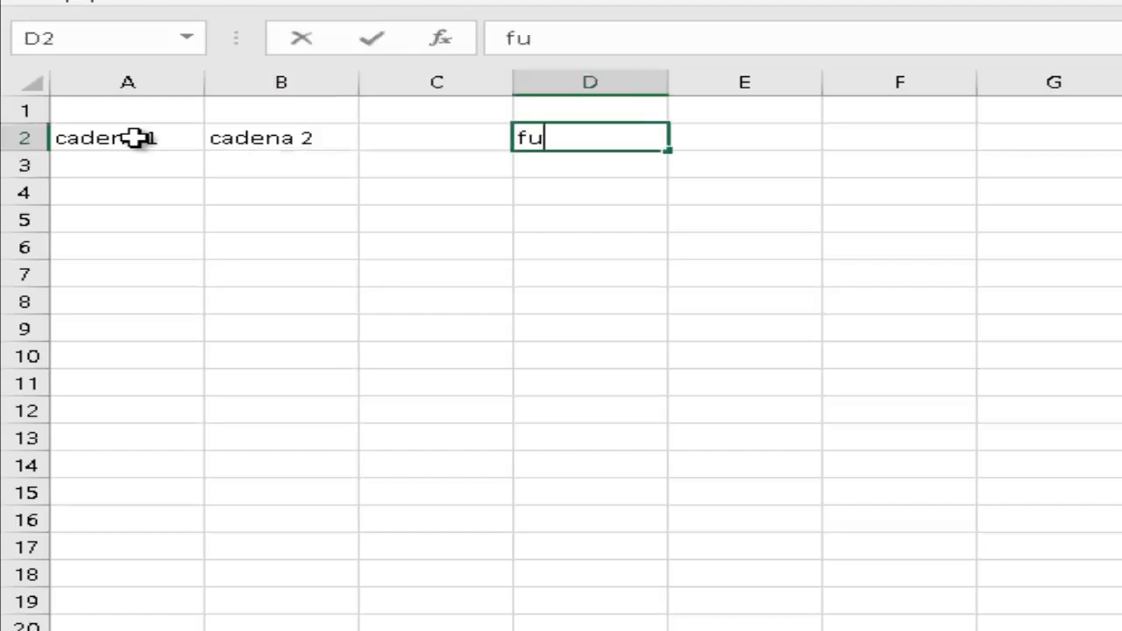
pyautogui.press('BackSpace')
pyautogui.press('BackSpace')
pyautogui.press('BackSpace')
pyautogui.press('BackSpace')
pyautogui.press('BackSpace')
pyautogui.press('BackSpace')
pyautogui.press('BackSpace')
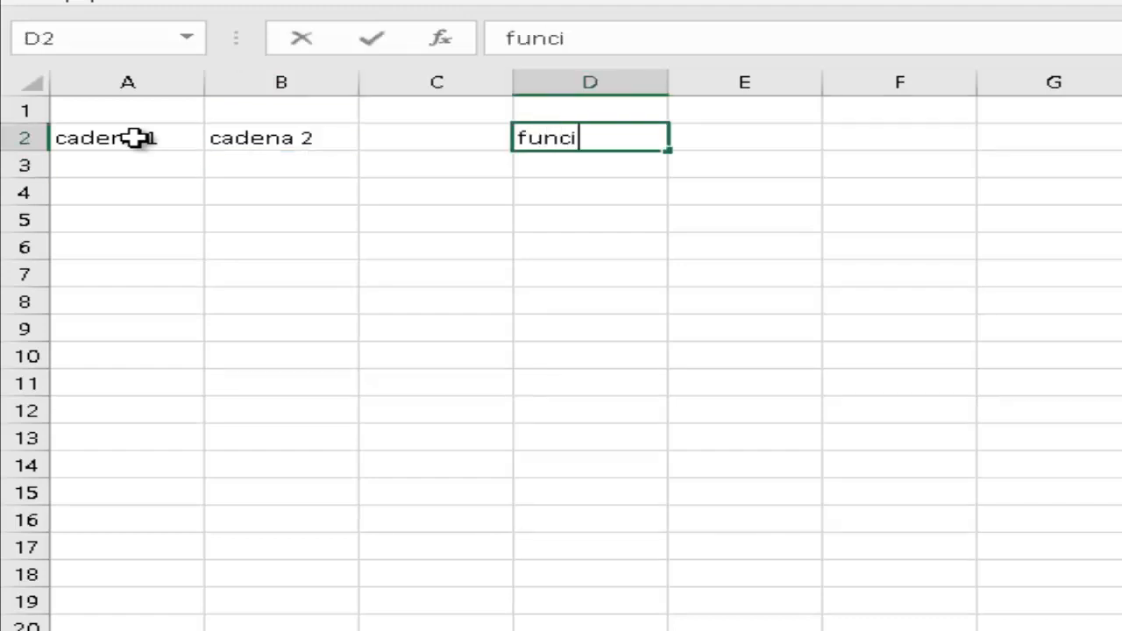
pyautogui.write('REultado')
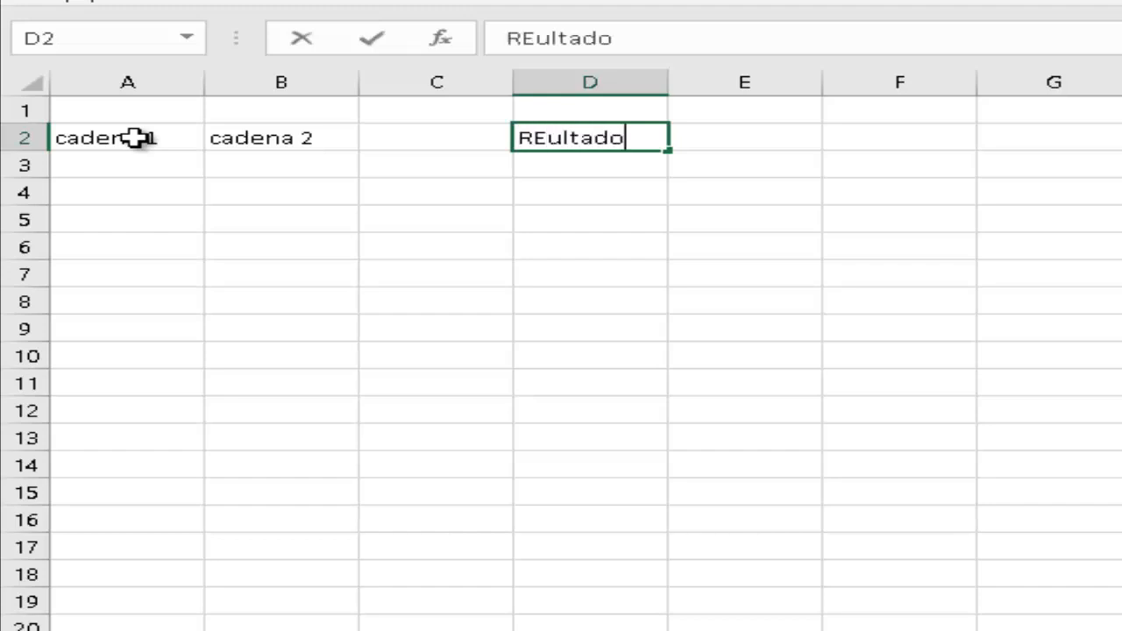
pyautogui.press('Return')
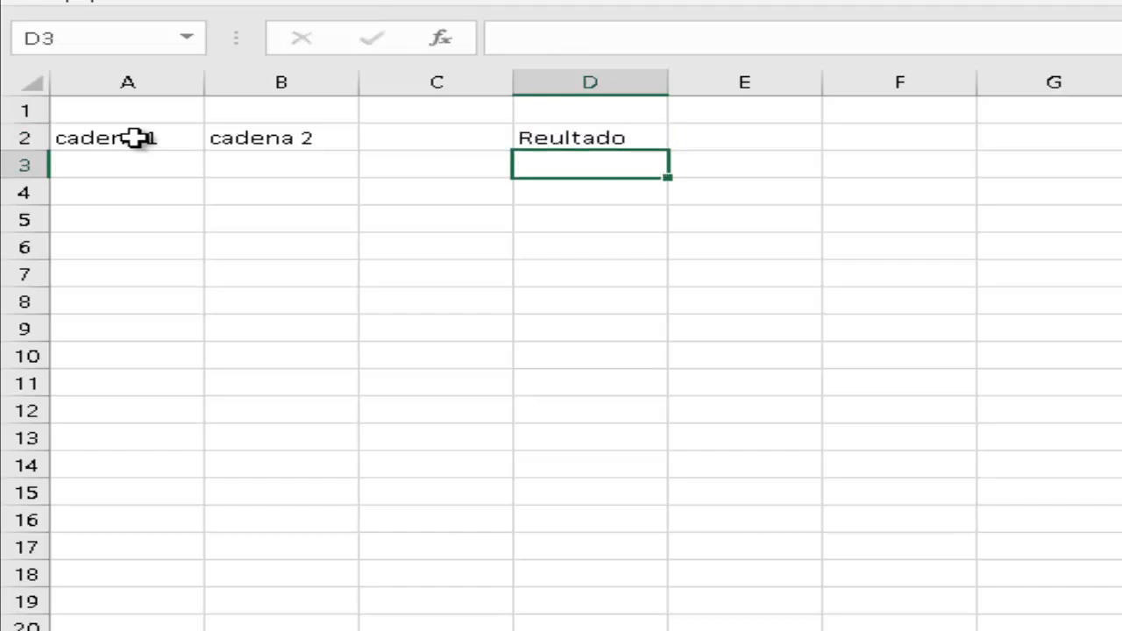
# Enter a sample first name in A3 and a second name in B3.
pyautogui.press('Left')
pyautogui.press('Left')
pyautogui.press('Left')
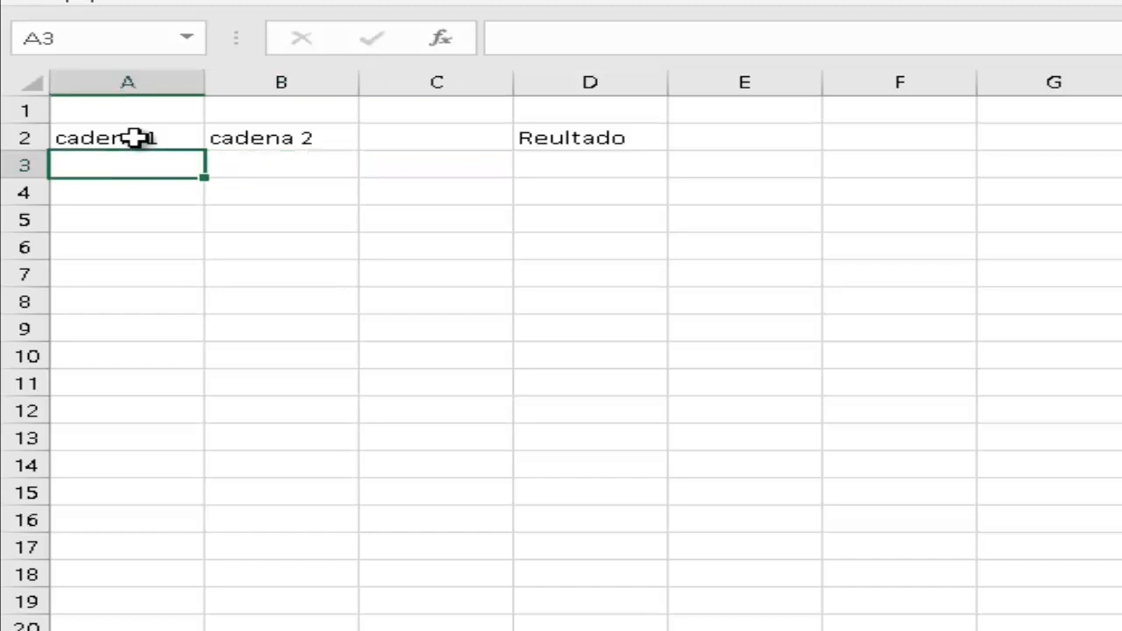
pyautogui.write('Gutavo')
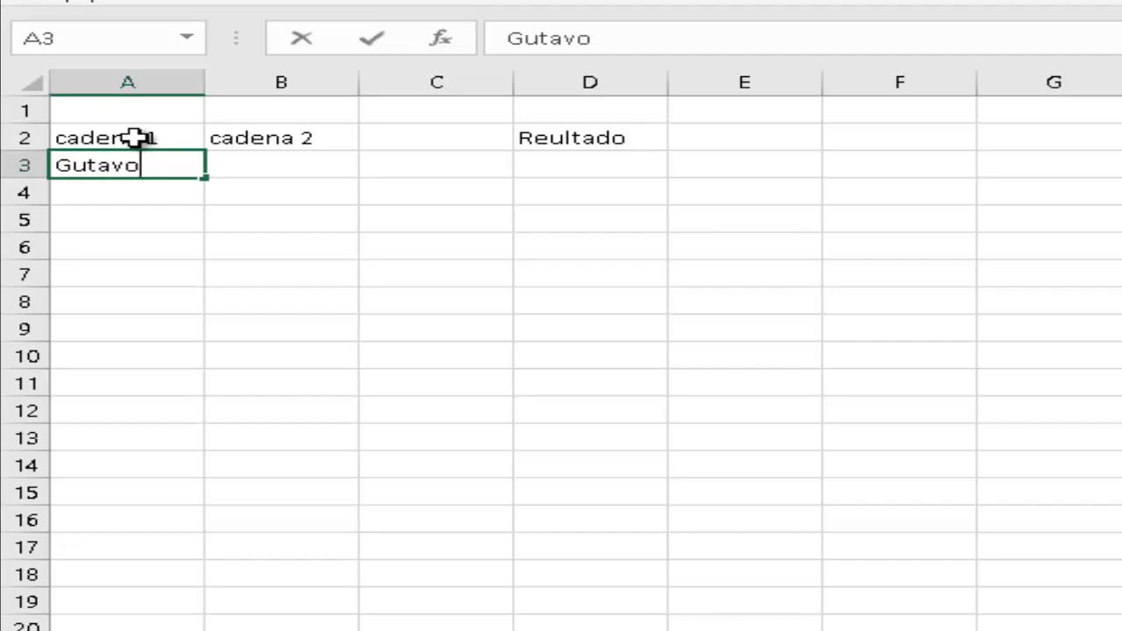
pyautogui.press('Return')
pyautogui.press('Up')
pyautogui.press('Right')
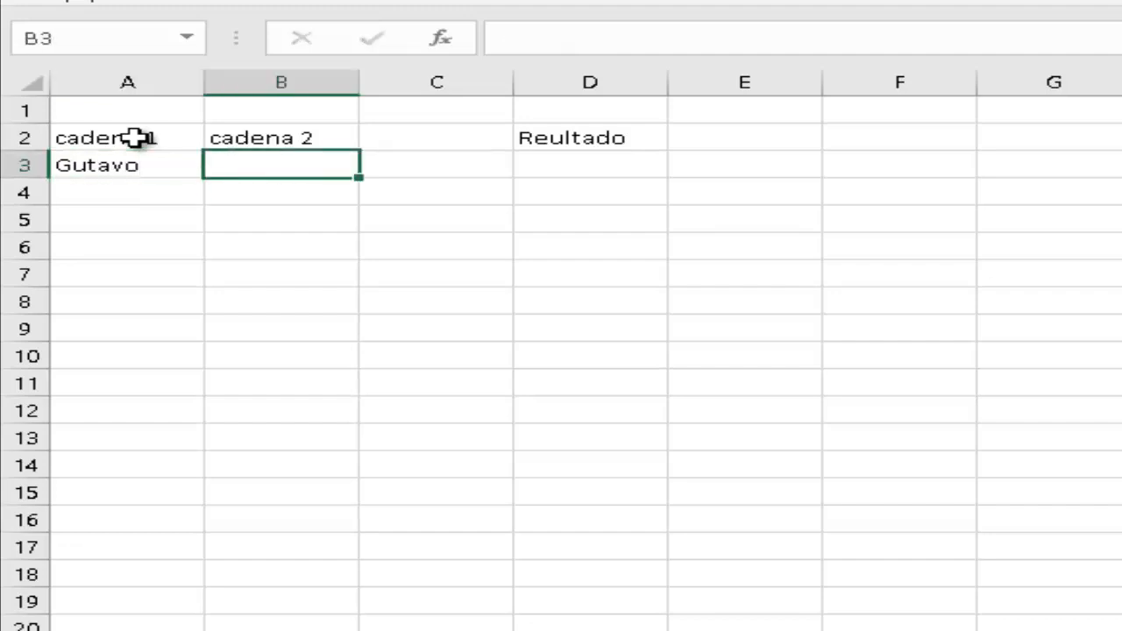
pyautogui.write('Antonio')
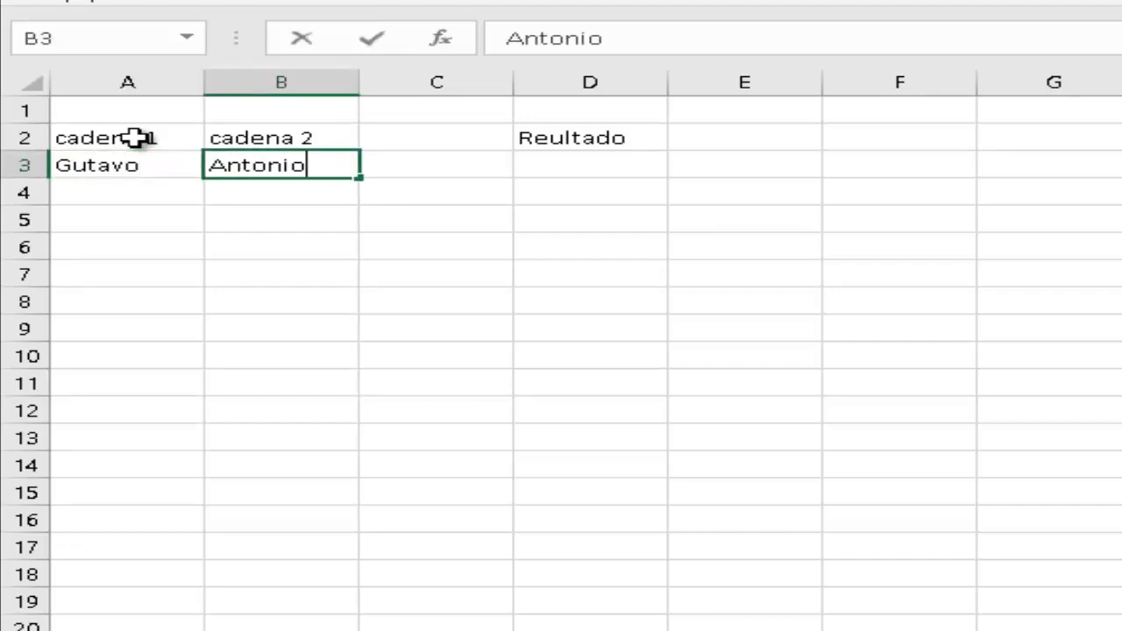
pyautogui.press('Return')
pyautogui.press('Up')
pyautogui.press('Right')
pyautogui.press('Right')
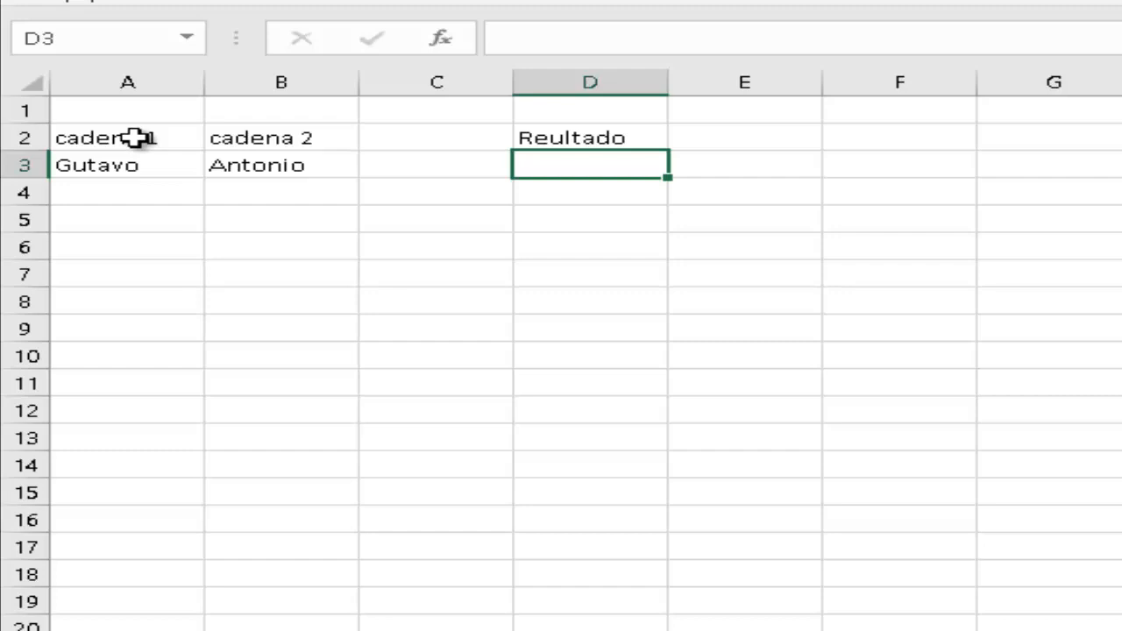
# Enter =CONCATENAR(A3,B3) in D3 to join the two names.
pyautogui.write('=')
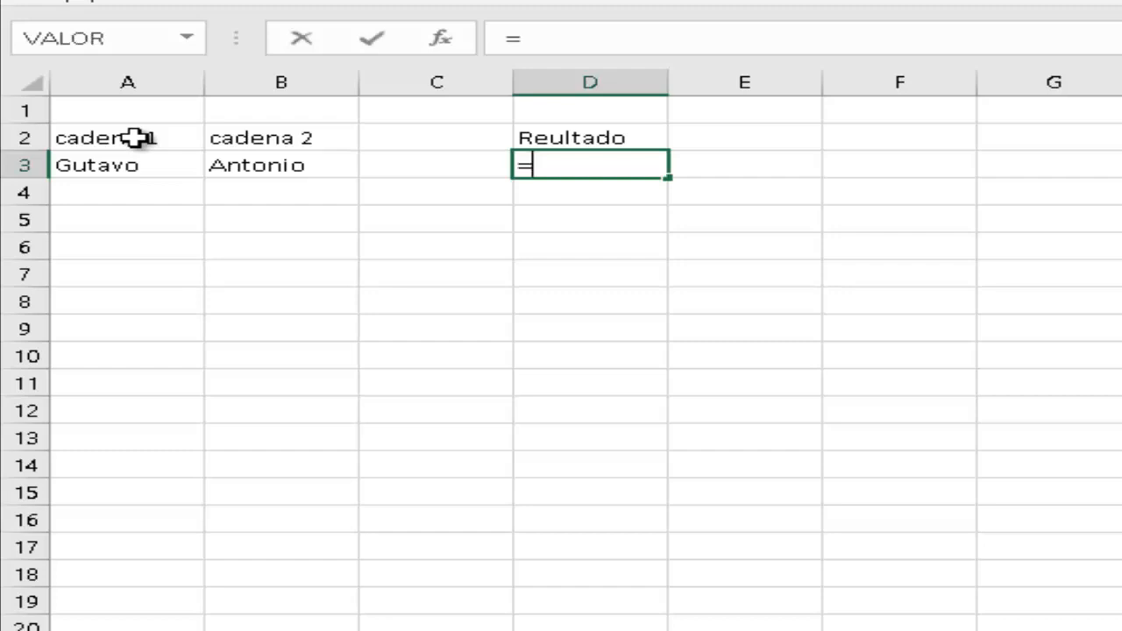
pyautogui.write('con')
pyautogui.press('Tab')
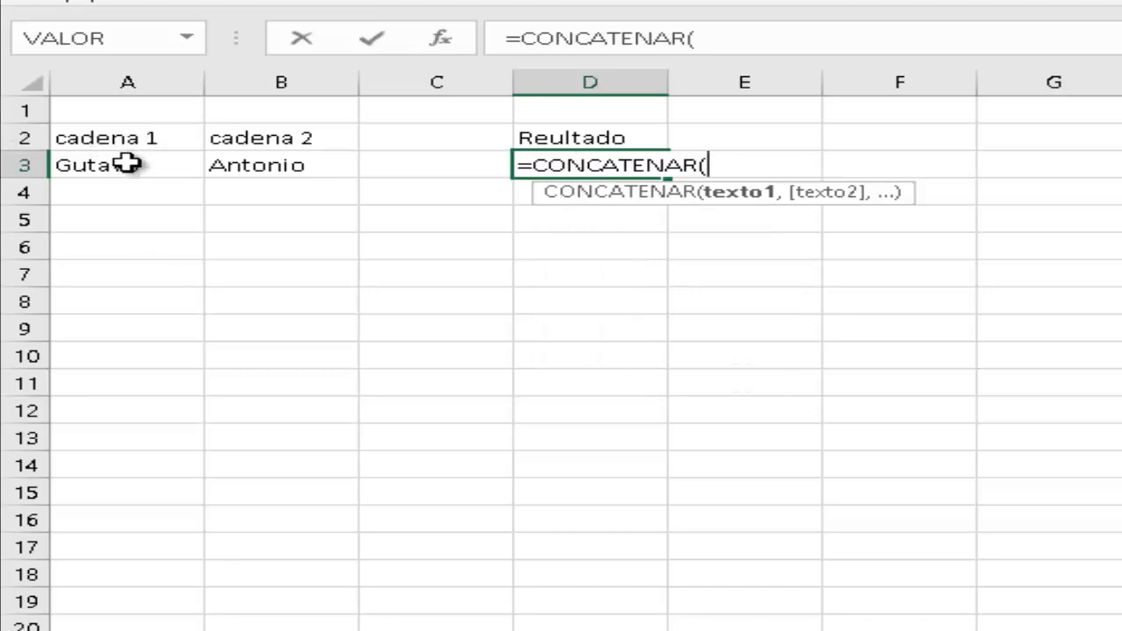
pyautogui.click(125, 166)
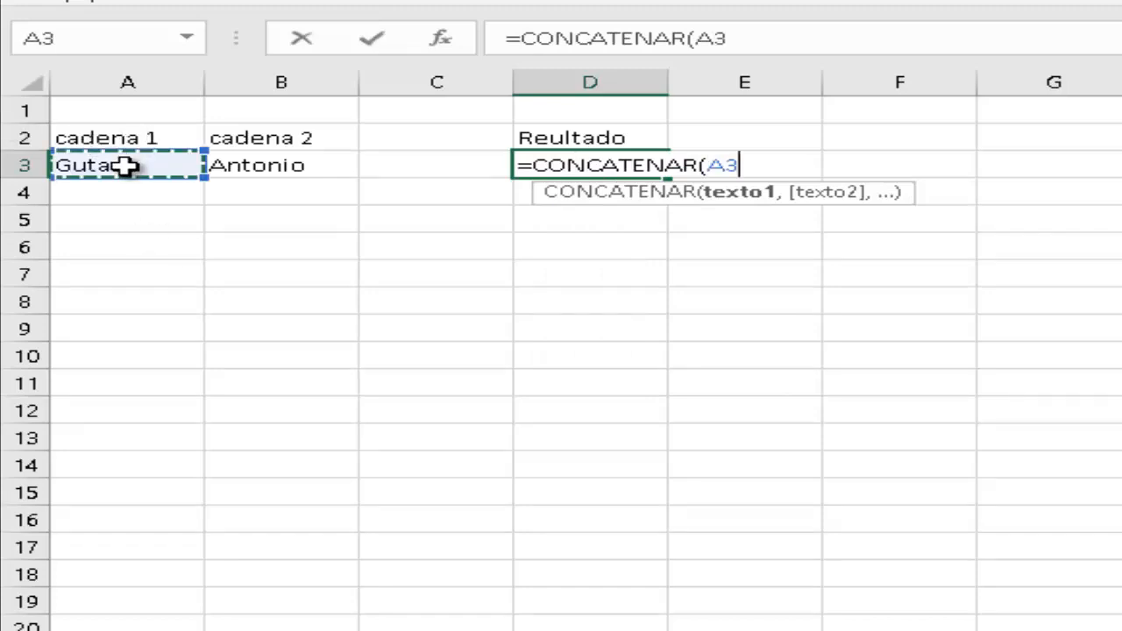
pyautogui.write(',')
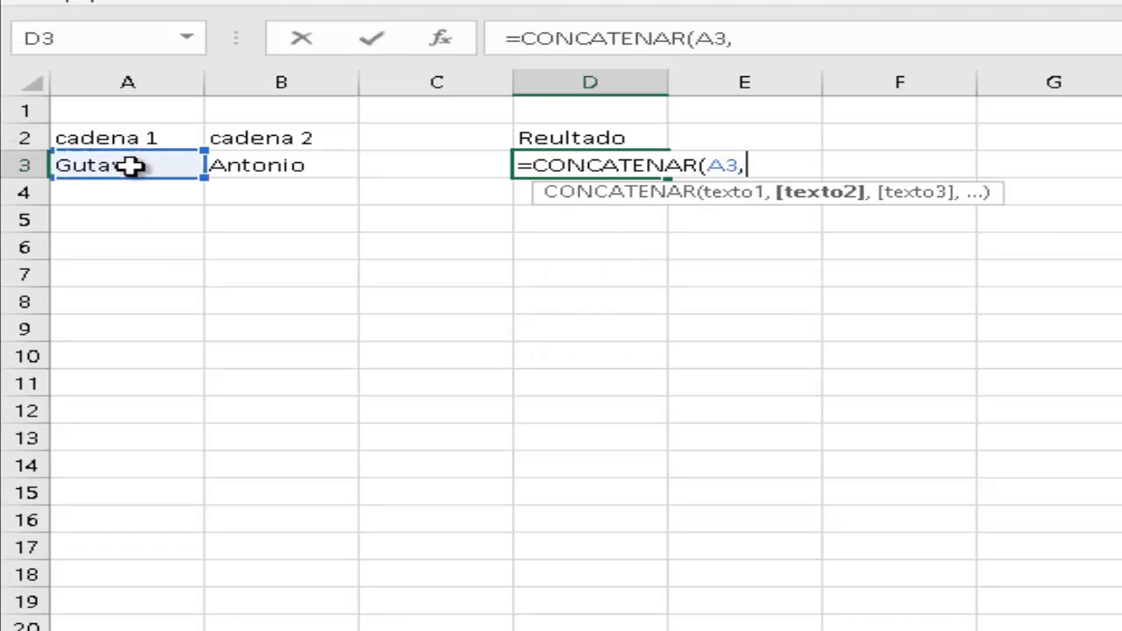
pyautogui.click(274, 166)
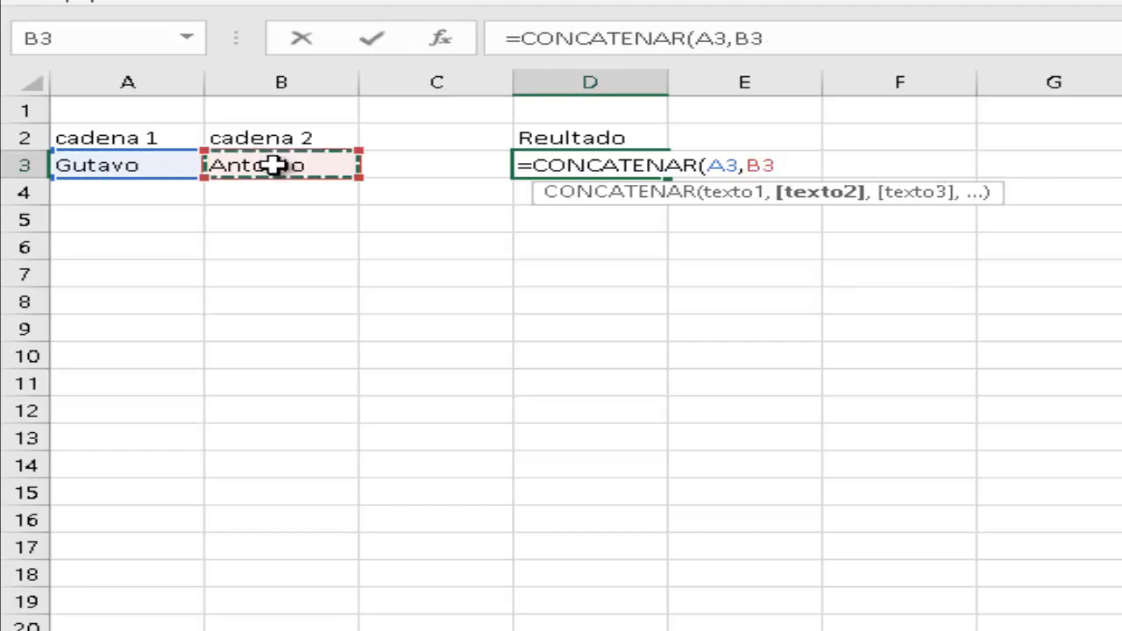
pyautogui.write(')')
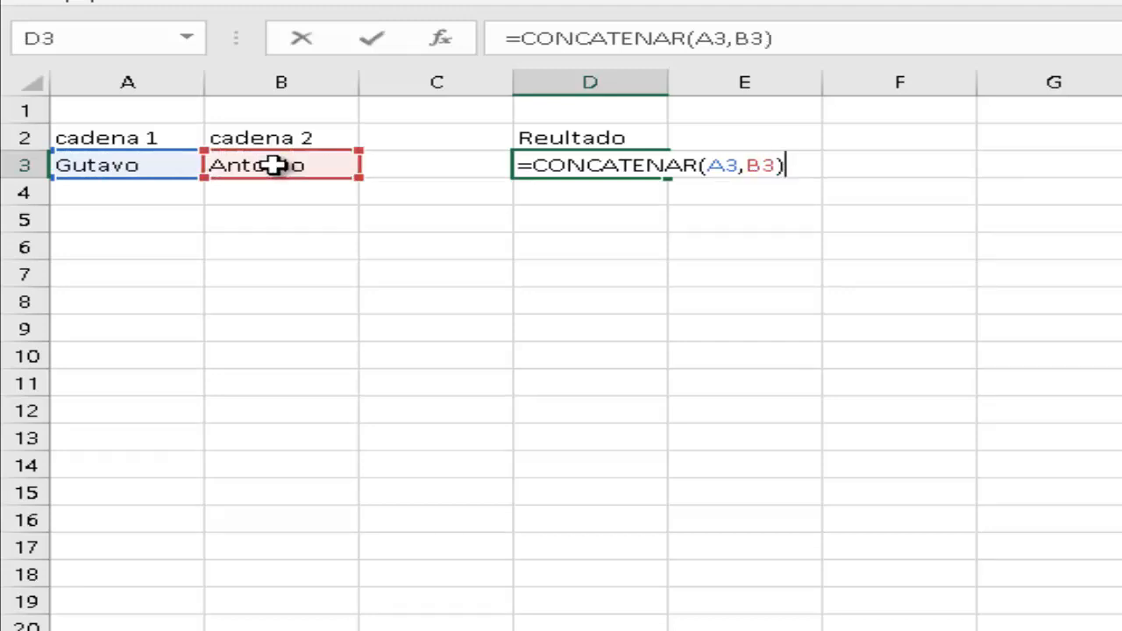
pyautogui.press('Return')
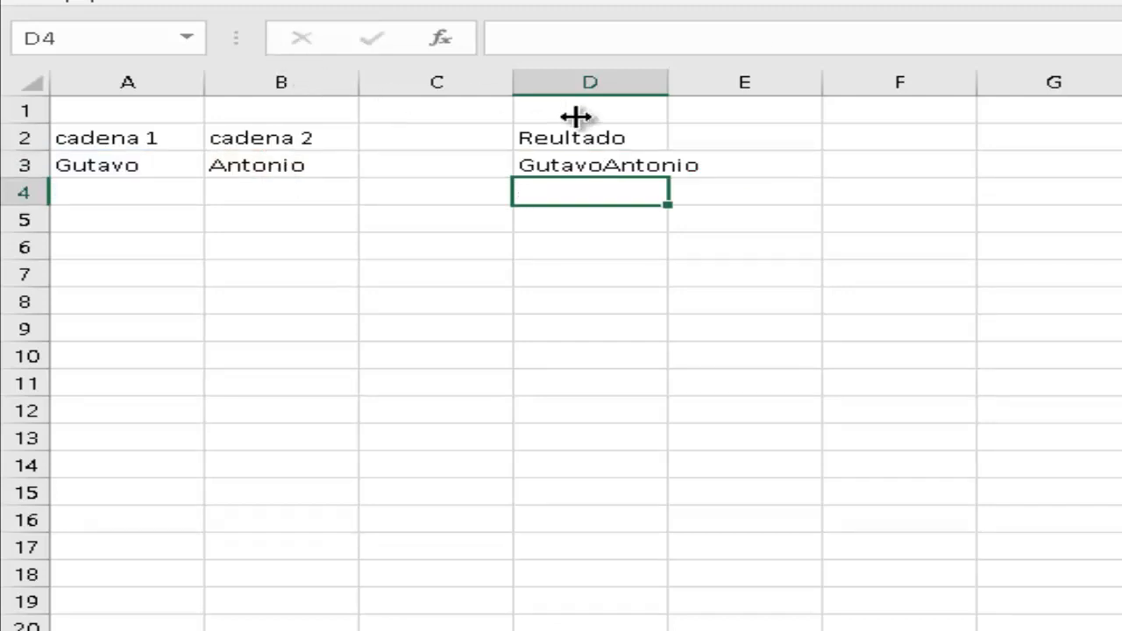
# Autofit column D and repeat the two names in A4 and B4 using autocomplete.
pyautogui.doubleClick(664, 82)
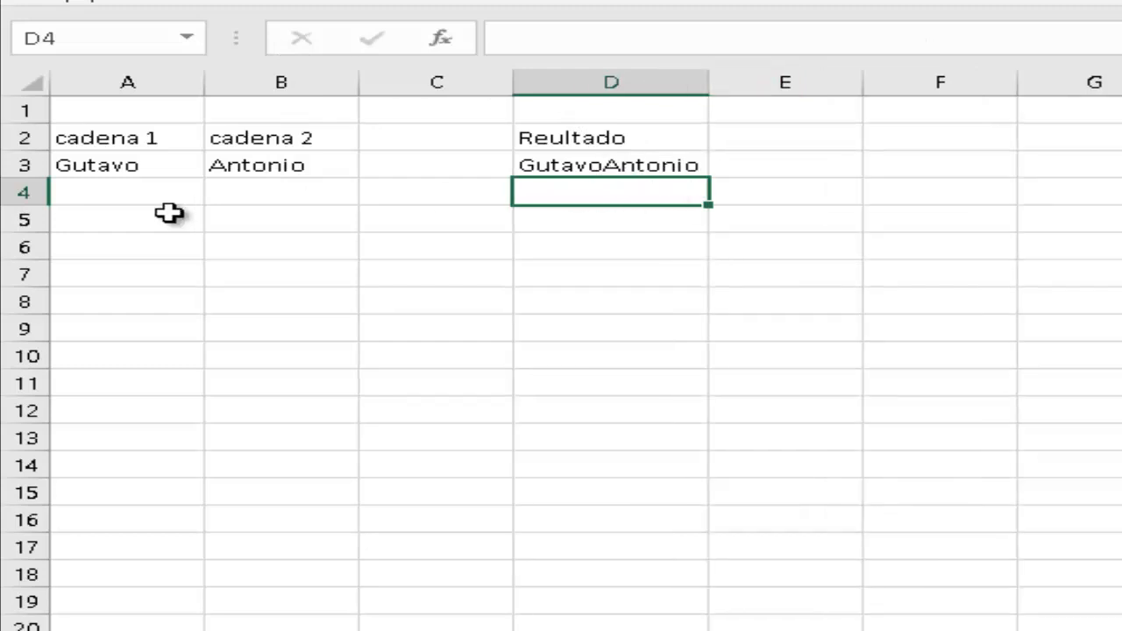
pyautogui.click(130, 192)
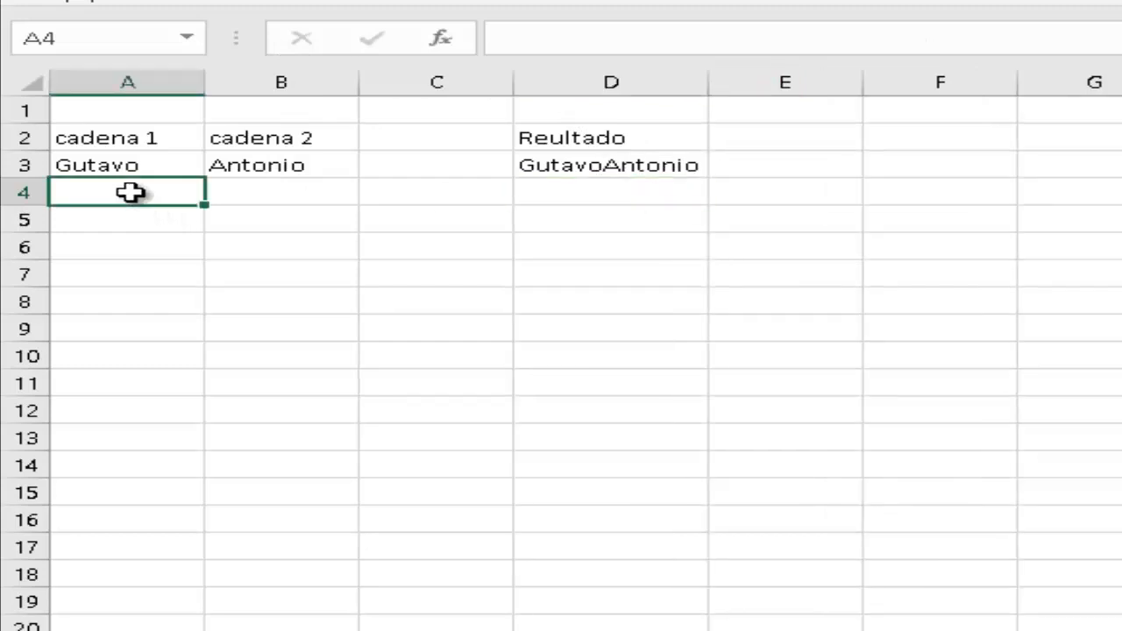
pyautogui.doubleClick(130, 193)
pyautogui.write('gutavo')
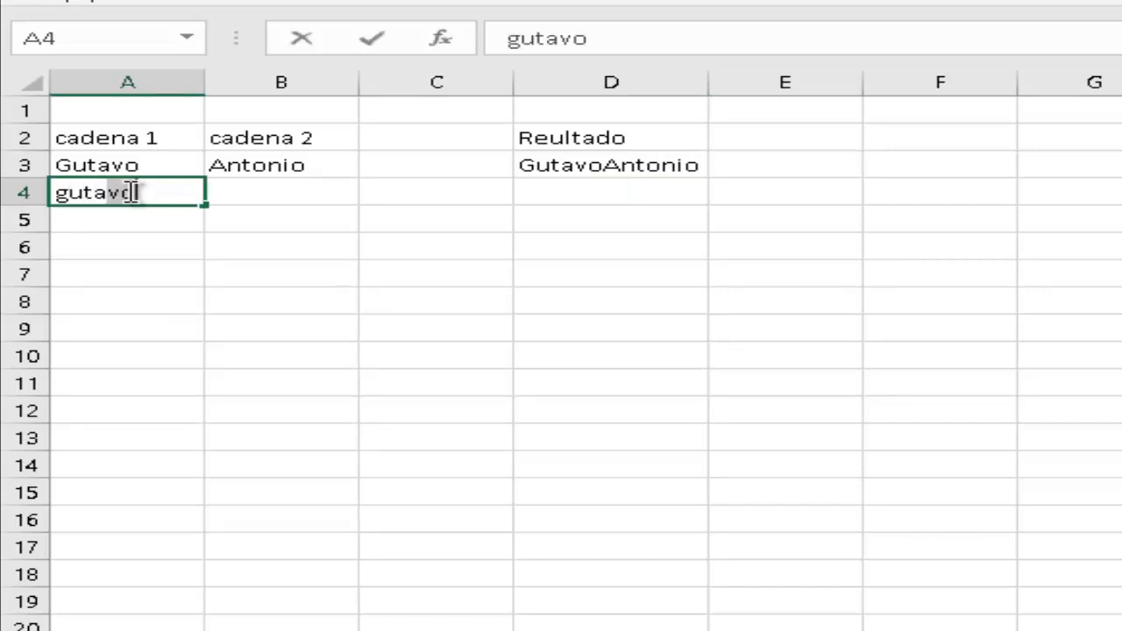
pyautogui.press('Return')
pyautogui.press('Up')
pyautogui.press('Right')
pyautogui.write('a')
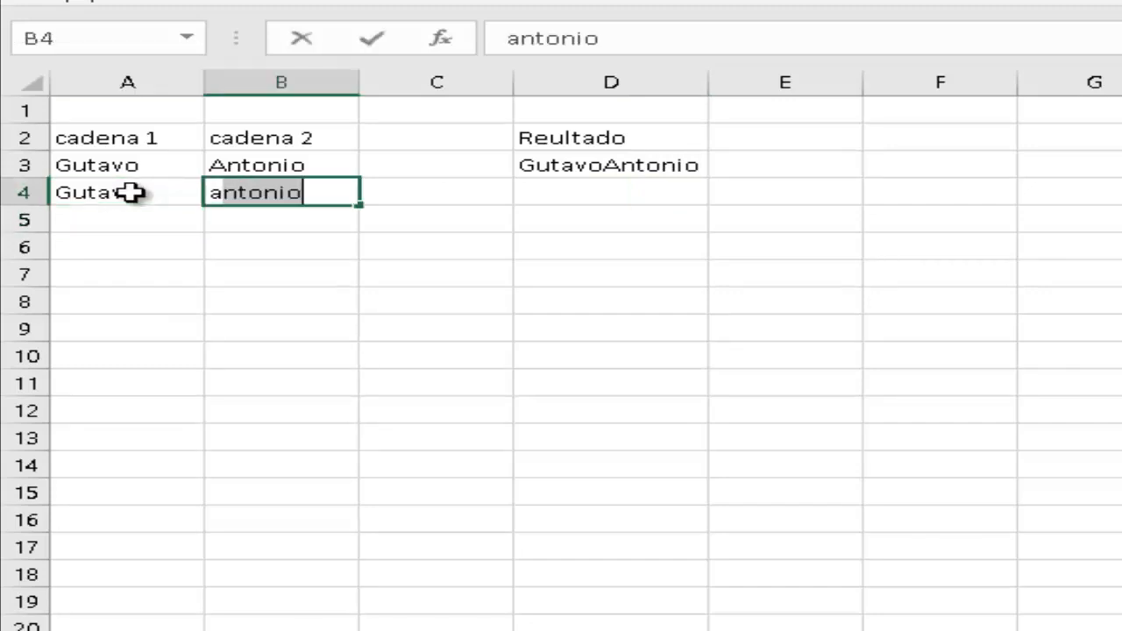
pyautogui.press('Return')
pyautogui.press('Up')
pyautogui.press('Up')
pyautogui.press('Right')
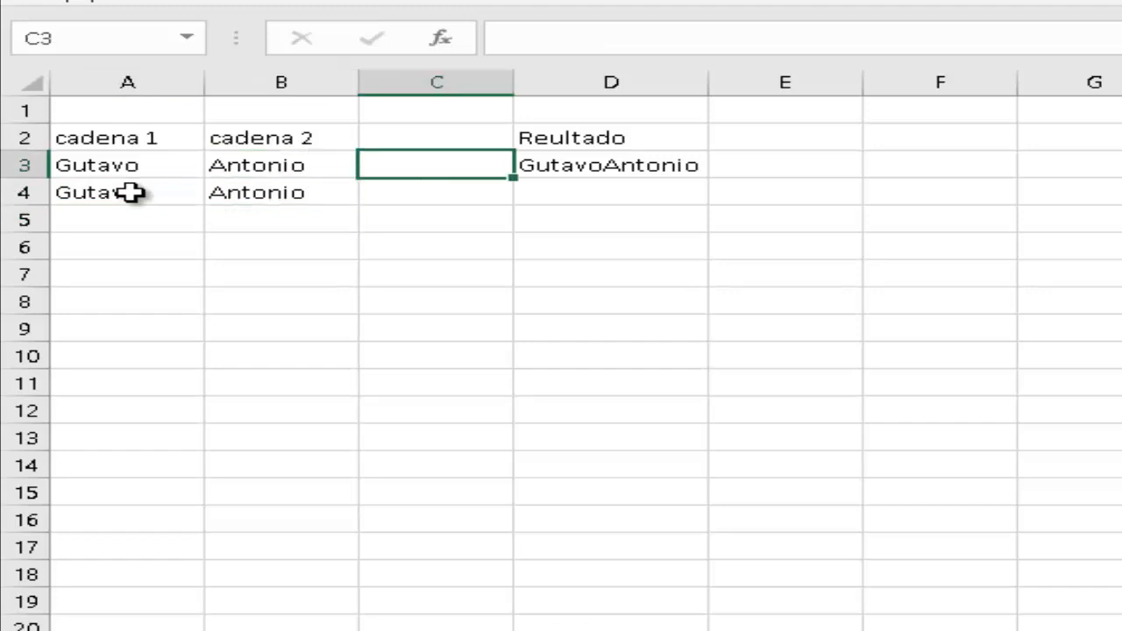
pyautogui.press('Right')
pyautogui.press('Down')
# Enter =CONCATENAR(A4," ",B4) in D4 to join the names with a space, then widen column D.
pyautogui.write('=con')
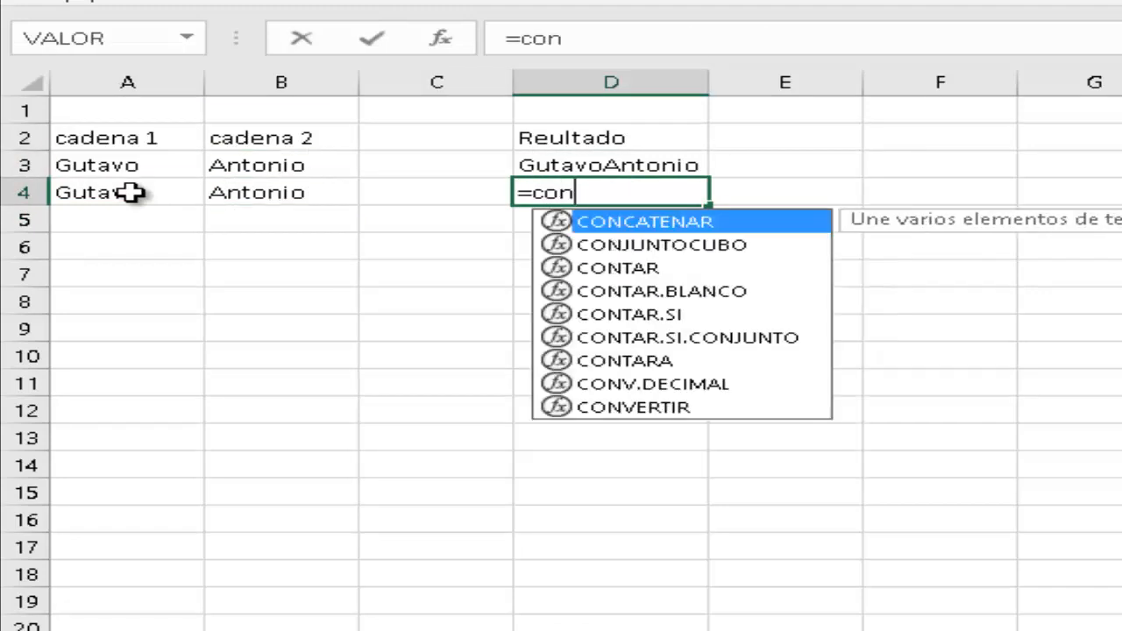
pyautogui.press('Tab')
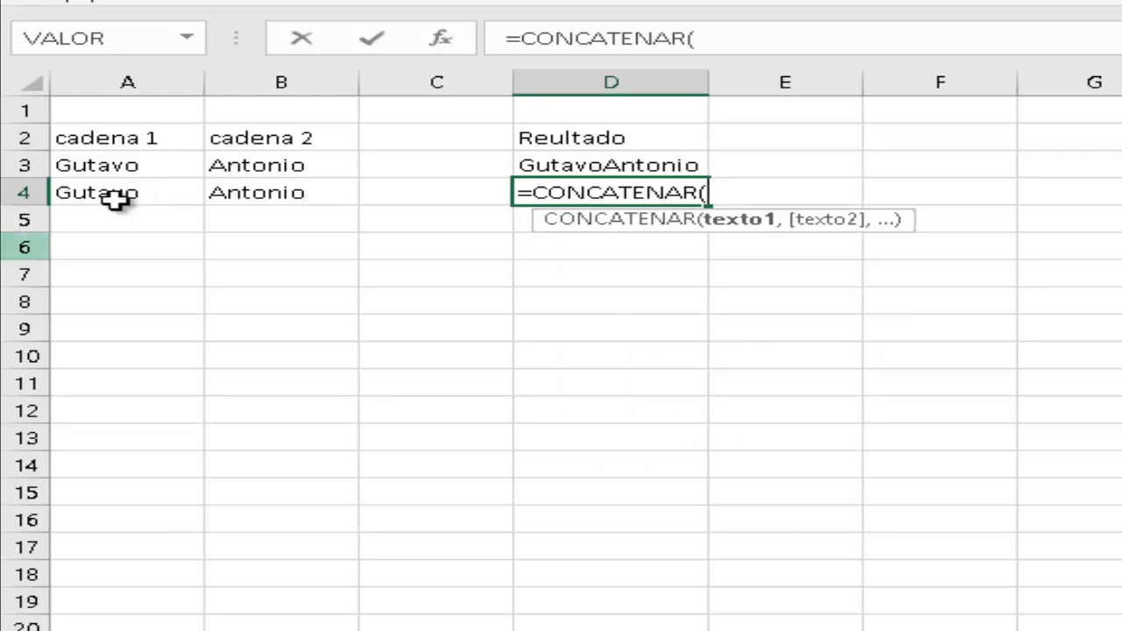
pyautogui.click(117, 193)
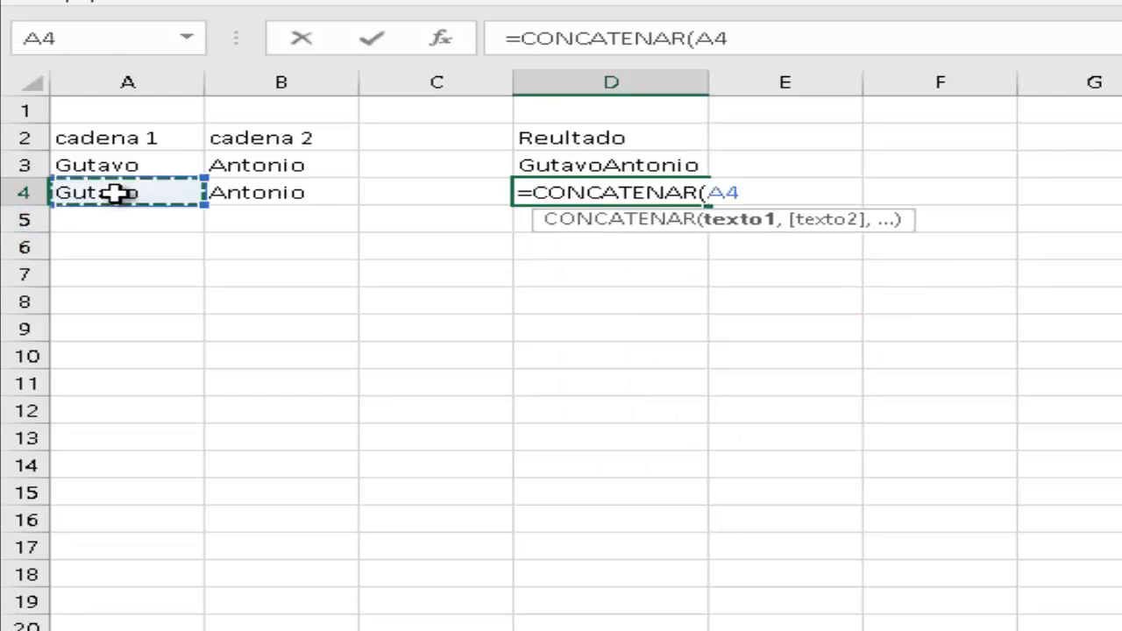
pyautogui.write(',')
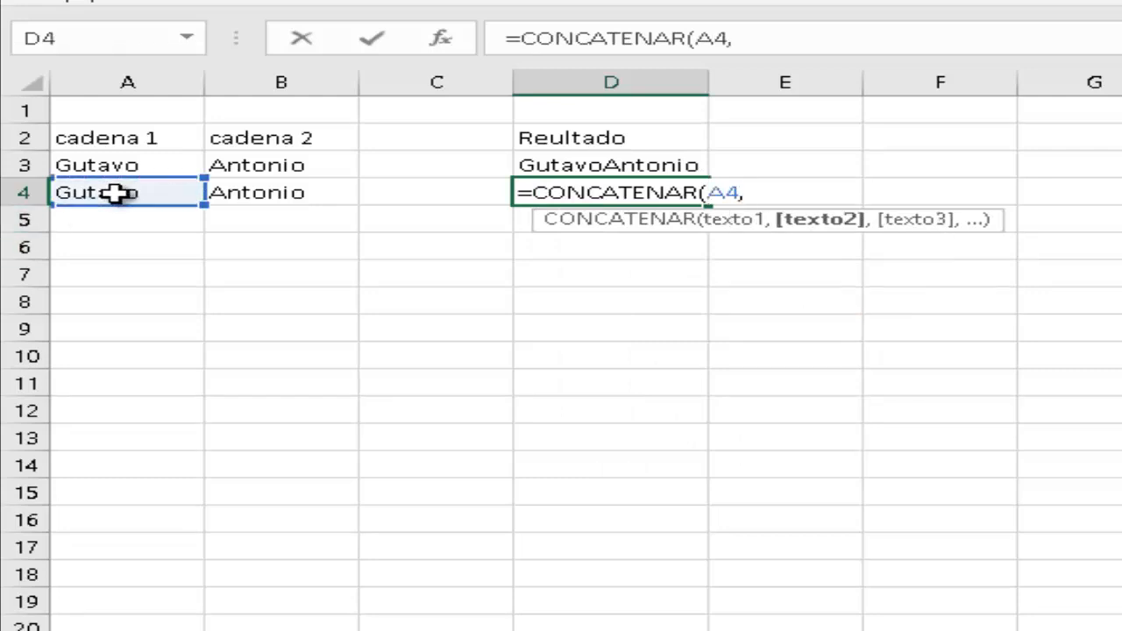
pyautogui.write('" ",')
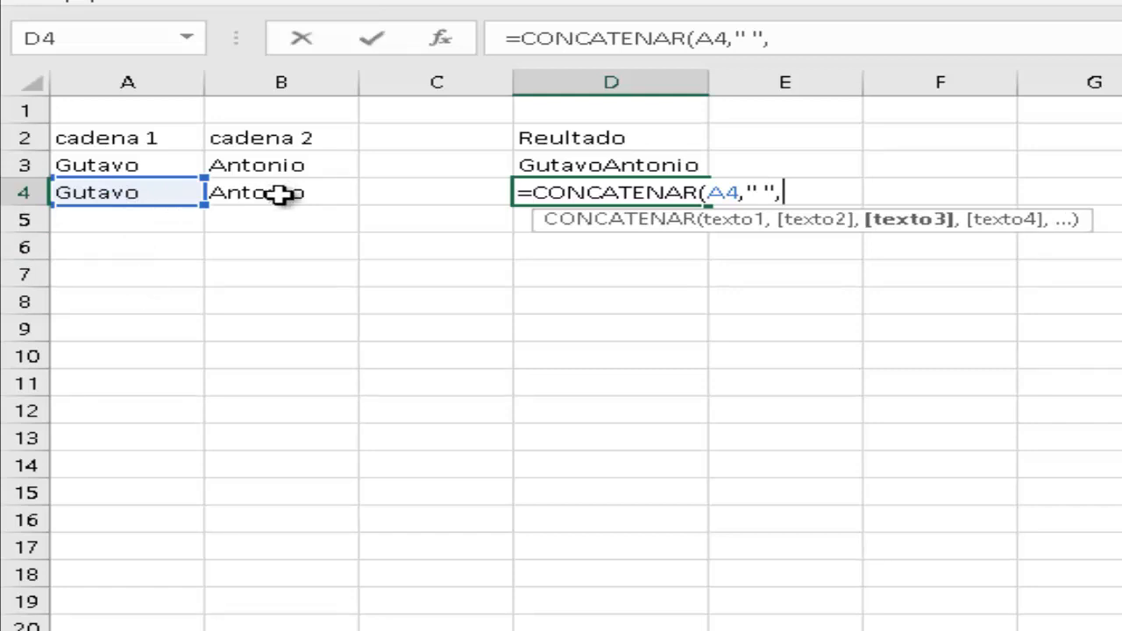
pyautogui.click(279, 194)
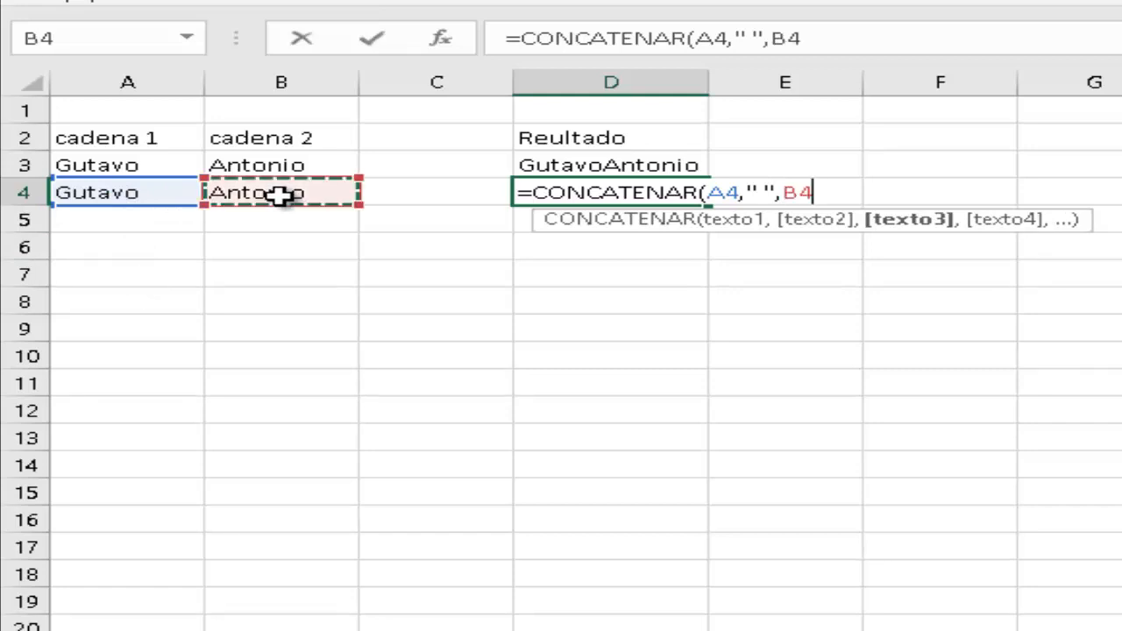
pyautogui.write(')')
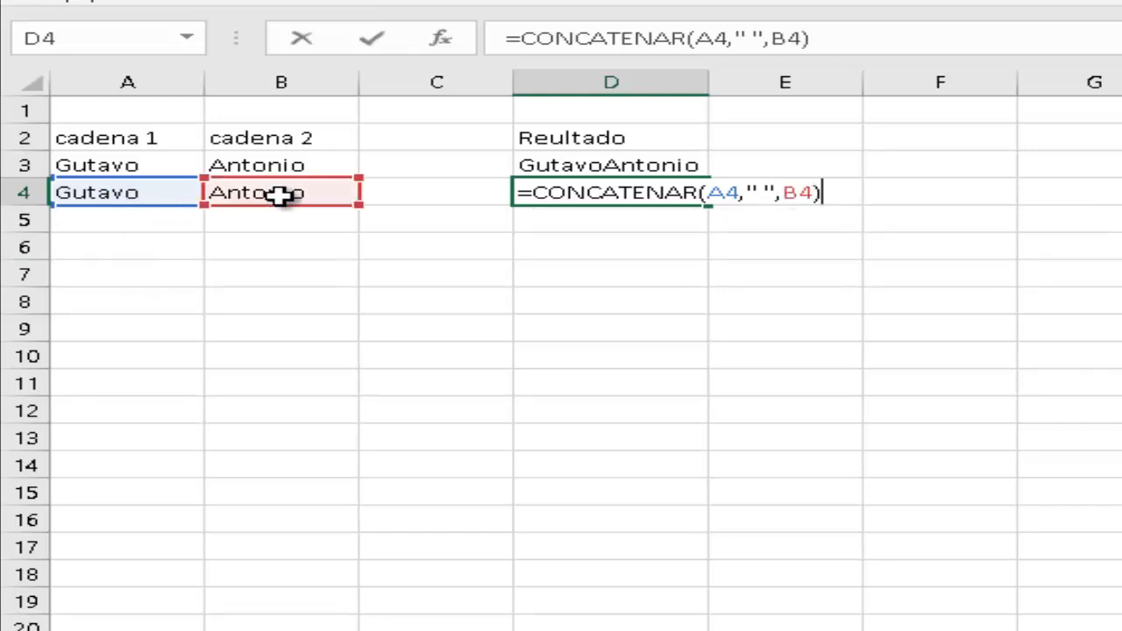
pyautogui.press('Return')
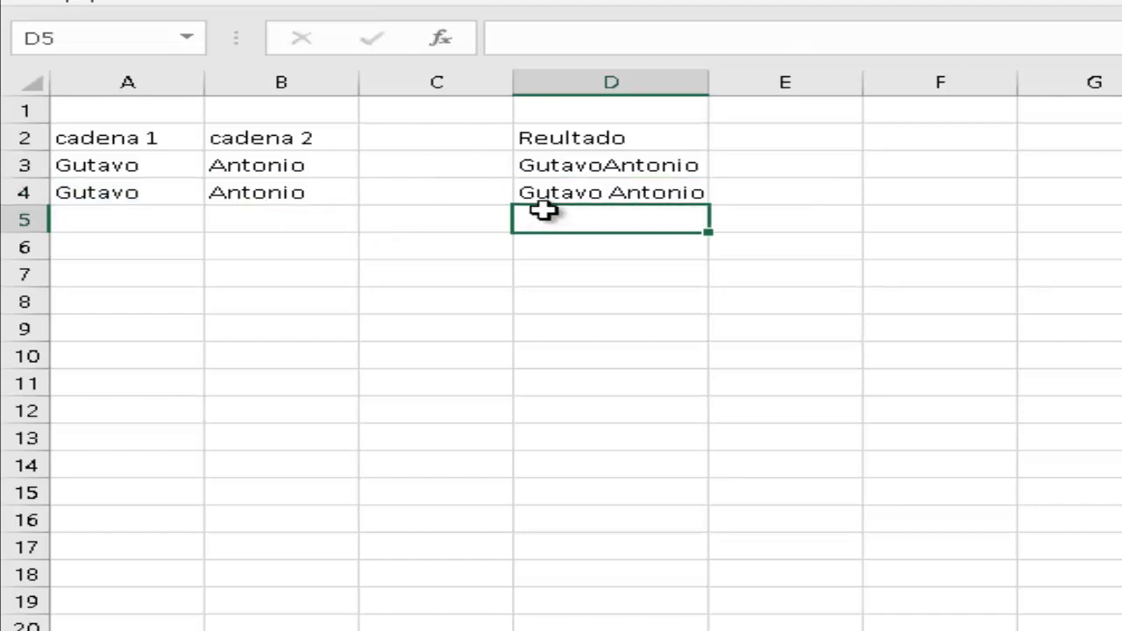
pyautogui.moveTo(708, 85); pyautogui.dragTo(714, 86)
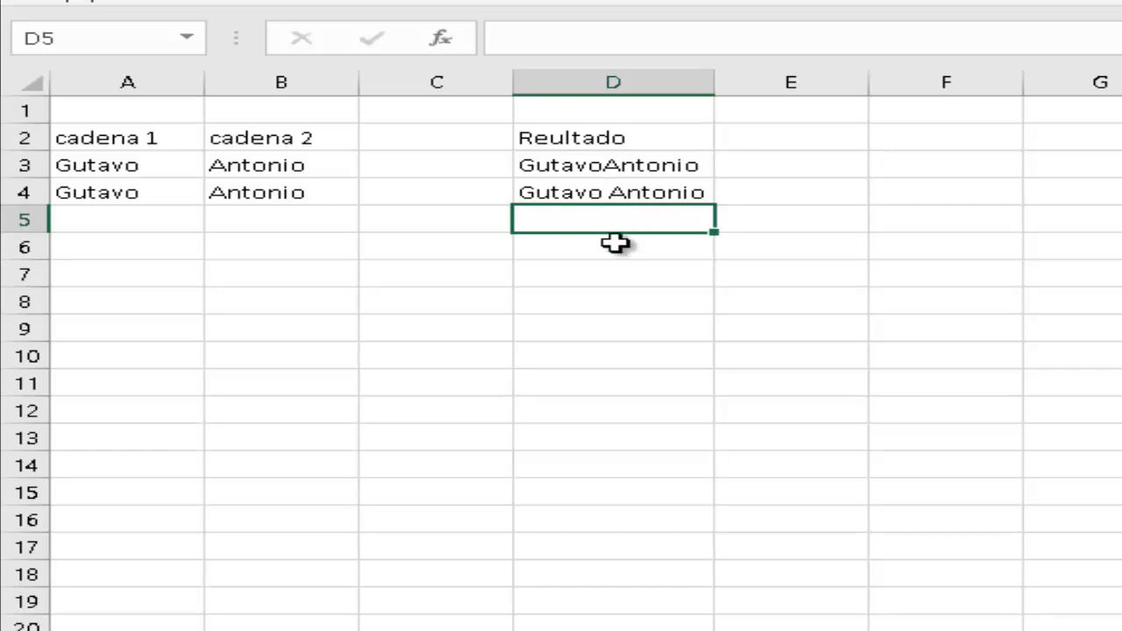
# Enter the first name again in cell A5.
pyautogui.click(611, 245)
pyautogui.click(599, 222)
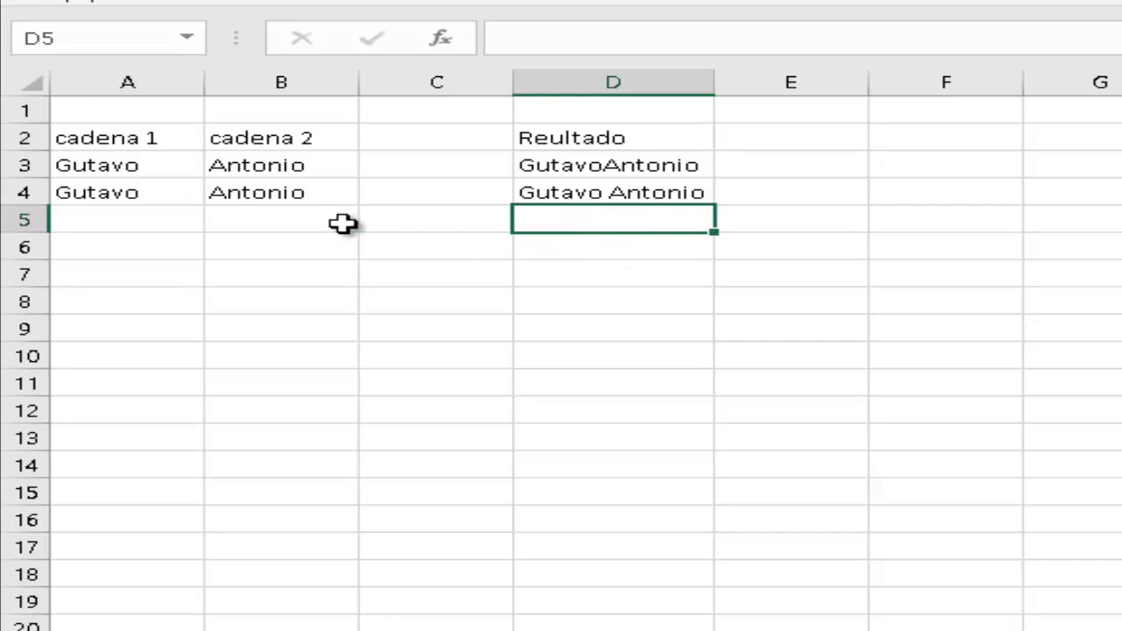
pyautogui.click(166, 222)
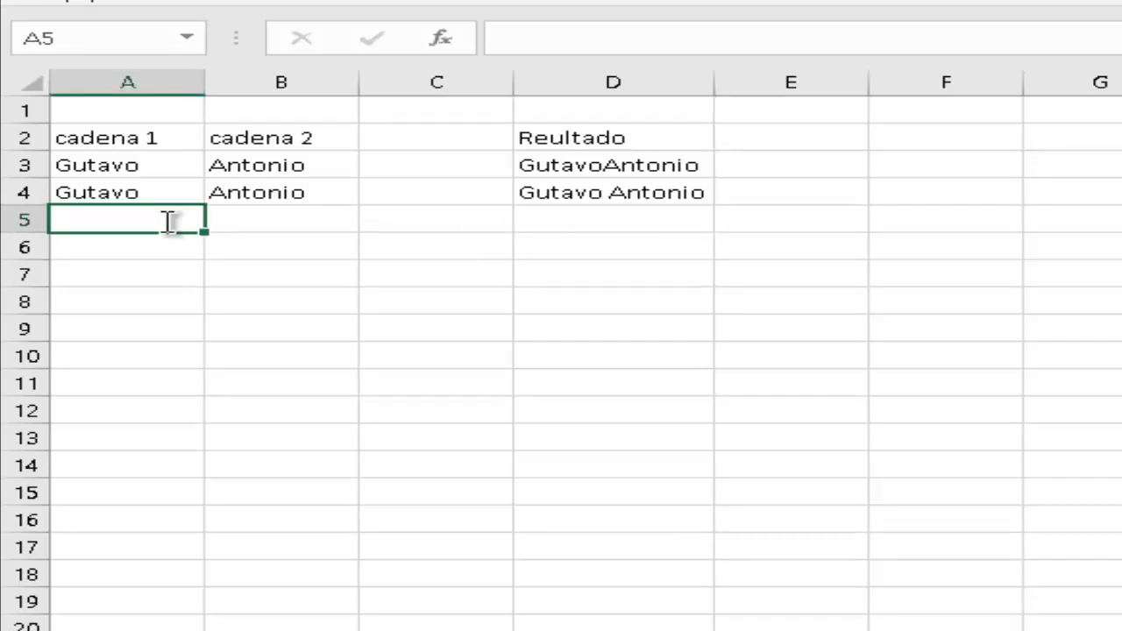
pyautogui.write('Gutavo')
pyautogui.press('Return')
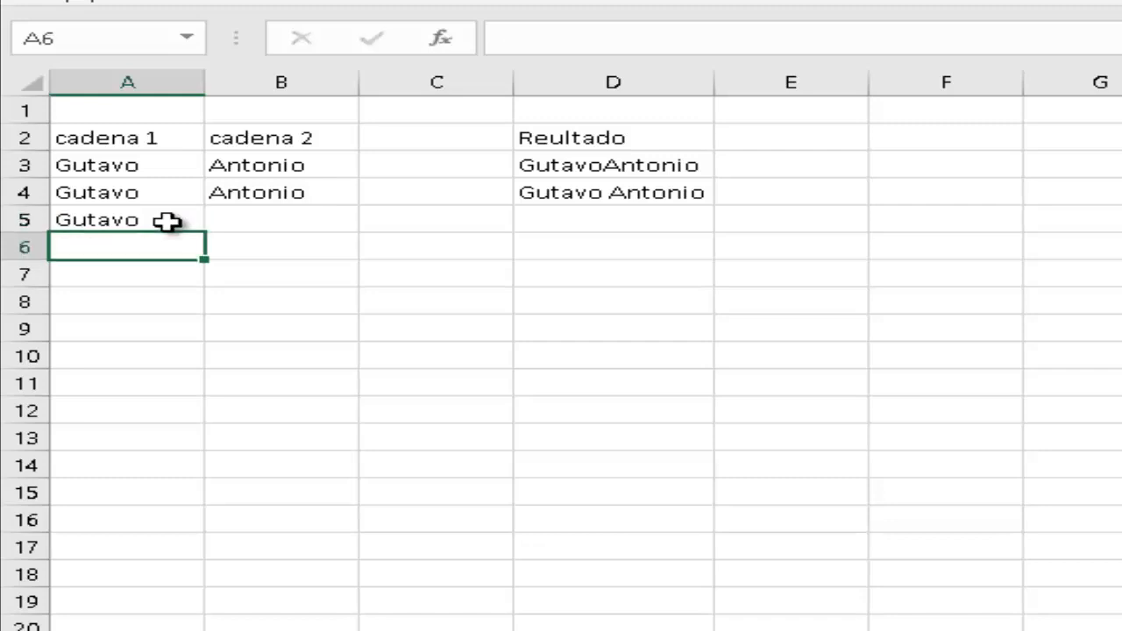
pyautogui.press('Up')
pyautogui.press('Right')
pyautogui.press('Right')
pyautogui.press('Right')
pyautogui.press('Right')
pyautogui.press('Left')
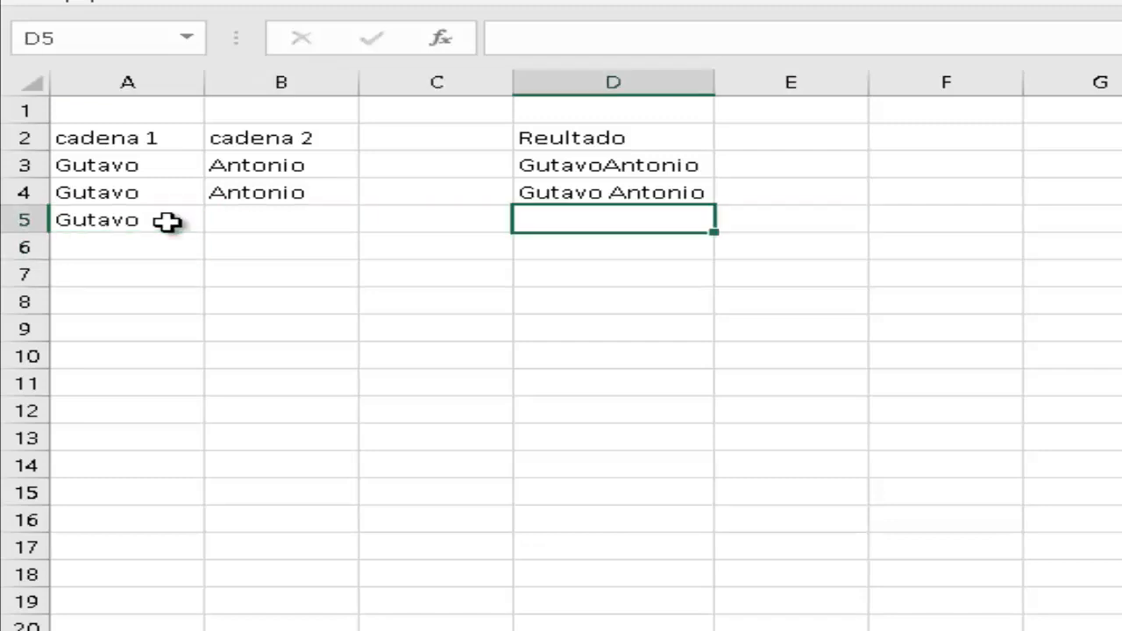
# Enter =IZQUIERDA(A5,3) in D5 to return the name's first three letters.
pyautogui.write('=iz')
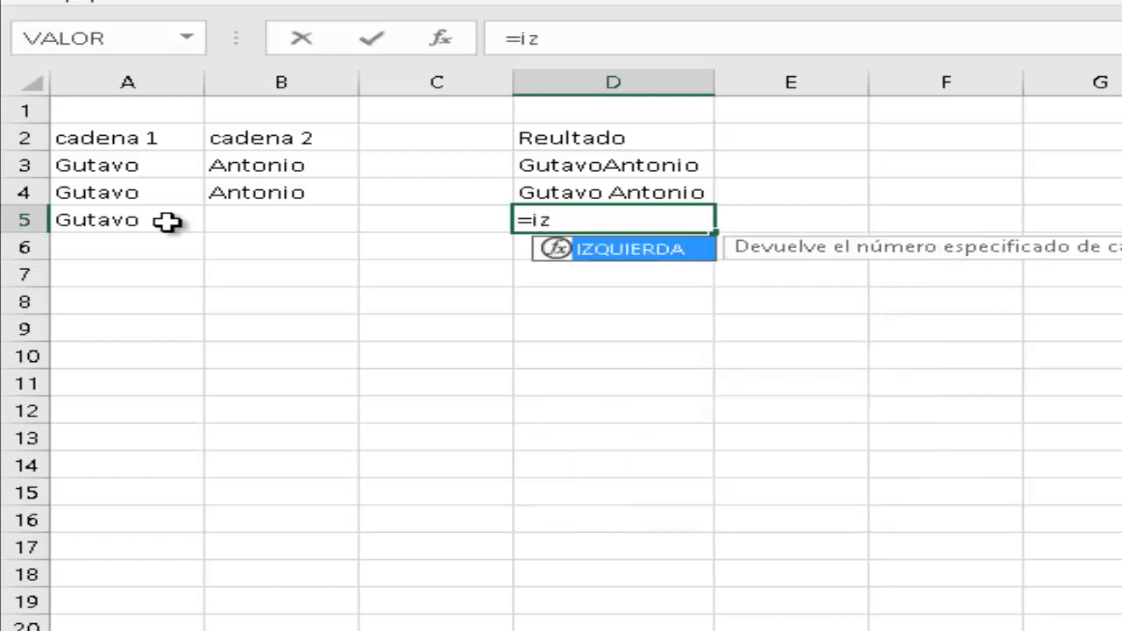
pyautogui.press('Tab')
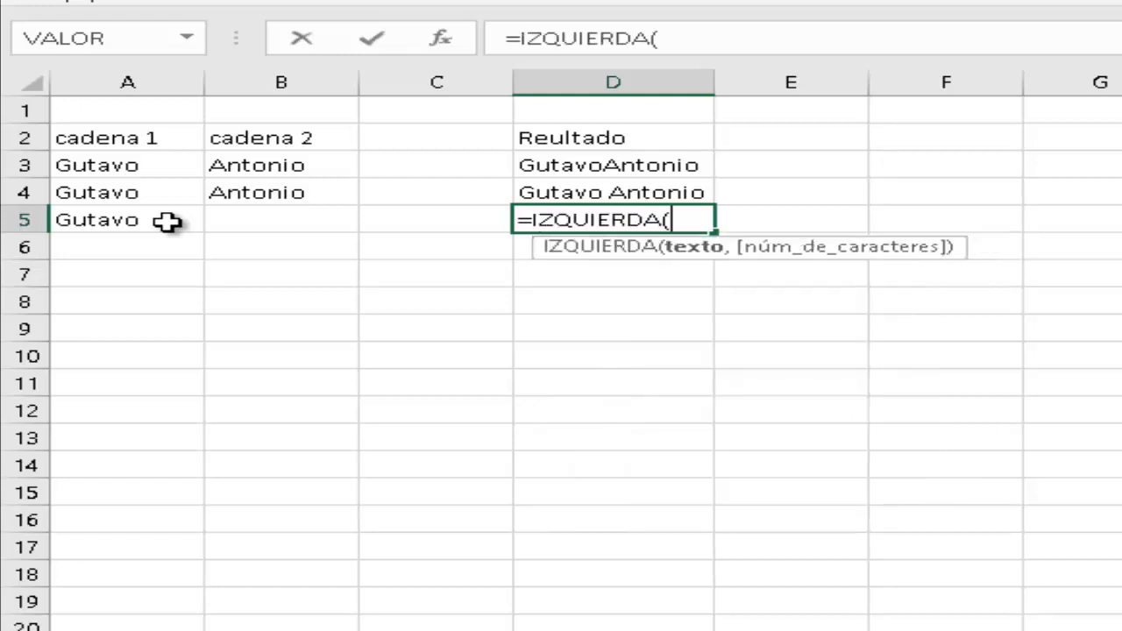
pyautogui.click(145, 220)
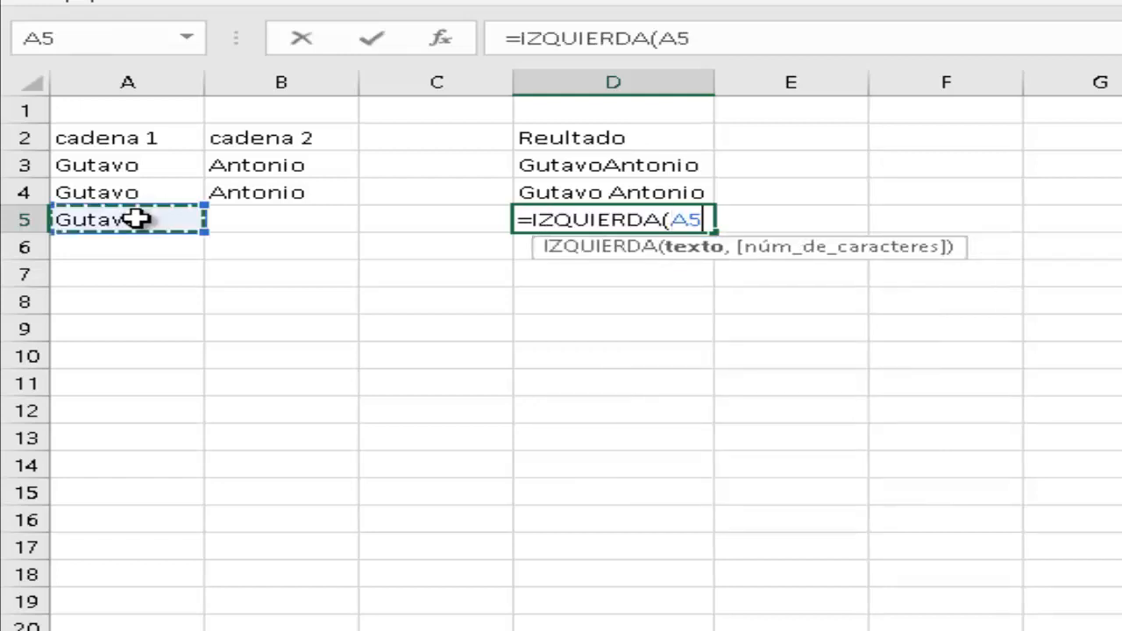
pyautogui.write(',')
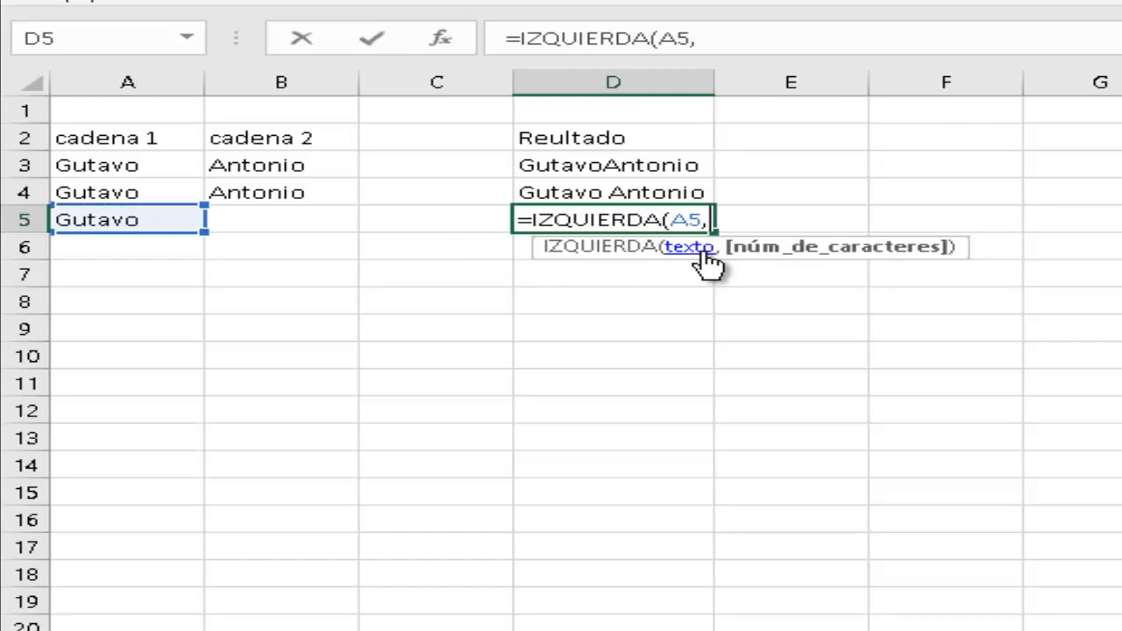
pyautogui.write('3)')
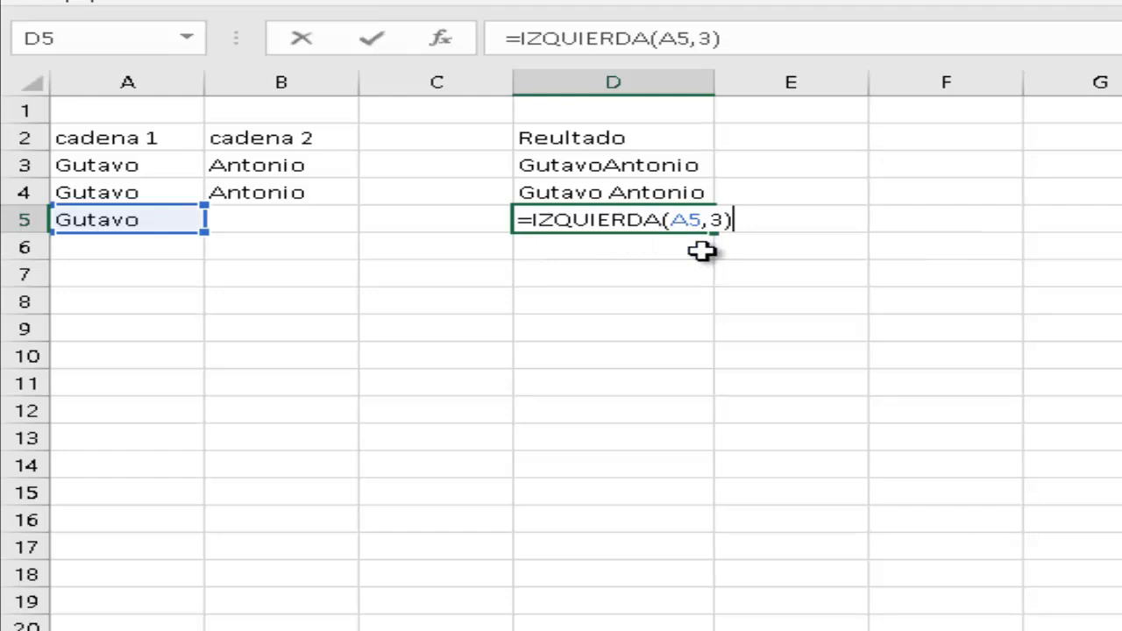
pyautogui.press('Return')
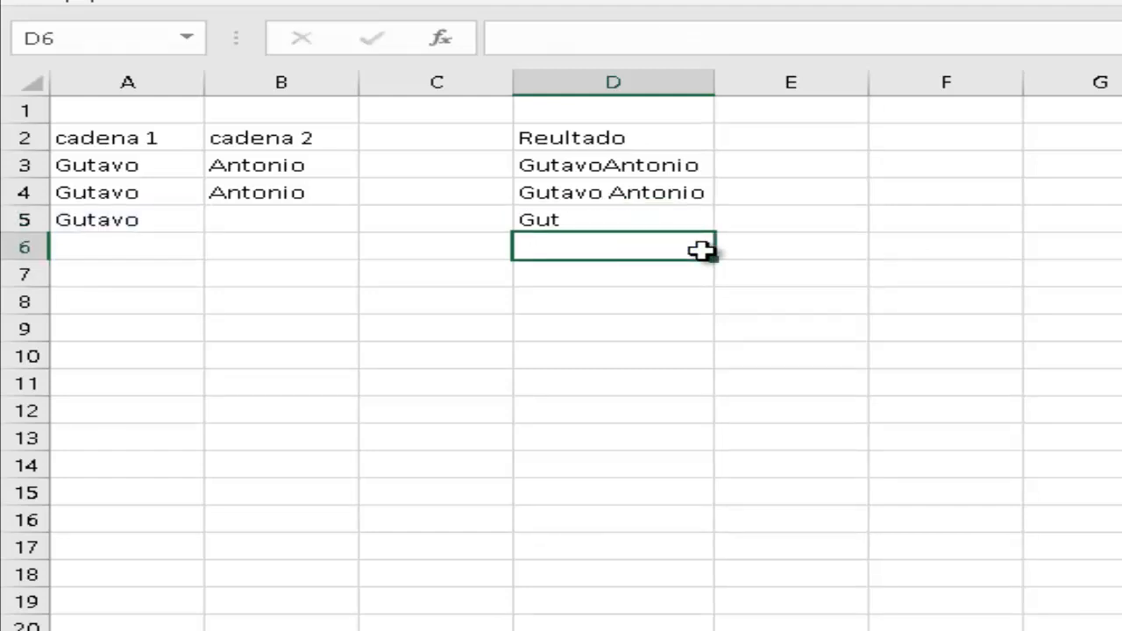
pyautogui.press('Up')
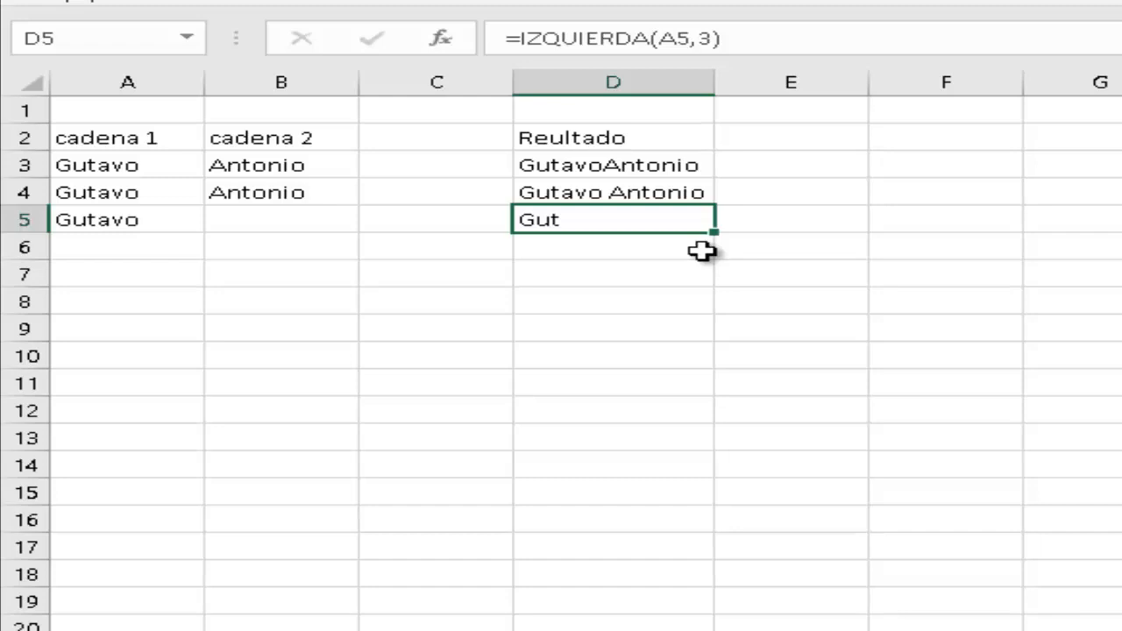
# Type the second name in lowercase into cell B6.
pyautogui.press('Down')
pyautogui.press('Left')
pyautogui.press('Left')
pyautogui.press('Left')
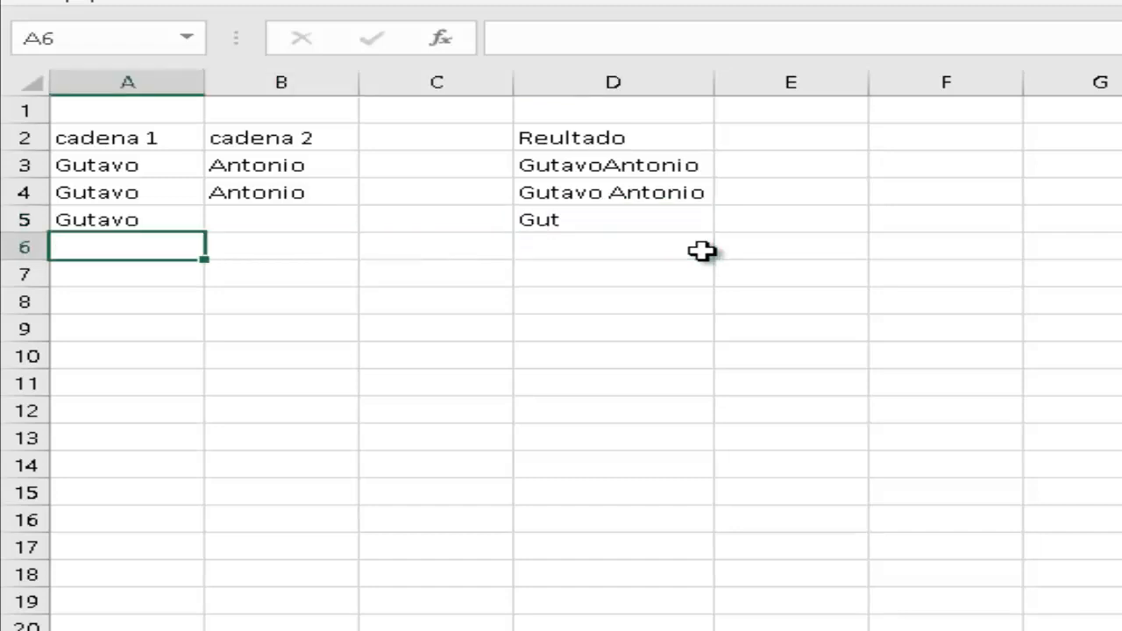
pyautogui.press('Right')
pyautogui.press('Left')
pyautogui.press('Right')
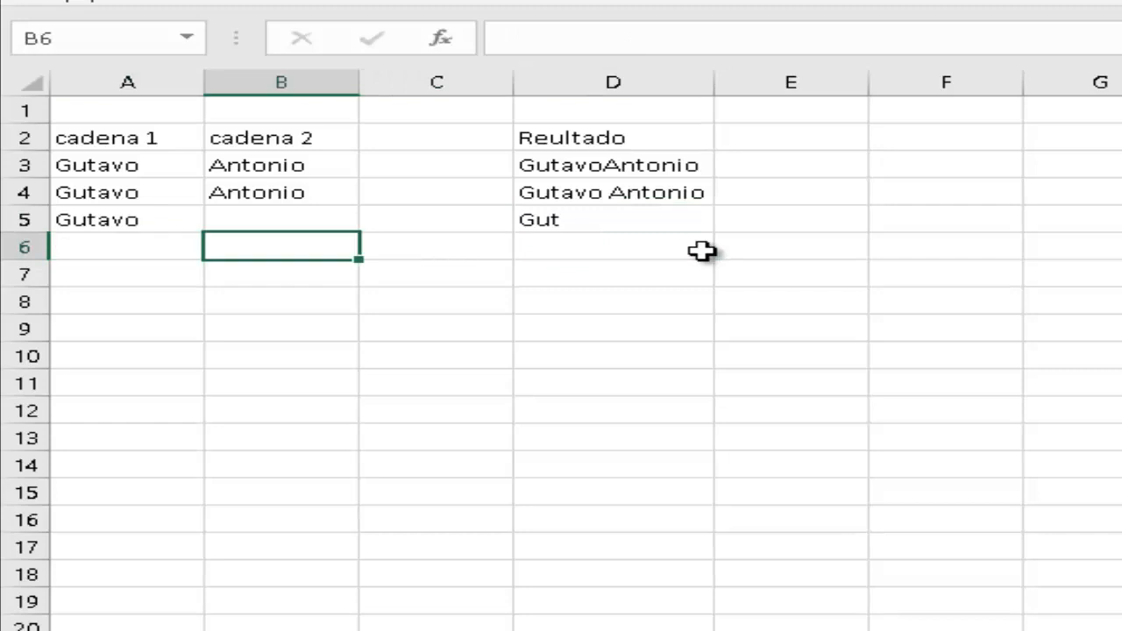
pyautogui.write('antonio')
pyautogui.press('Return')
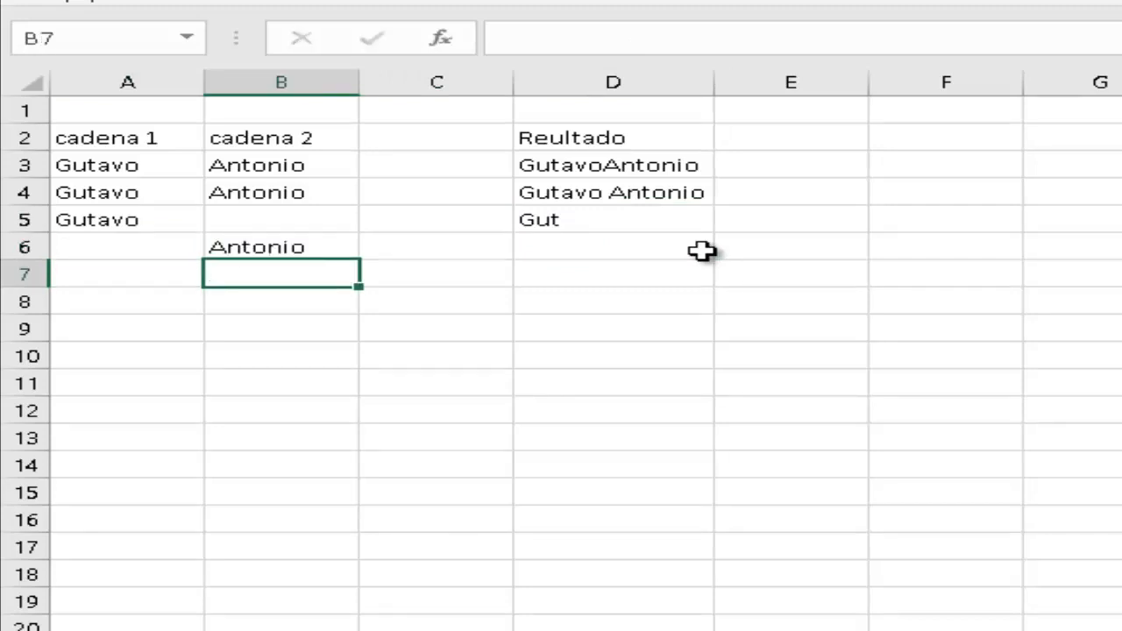
pyautogui.press('Up')
pyautogui.press('Right')
pyautogui.press('Right')
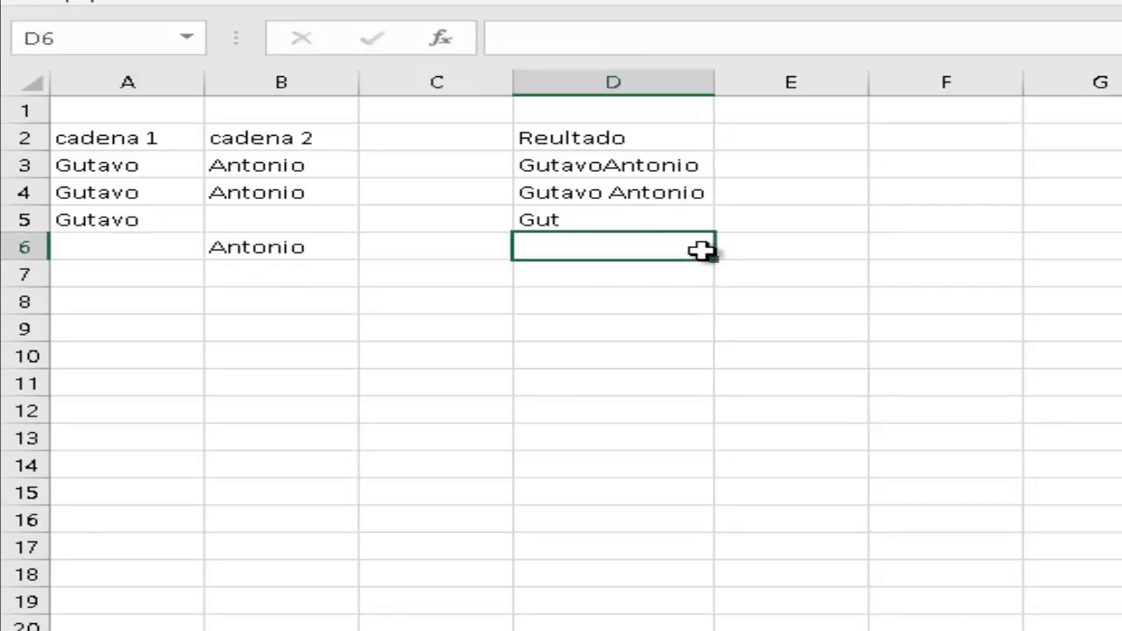
pyautogui.write('=dere')
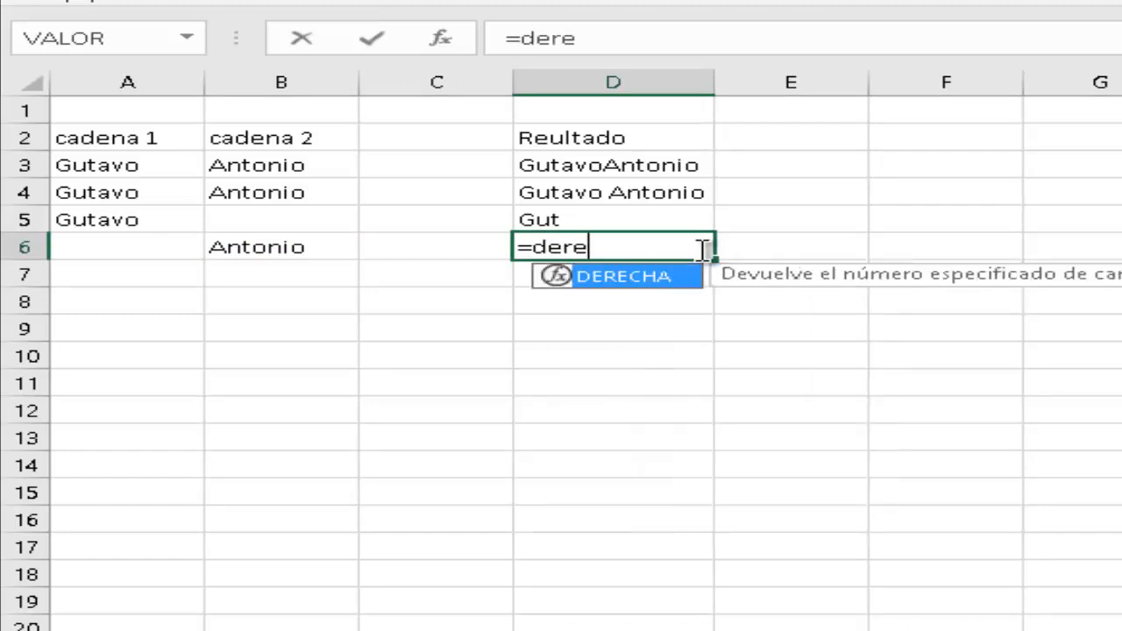
pyautogui.press('Tab')
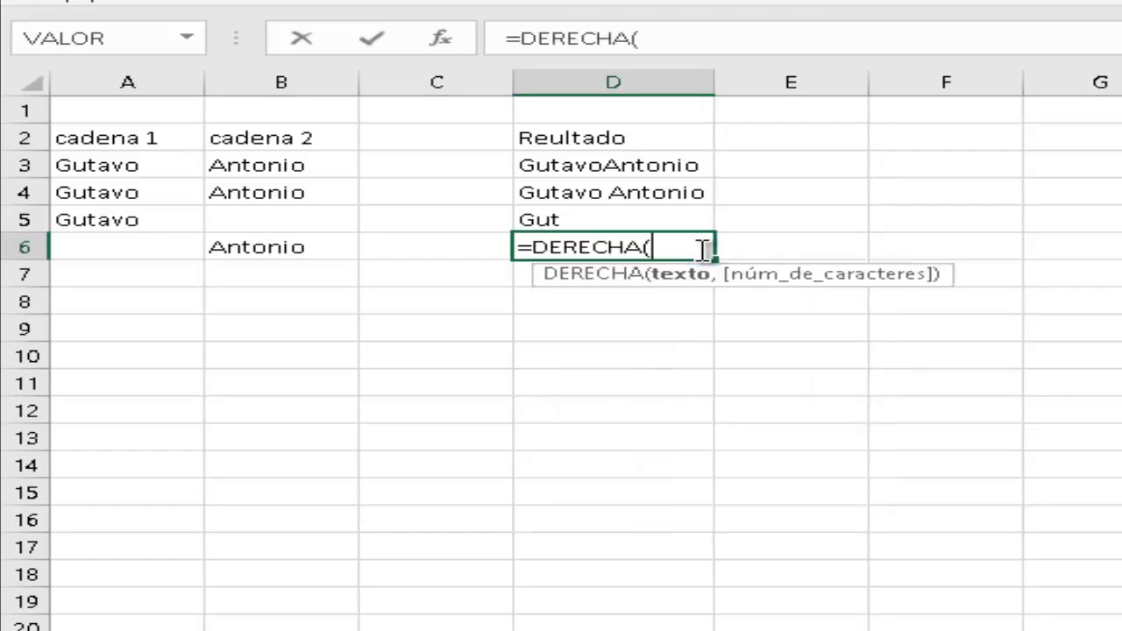
pyautogui.press('Left')
pyautogui.press('Left')
pyautogui.press('Left')
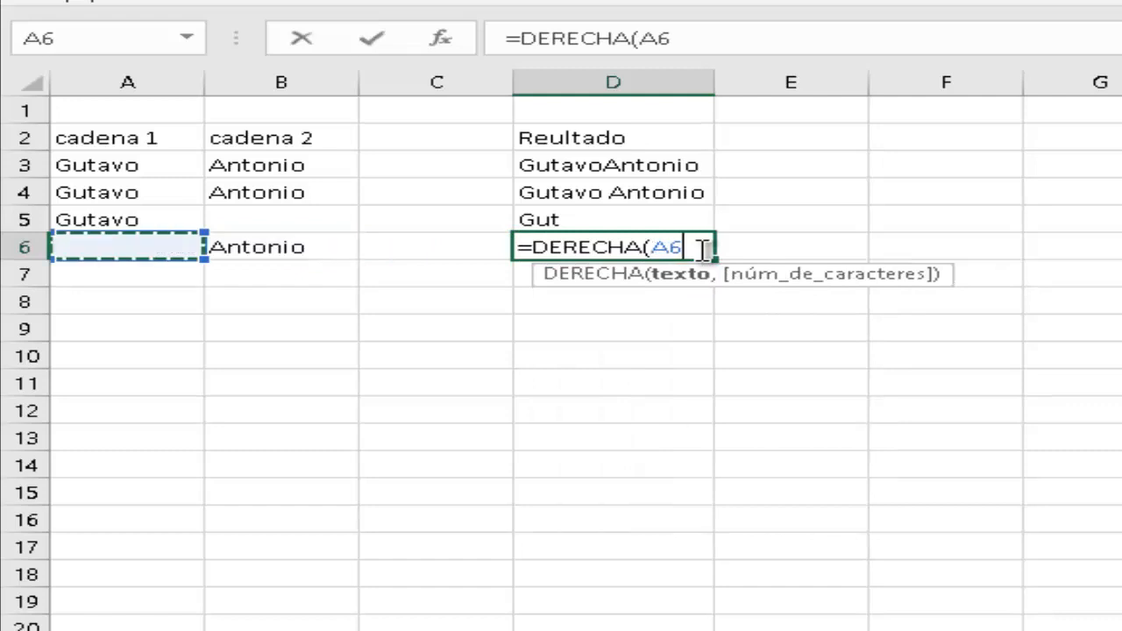
pyautogui.press('Right')
pyautogui.write(',')
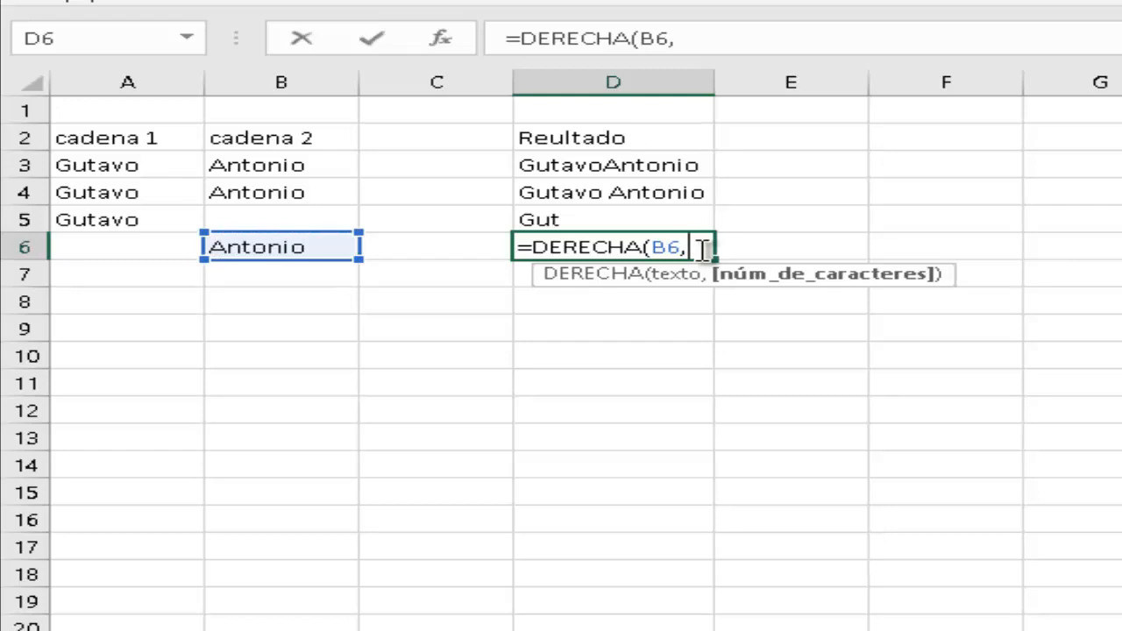
pyautogui.write('2)')
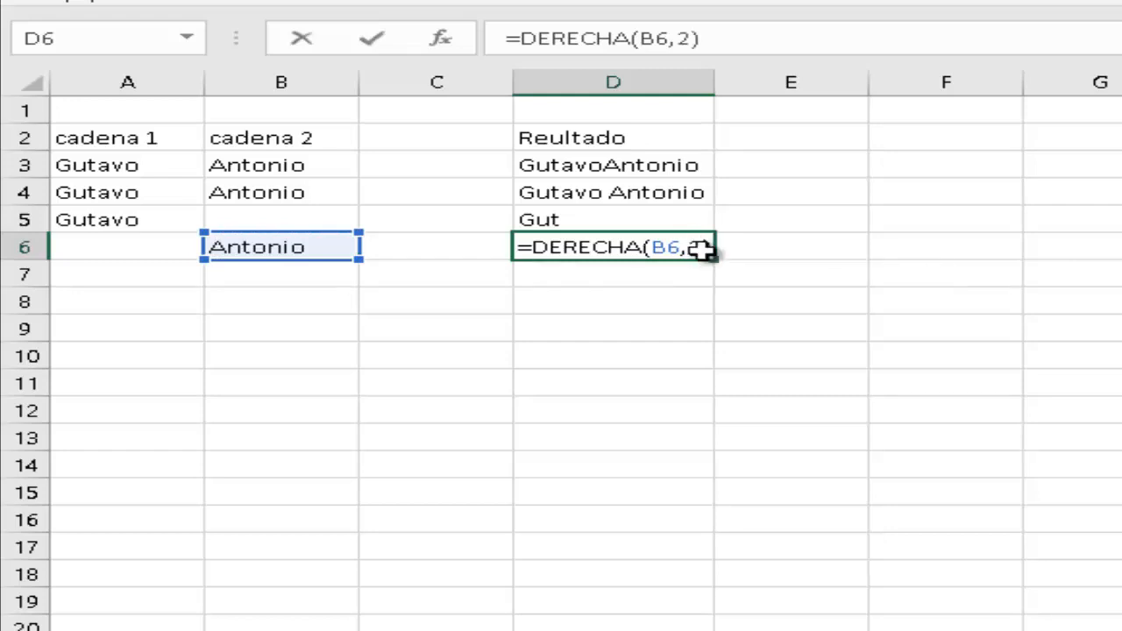
pyautogui.press('Return')
pyautogui.click(680, 247)
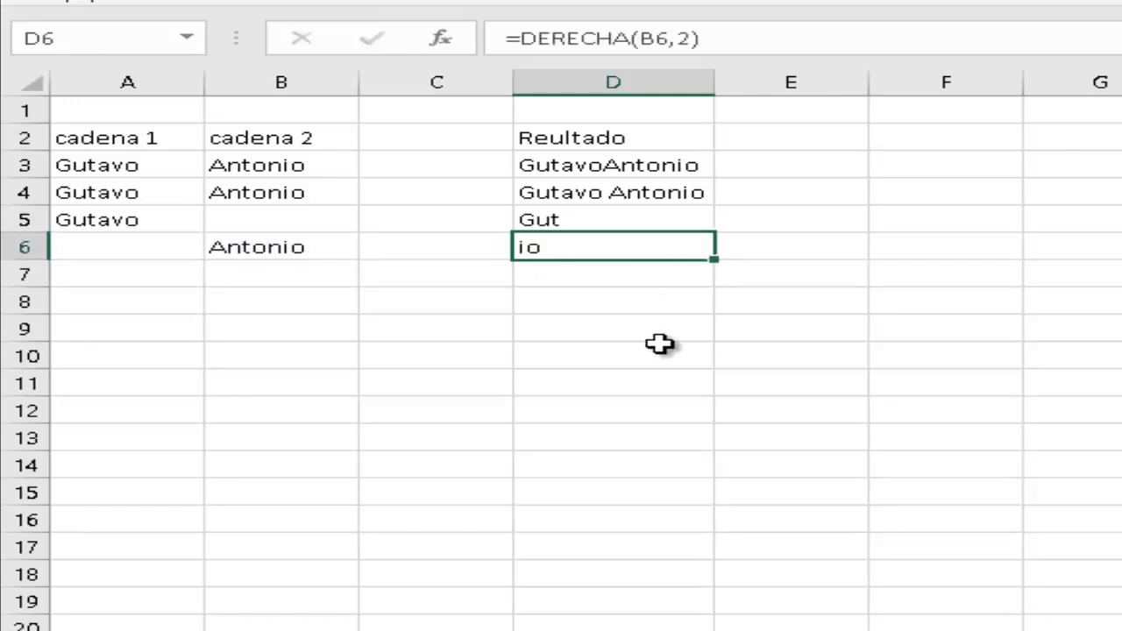
pyautogui.click(597, 280)
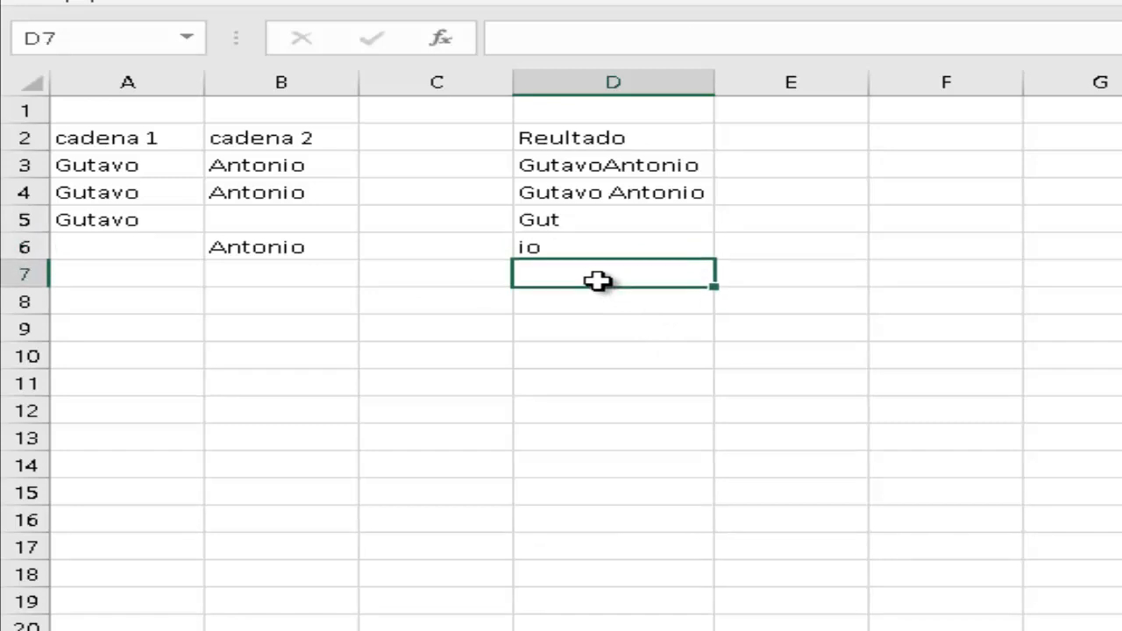
pyautogui.press('Up')
pyautogui.press('Up')
pyautogui.press('Up')
pyautogui.press('Up')
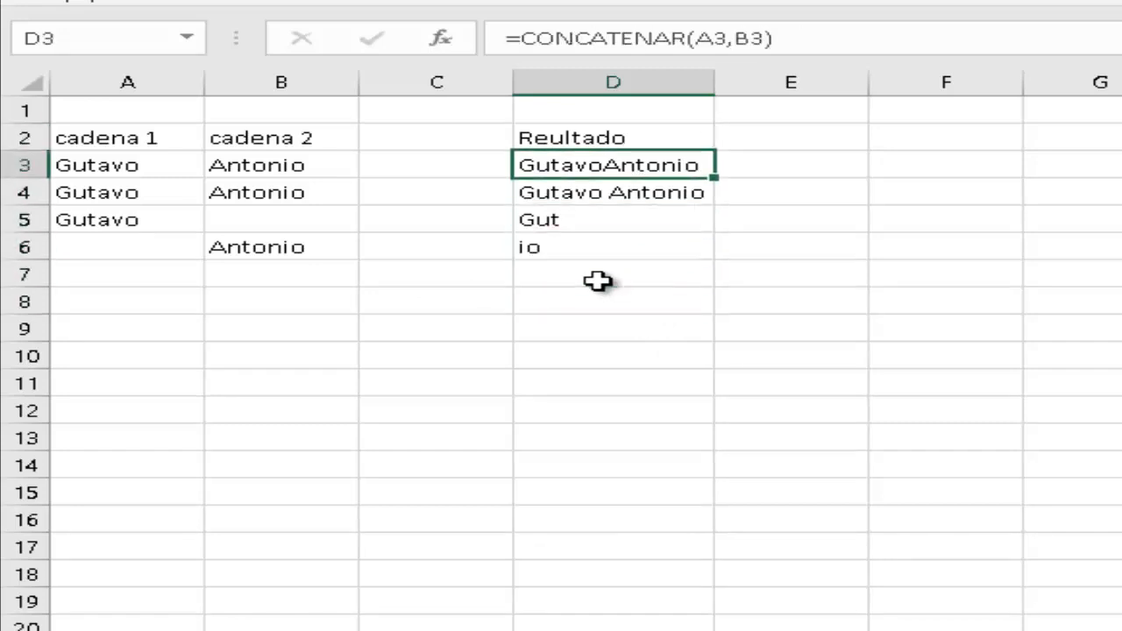
pyautogui.press('Down')
pyautogui.press('Down')
pyautogui.press('Down')
pyautogui.press('Down')
pyautogui.press('Down')
pyautogui.press('Up')
pyautogui.press('Down')
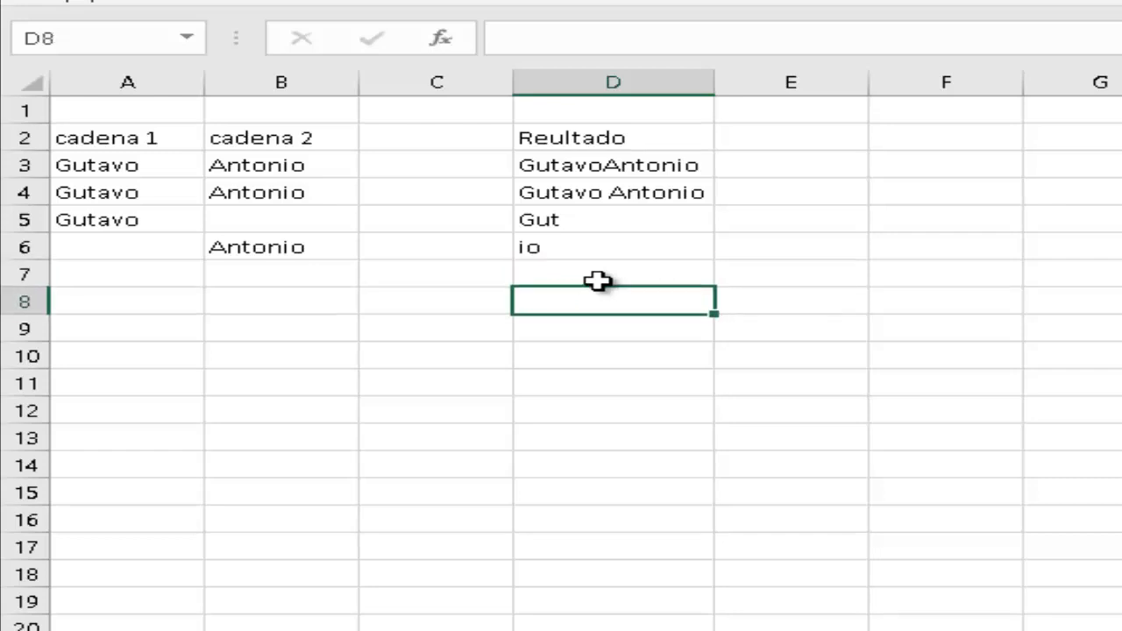
pyautogui.press('Up')
pyautogui.press('Down')
pyautogui.press('Up')
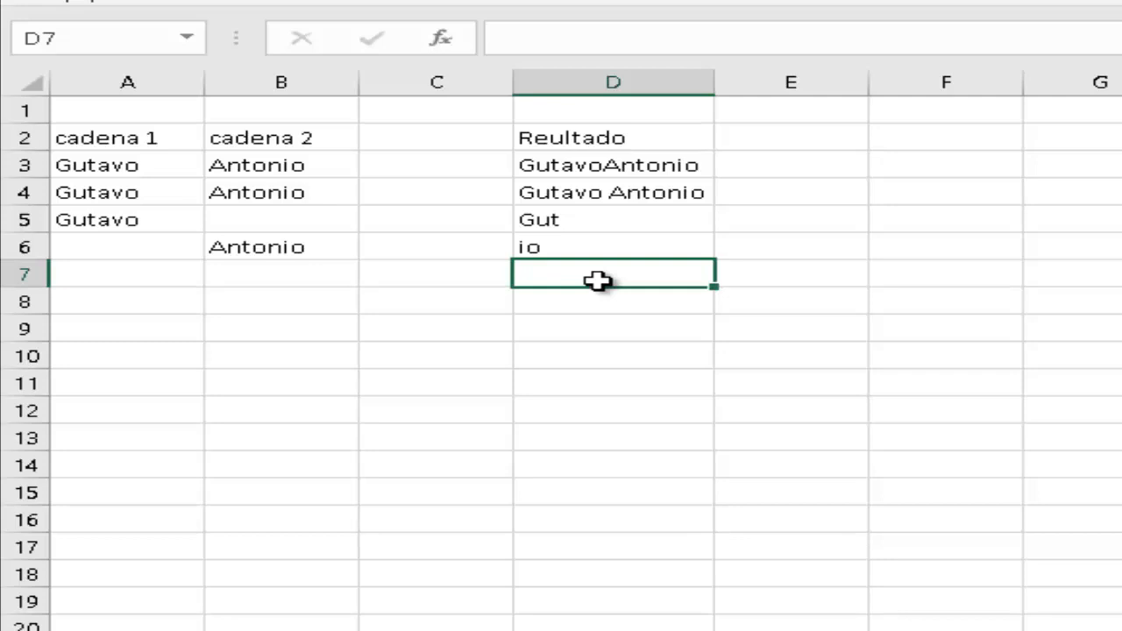
pyautogui.press('Left')
pyautogui.press('Left')
pyautogui.press('Left')
pyautogui.press('Right')
pyautogui.press('Right')
pyautogui.press('Right')
pyautogui.press('Left')
pyautogui.press('Left')
pyautogui.press('Left')
pyautogui.press('Right')
pyautogui.press('Right')
pyautogui.press('Right')
pyautogui.write('=')
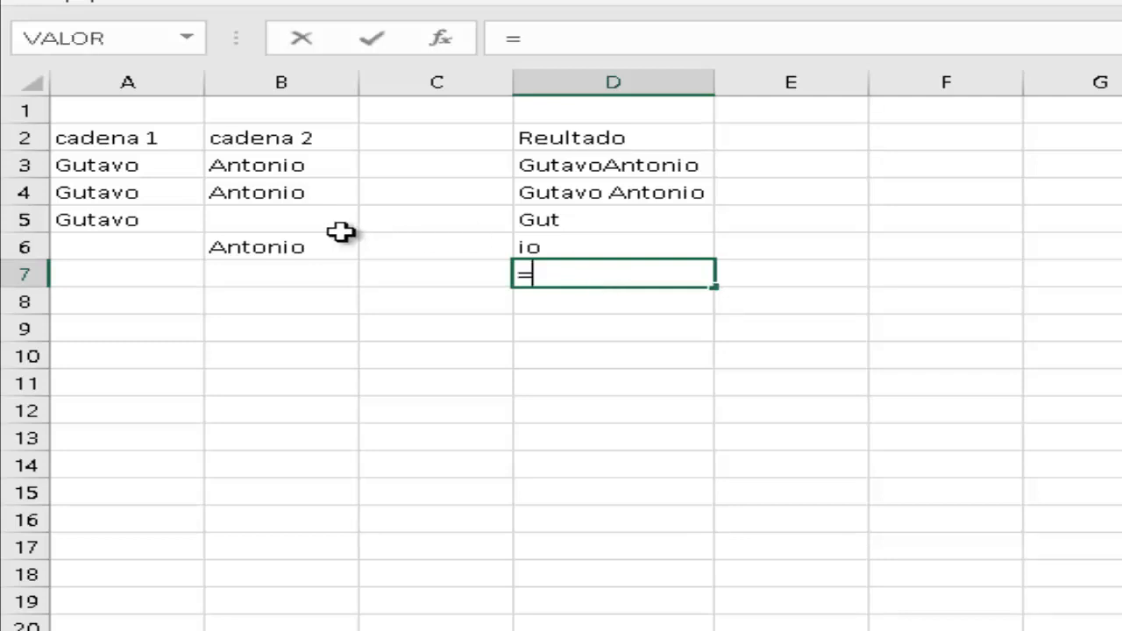
# Enter =A5&B6&"es un texto" in D7 to join both names with the text.
pyautogui.click(165, 221)
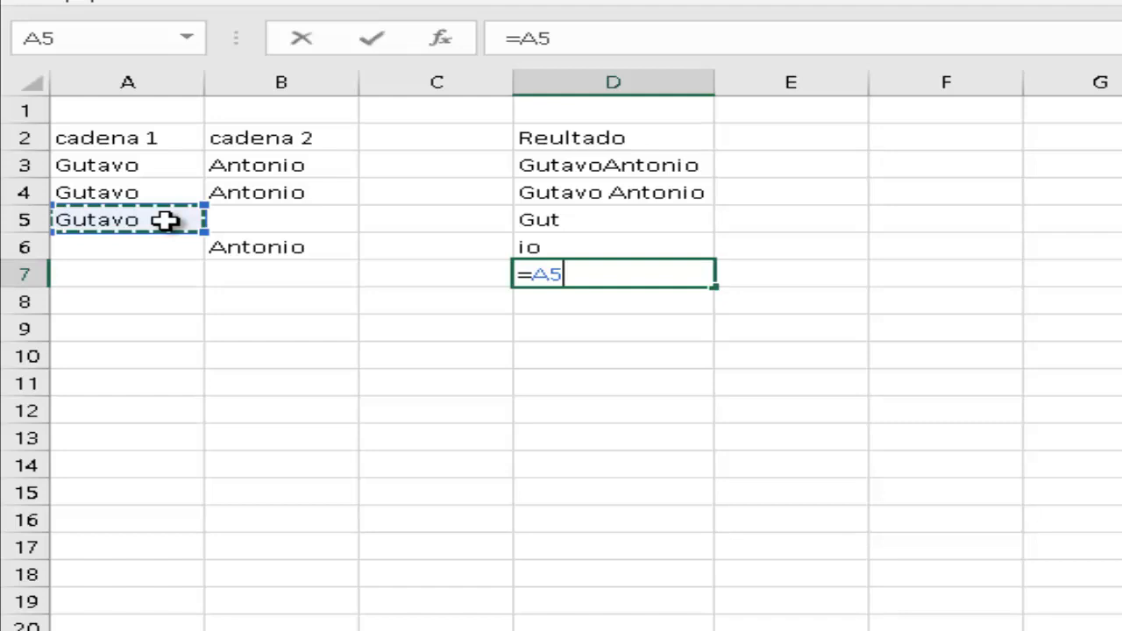
pyautogui.write('&')
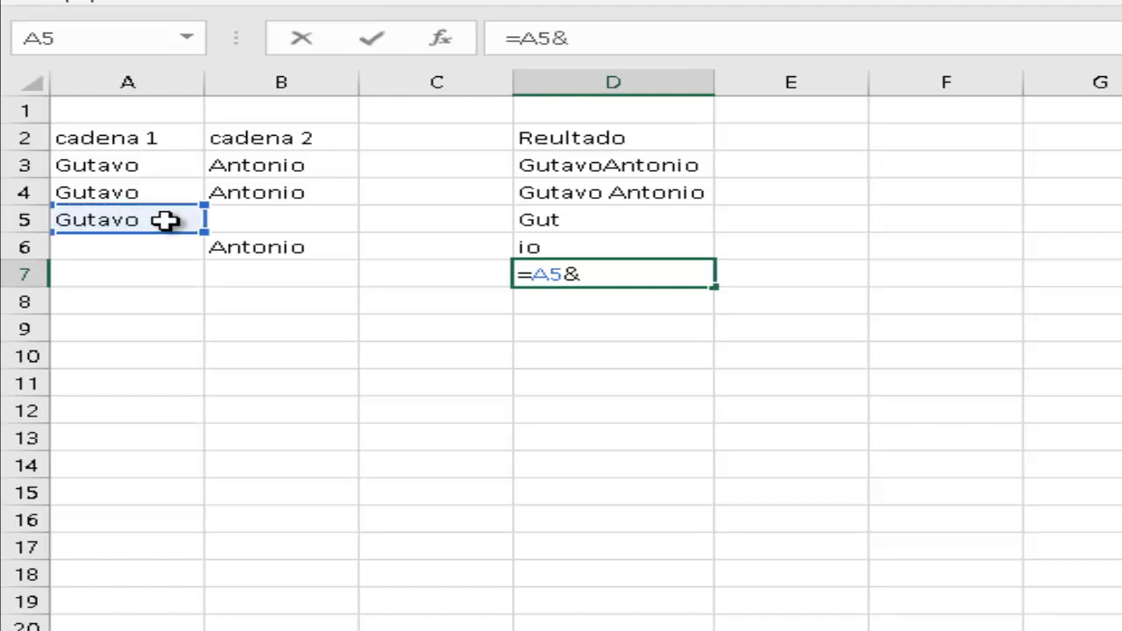
pyautogui.click(232, 243)
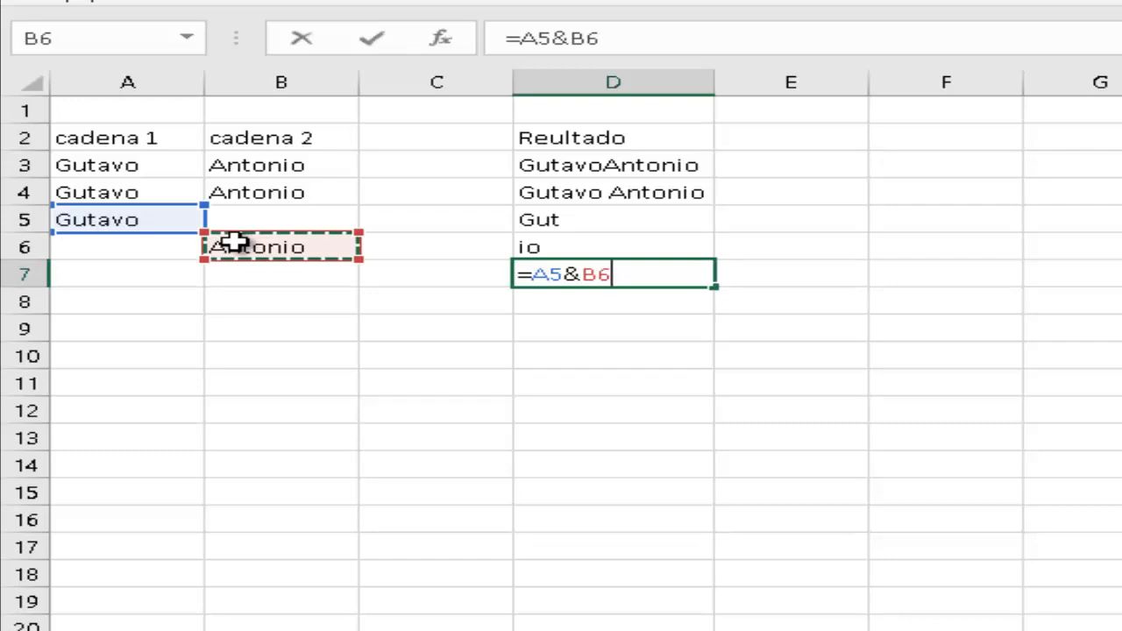
pyautogui.write('&')
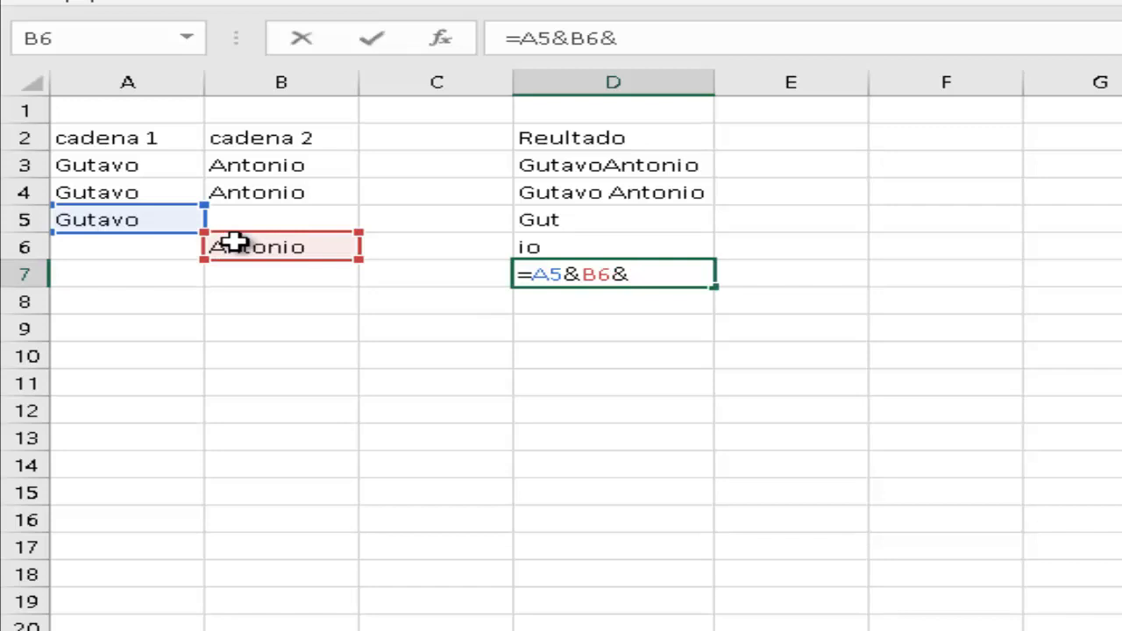
pyautogui.write('"es un te')
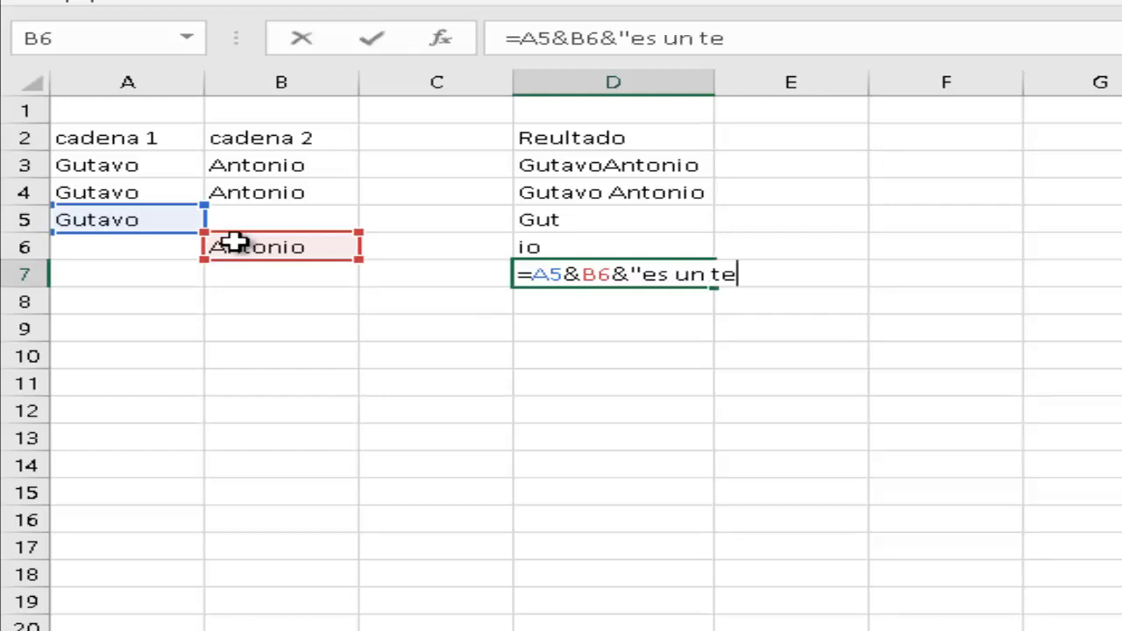
pyautogui.write('xto')
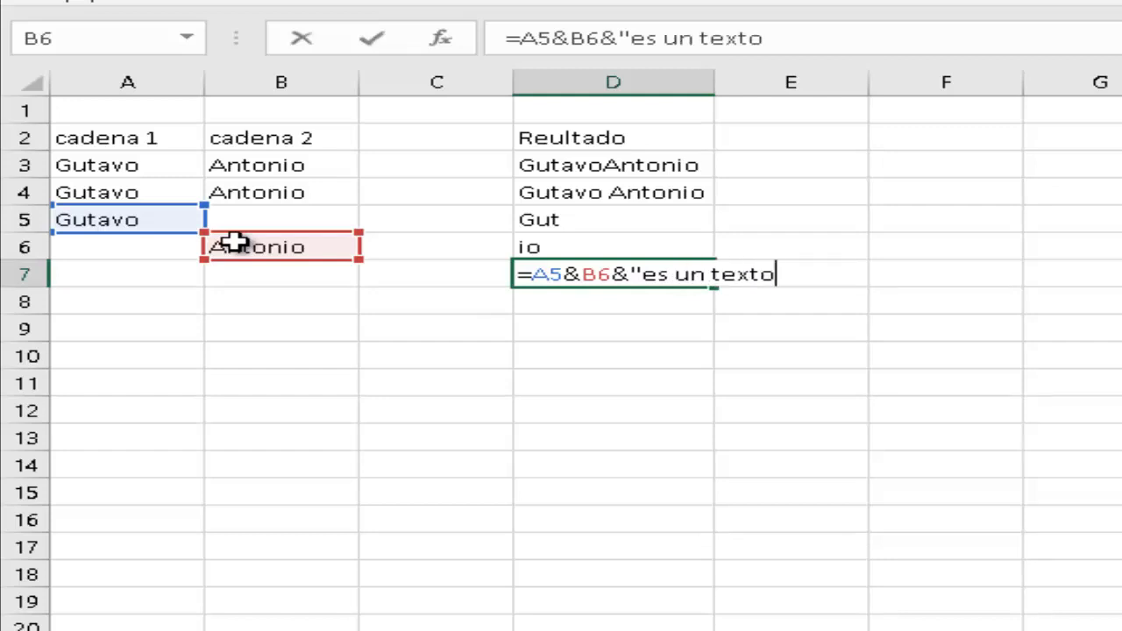
pyautogui.write('"')
pyautogui.press('Return')
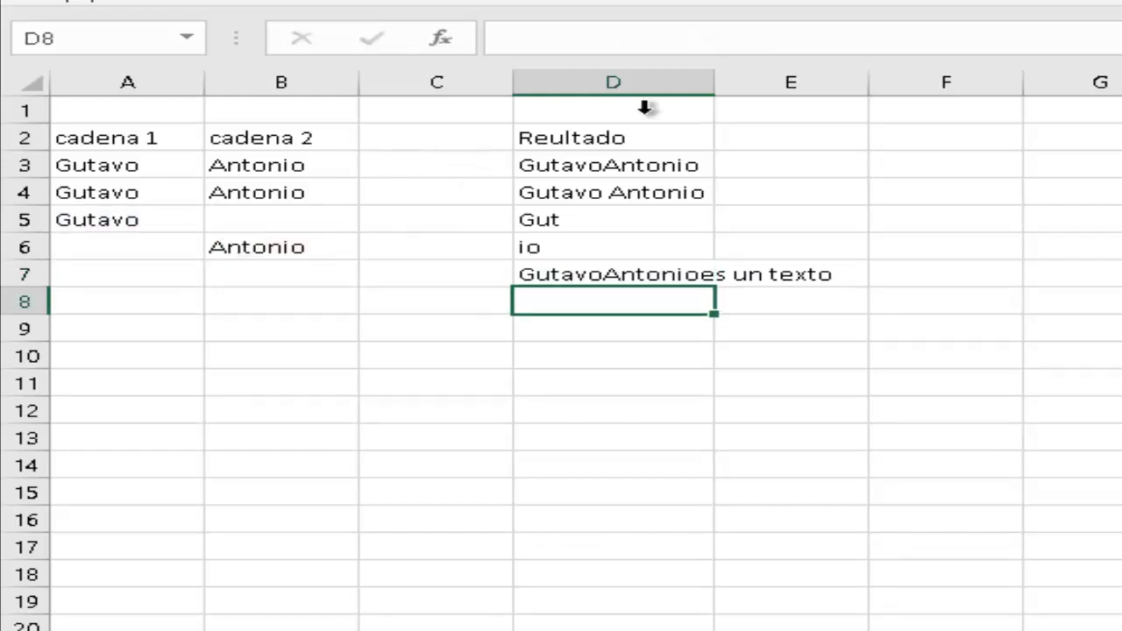
# Change D7 to =A5&" "&B6&" "&"es un texto" for spacing, then widen column D.
pyautogui.doubleClick(720, 79)
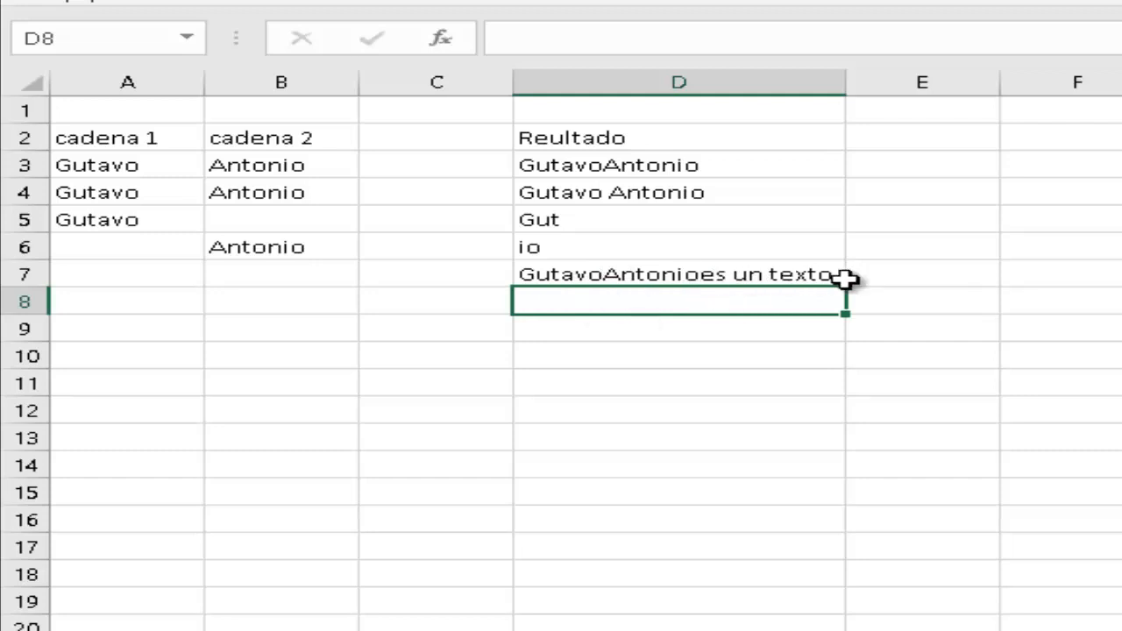
pyautogui.click(755, 277)
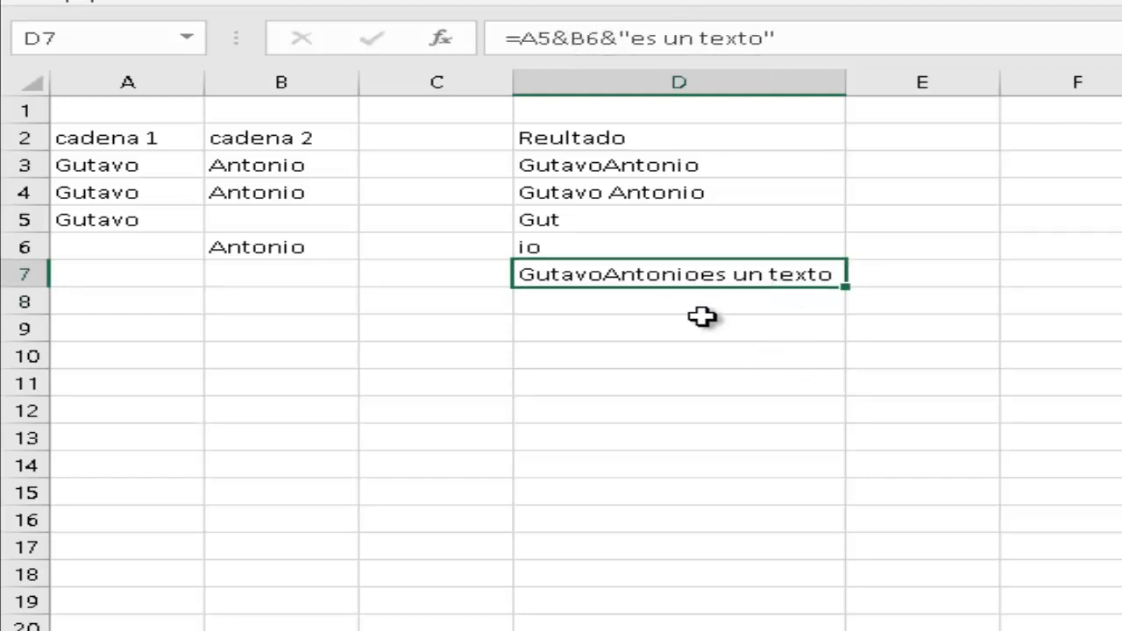
pyautogui.doubleClick(656, 279)
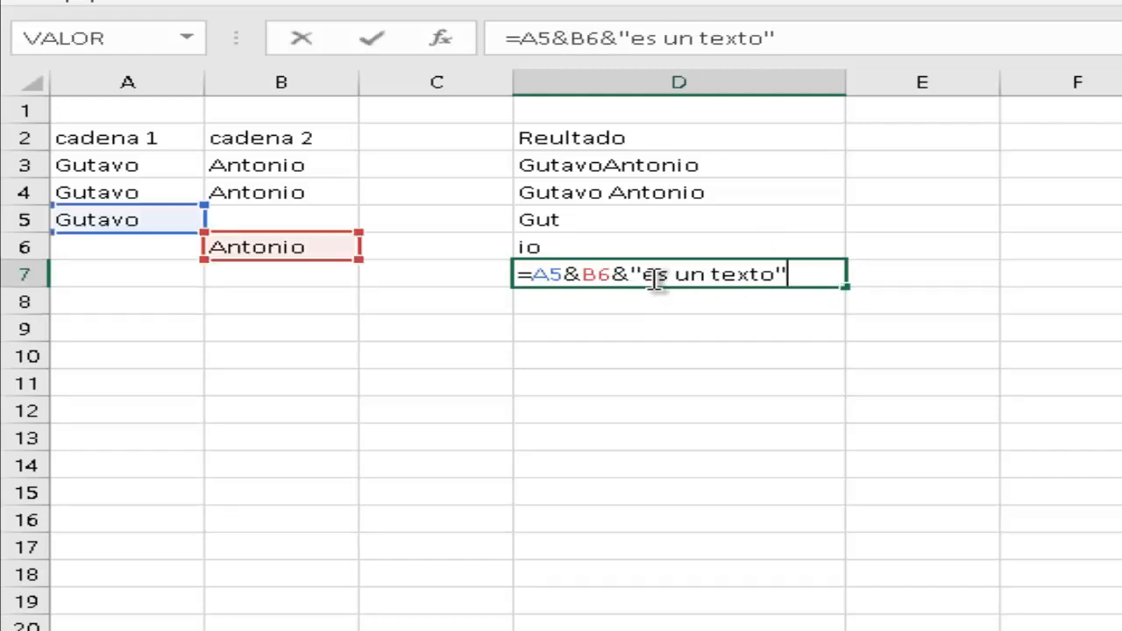
pyautogui.click(566, 273)
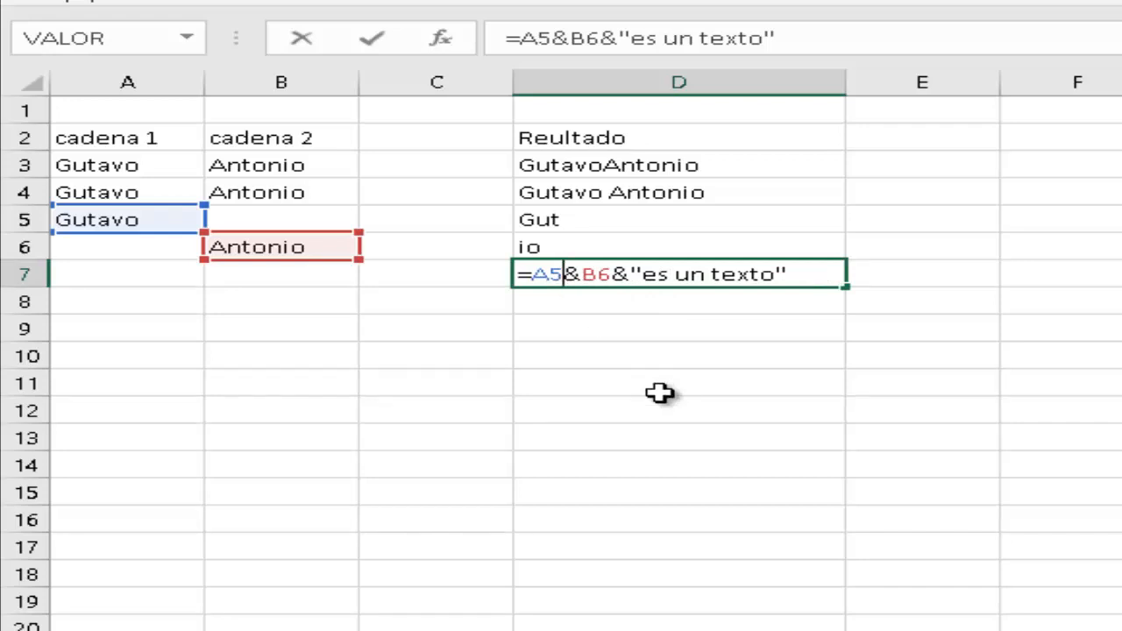
pyautogui.write('&')
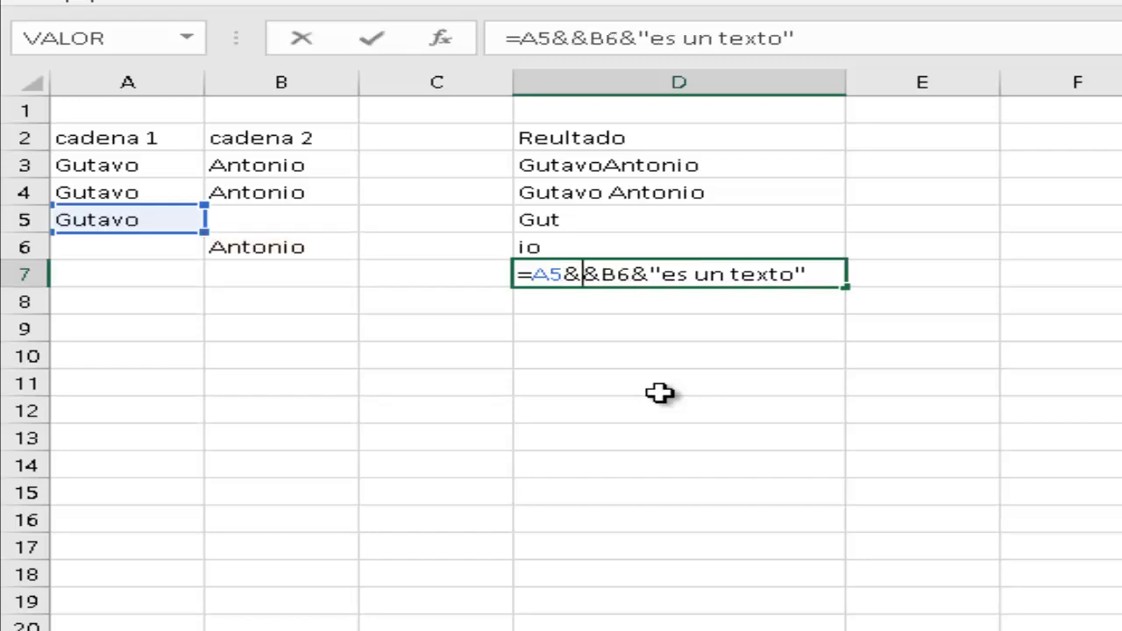
pyautogui.write('" "')
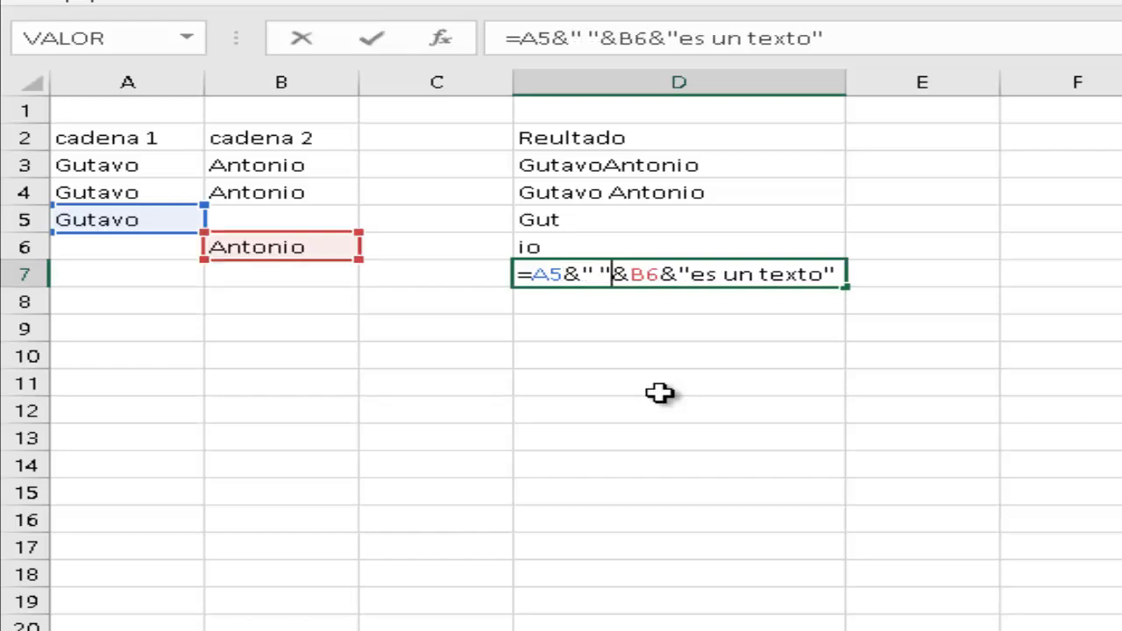
pyautogui.press('Right')
pyautogui.press('Right')
pyautogui.press('Right')
pyautogui.press('Right')
pyautogui.write('"')
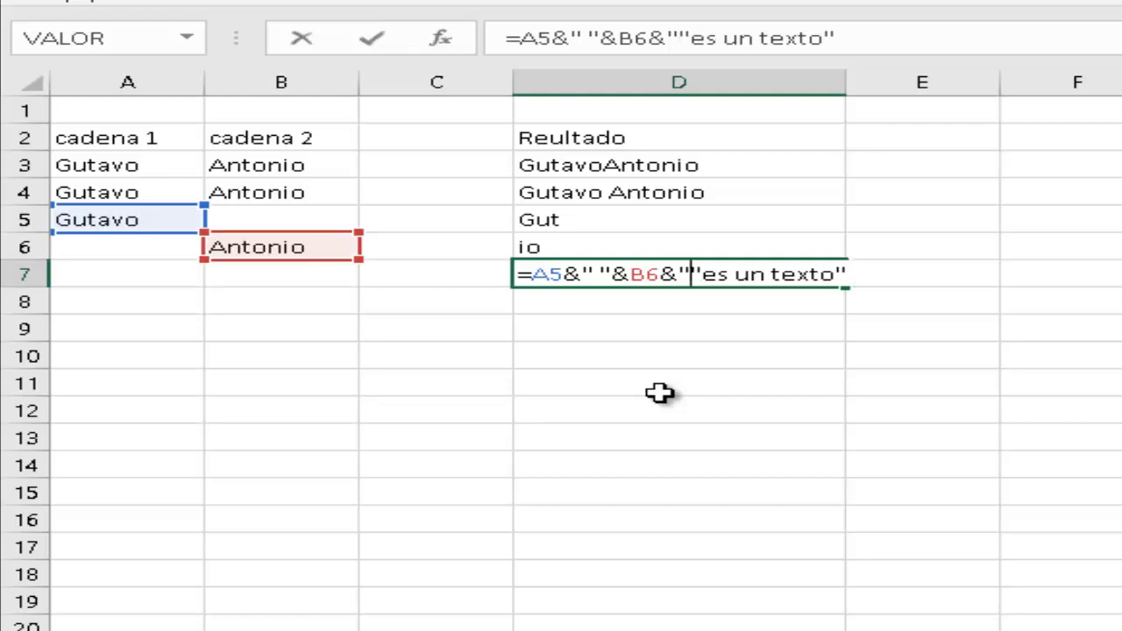
pyautogui.write(' "&')
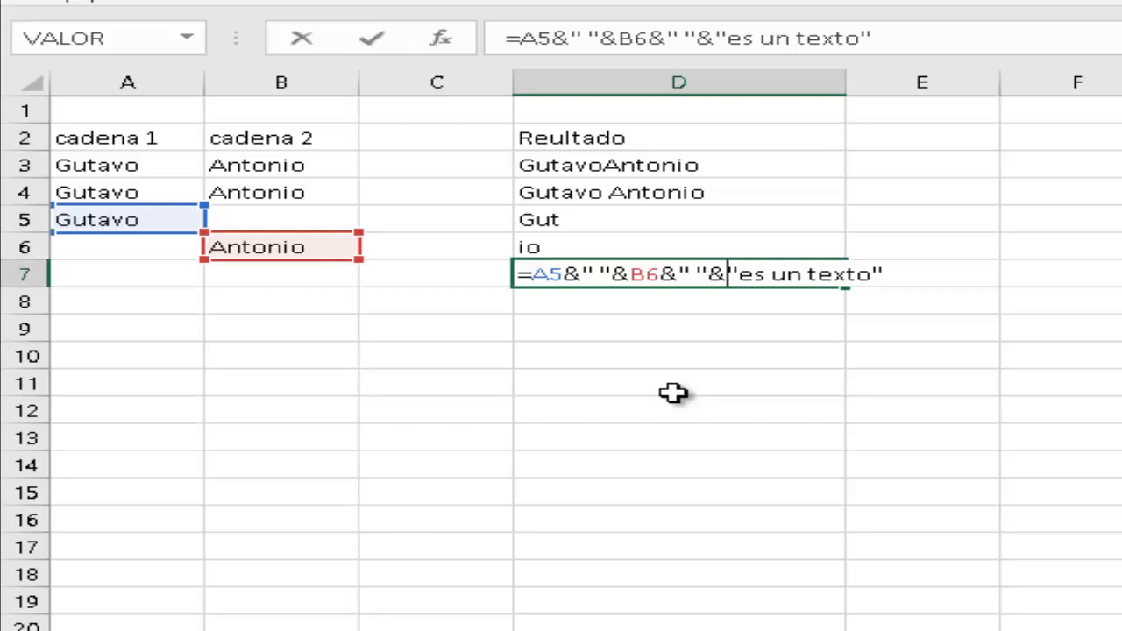
pyautogui.press('Return')
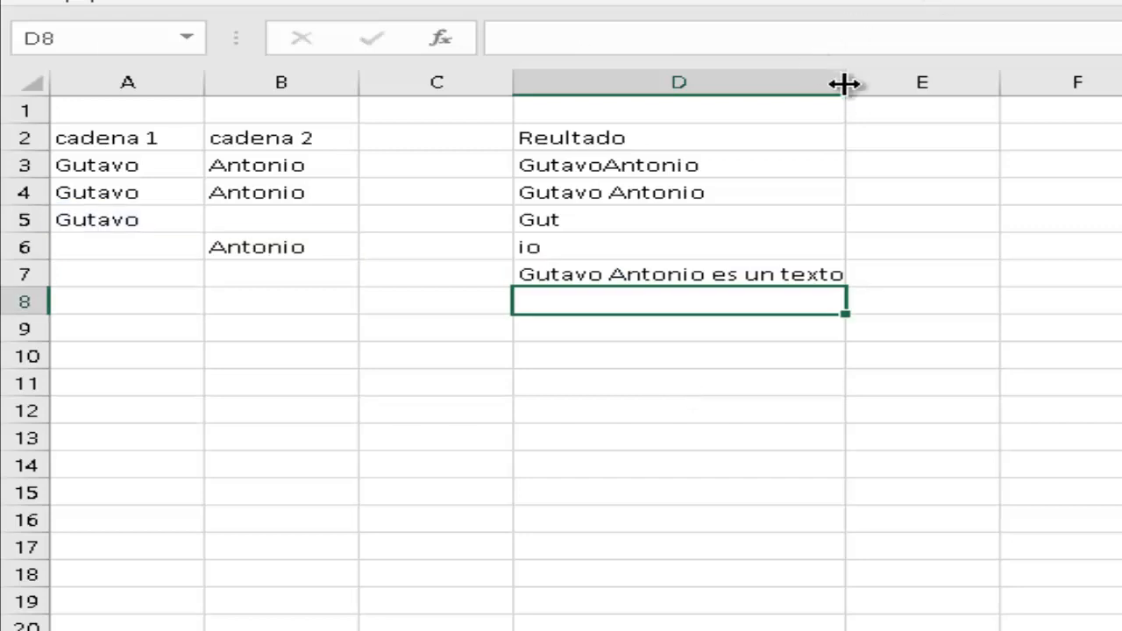
pyautogui.moveTo(844, 83); pyautogui.dragTo(857, 83)
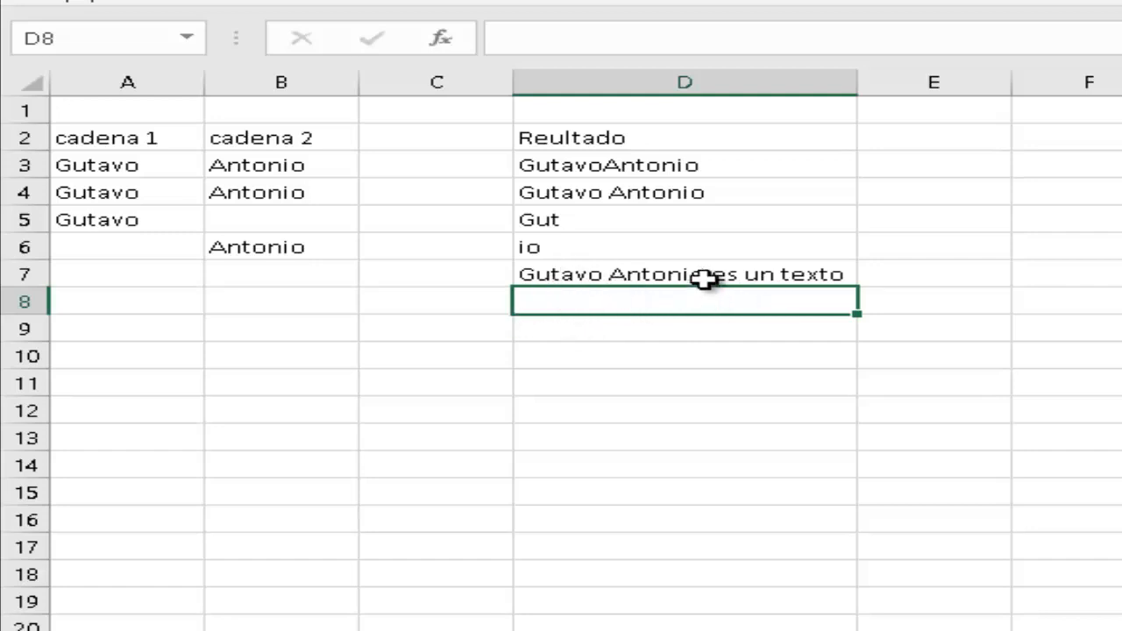
# Select a few empty cells below the D7 result, ending on A8.
pyautogui.click(649, 328)
pyautogui.click(630, 300)
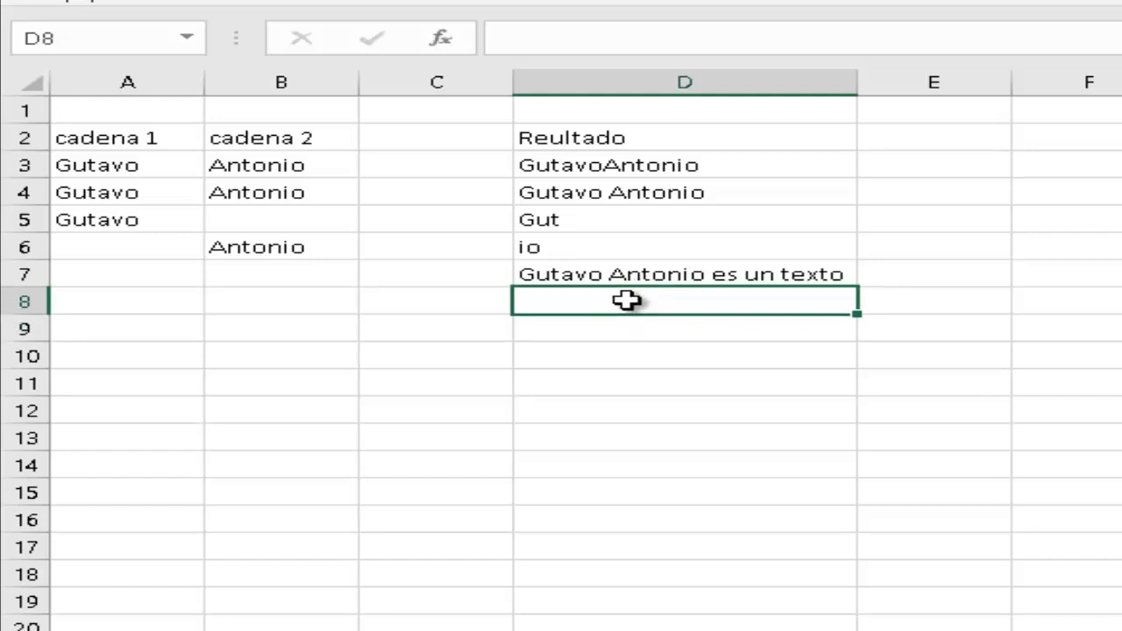
pyautogui.click(158, 304)
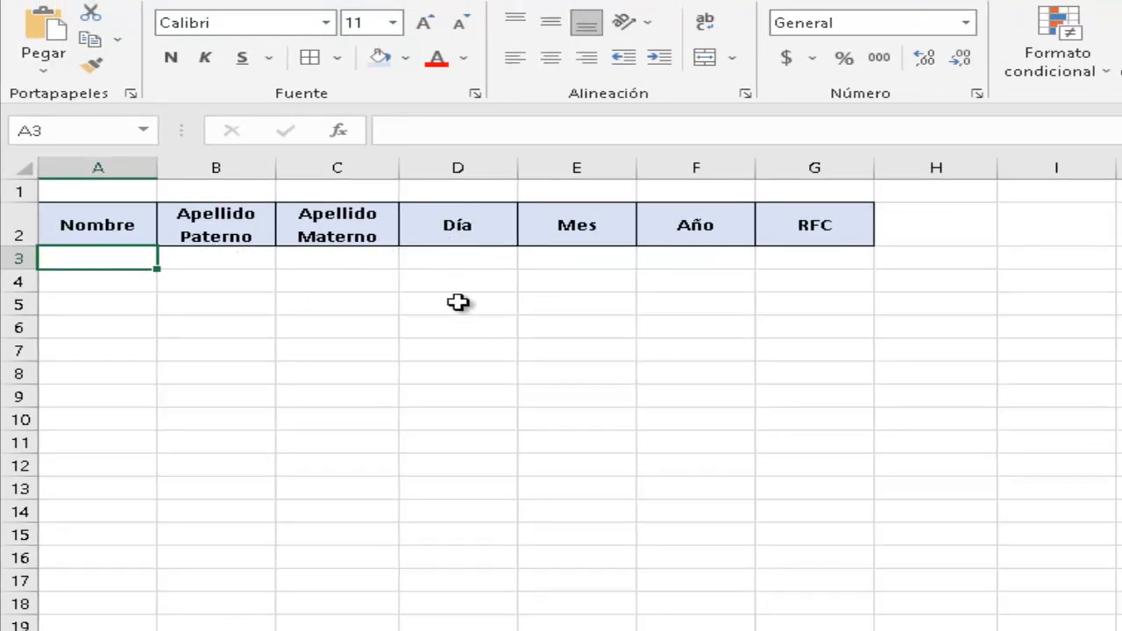
# Fill in the first person's name, paternal surname and maternal surname in A3:C3.
pyautogui.click(806, 255)
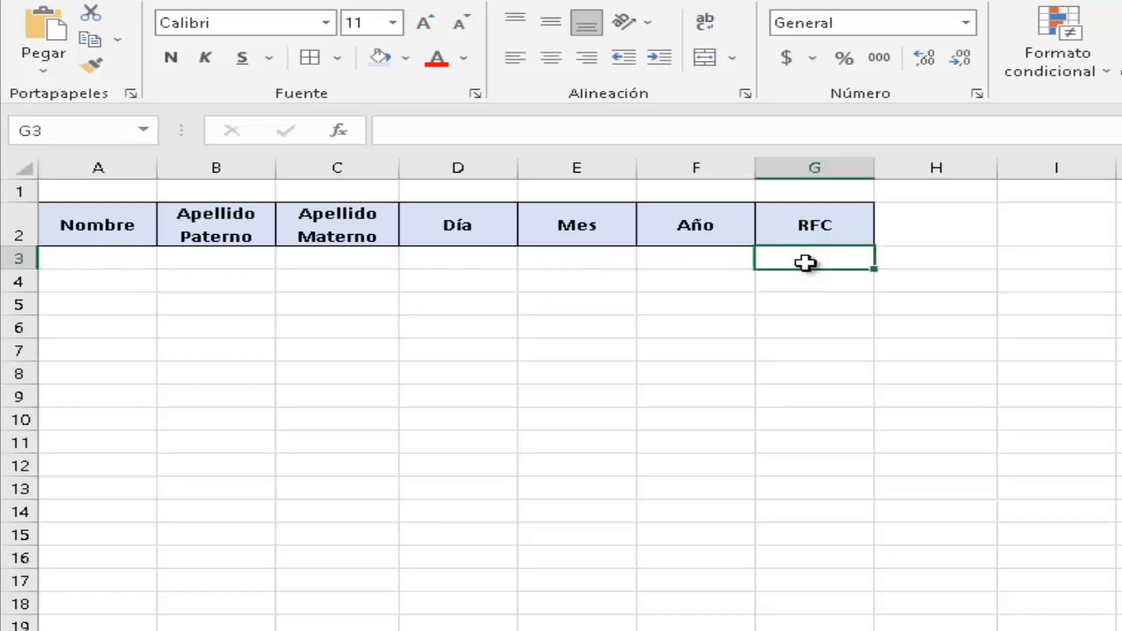
pyautogui.press('Return')
pyautogui.click(804, 258)
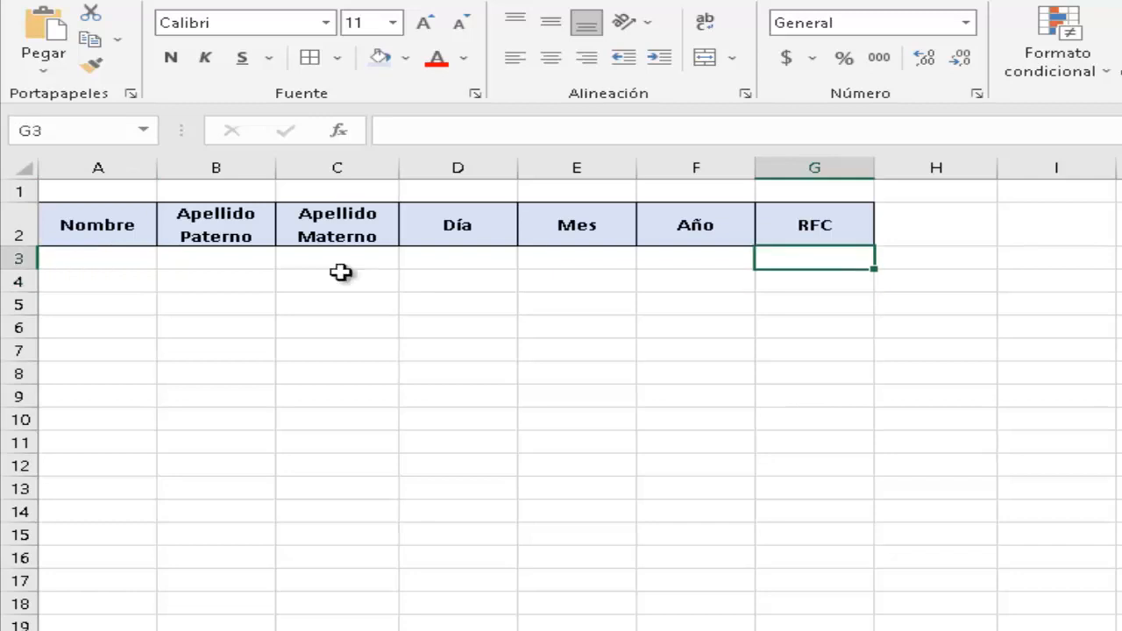
pyautogui.click(80, 259)
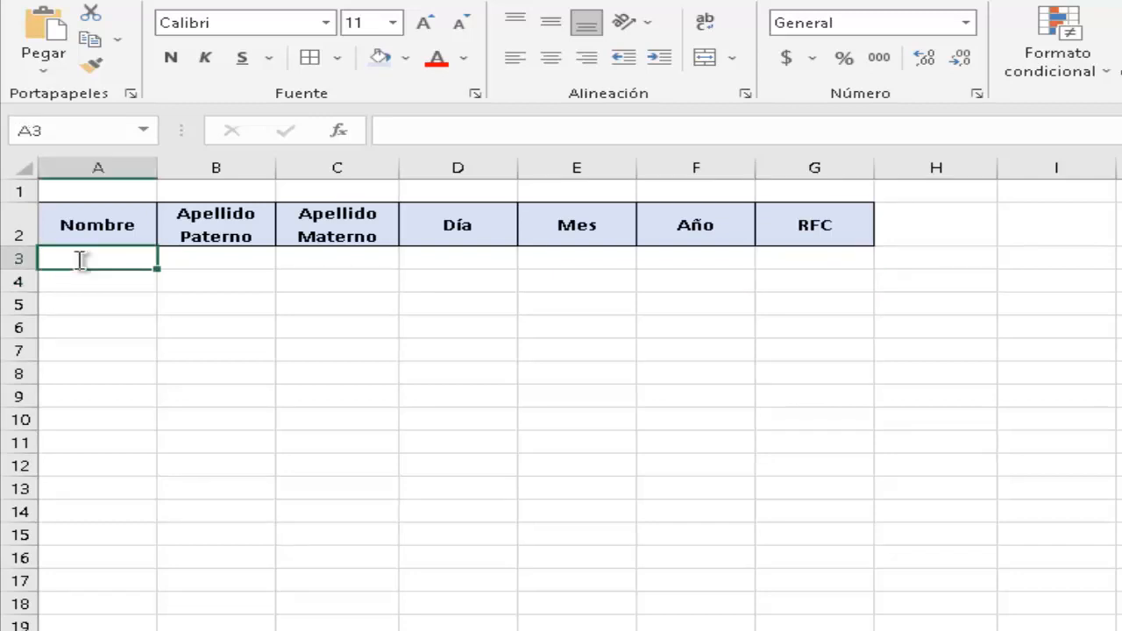
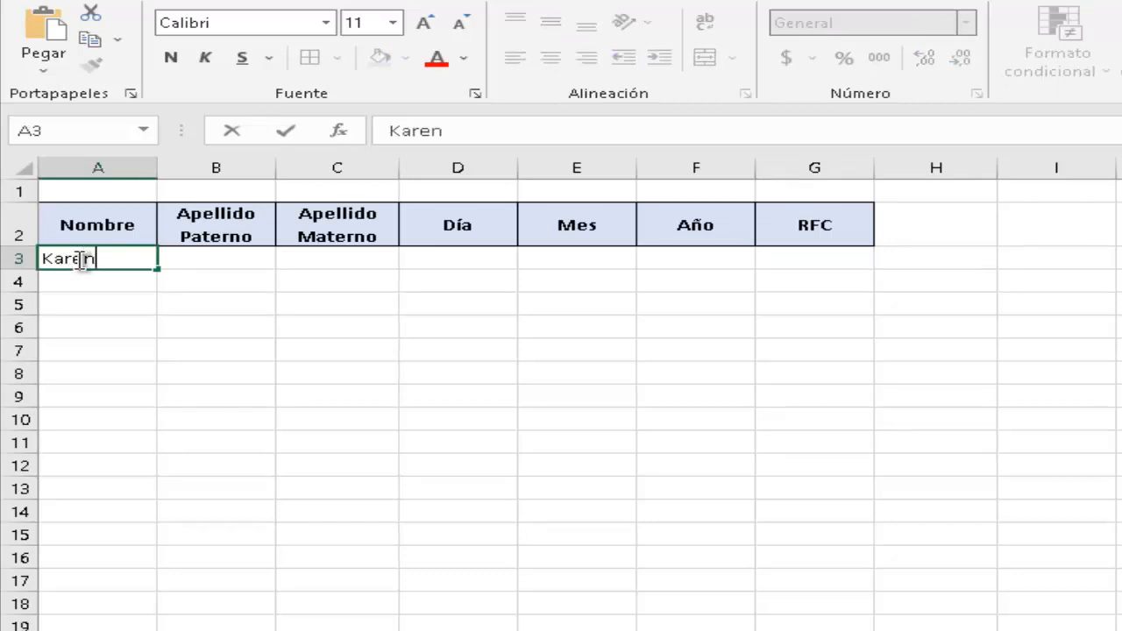
pyautogui.press('Return')
pyautogui.press('Up')
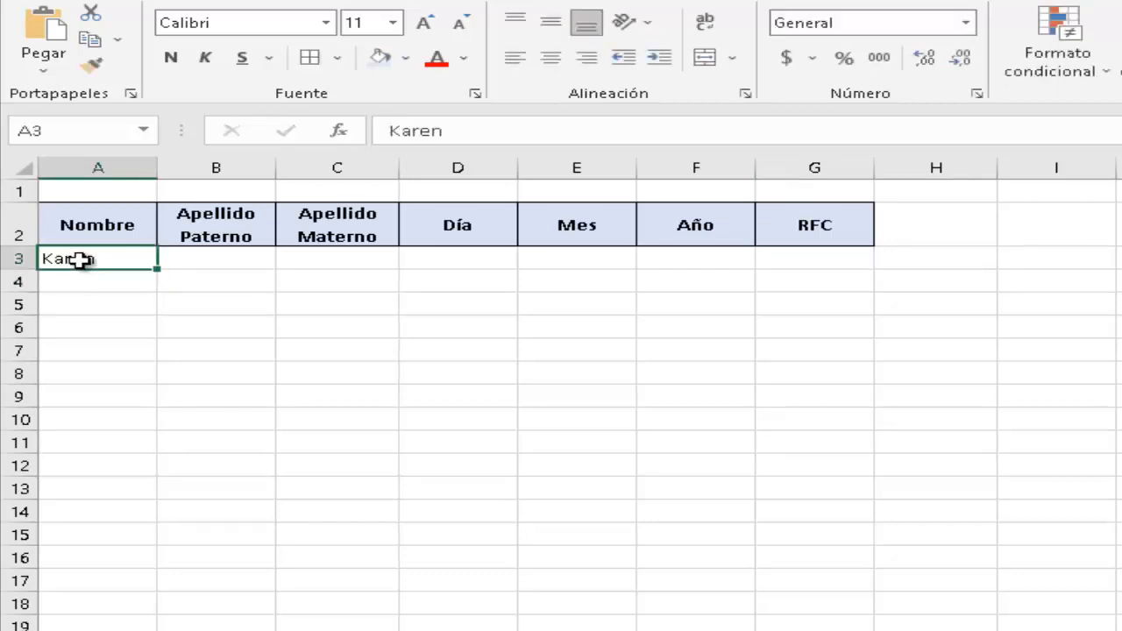
pyautogui.press('Tab')
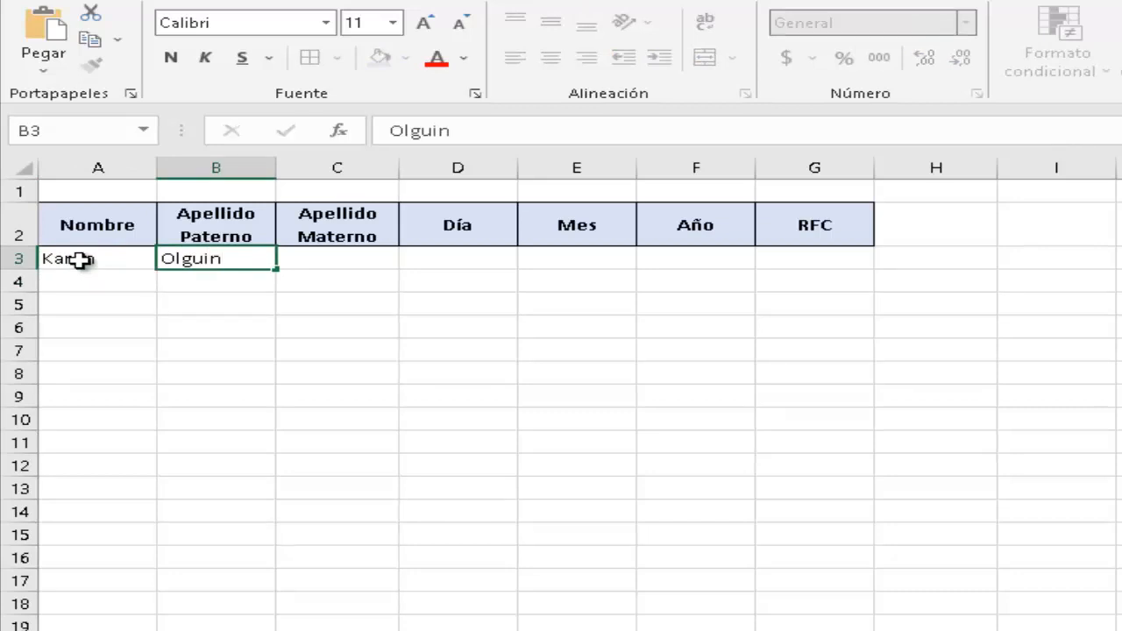
pyautogui.press('Return')
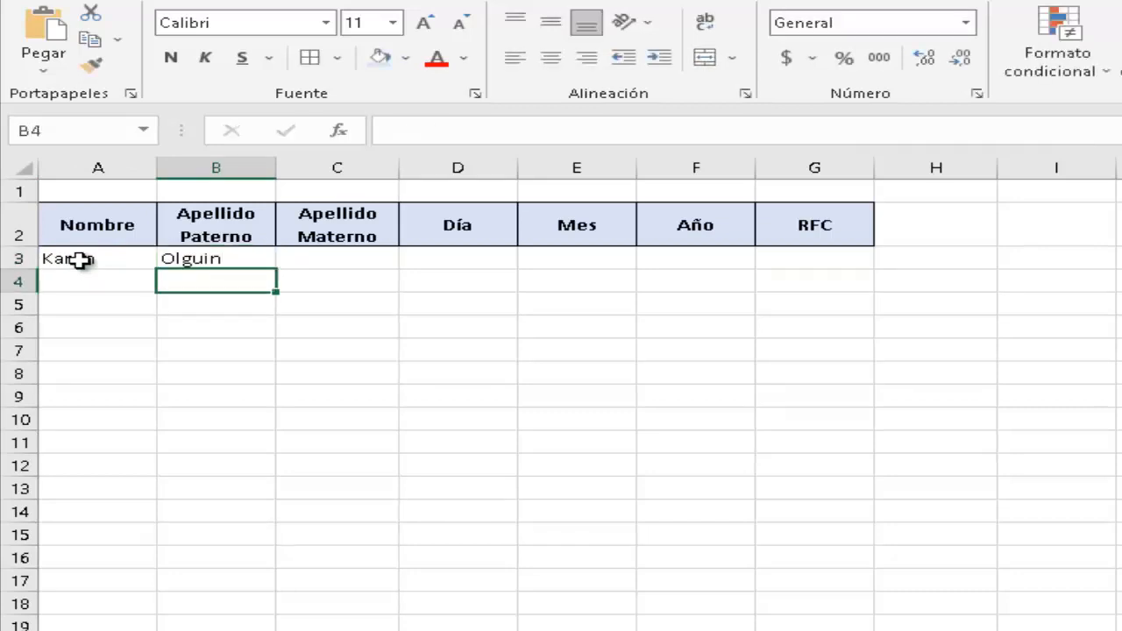
pyautogui.press('Up')
pyautogui.press('Tab')
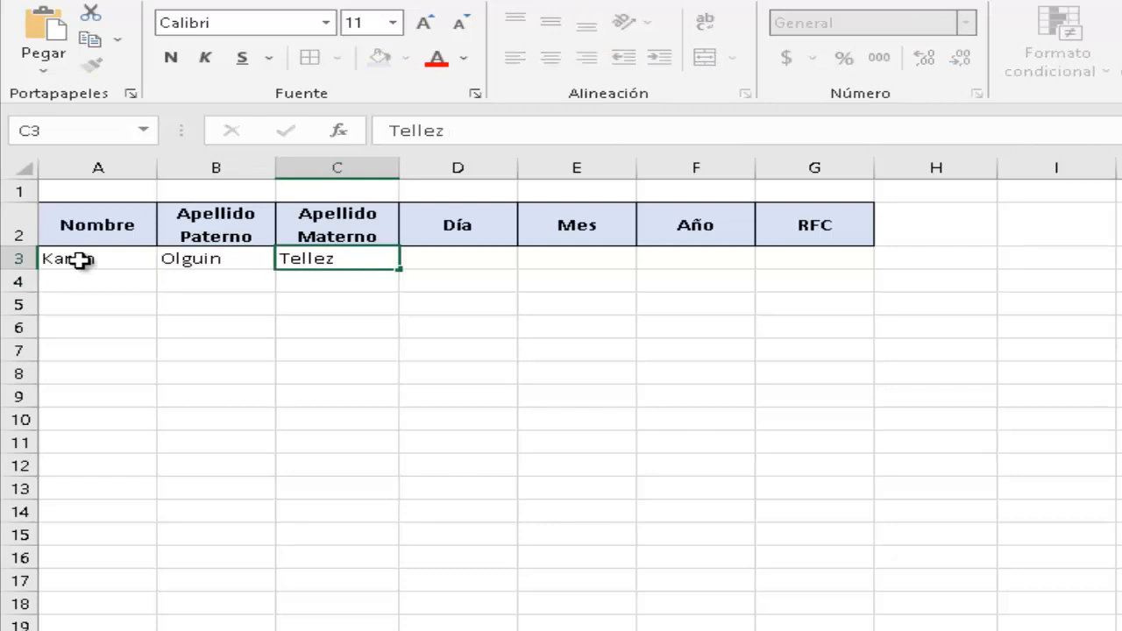
pyautogui.press('Return')
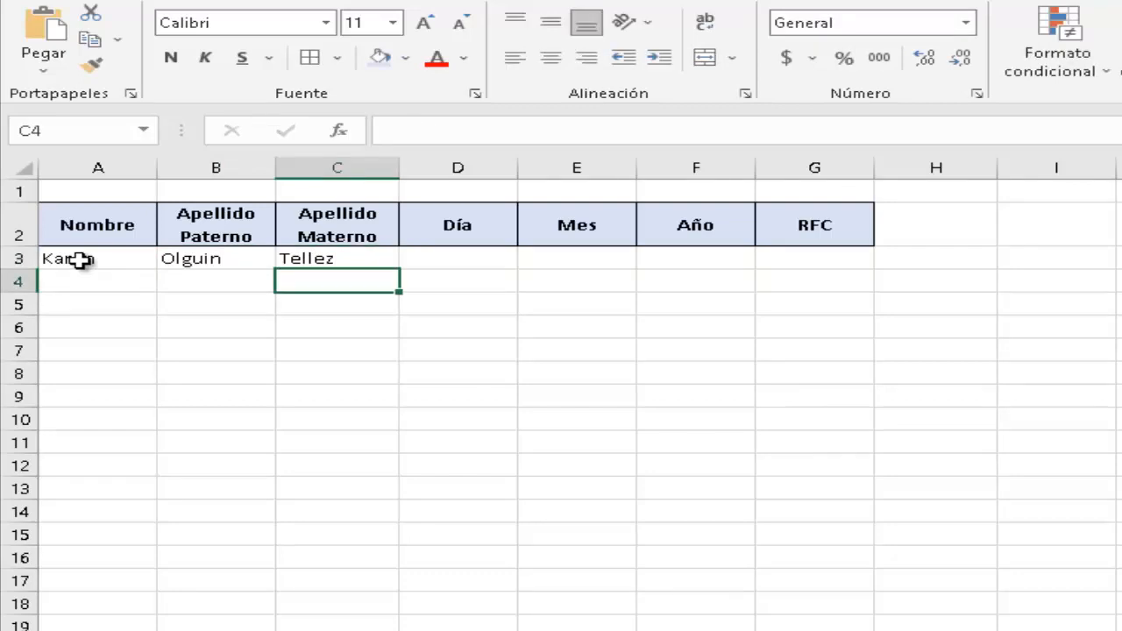
pyautogui.press('Up')
# Enter the birth date as Día 16, Mes 2 and Año 1997 in D3:F3.
pyautogui.press('Tab')
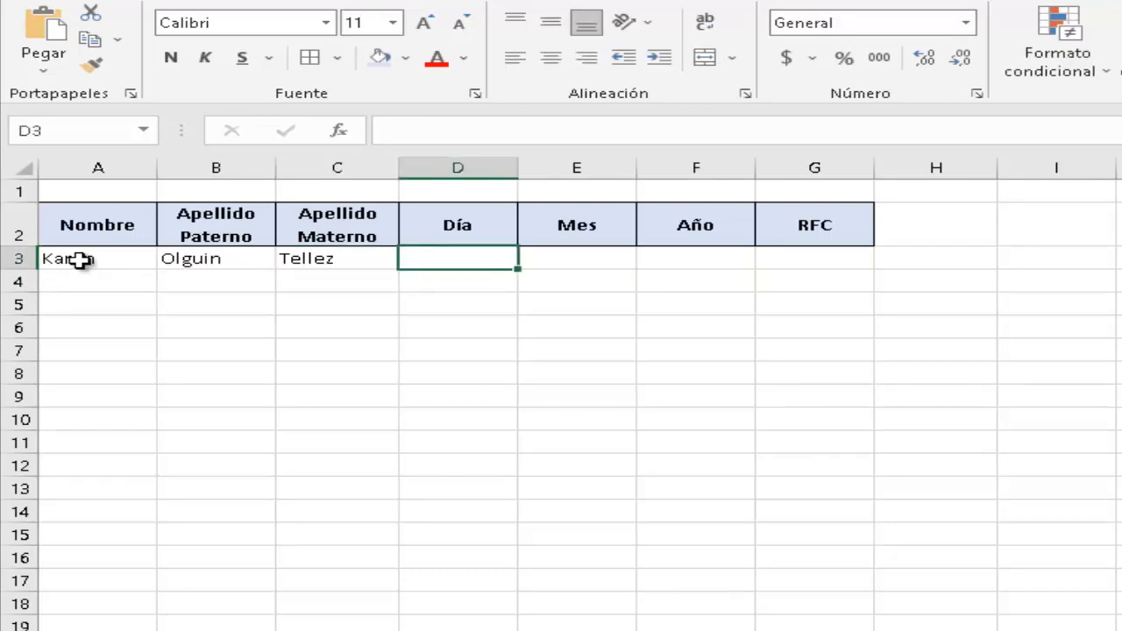
pyautogui.write('16')
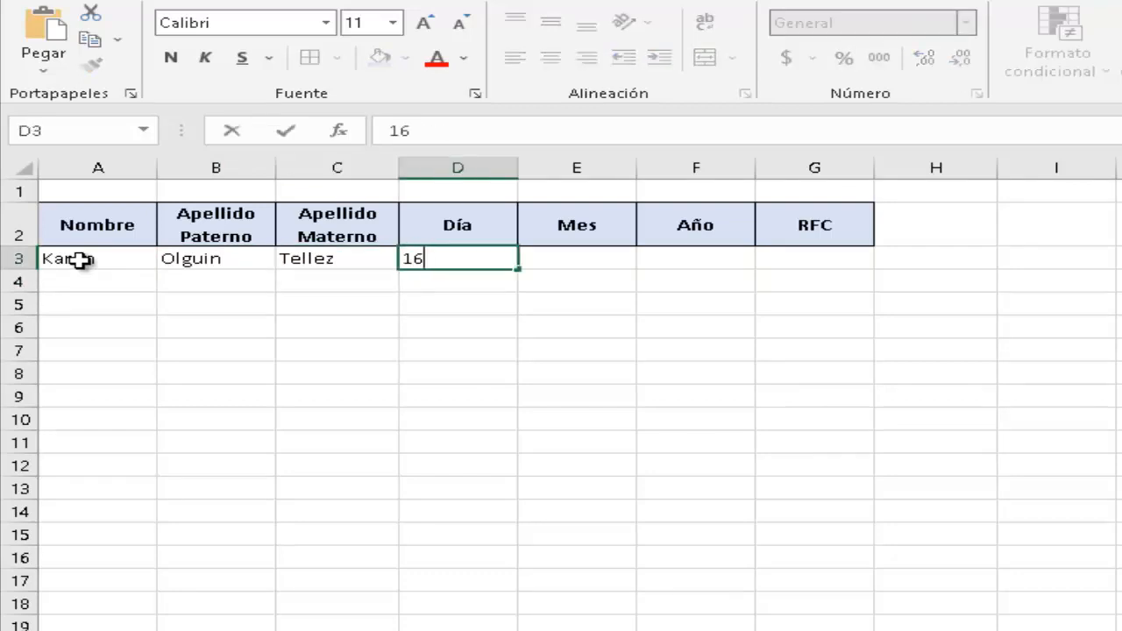
pyautogui.press('Tab')
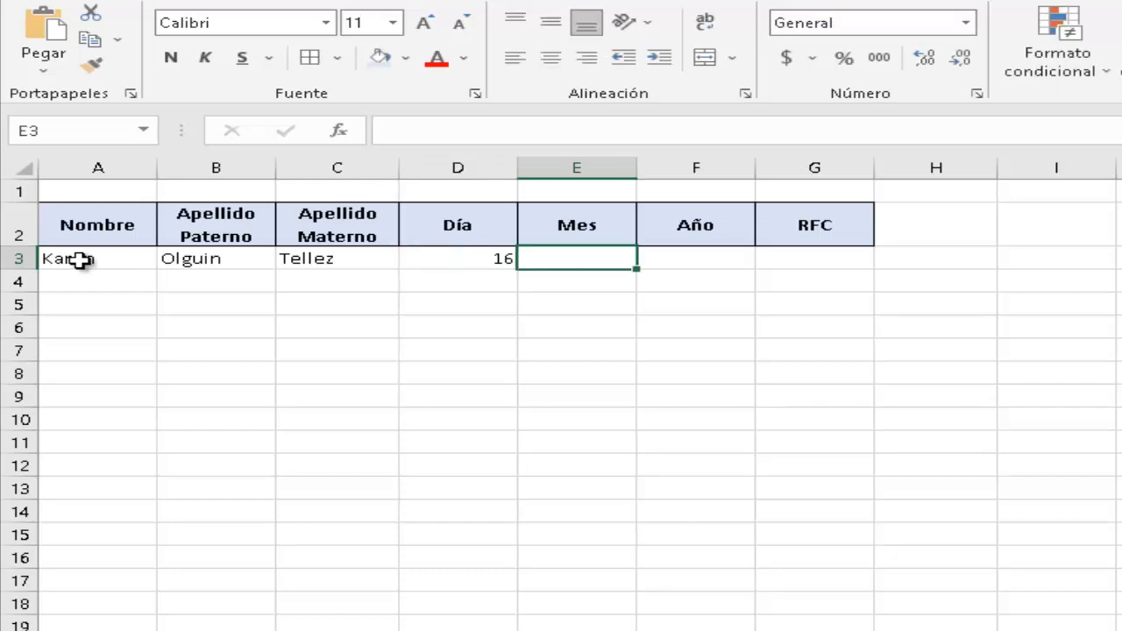
pyautogui.write('2')
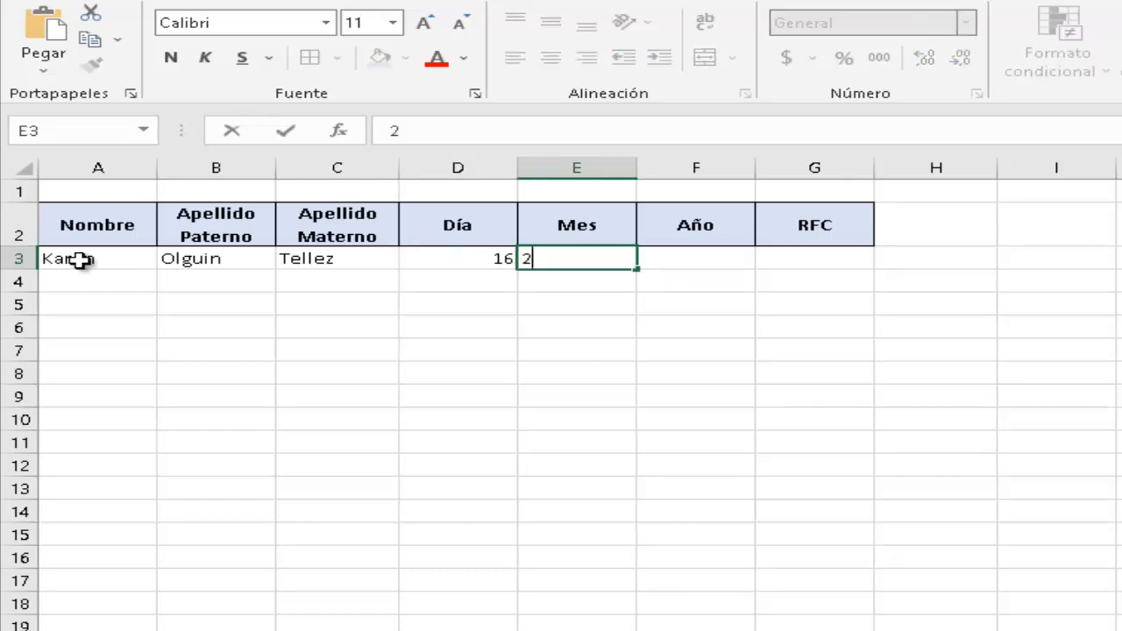
pyautogui.press('Return')
pyautogui.press('Up')
pyautogui.press('Right')
pyautogui.press('Left')
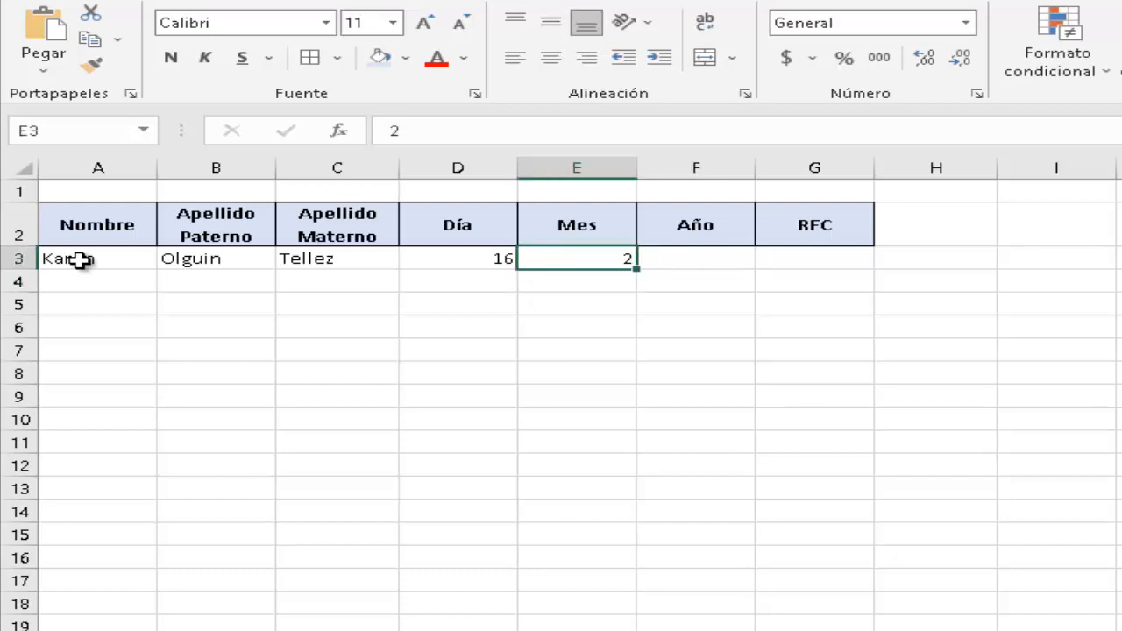
pyautogui.press('Right')
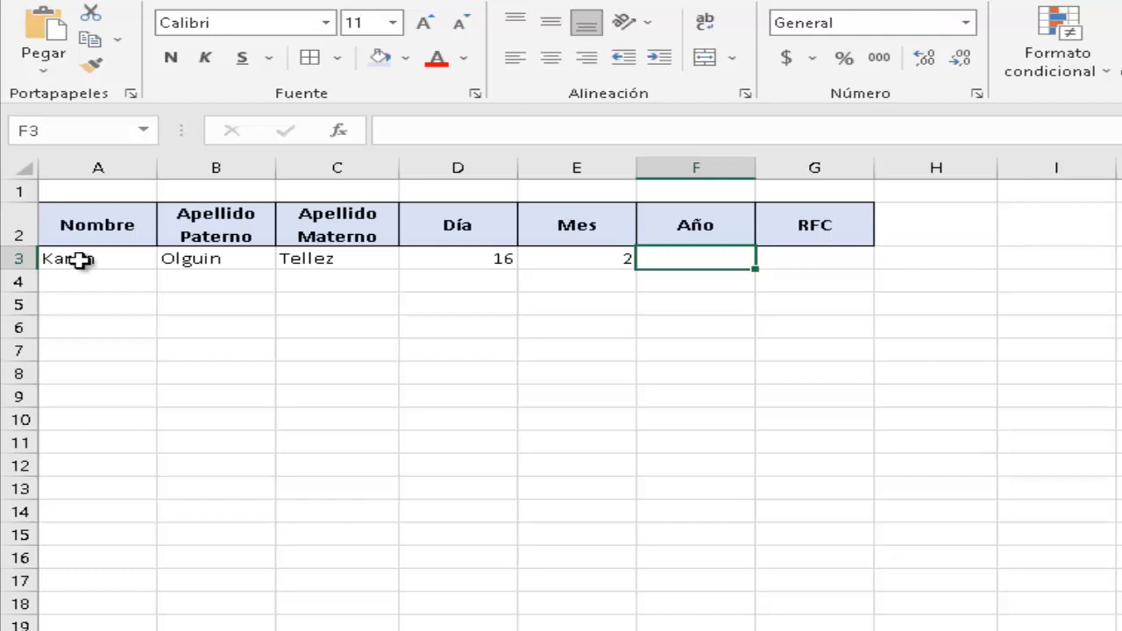
pyautogui.write('1997')
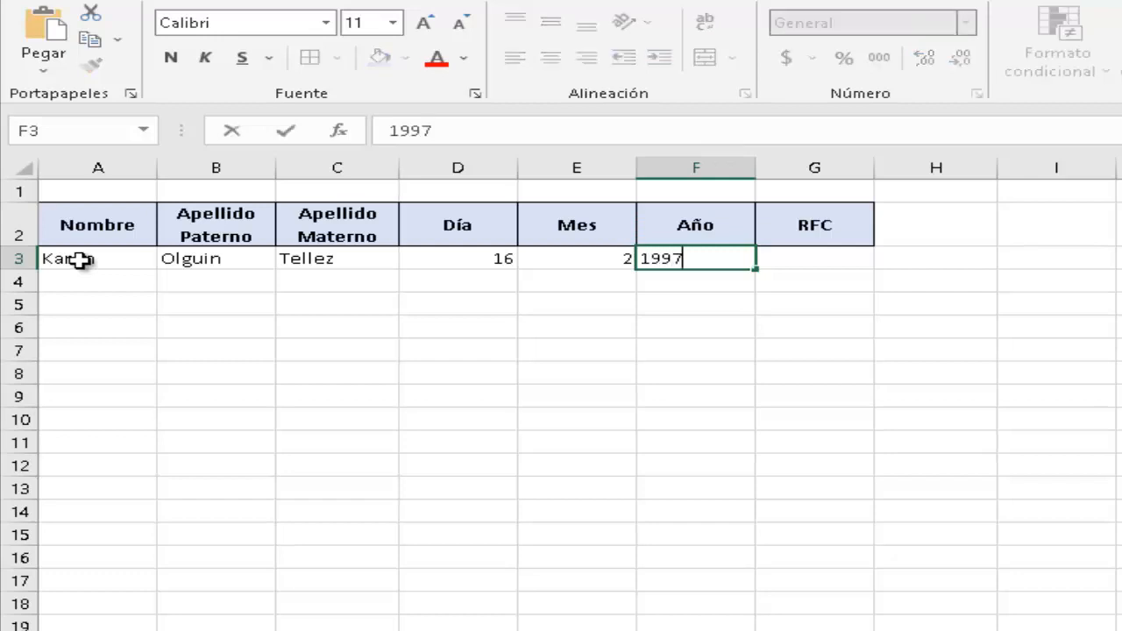
pyautogui.press('Return')
pyautogui.press('Up')
pyautogui.press('Right')
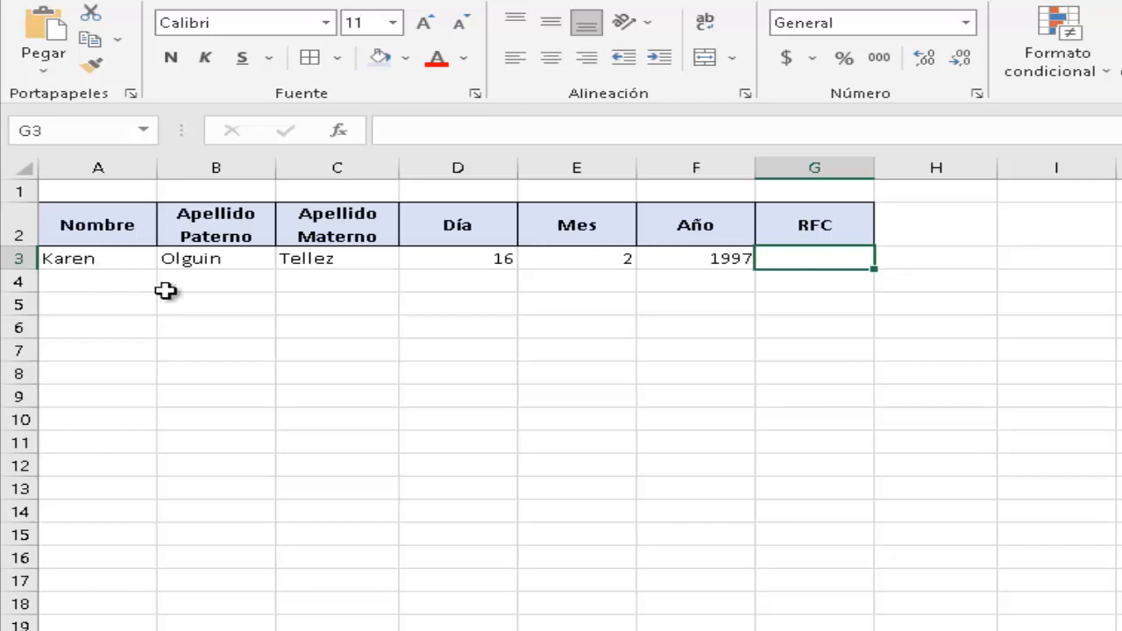
# Enter the paternal-surname letters OL in cell B4, discarding the AutoComplete suggestion.
pyautogui.click(227, 283)
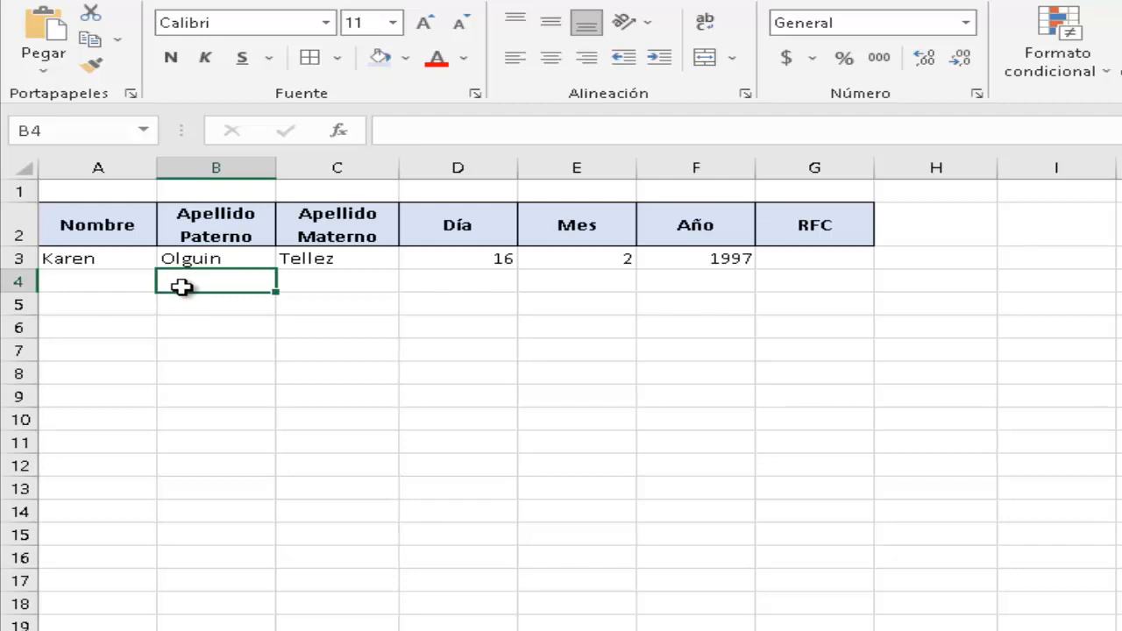
pyautogui.write('olguin')
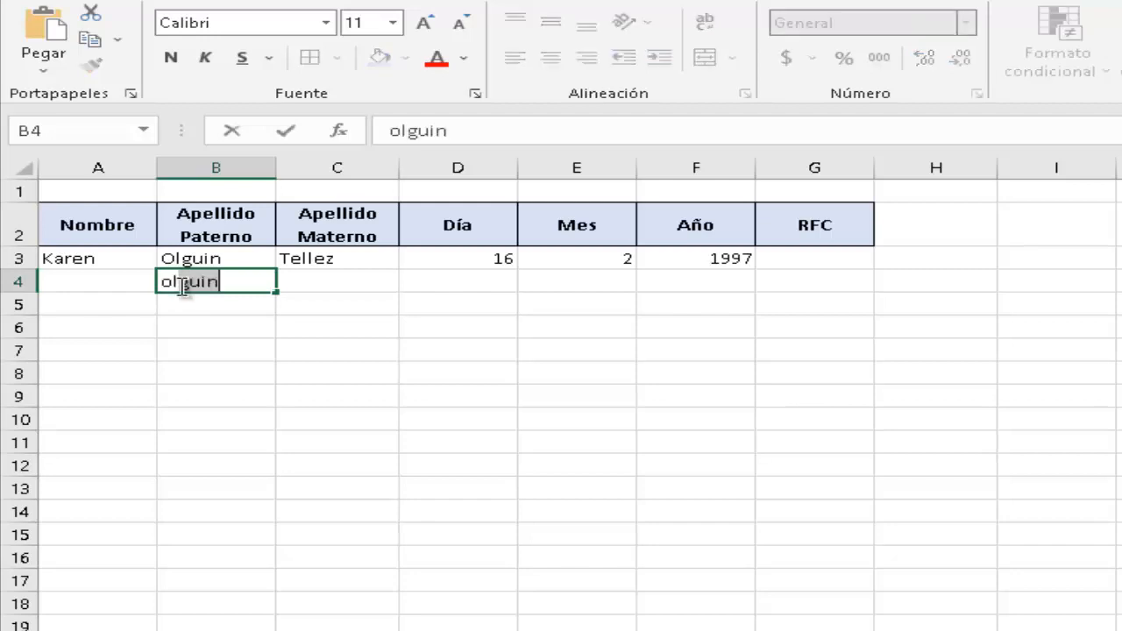
pyautogui.press('BackSpace')
pyautogui.press('BackSpace')
pyautogui.press('BackSpace')
pyautogui.press('BackSpace')
pyautogui.press('Return')
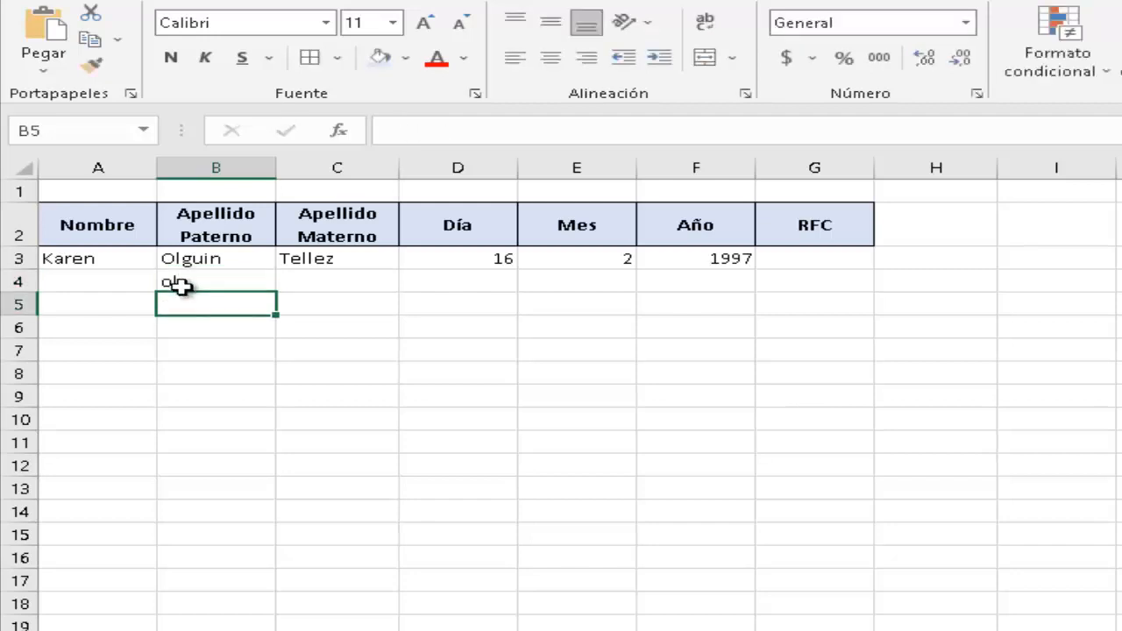
pyautogui.click(180, 286)
pyautogui.write('OL')
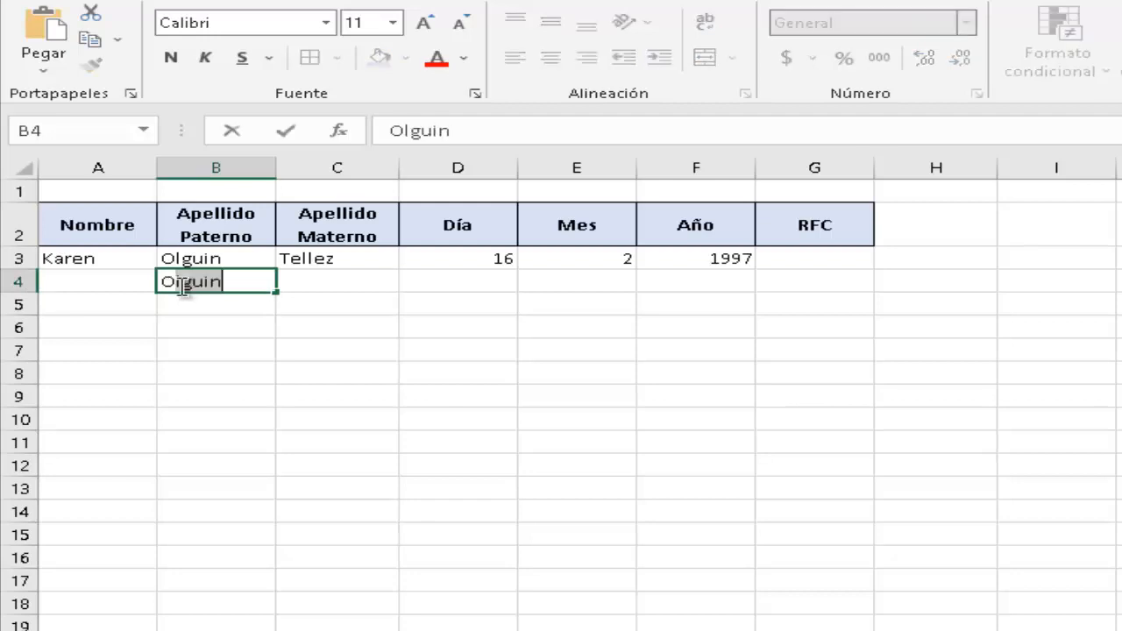
pyautogui.press('BackSpace')
pyautogui.press('Return')
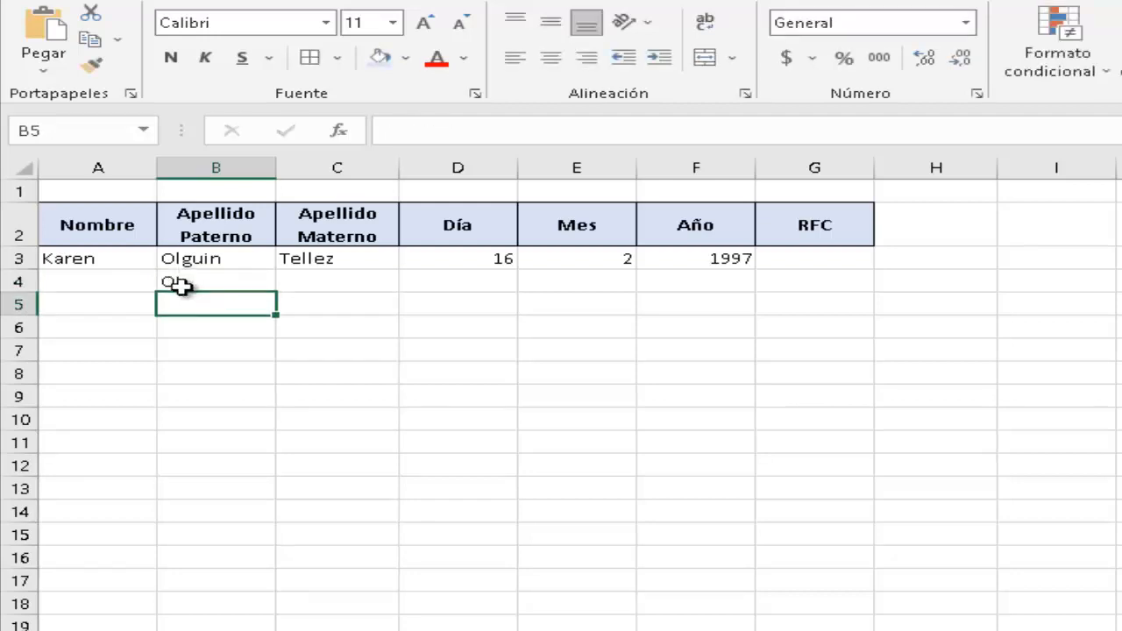
# Enter the maternal initial T in C4 and the name initial k in A4.
pyautogui.press('Up')
pyautogui.press('Right')
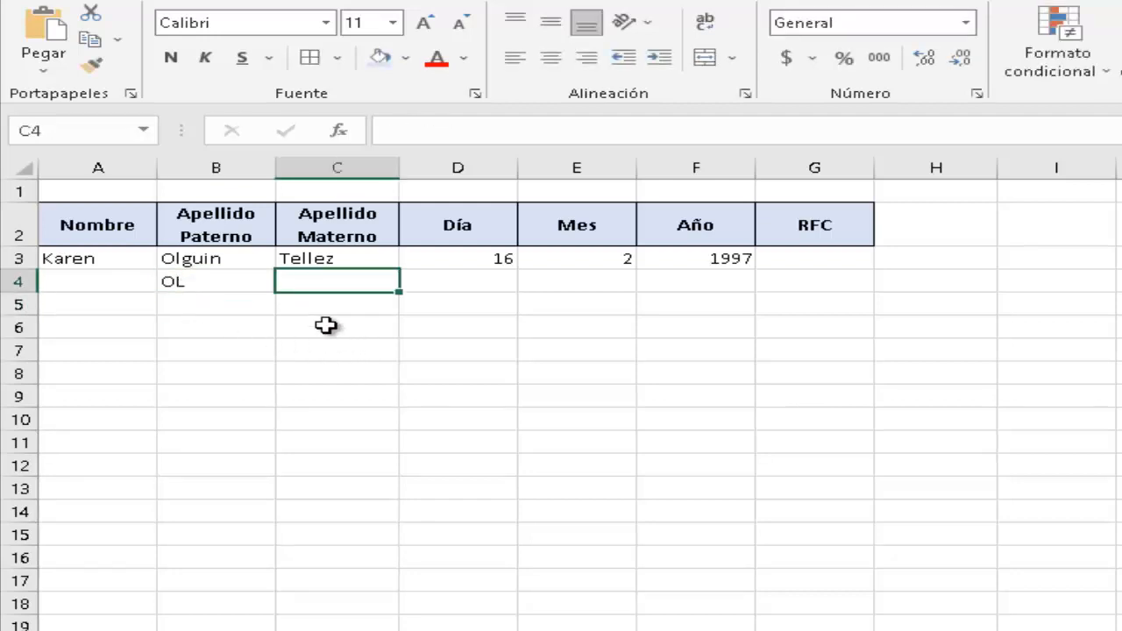
pyautogui.write('T')
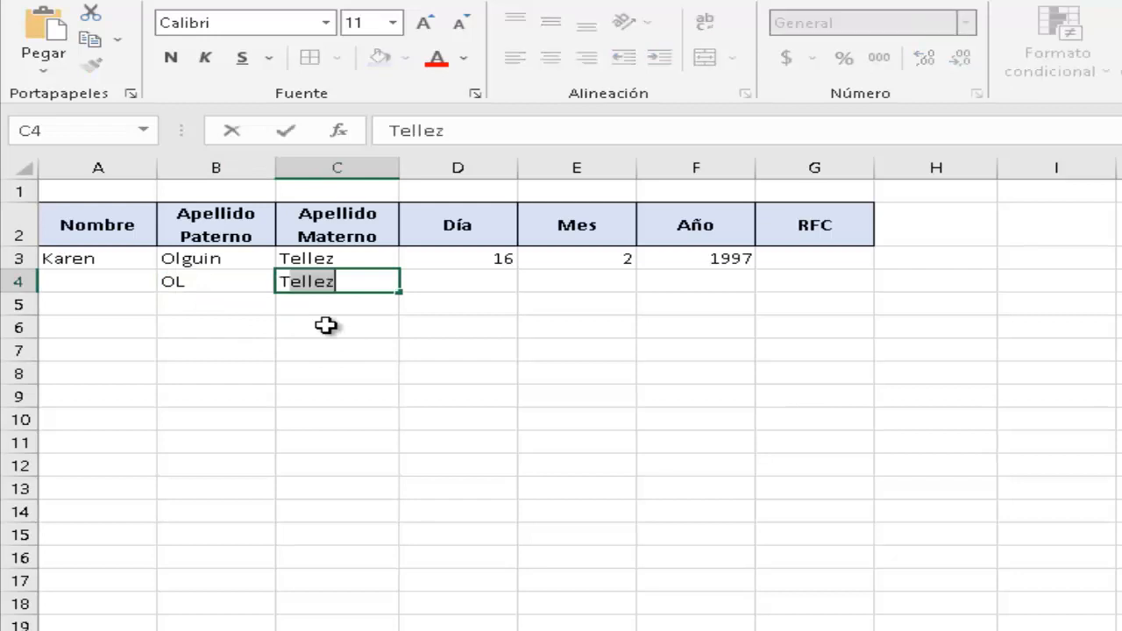
pyautogui.press('BackSpace')
pyautogui.press('Return')
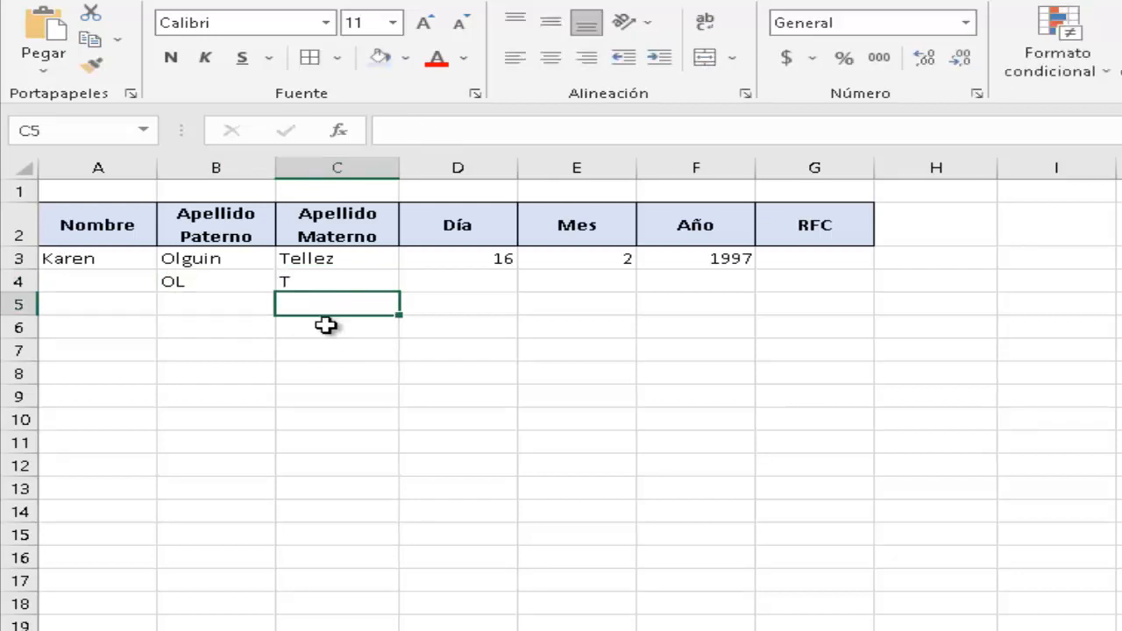
pyautogui.press('Up')
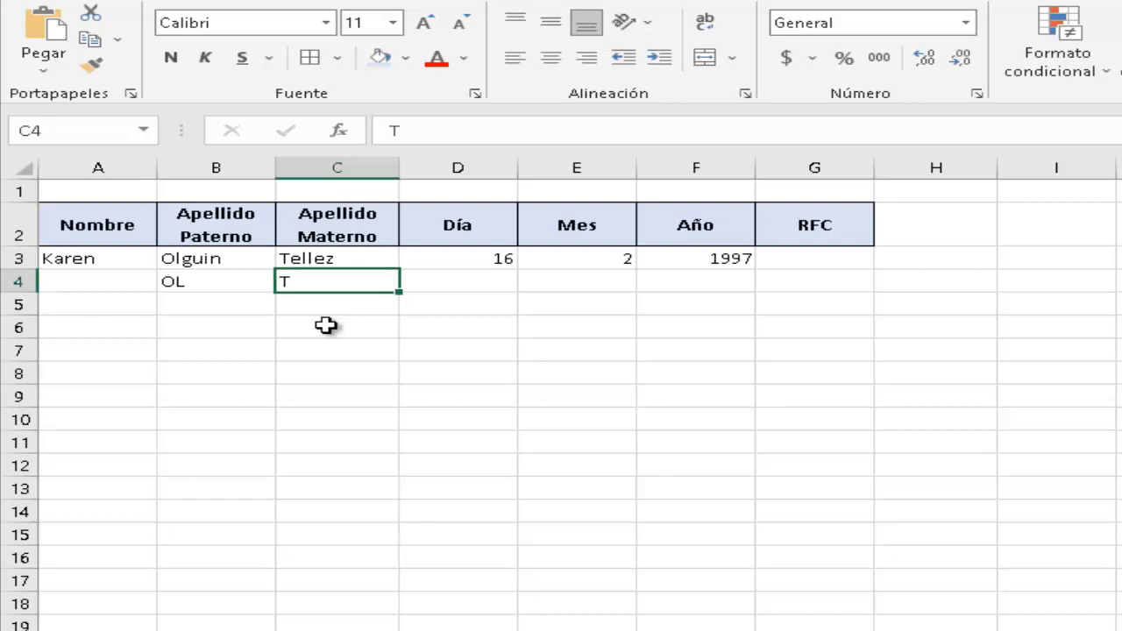
pyautogui.press('Left')
pyautogui.press('Left')
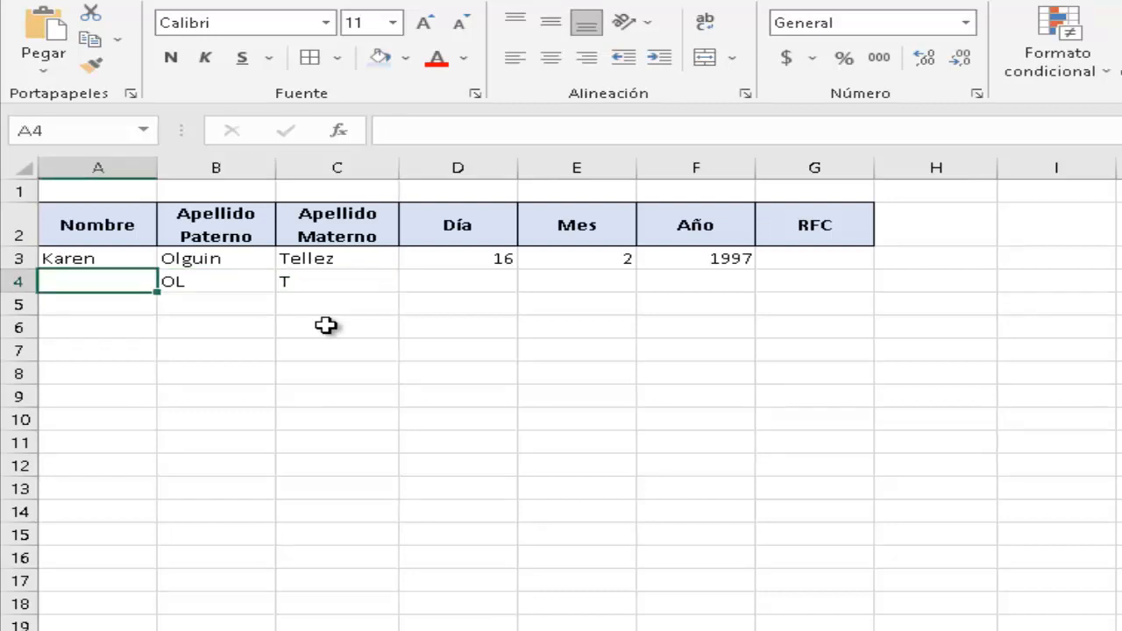
pyautogui.write('k')
pyautogui.press('BackSpace')
pyautogui.press('Return')
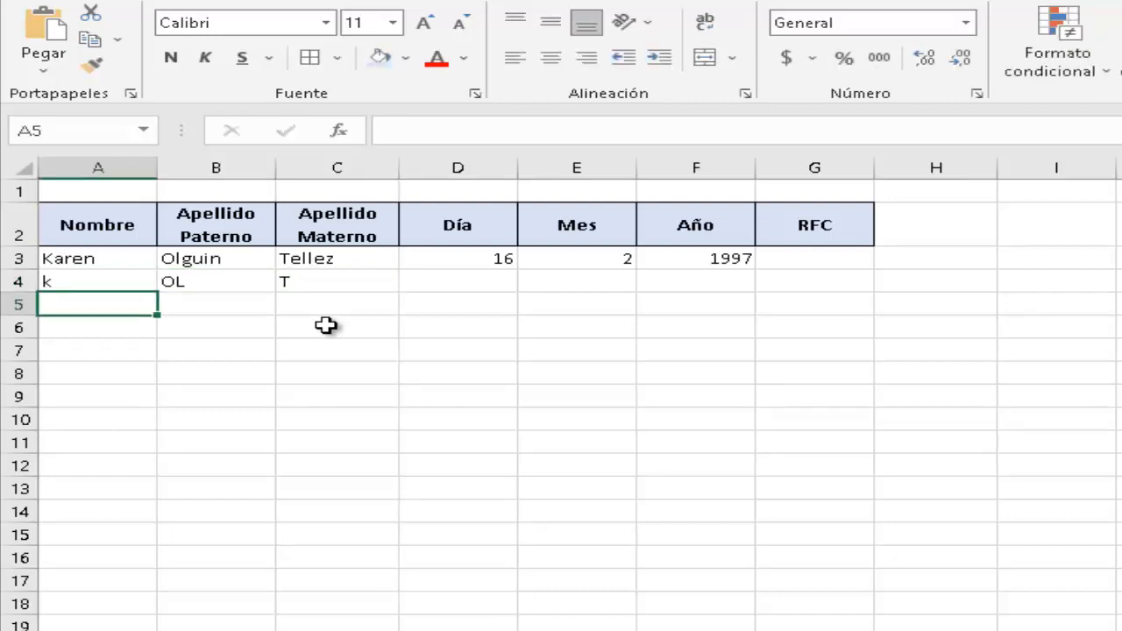
# Enter the birth year 97 in cell F4.
pyautogui.press('Up')
pyautogui.press('Right')
pyautogui.press('Right')
pyautogui.press('Right')
pyautogui.press('Right')
pyautogui.press('Right')
pyautogui.press('Right')
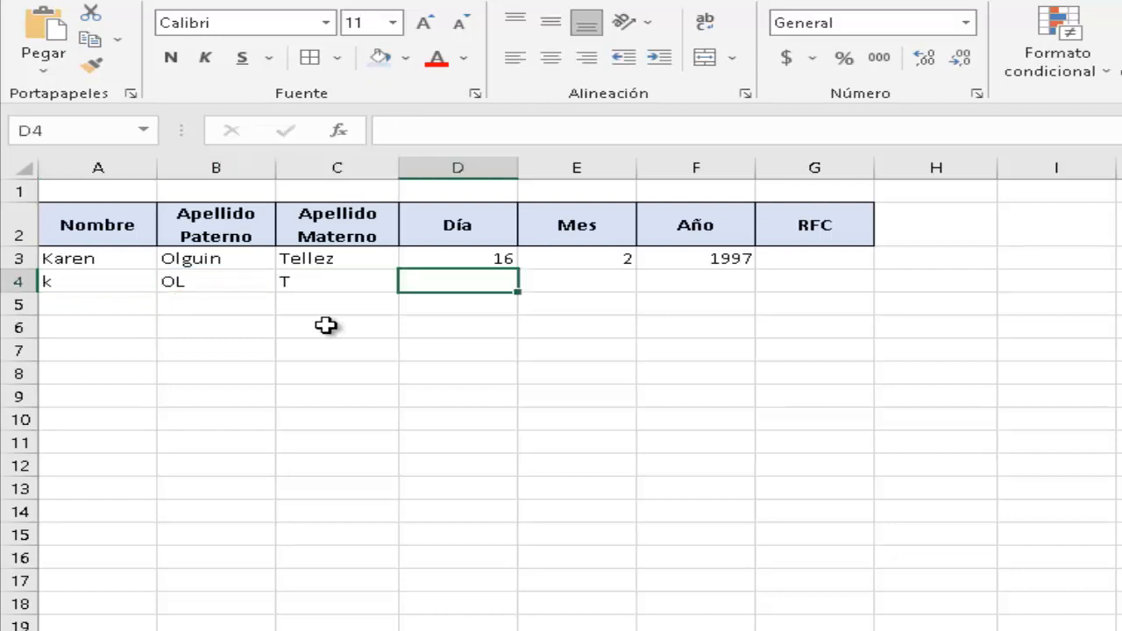
pyautogui.press('Left')
pyautogui.press('Left')
pyautogui.press('Left')
pyautogui.press('Left')
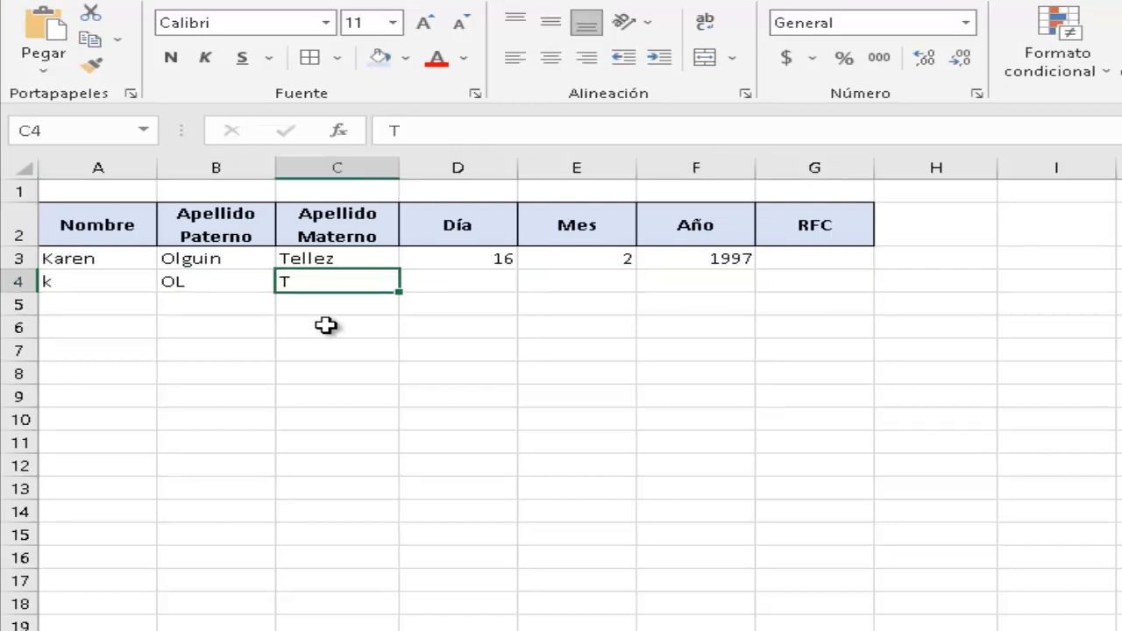
pyautogui.press('Right')
pyautogui.press('Right')
pyautogui.press('Right')
pyautogui.press('Right')
pyautogui.press('Left')
pyautogui.press('Left')
pyautogui.press('Left')
pyautogui.press('Right')
pyautogui.press('Right')
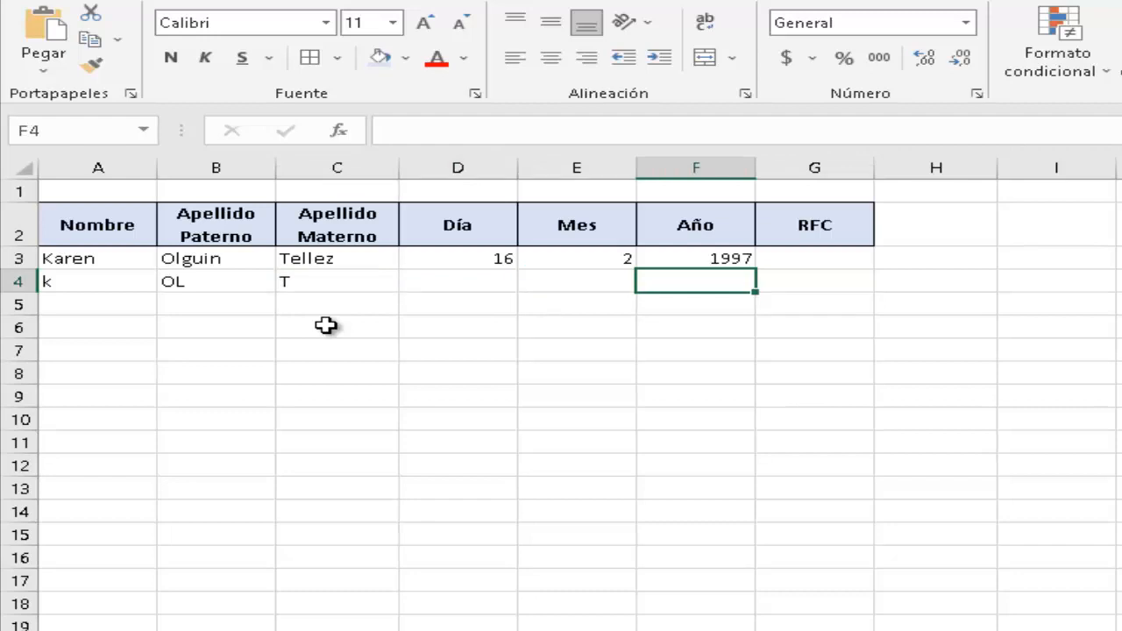
pyautogui.write('97')
pyautogui.press('Return')
# Enter month 02 in E4 and day 16 in D4.
pyautogui.press('Up')
pyautogui.press('Left')
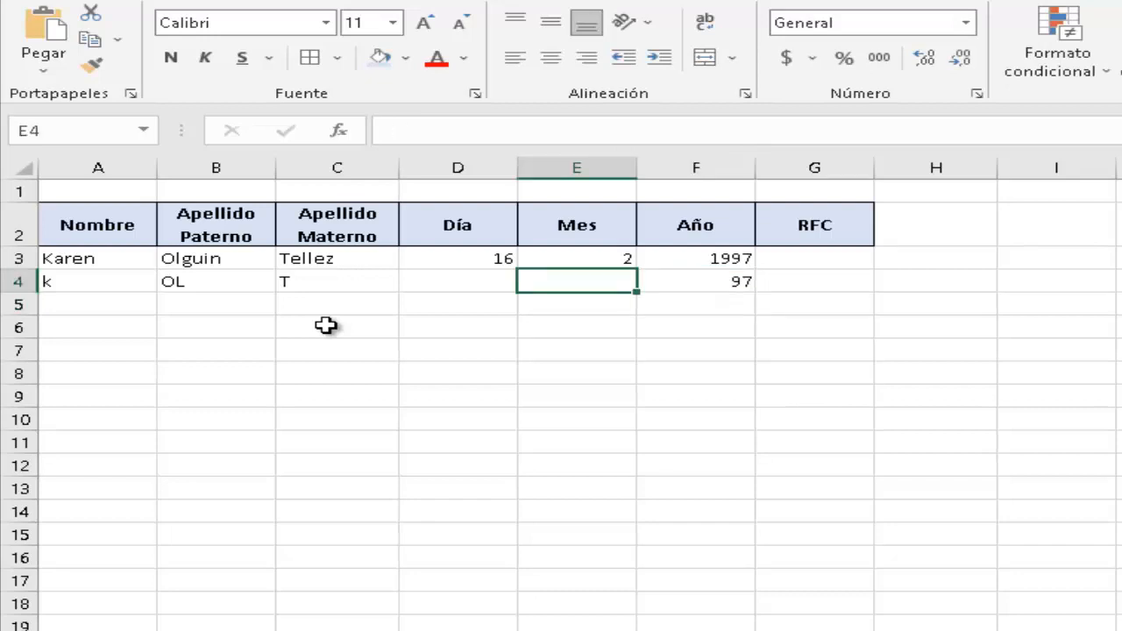
pyautogui.write('02')
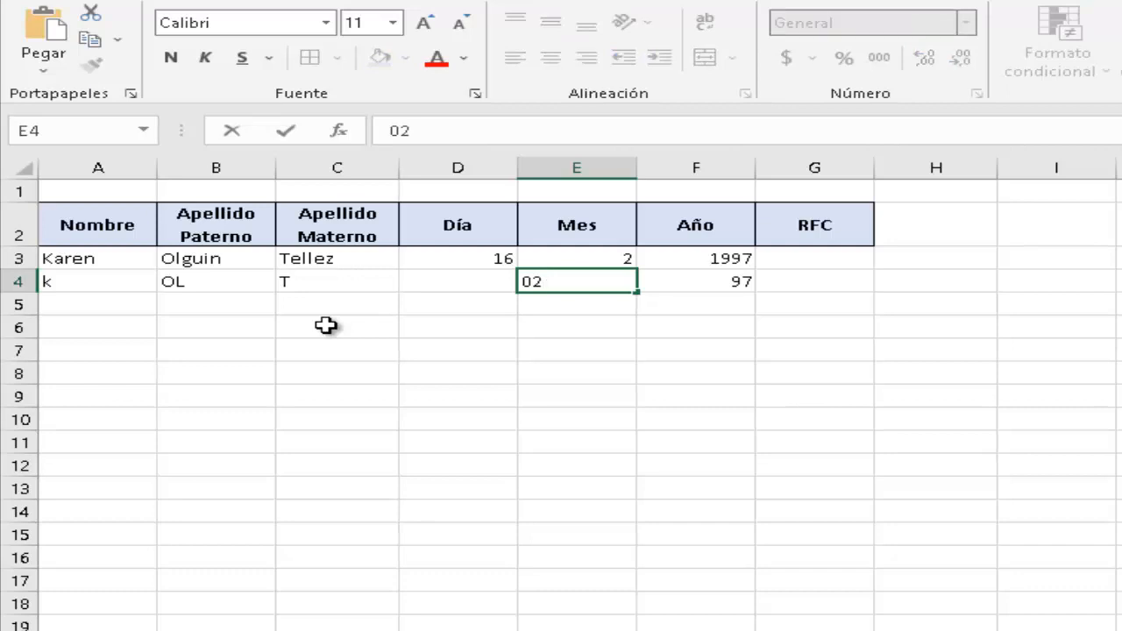
pyautogui.press('Return')
pyautogui.press('Up')
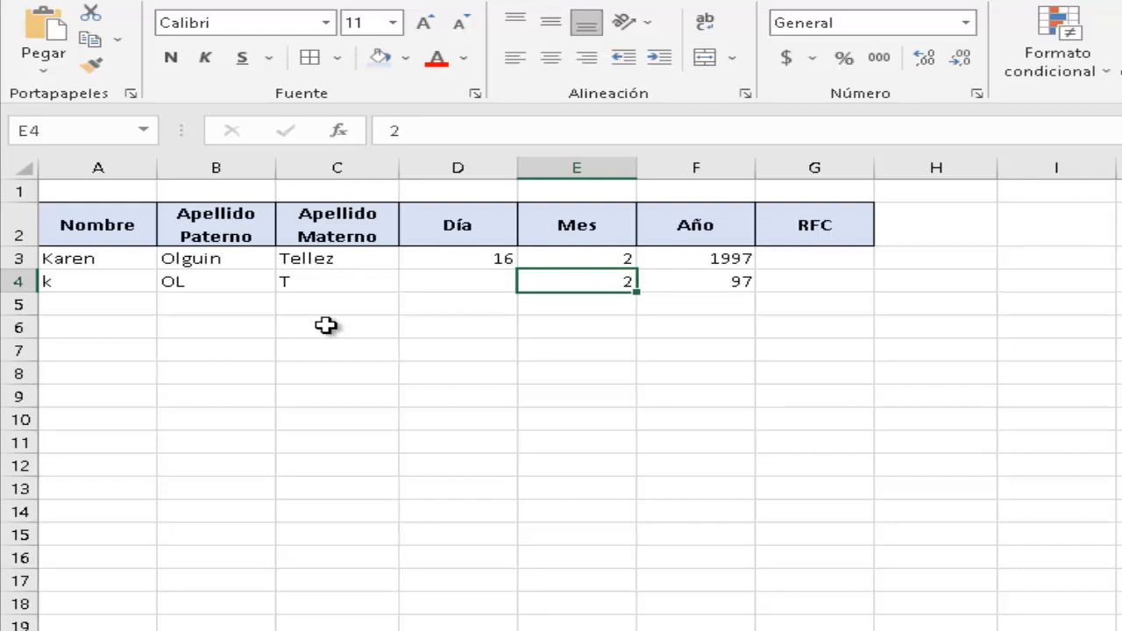
pyautogui.press('Left')
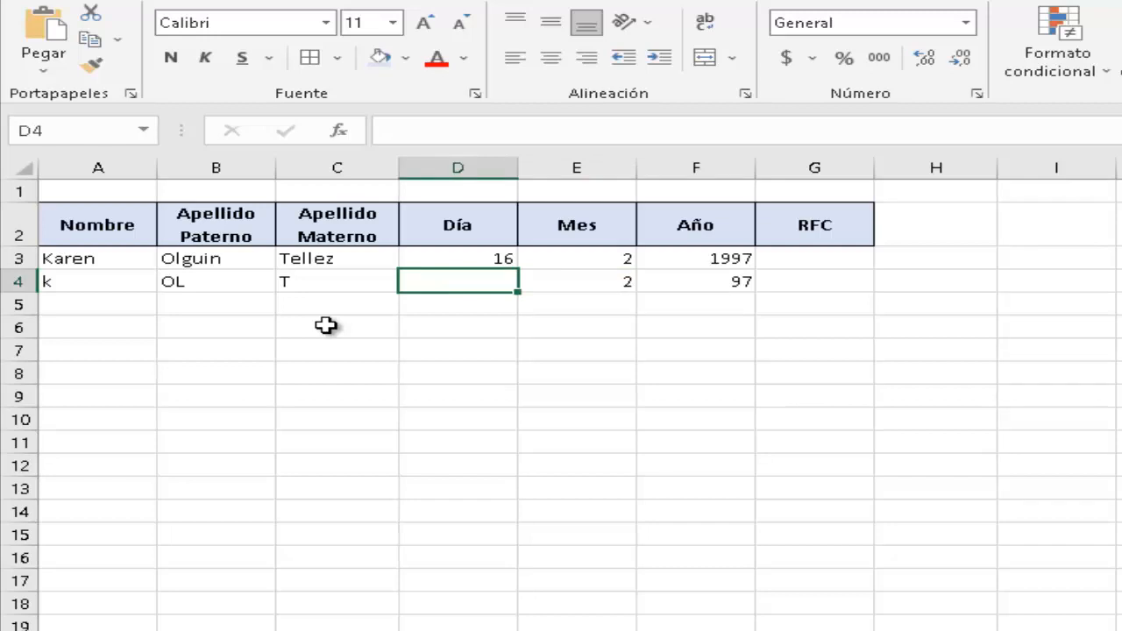
pyautogui.write('16')
pyautogui.press('Return')
pyautogui.press('Up')
pyautogui.press('Up')
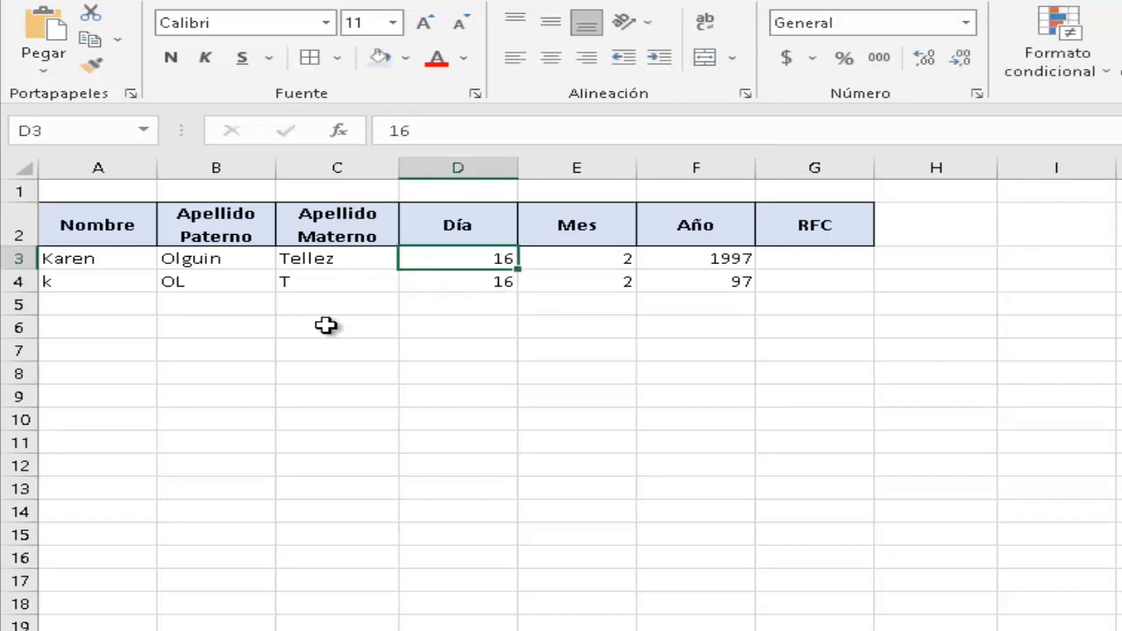
pyautogui.press('Right')
pyautogui.press('Down')
pyautogui.press('Right')
pyautogui.press('Right')
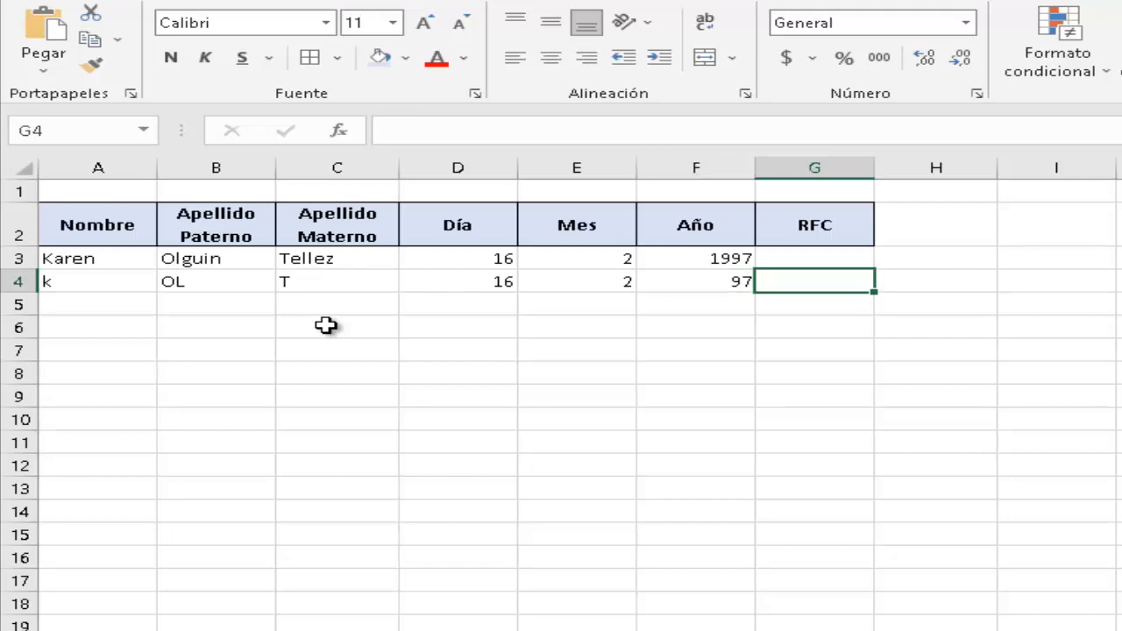
# Type the second person's expected RFC code as plain text into G4 as a reference value.
pyautogui.write('=')
pyautogui.press('BackSpace')
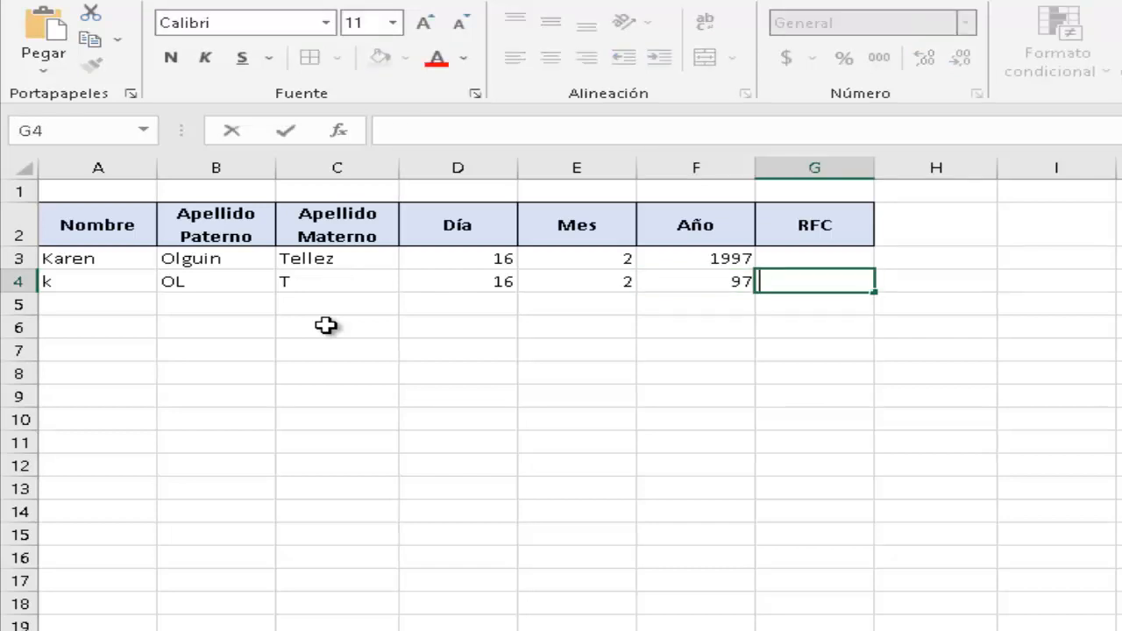
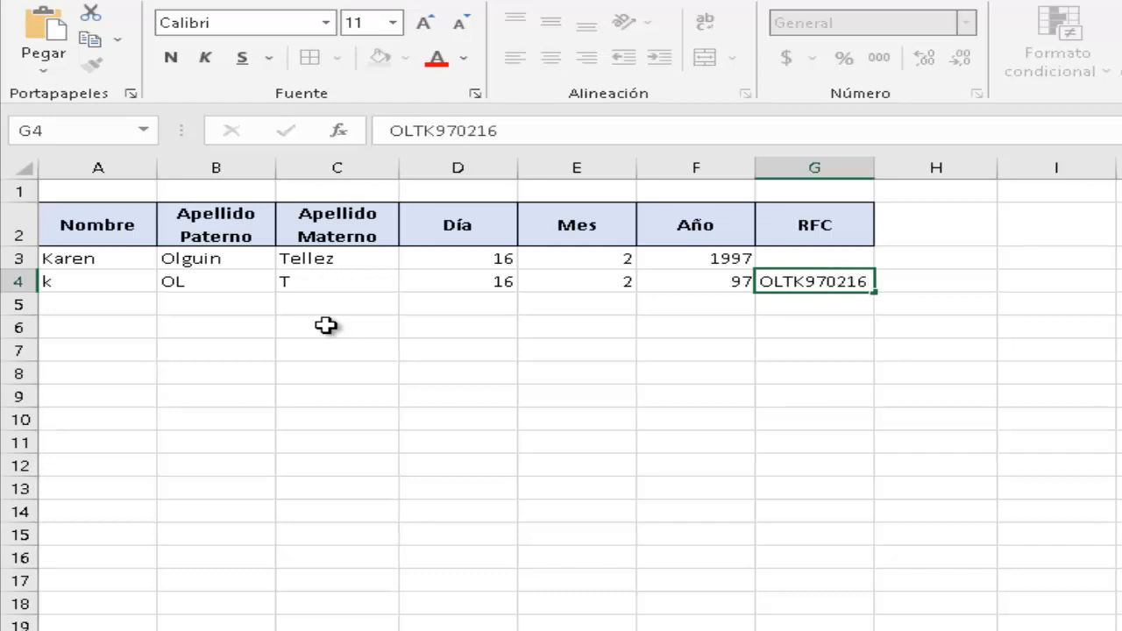
pyautogui.press('Return')
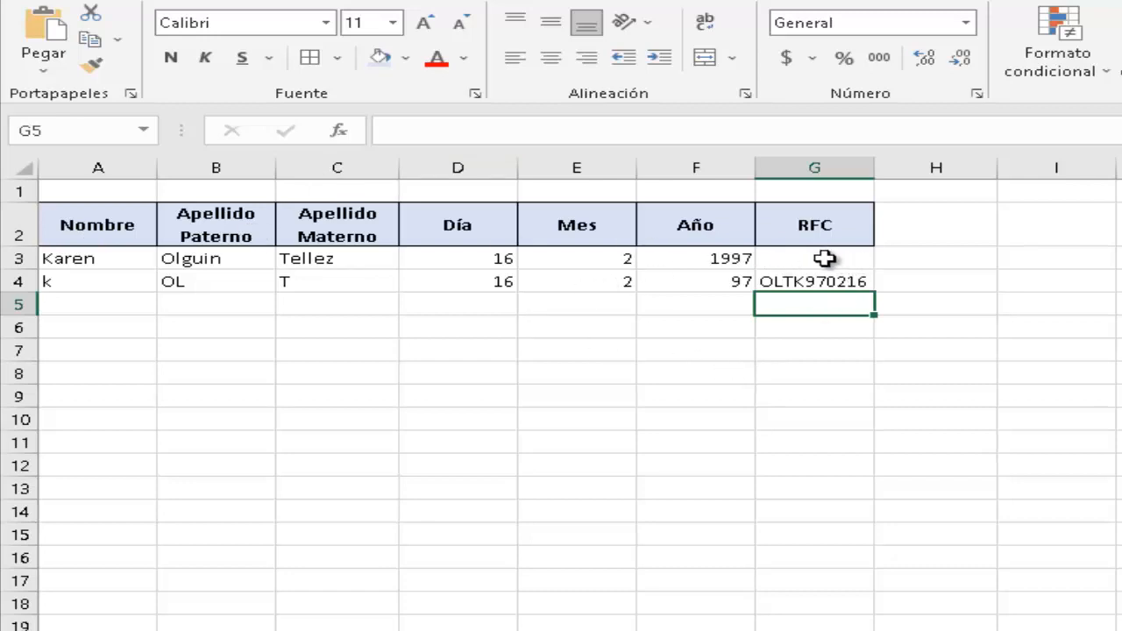
pyautogui.click(825, 258)
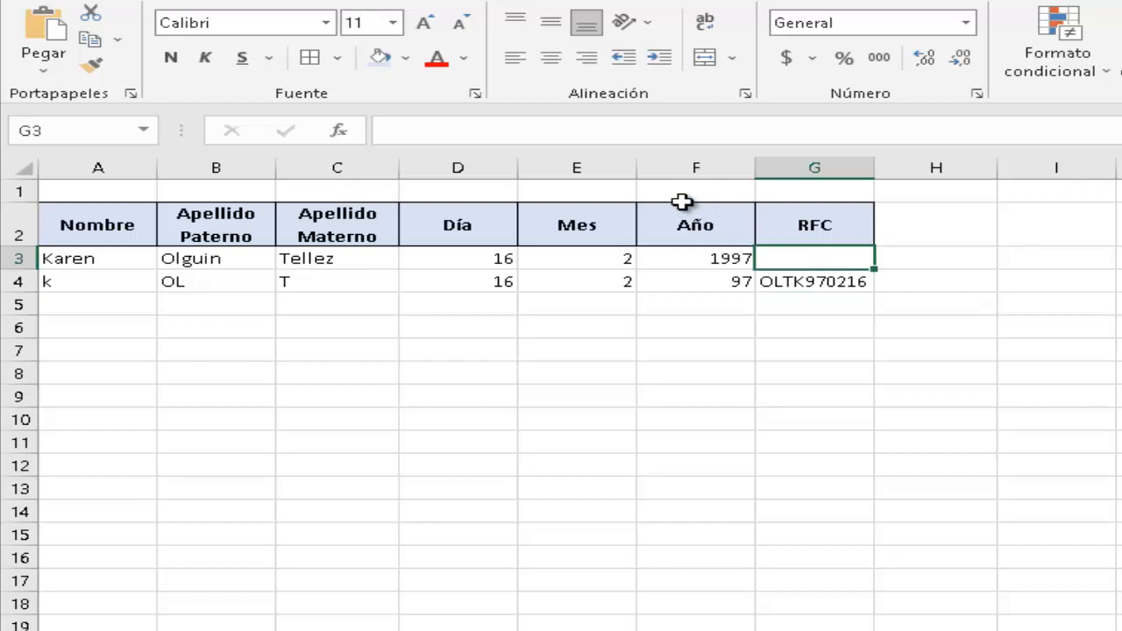
# Start G3's formula as =CONCATENAR(IZQUIERDA(B3,2), taking two paternal-surname letters.
pyautogui.click(625, 129)
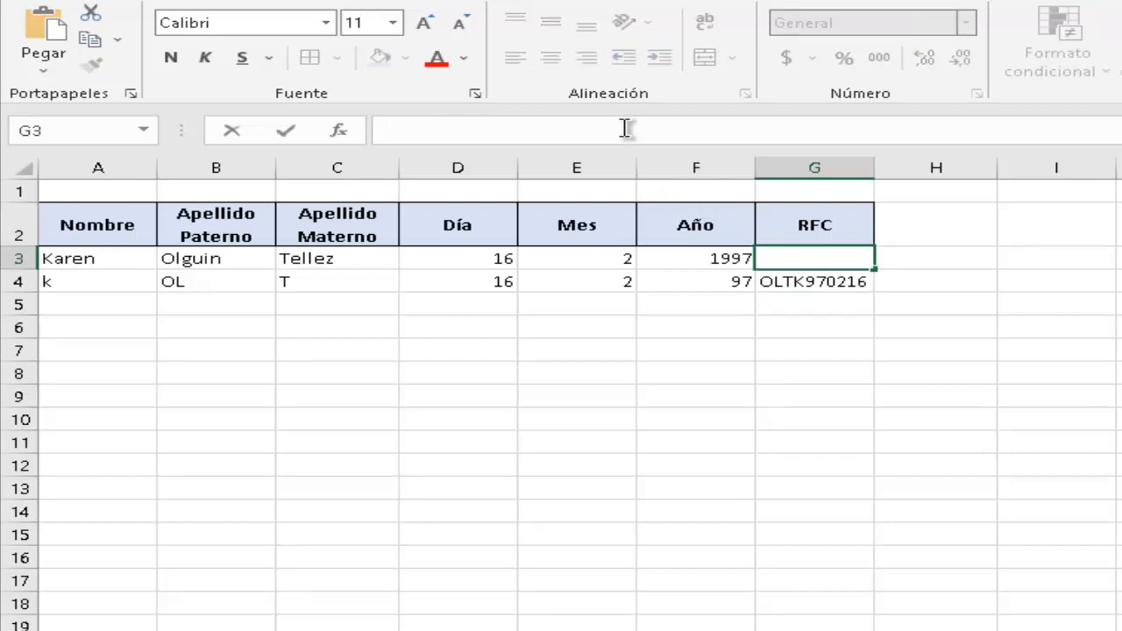
pyautogui.write('=')
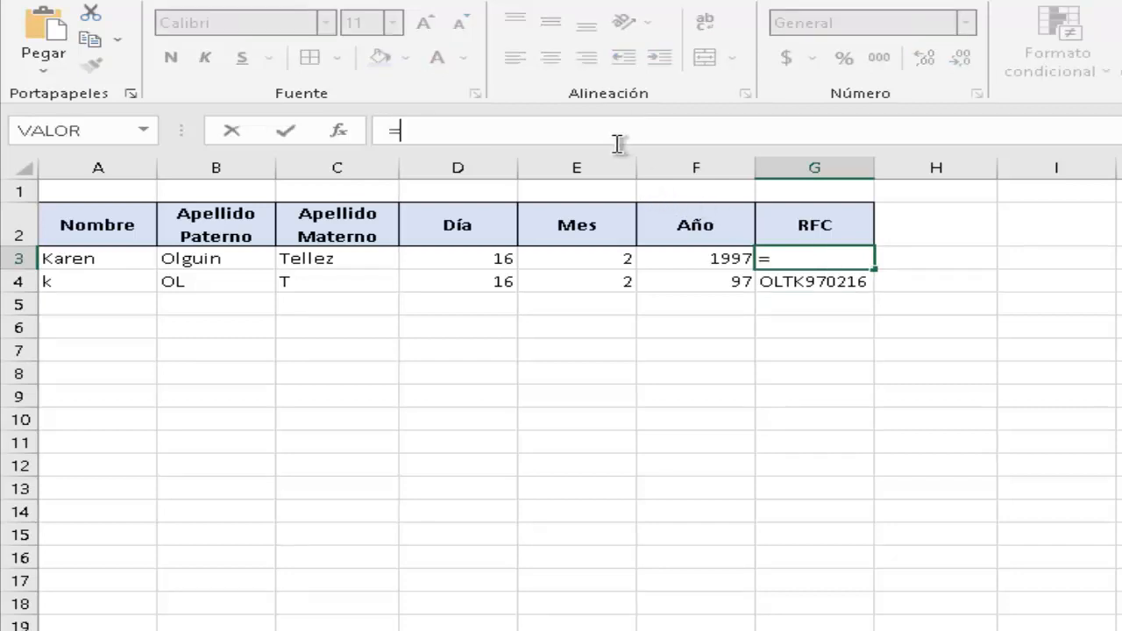
pyautogui.moveTo(615, 148); pyautogui.dragTo(612, 224)
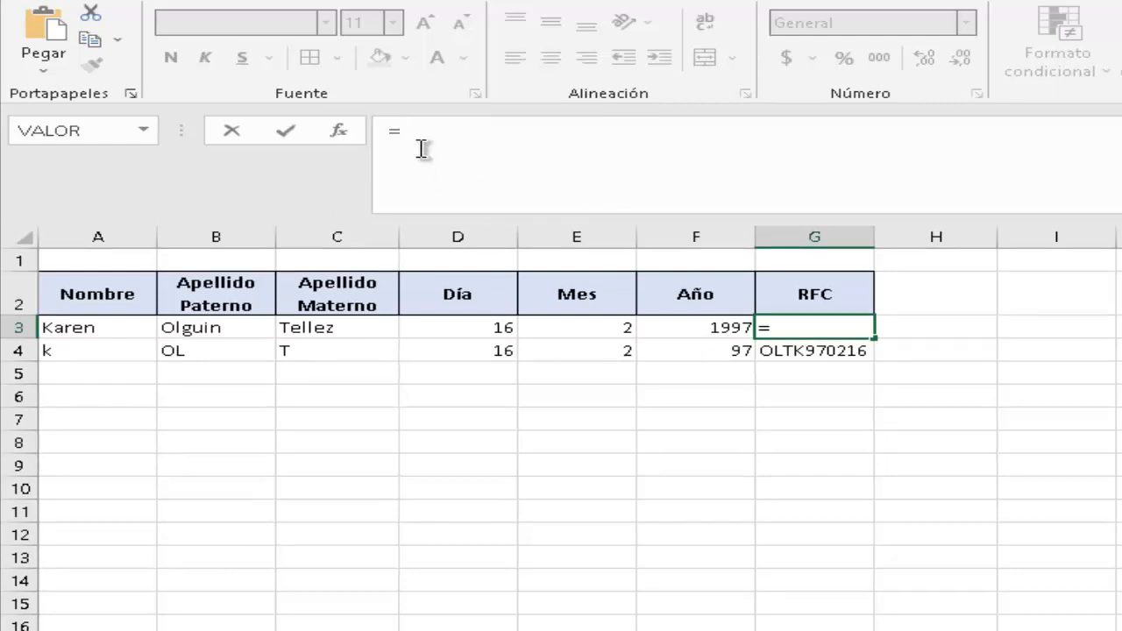
pyautogui.write('cON')
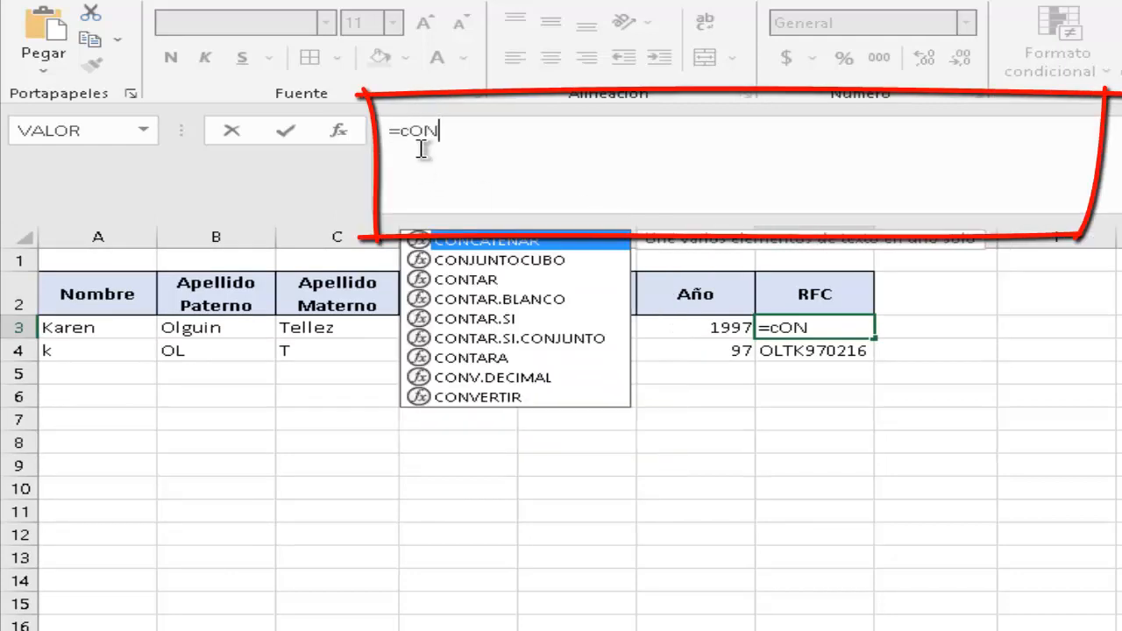
pyautogui.press('Tab')
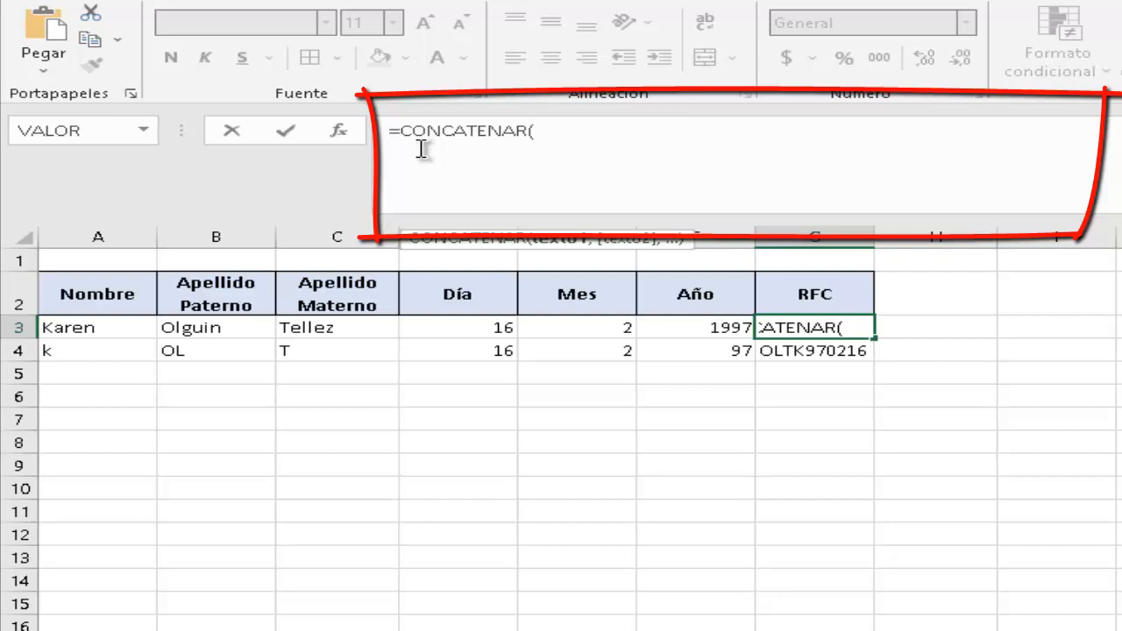
pyautogui.write('IZ')
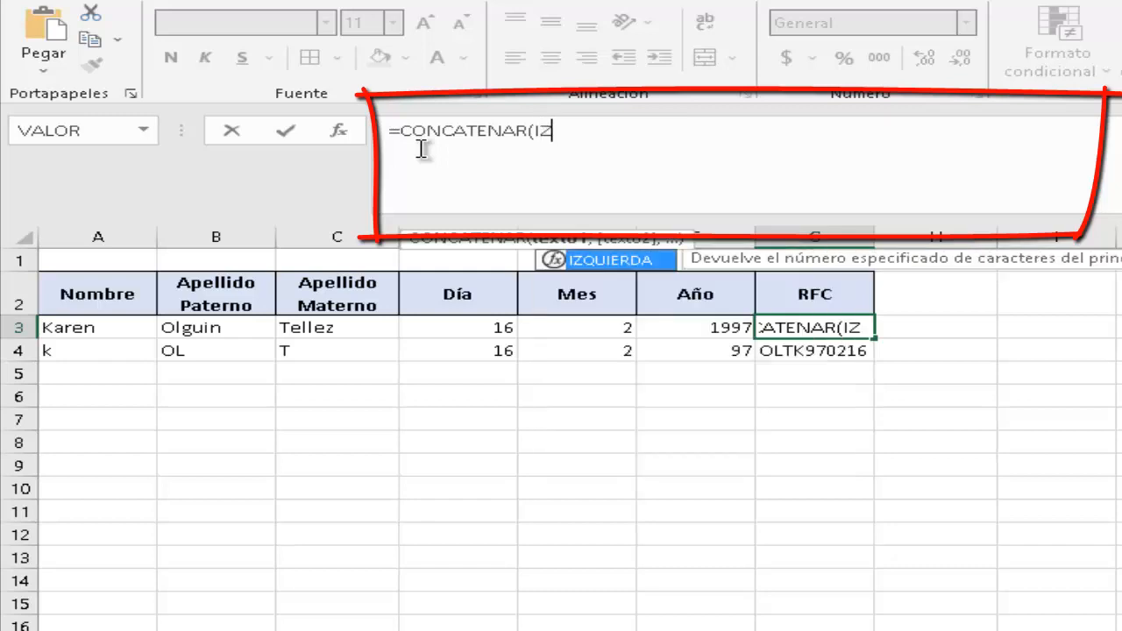
pyautogui.press('Tab')
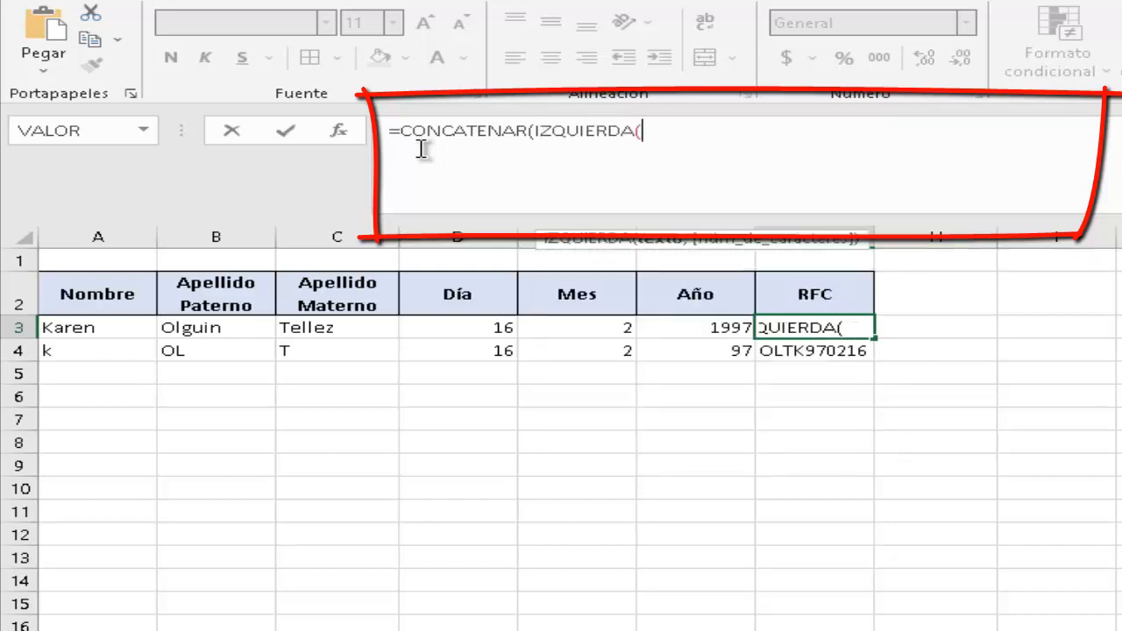
pyautogui.click(224, 327)
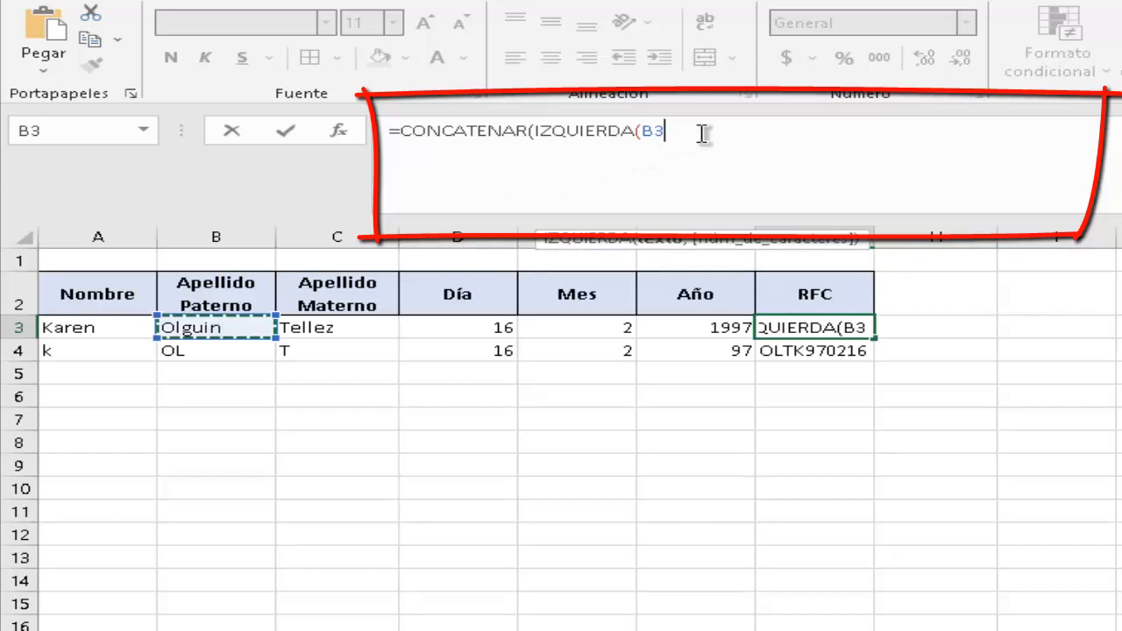
pyautogui.write(',2')
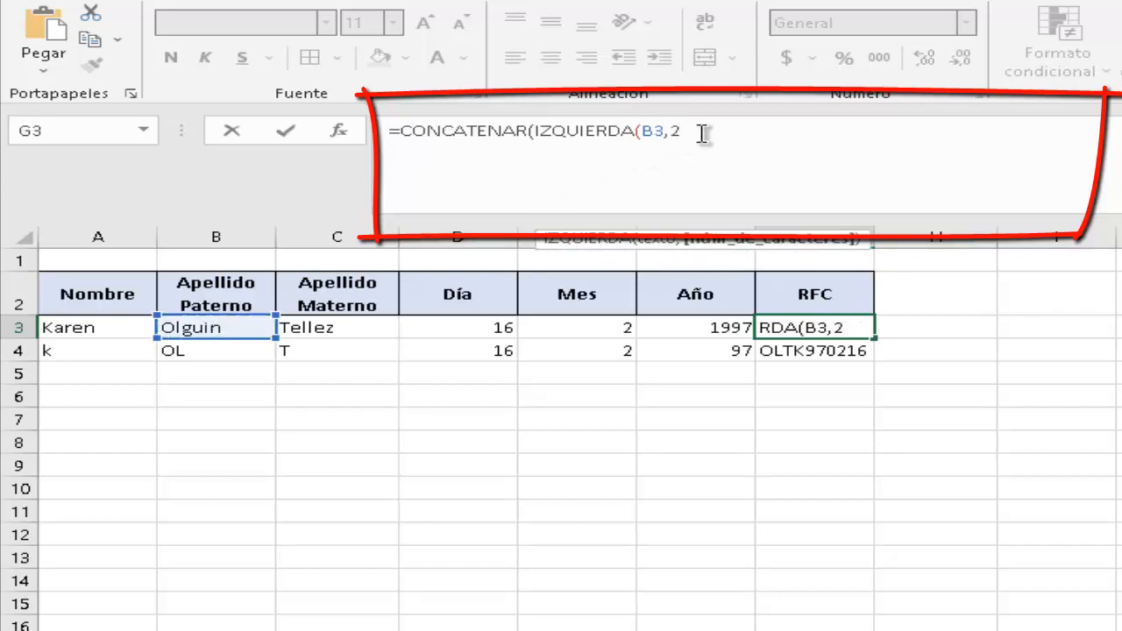
pyautogui.write(')')
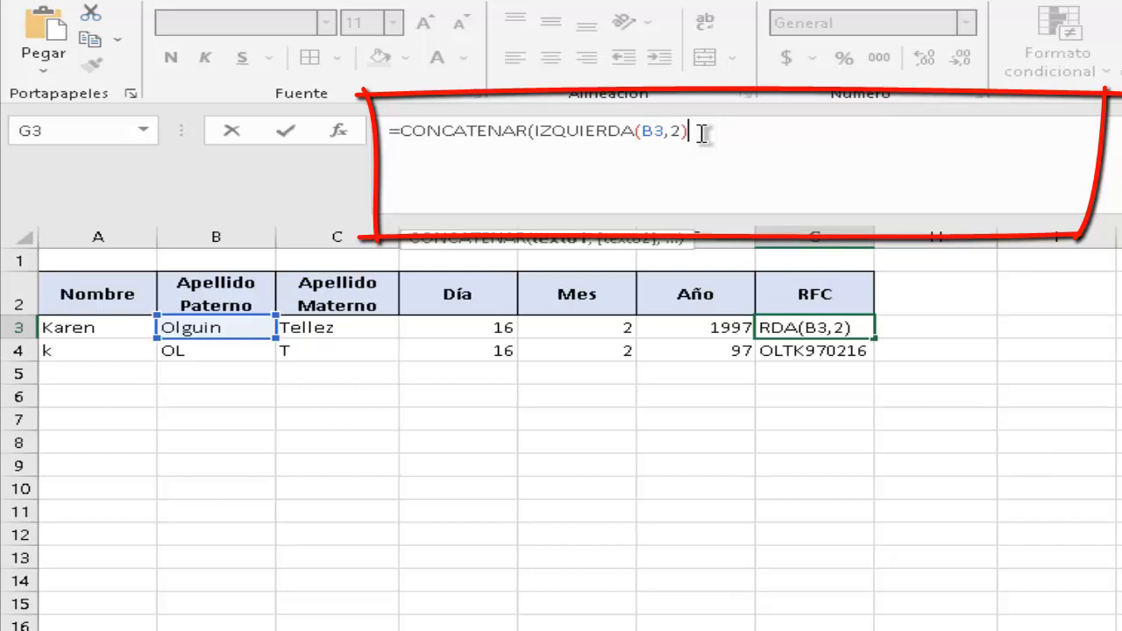
pyautogui.write(',')
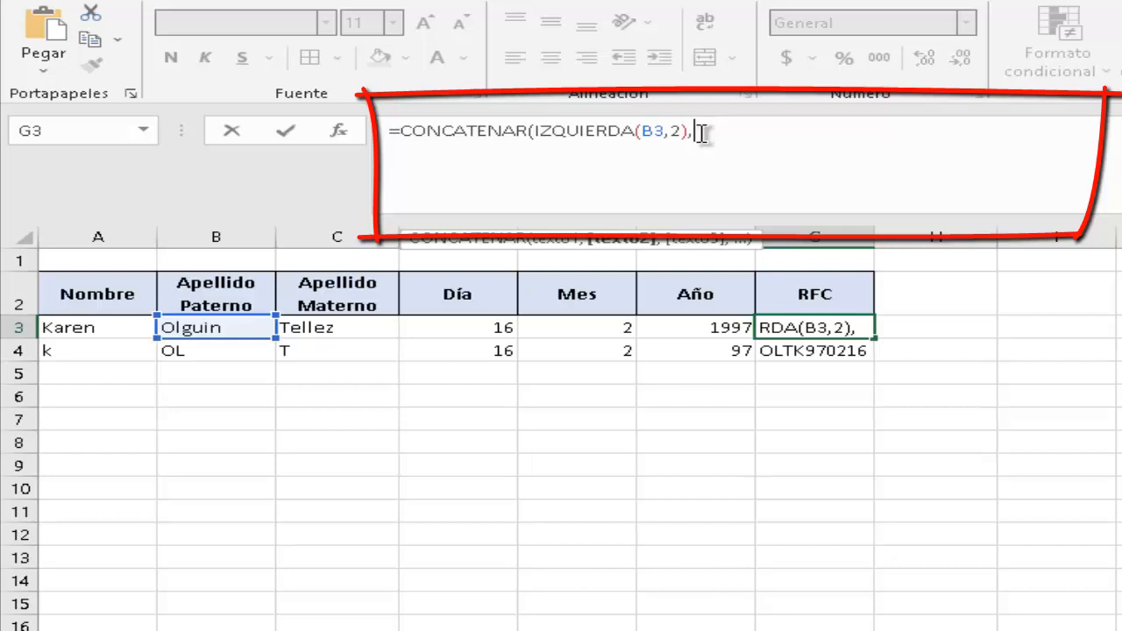
# Append IZQUIERDA(C3,1) and IZQUIERDA(A3,1), closing and committing the four-letter RFC formula.
pyautogui.write('IZ')
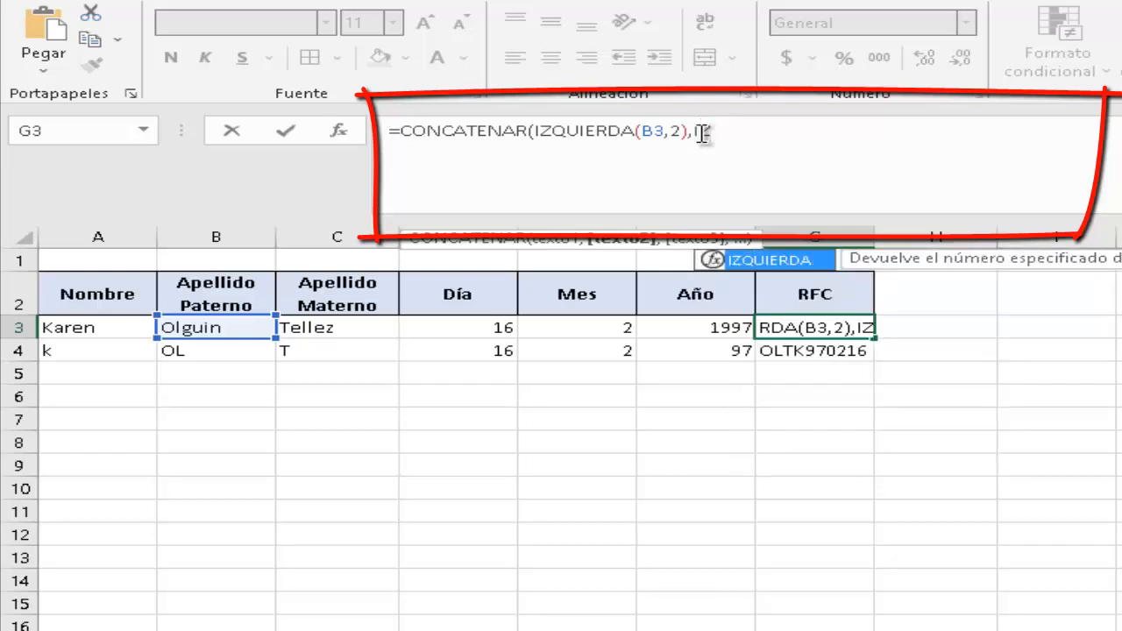
pyautogui.press('Tab')
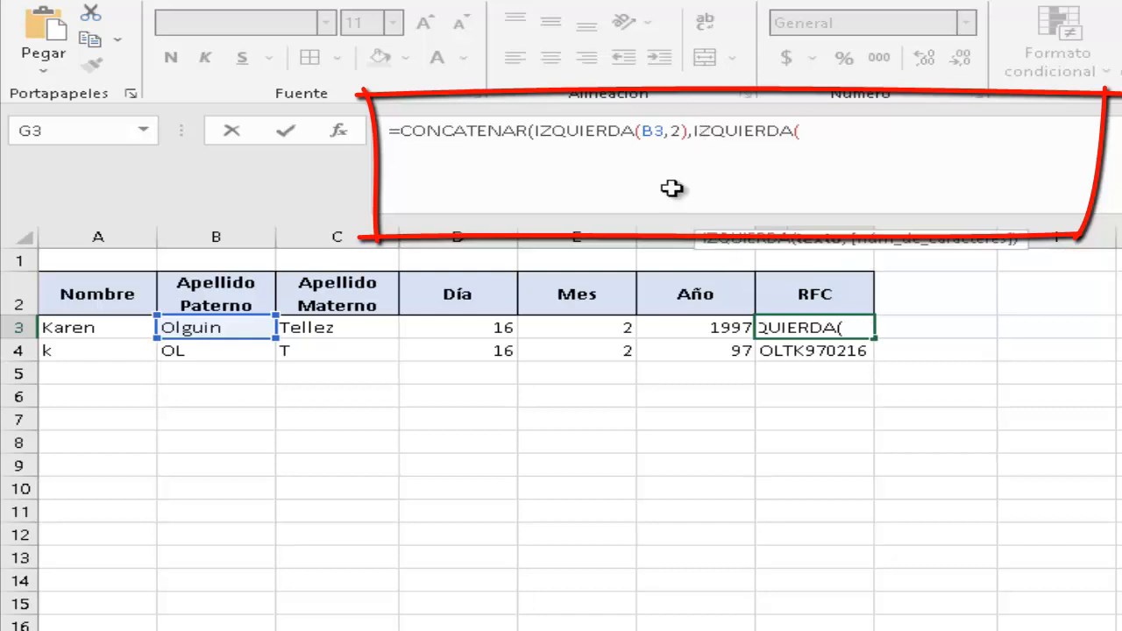
pyautogui.click(331, 328)
pyautogui.write(',')
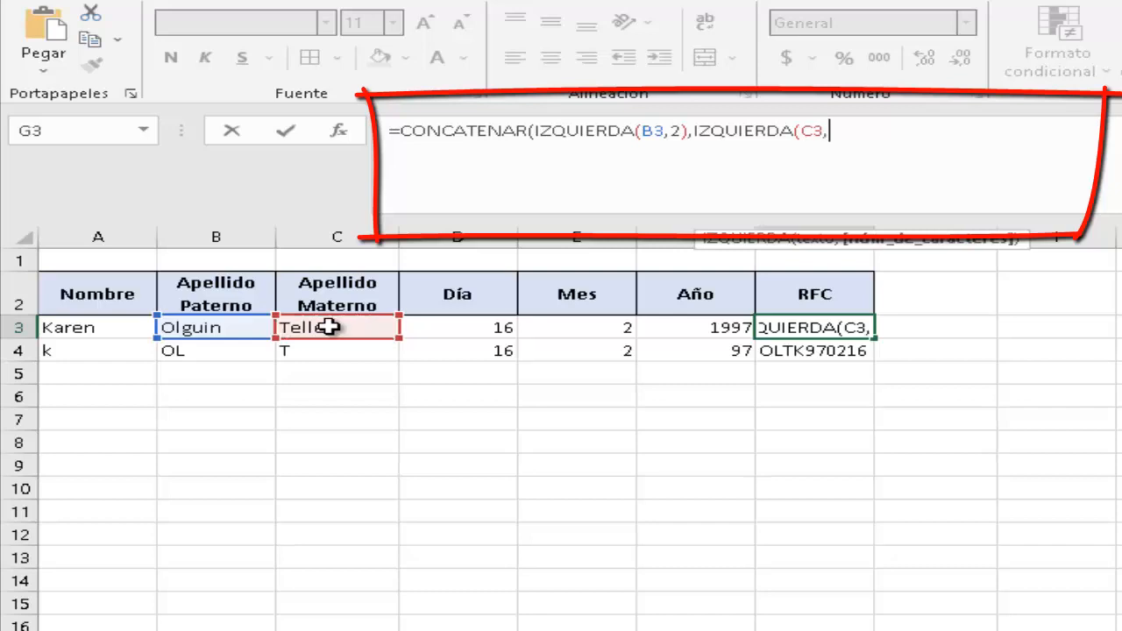
pyautogui.write('1)')
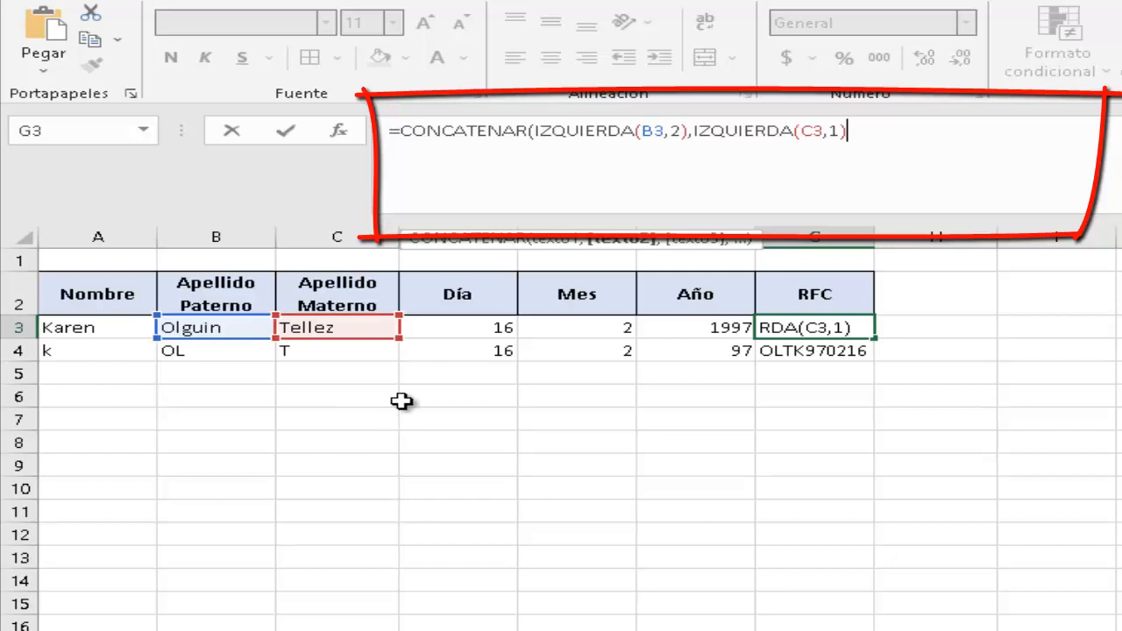
pyautogui.write(',')
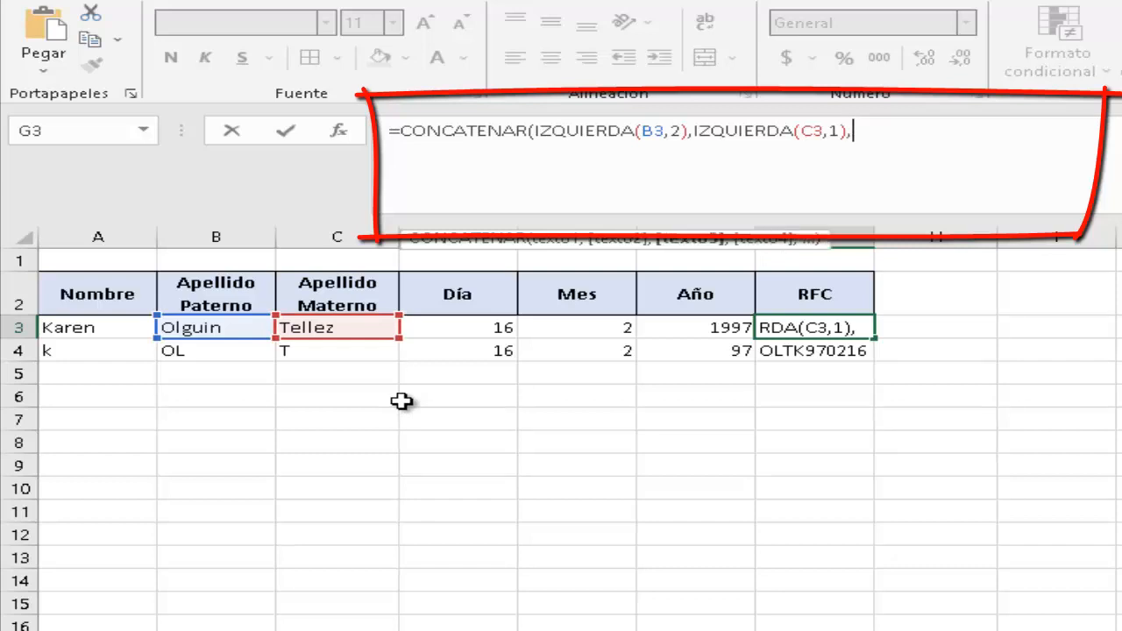
pyautogui.write('I')
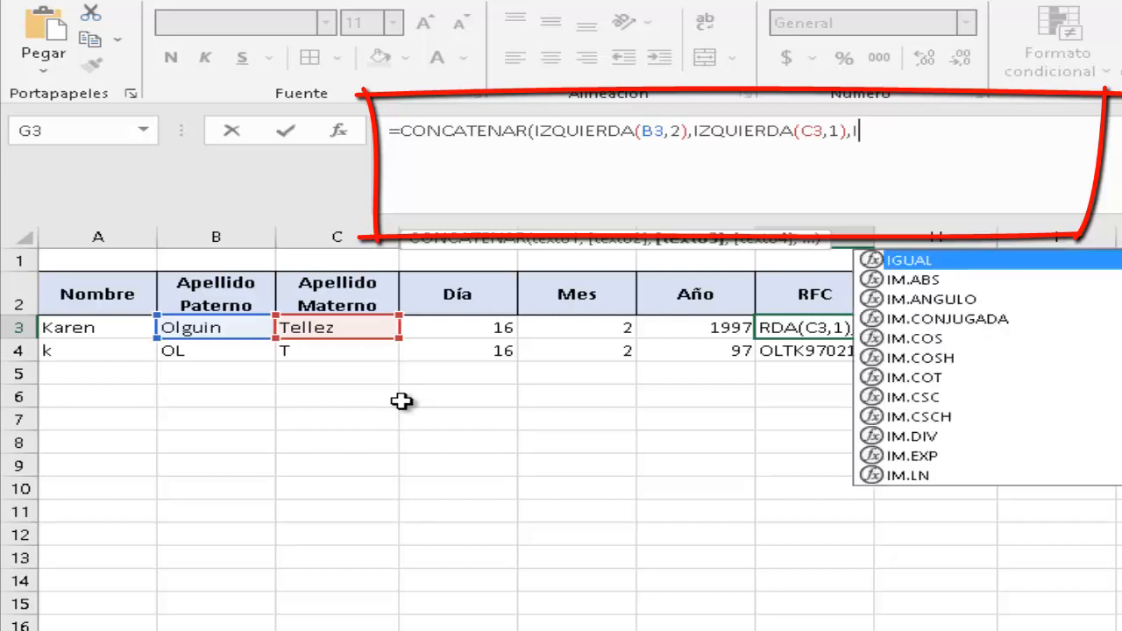
pyautogui.write('Z')
pyautogui.press('Tab')
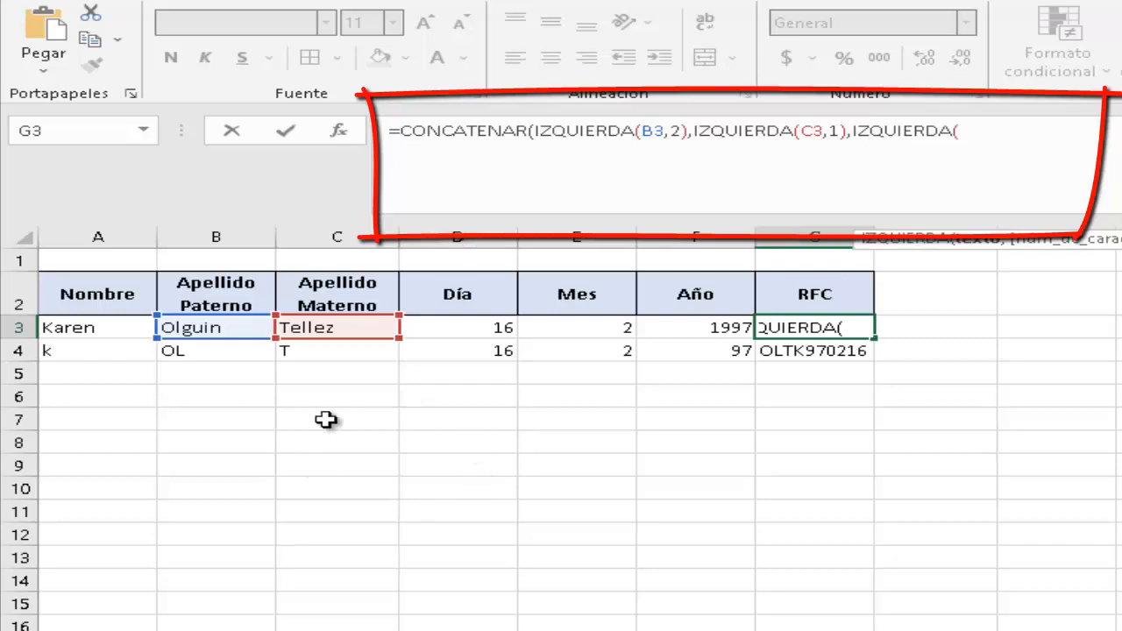
pyautogui.click(82, 328)
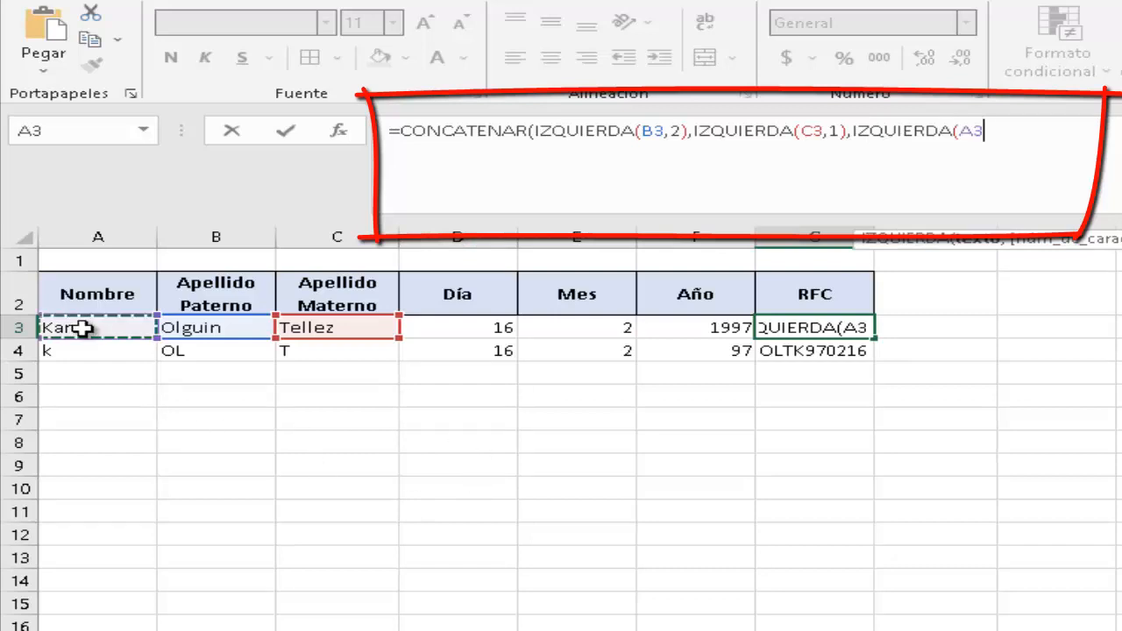
pyautogui.write(',')
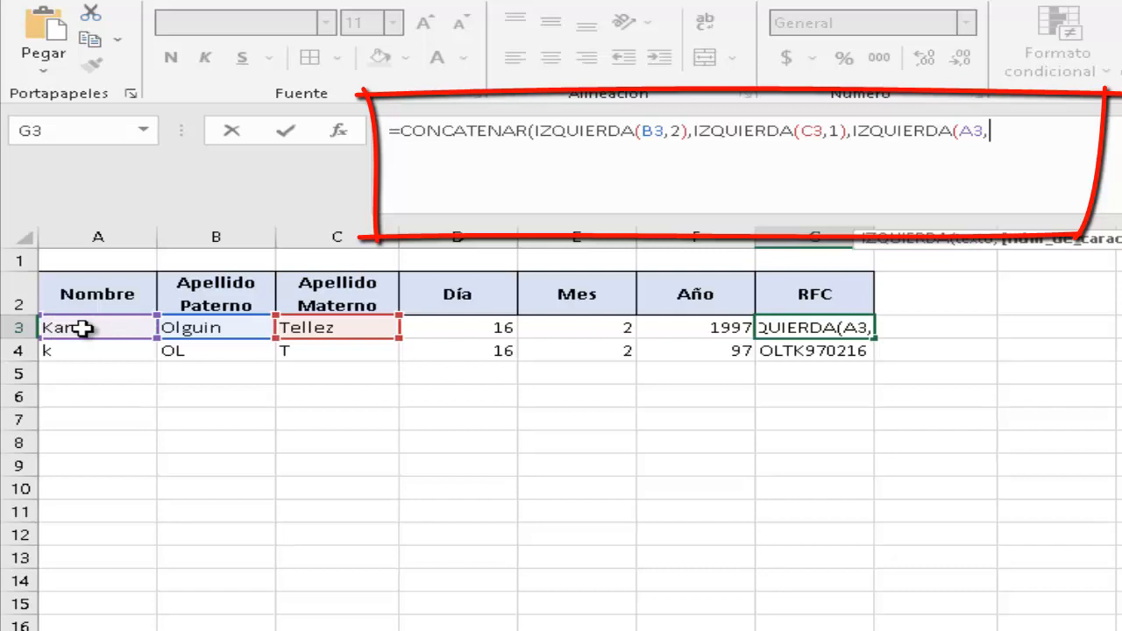
pyautogui.write('1)')
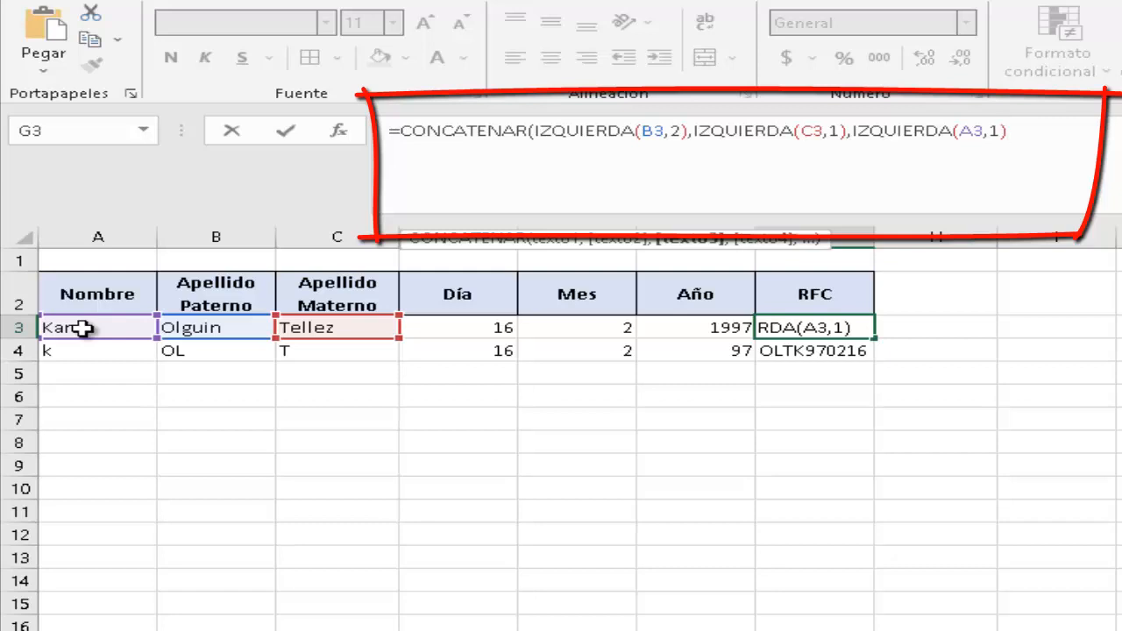
pyautogui.write(')')
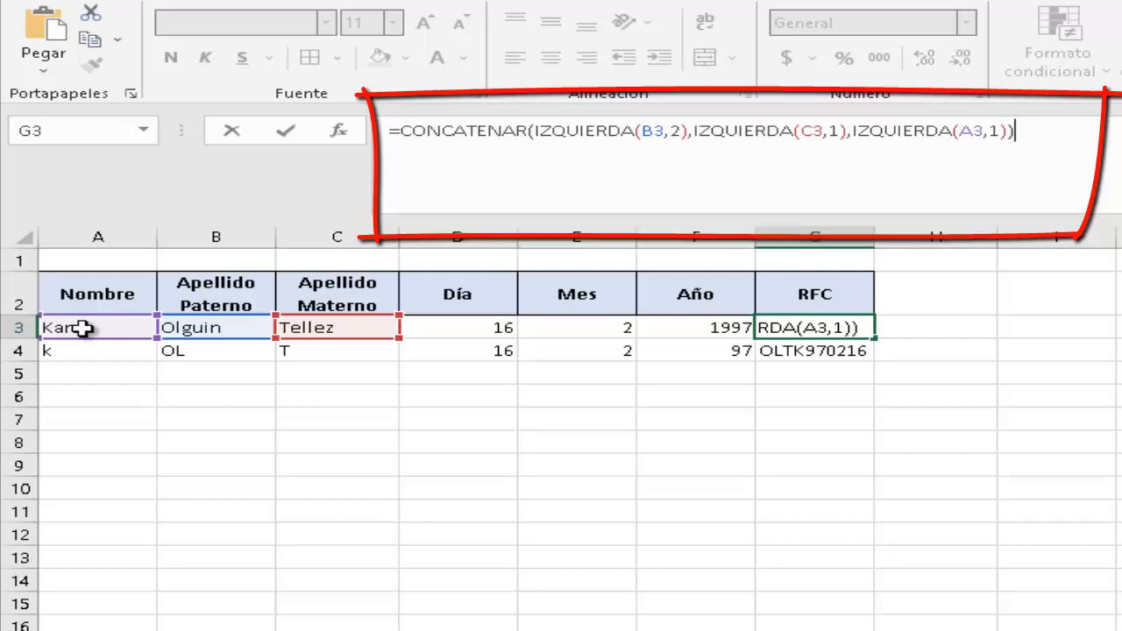
pyautogui.press('Return')
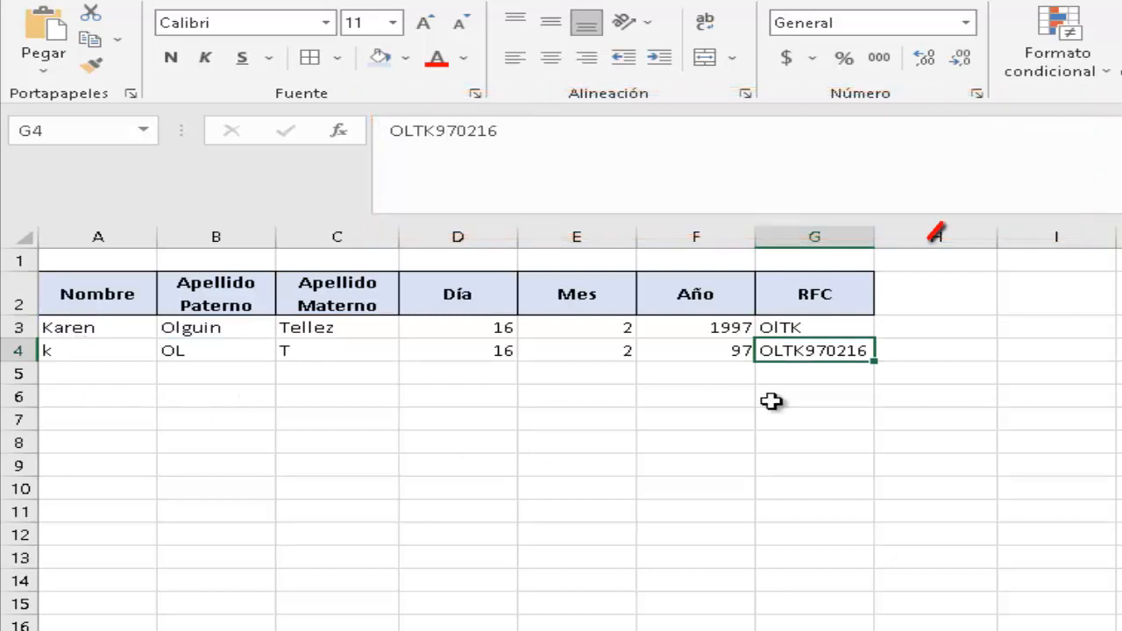
# Compare the RFC results in G3 and G4, then edit G3's formula at its end.
pyautogui.click(809, 394)
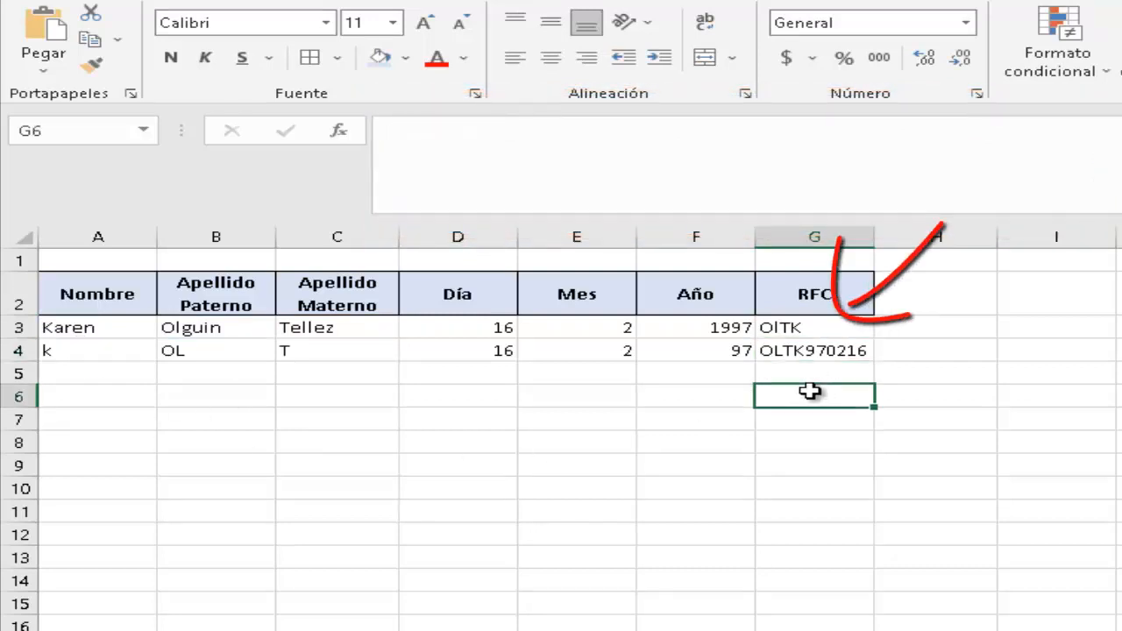
pyautogui.click(824, 350)
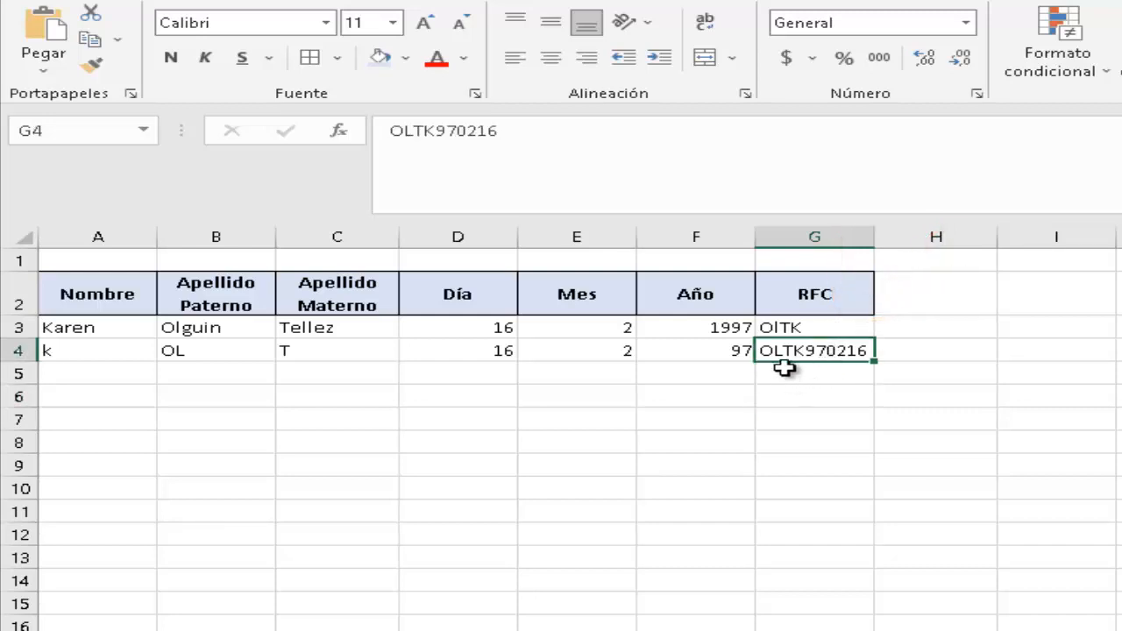
pyautogui.click(791, 327)
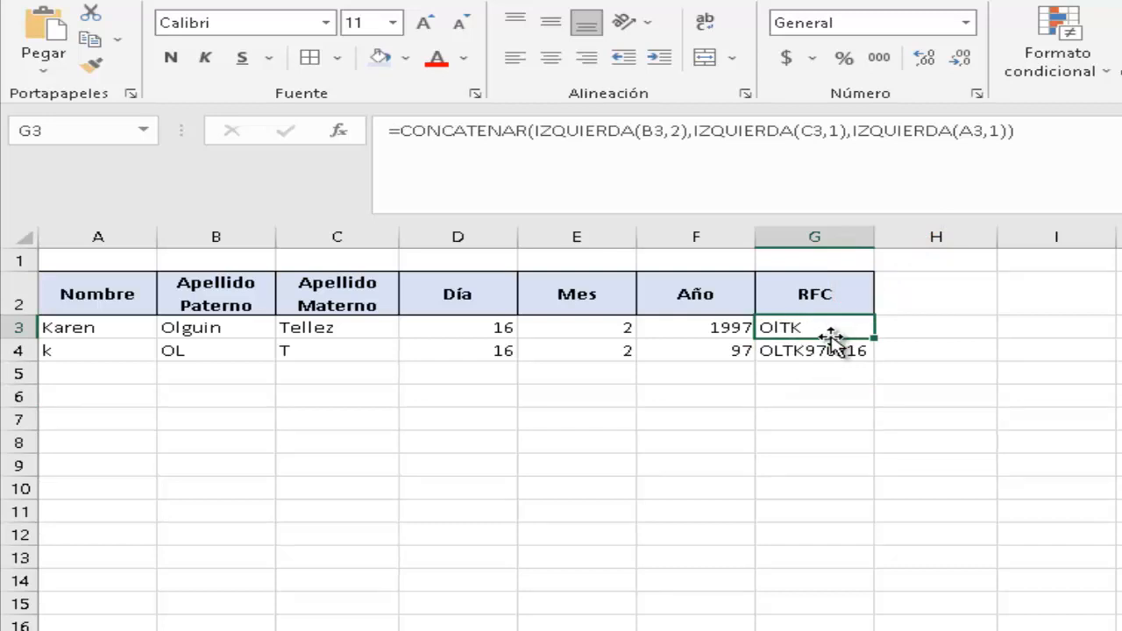
pyautogui.click(812, 373)
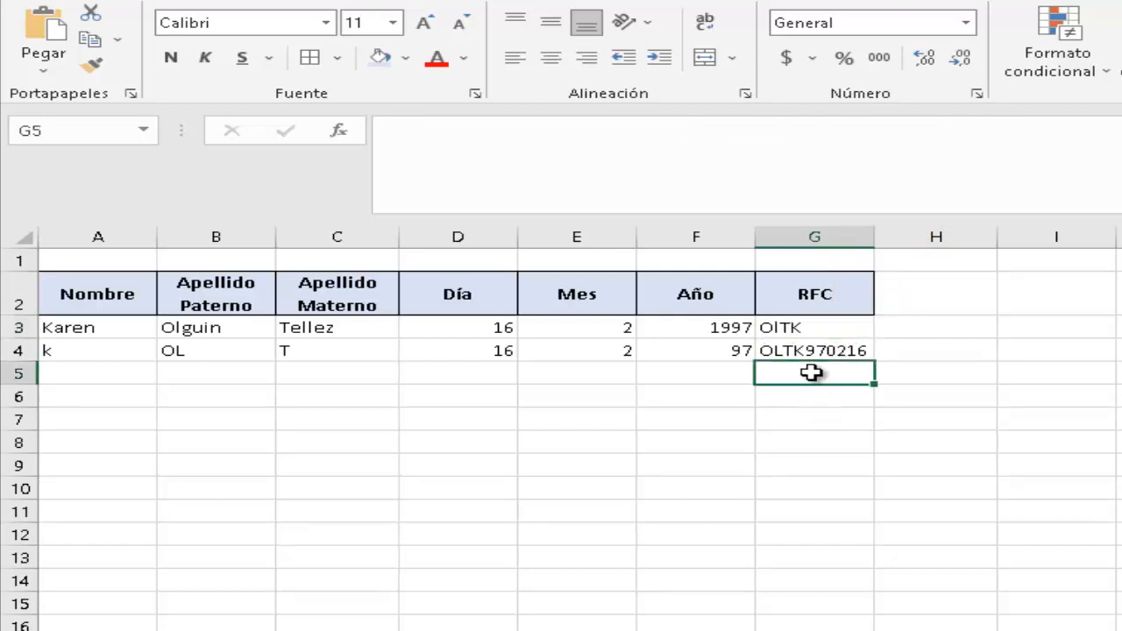
pyautogui.click(808, 327)
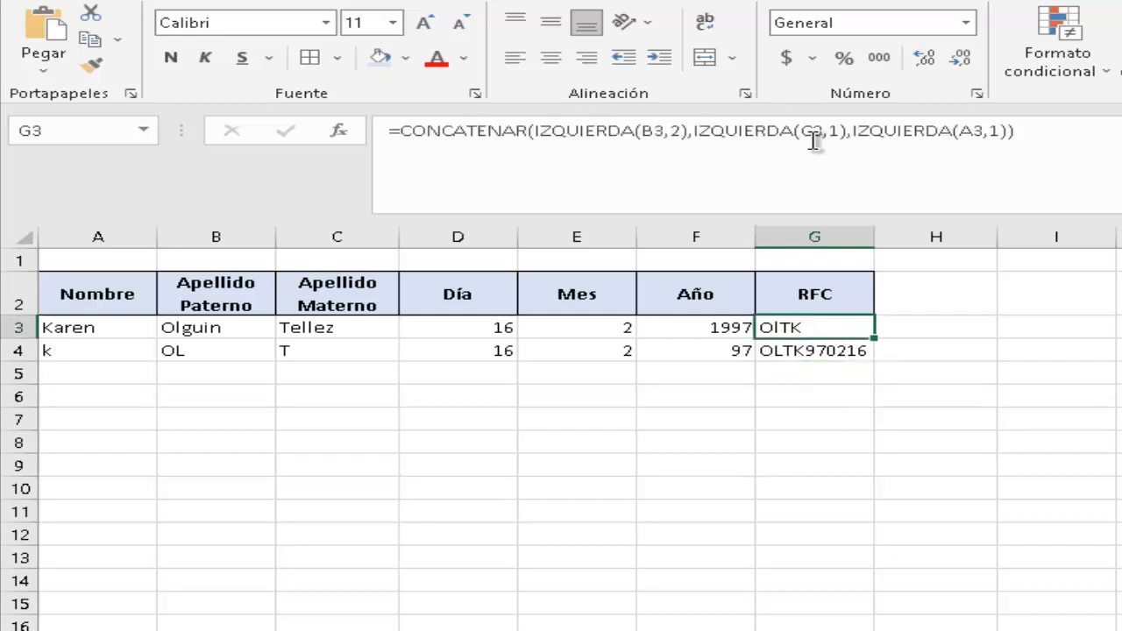
pyautogui.click(1027, 140)
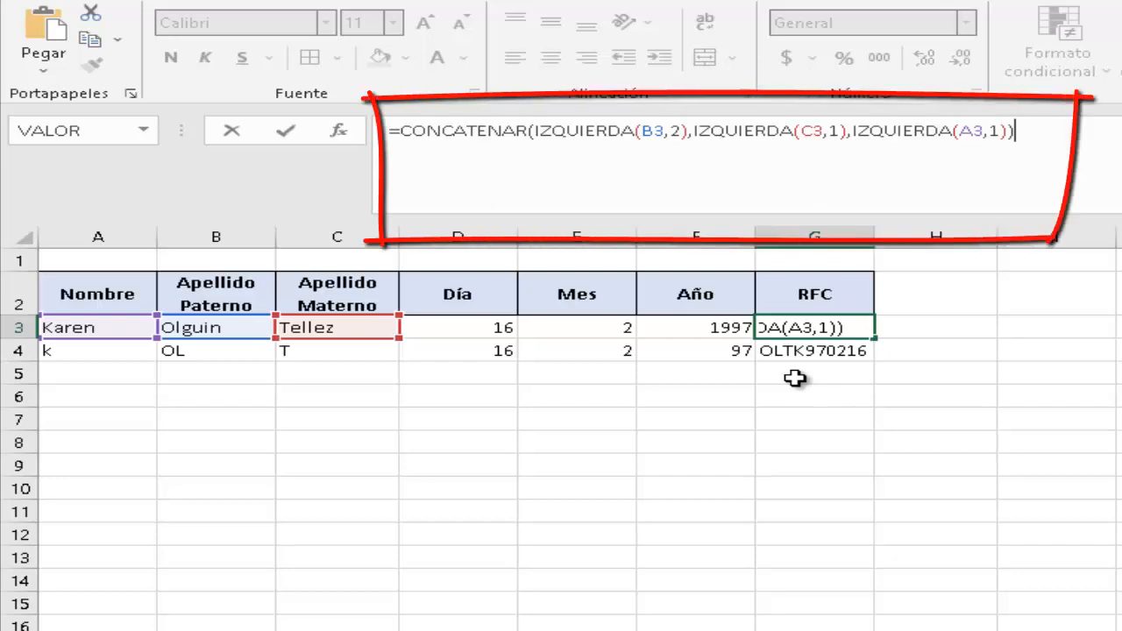
# Add DERECHA(F3,2), E3 and D3 on a new line of the G3 formula.
pyautogui.hotkey('alt', 'Return')
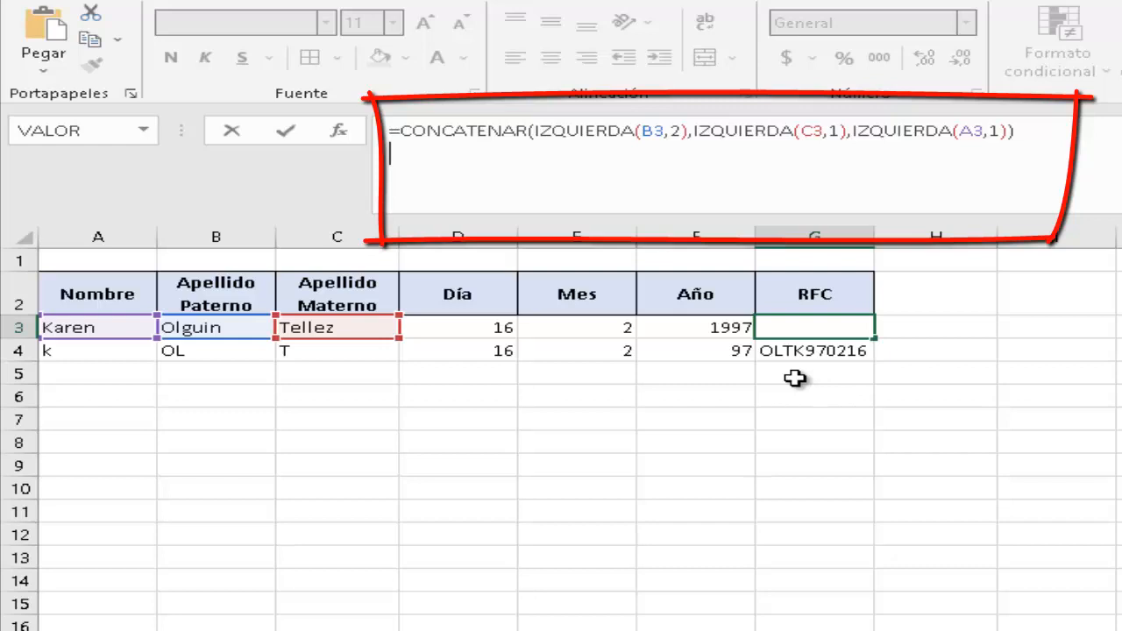
pyautogui.write(',')
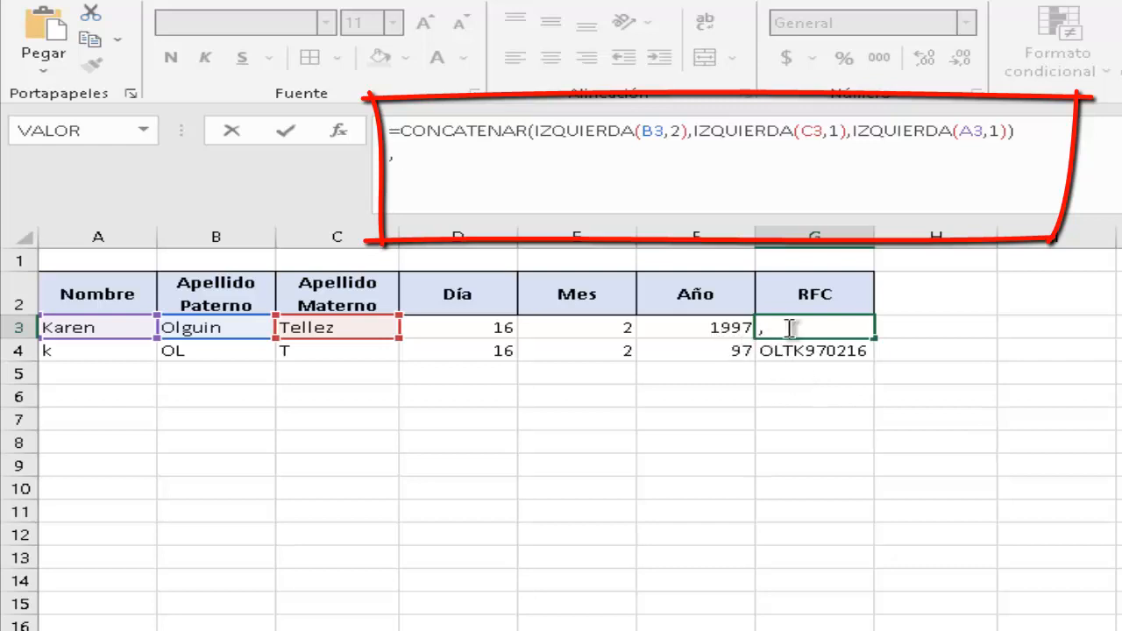
pyautogui.write('DERE')
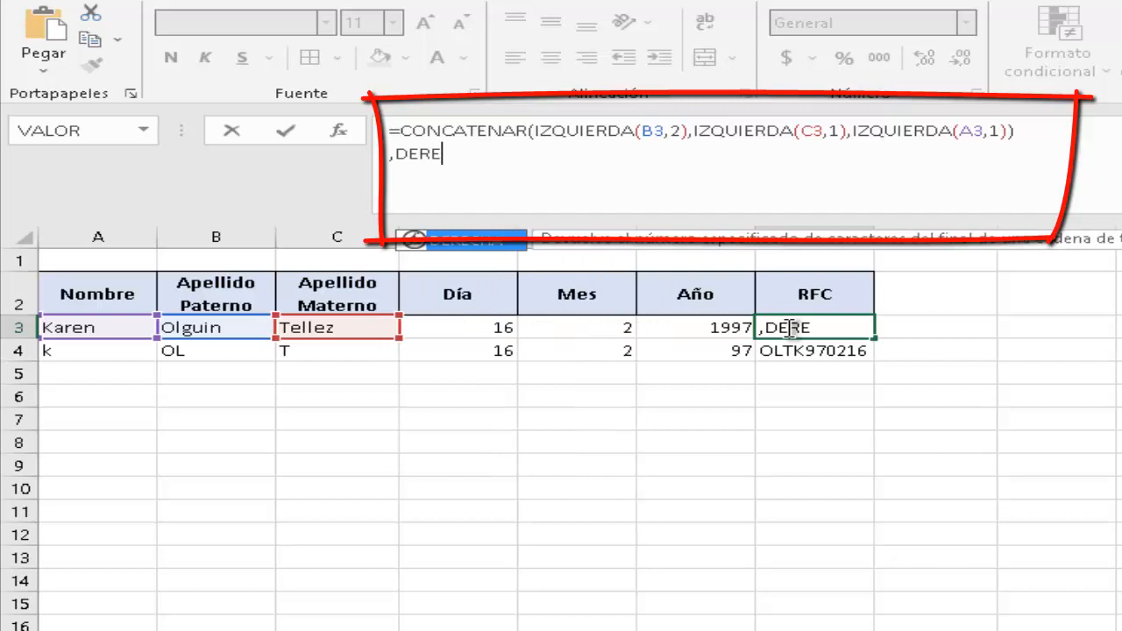
pyautogui.press('Tab')
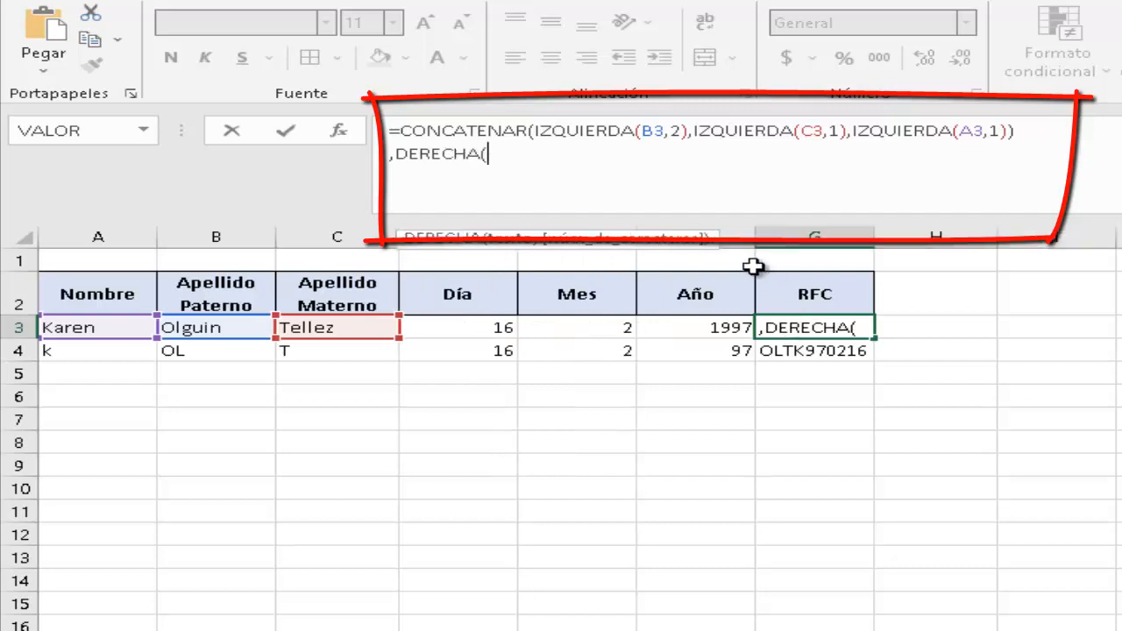
pyautogui.click(710, 327)
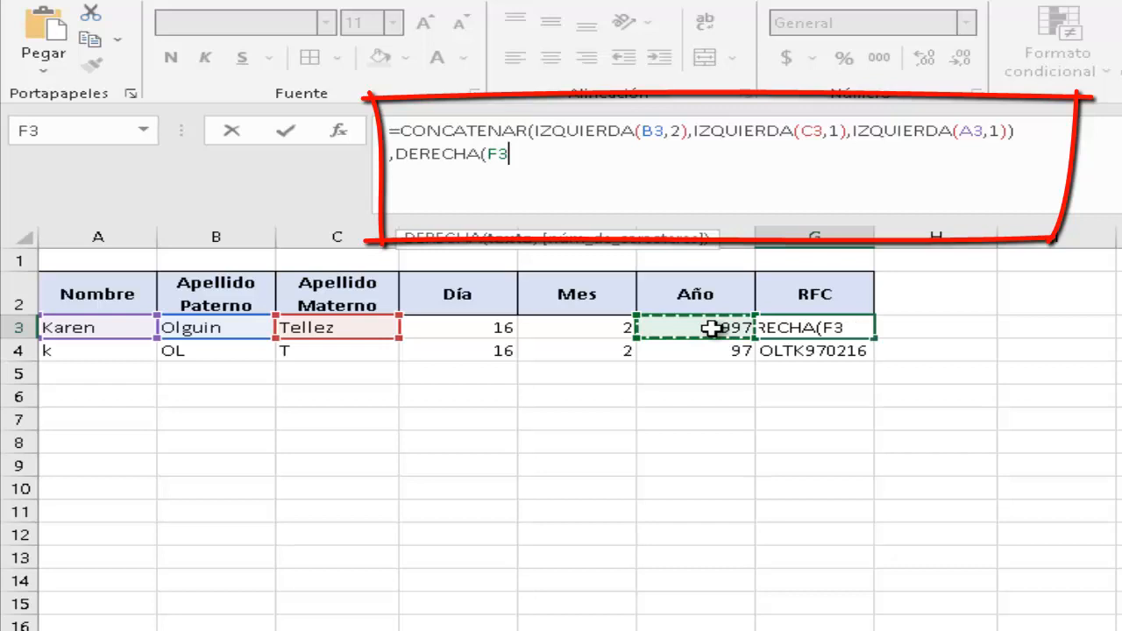
pyautogui.write(',')
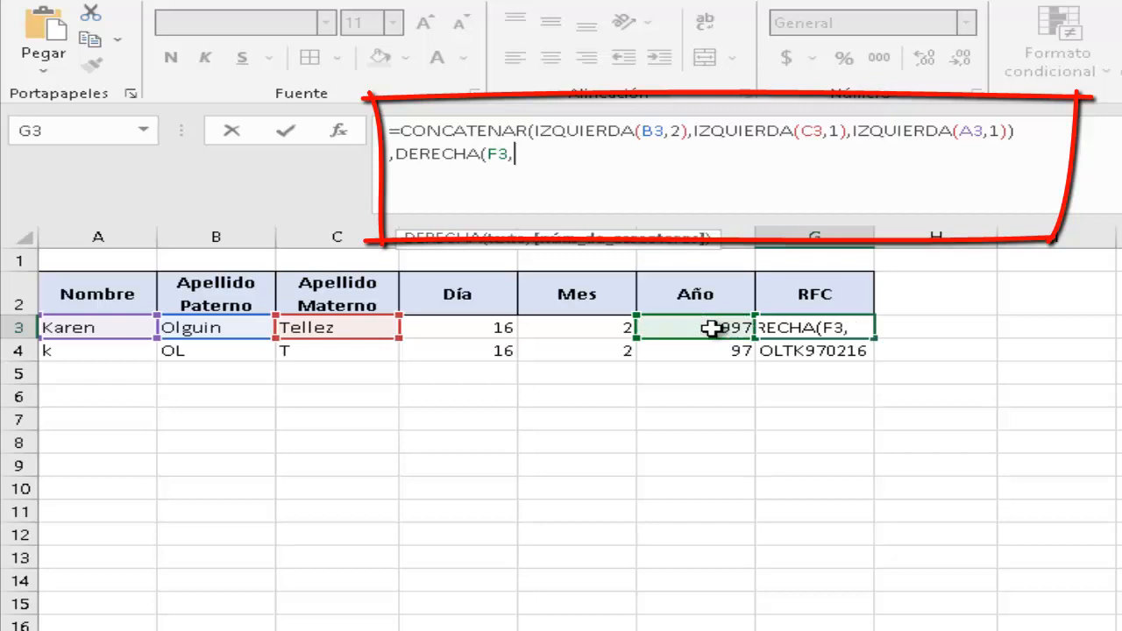
pyautogui.write('2)')
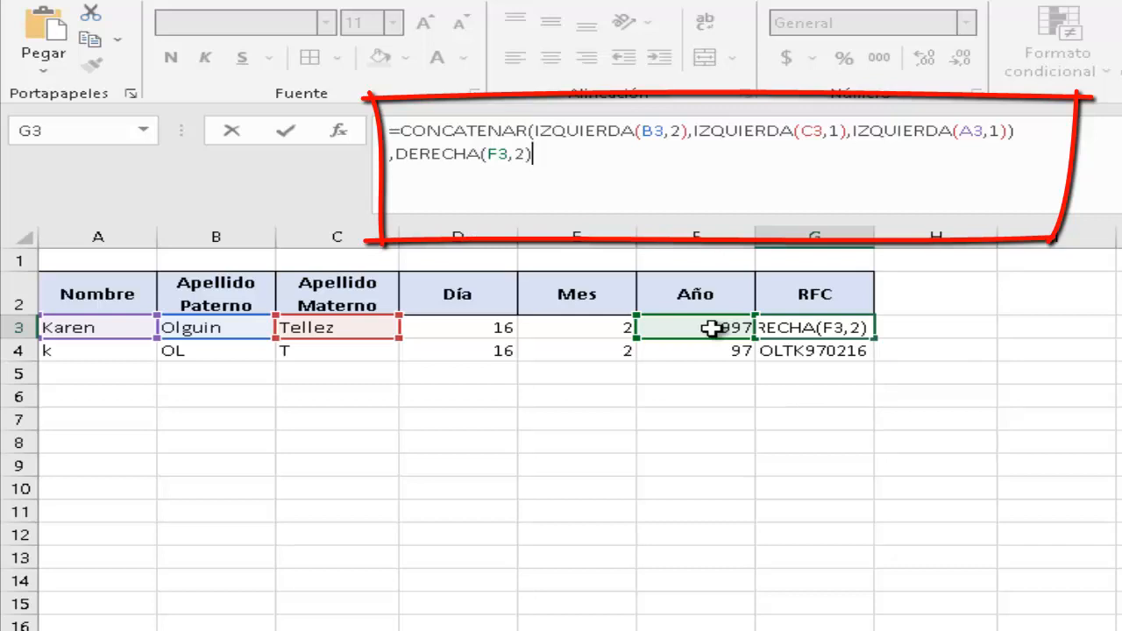
pyautogui.write(',')
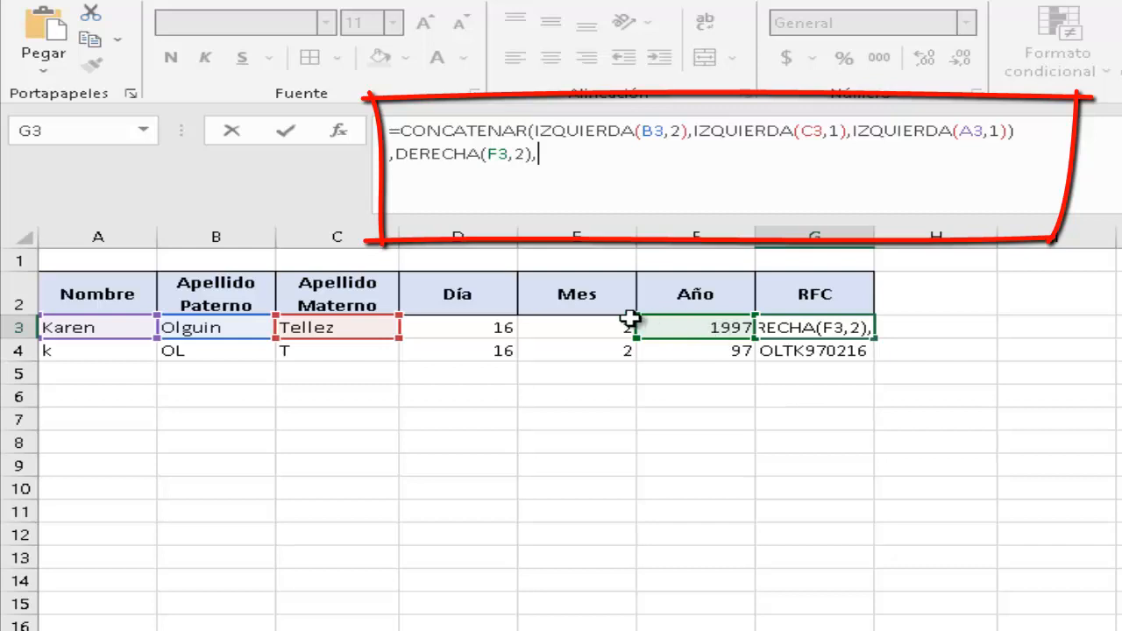
pyautogui.click(586, 329)
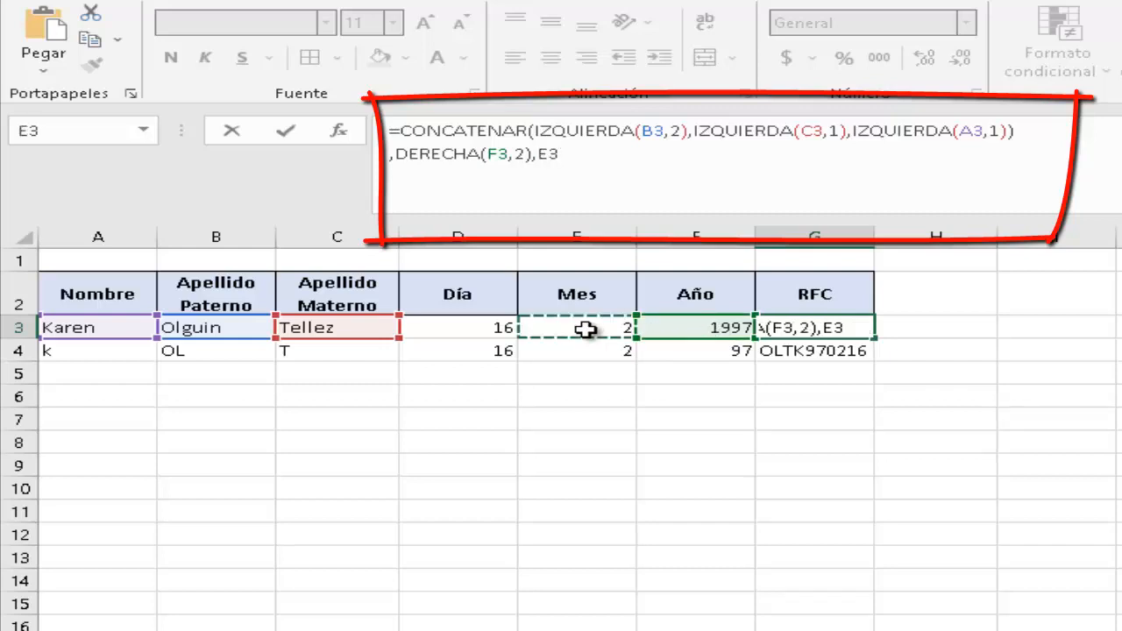
pyautogui.write(',')
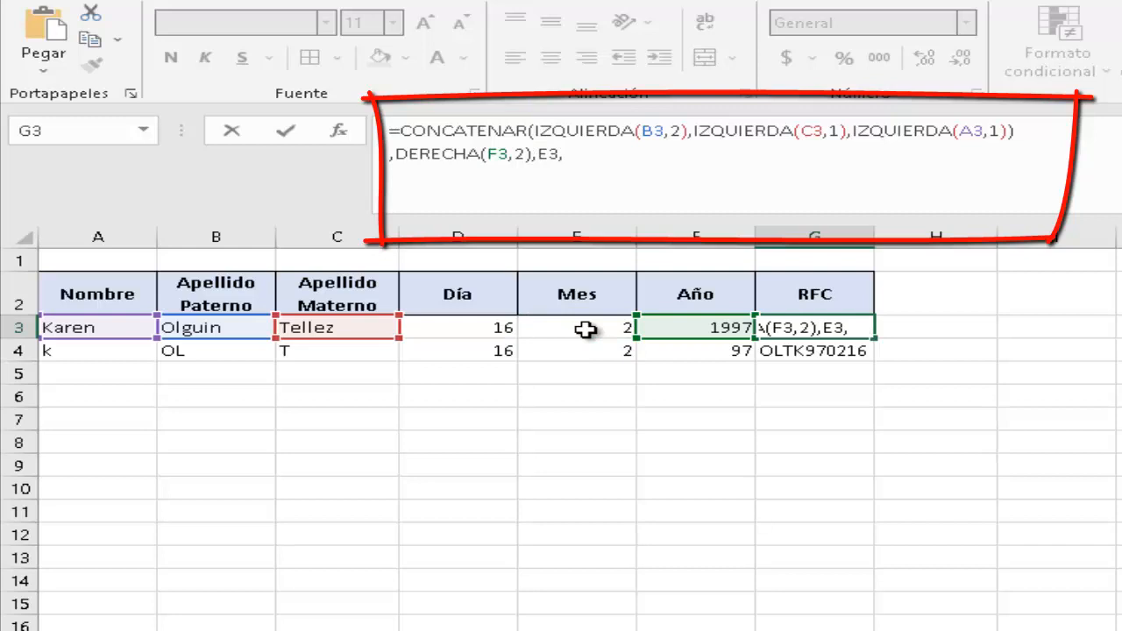
pyautogui.click(482, 326)
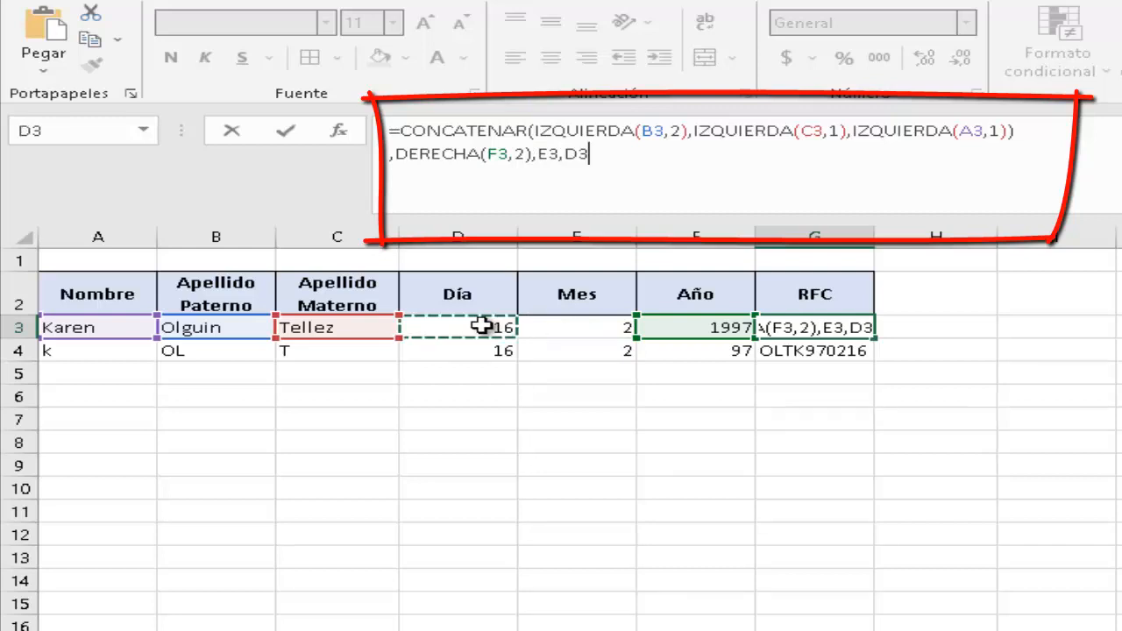
# Move the extra closing parenthesis to the formula's end and commit it.
pyautogui.click(1028, 133)
pyautogui.press('BackSpace')
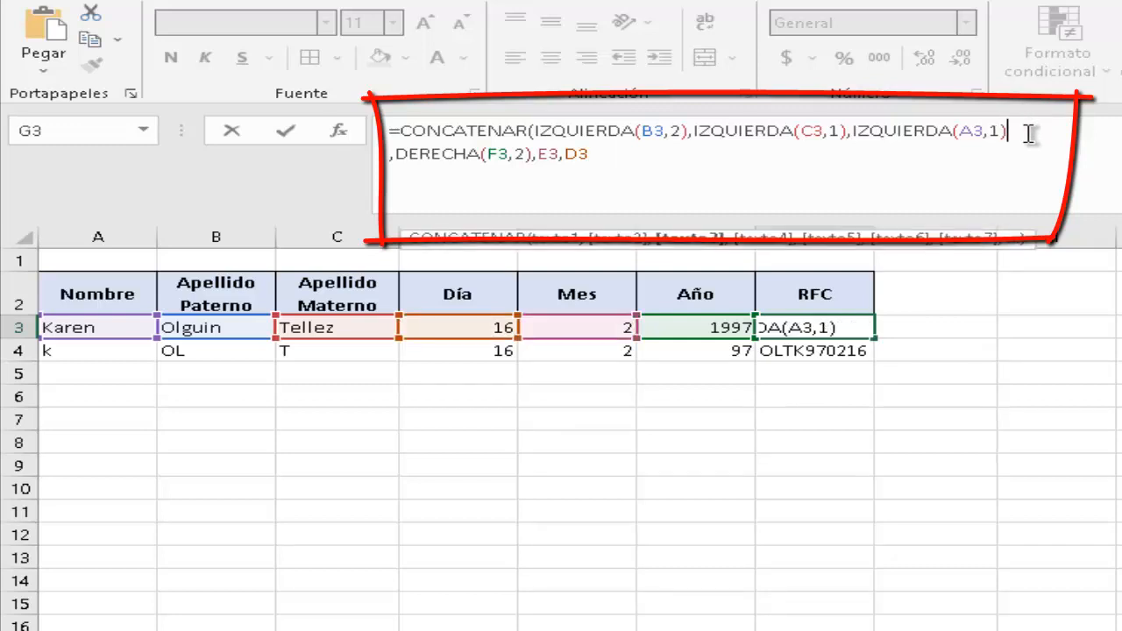
pyautogui.click(604, 154)
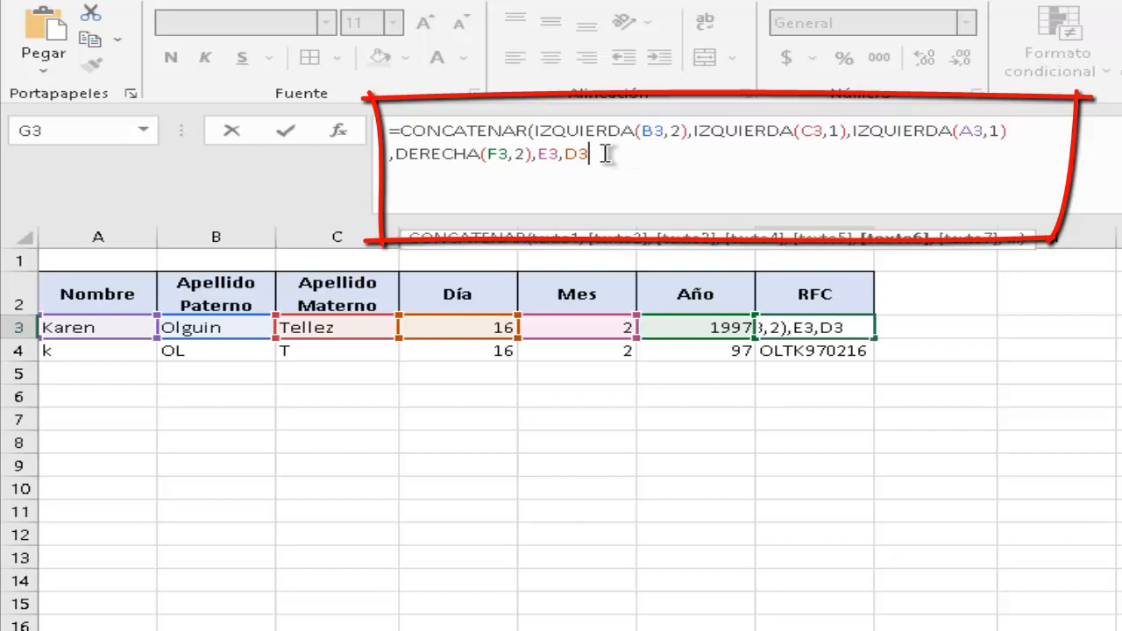
pyautogui.write(')')
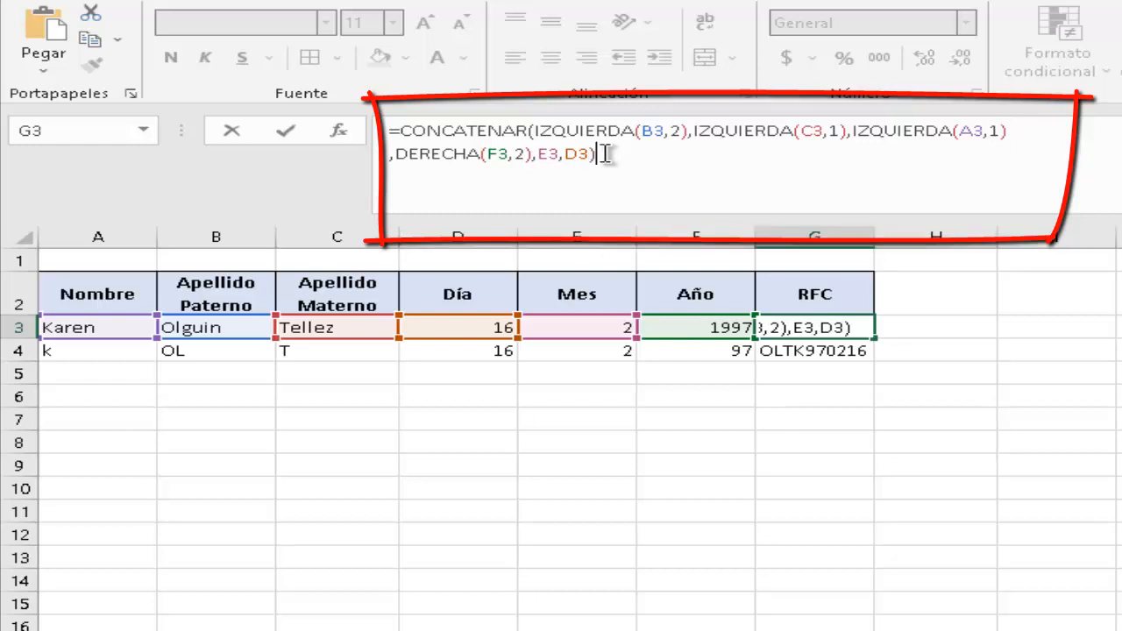
pyautogui.press('Return')
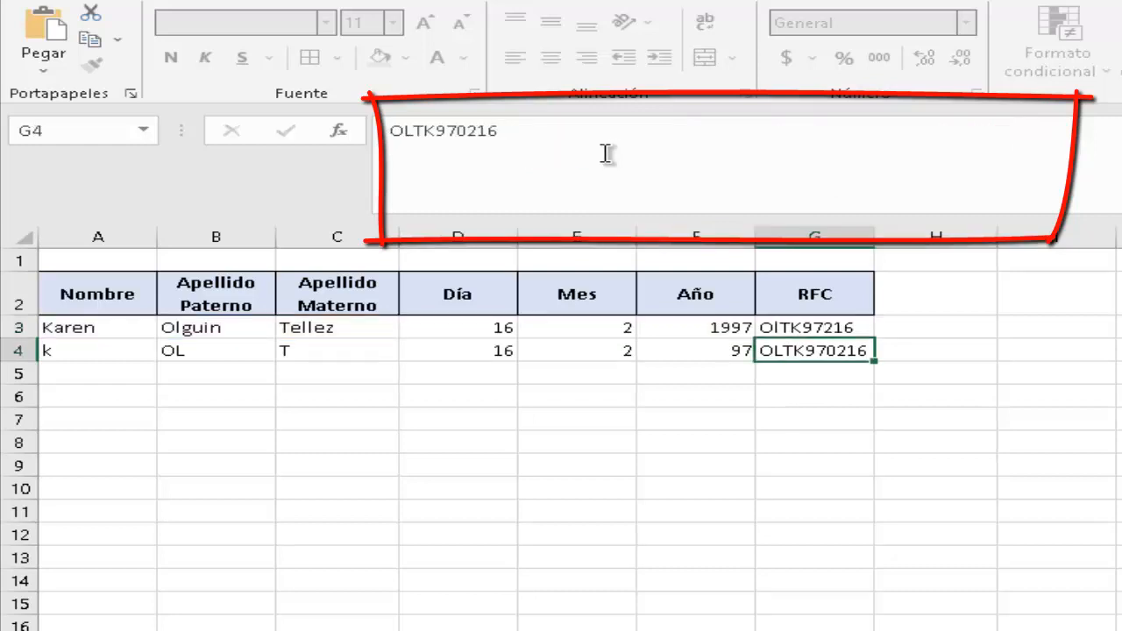
pyautogui.click(1013, 353)
pyautogui.click(799, 394)
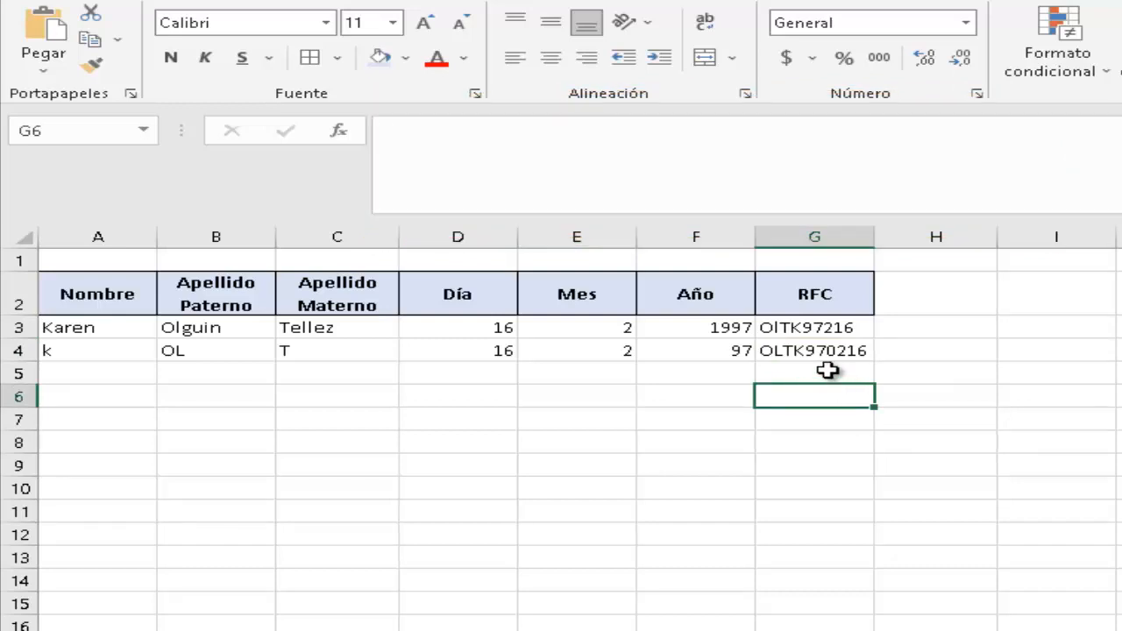
pyautogui.click(827, 370)
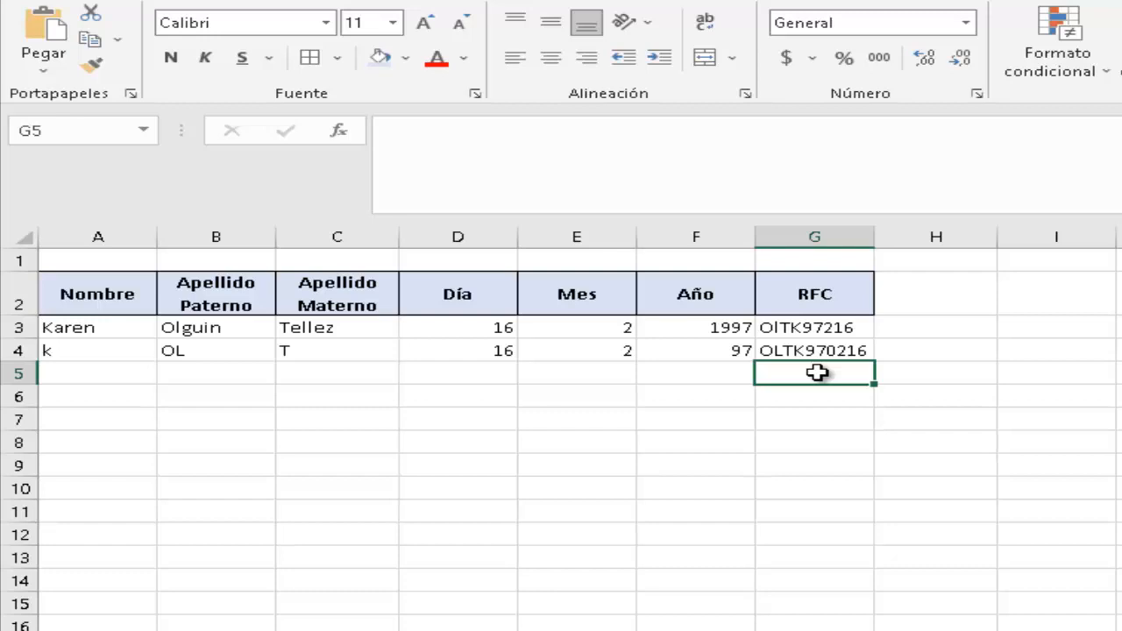
pyautogui.click(824, 326)
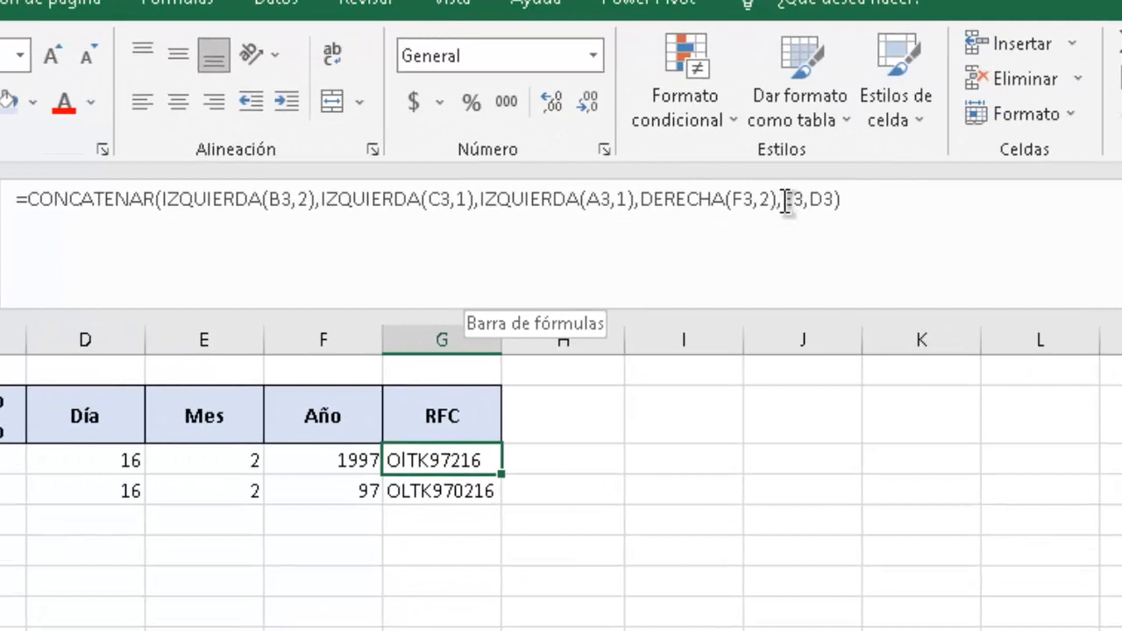
# Wrap the month as TEXTO(E3,"00") in G3's formula so it shows two digits.
pyautogui.click(786, 200)
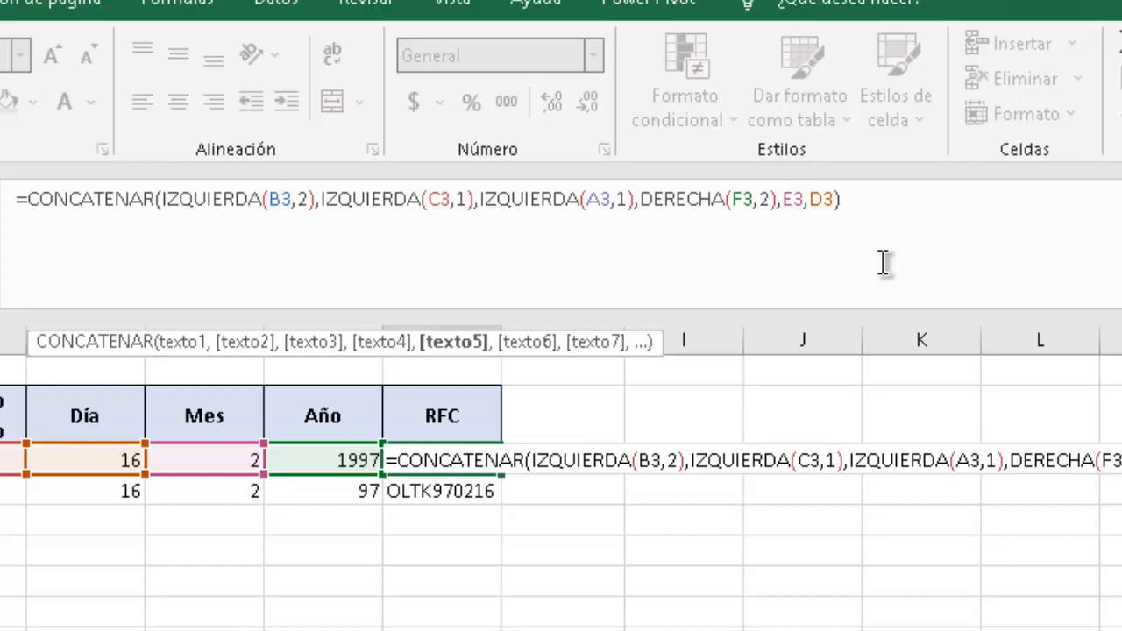
pyautogui.write('t')
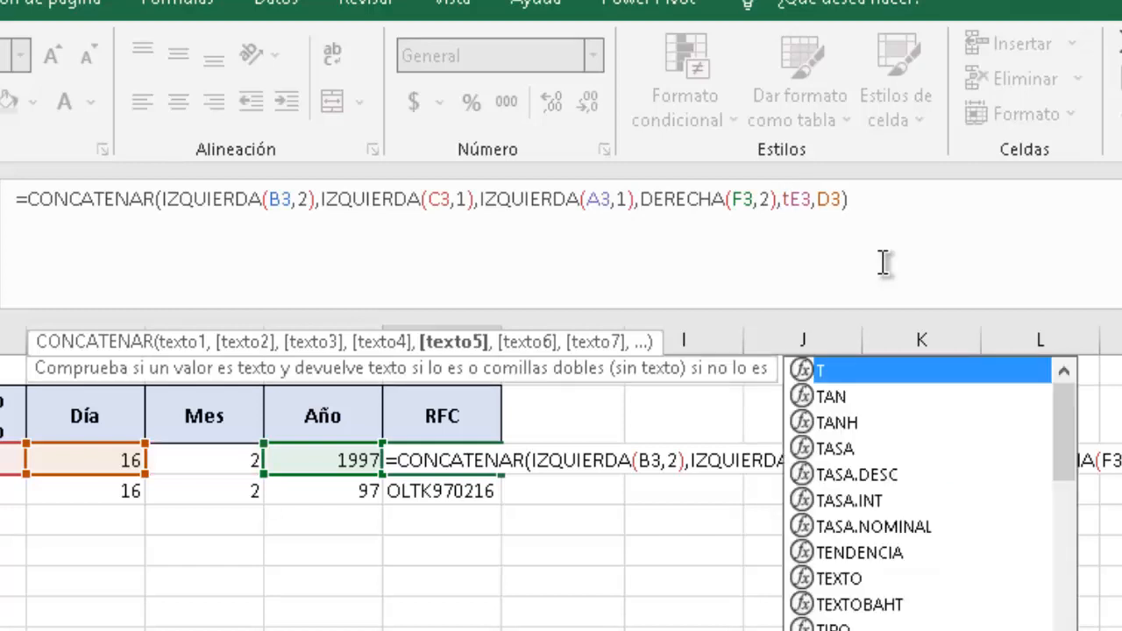
pyautogui.press('BackSpace')
pyautogui.write('TEX')
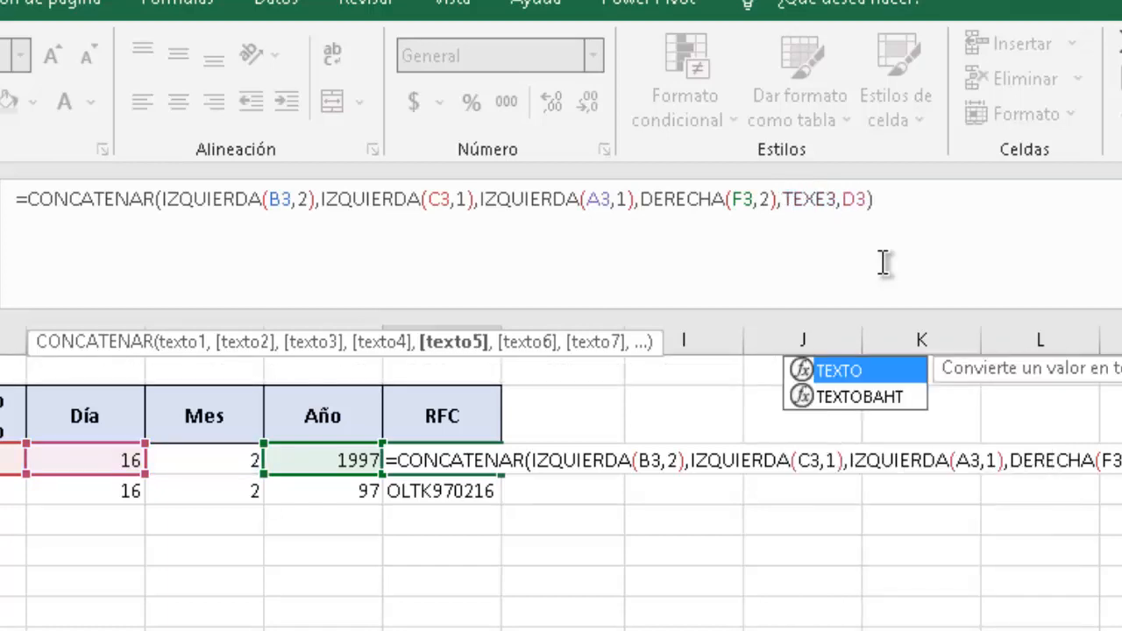
pyautogui.write('TO')
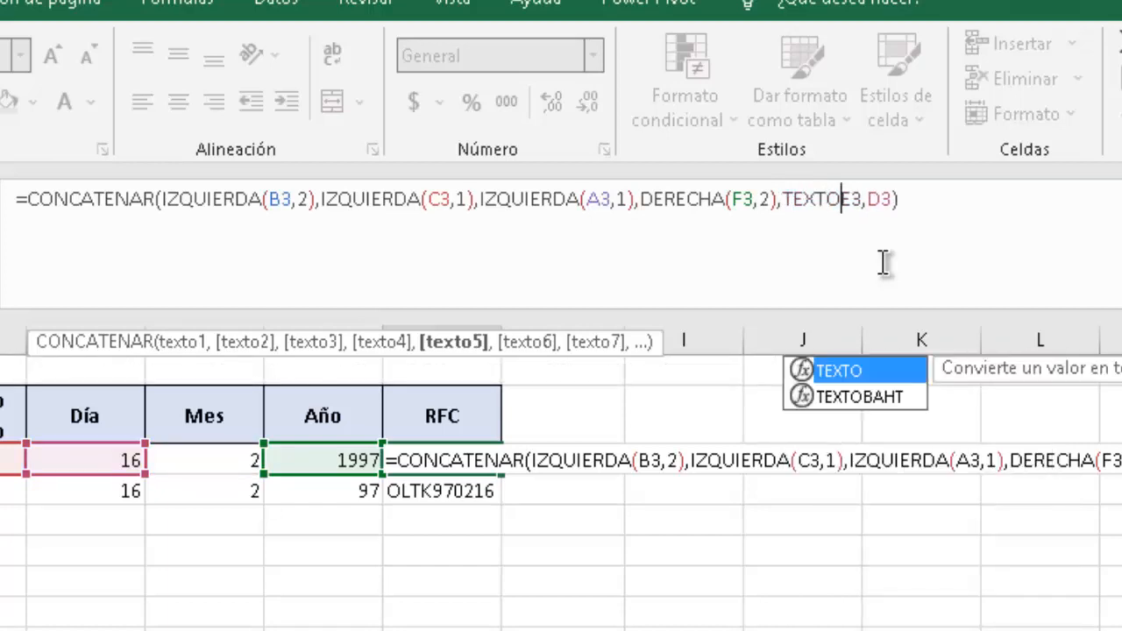
pyautogui.write('(')
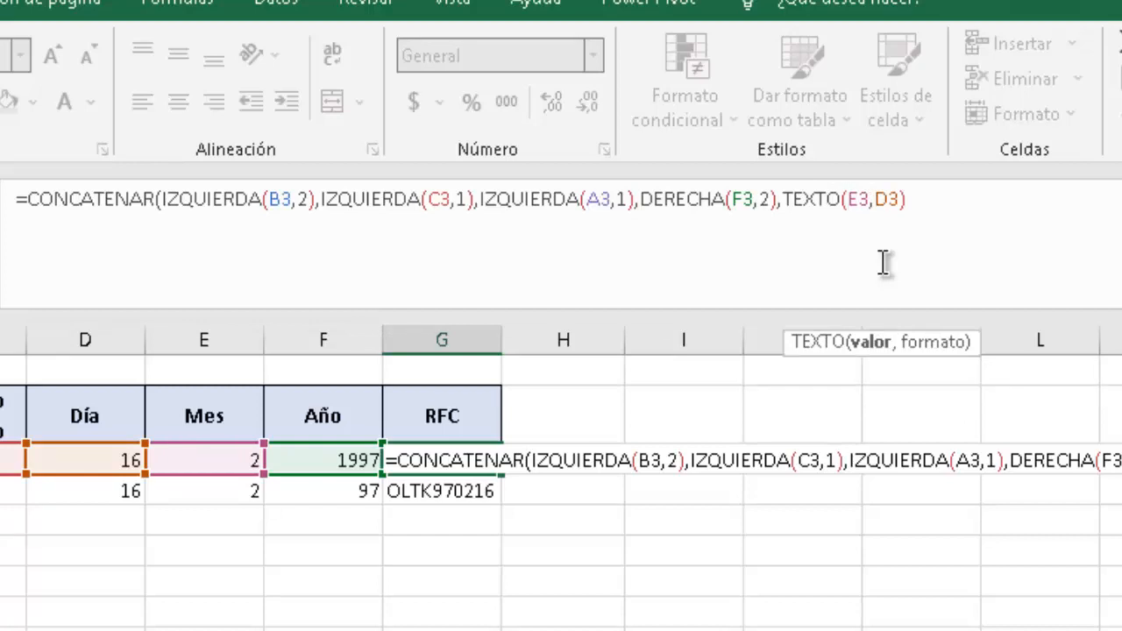
pyautogui.click(870, 201)
pyautogui.write(',')
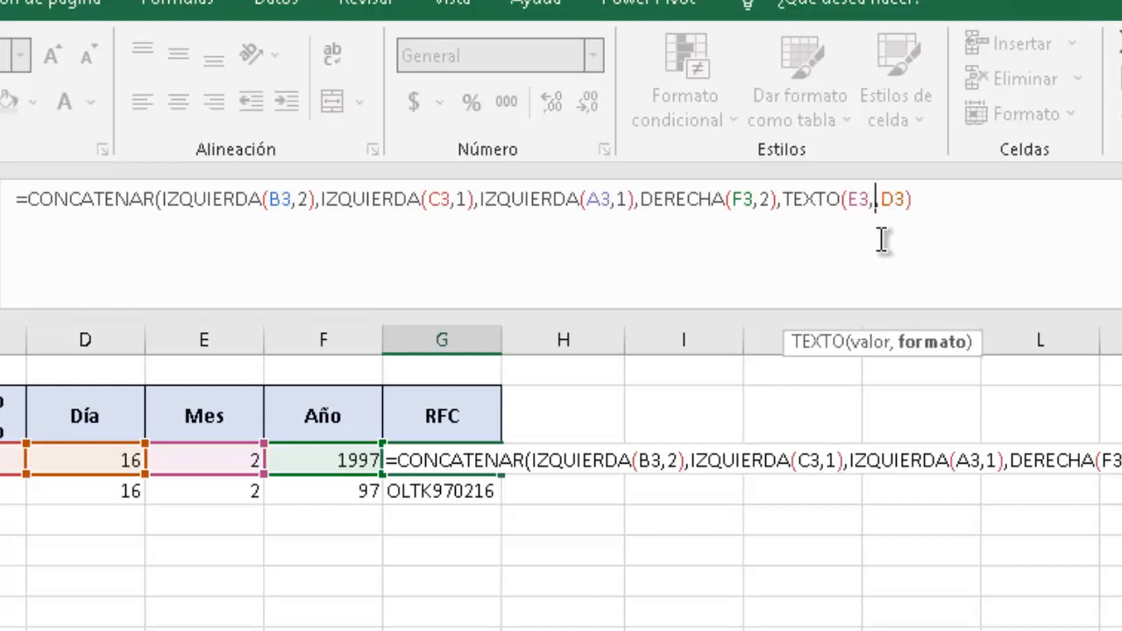
pyautogui.write('"')
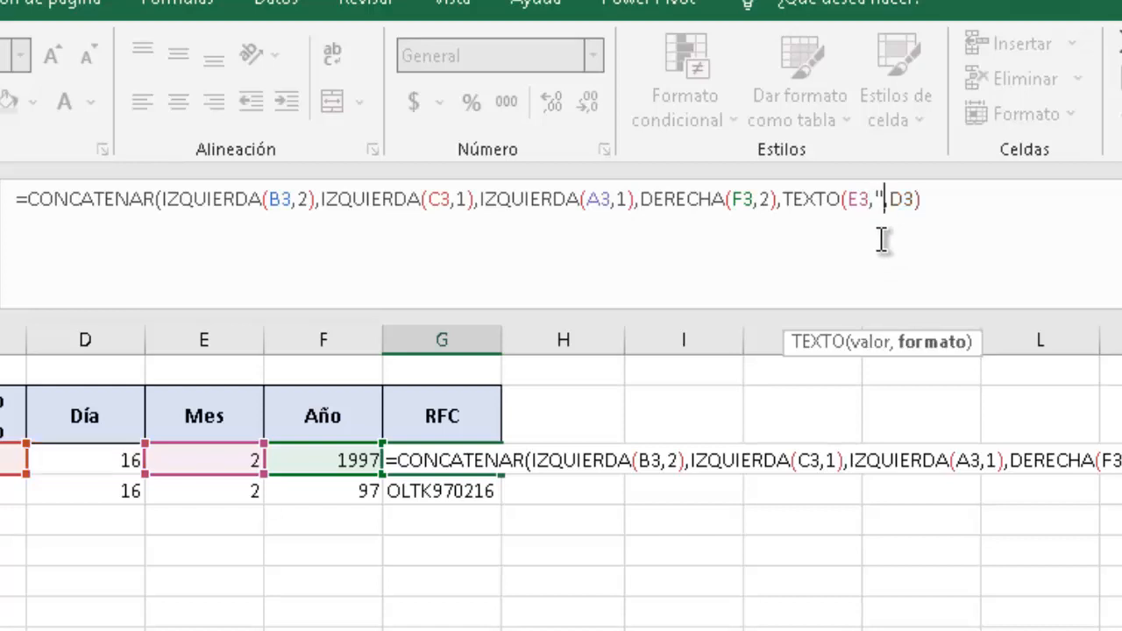
pyautogui.write('00')
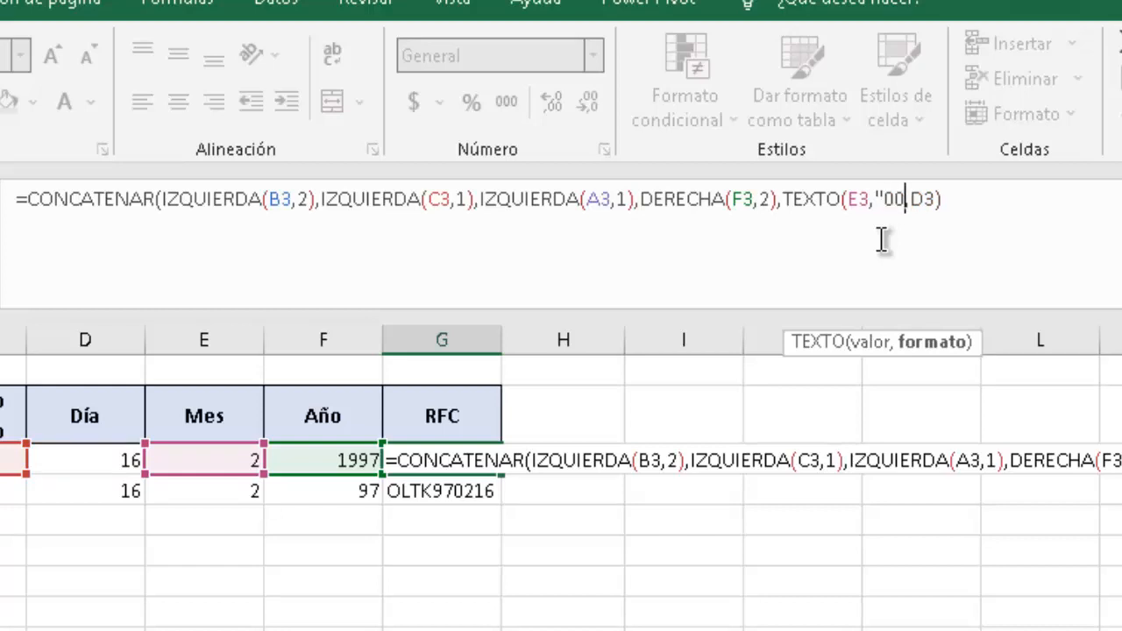
pyautogui.write('")')
pyautogui.press('BackSpace')
pyautogui.press('BackSpace')
pyautogui.write('")')
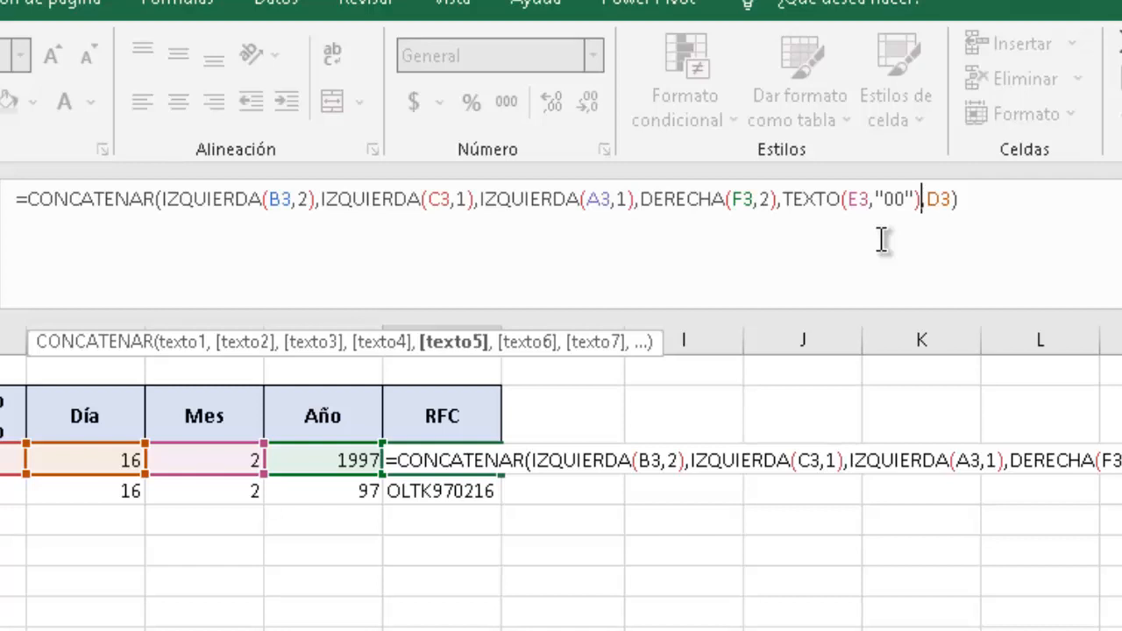
pyautogui.press('Return')
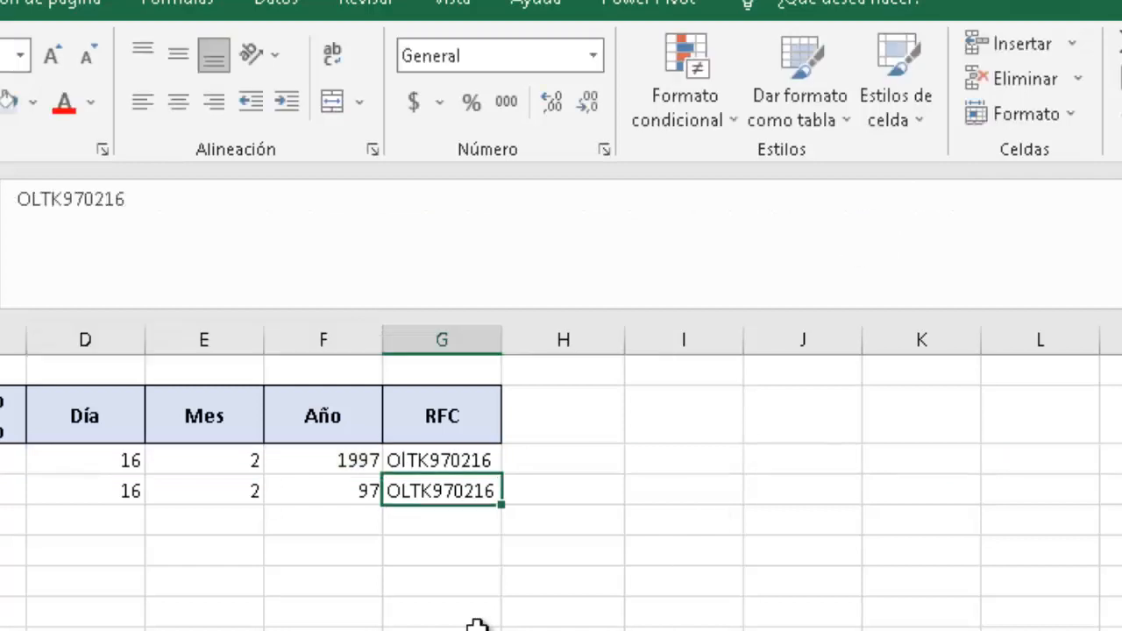
# Change row 3's month from 11 to 12, then reselect G3 to see the updated code.
pyautogui.click(412, 524)
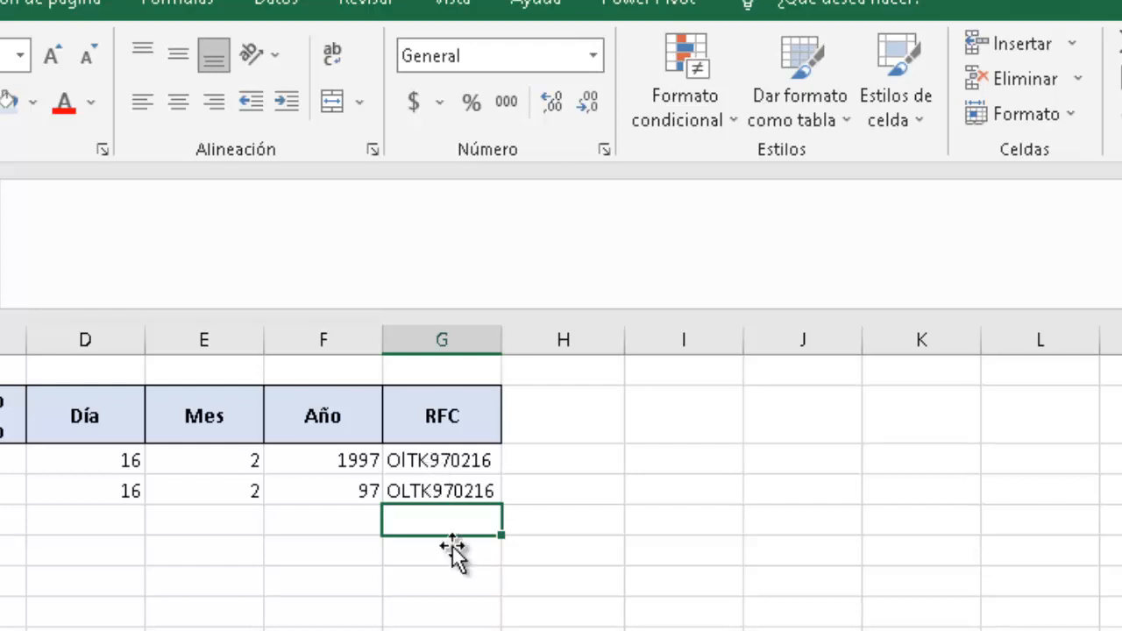
pyautogui.click(205, 462)
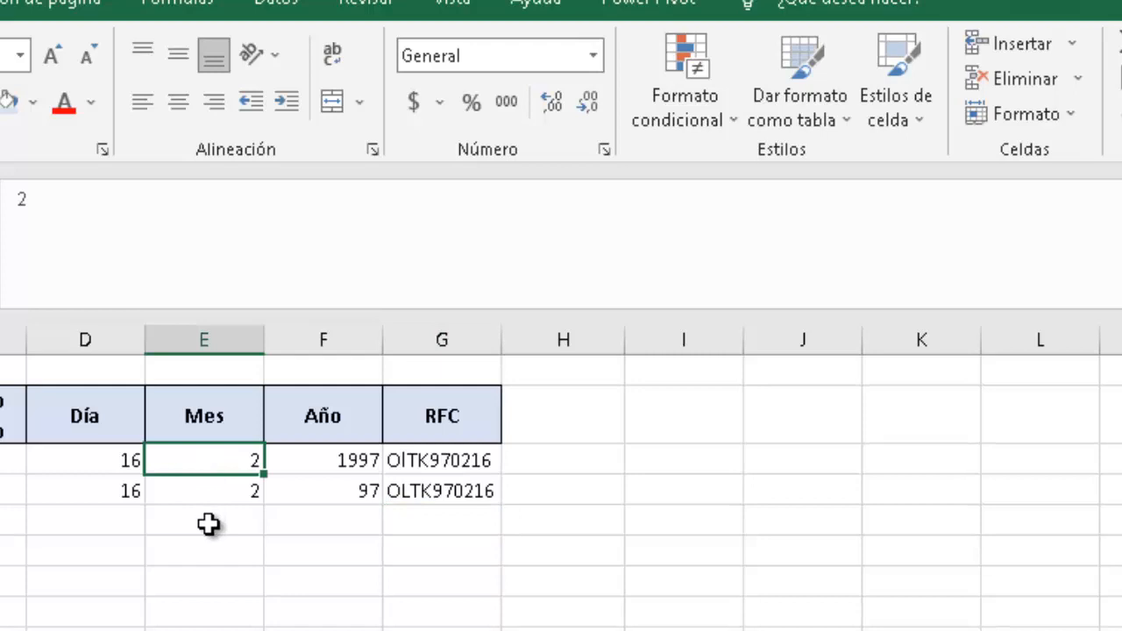
pyautogui.write('11')
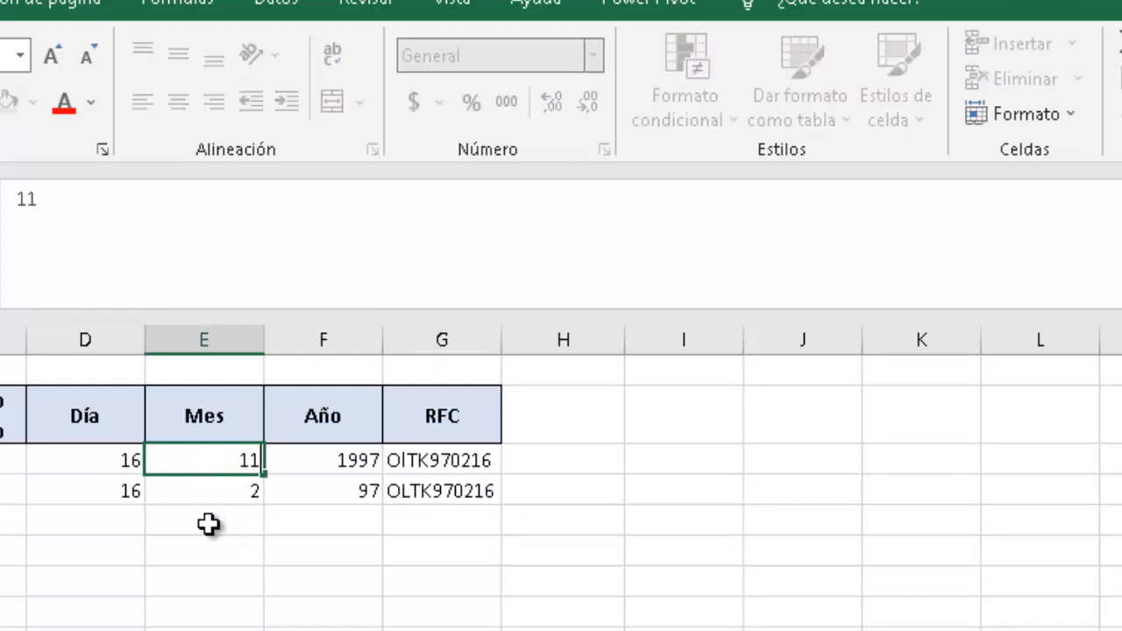
pyautogui.press('Return')
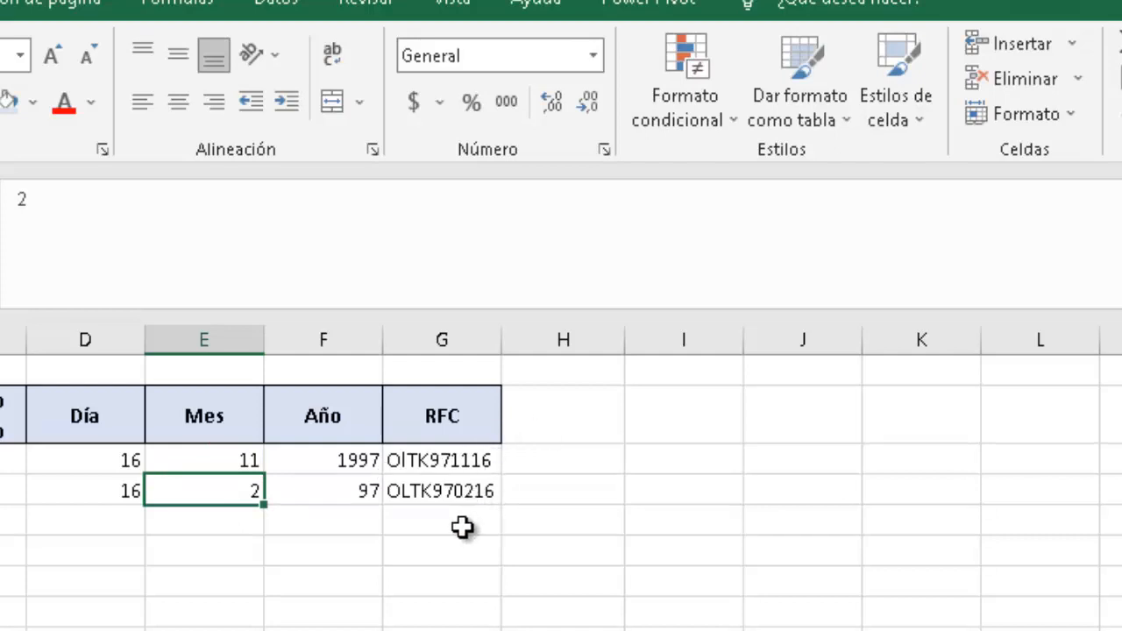
pyautogui.press('Up')
pyautogui.press('Down')
pyautogui.press('Up')
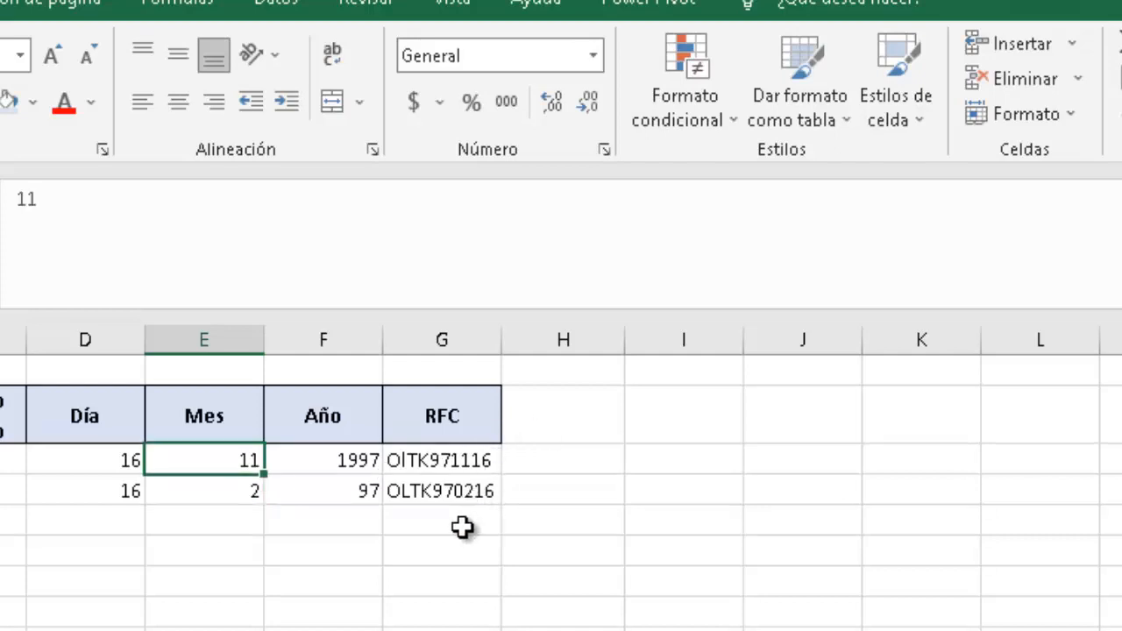
pyautogui.write('12')
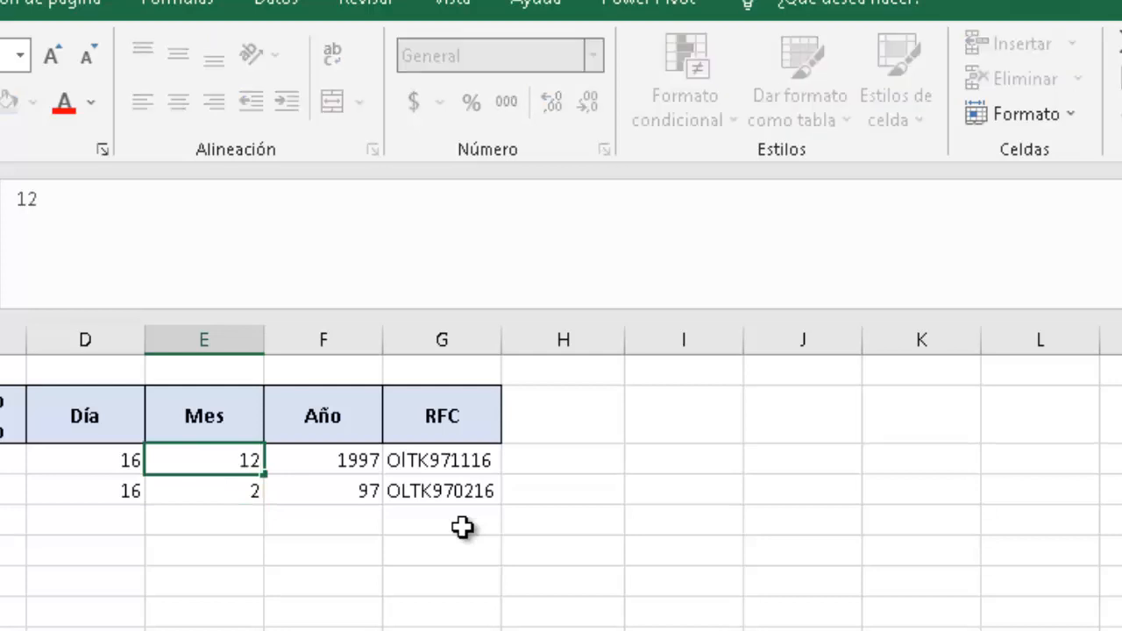
pyautogui.press('Return')
pyautogui.press('Up')
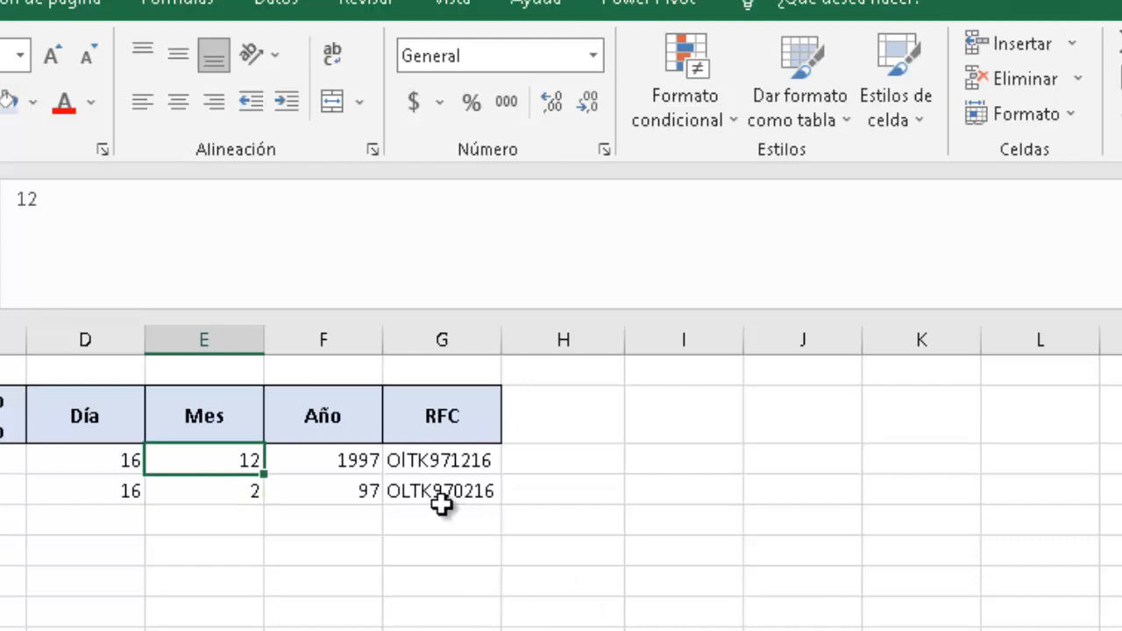
pyautogui.click(441, 467)
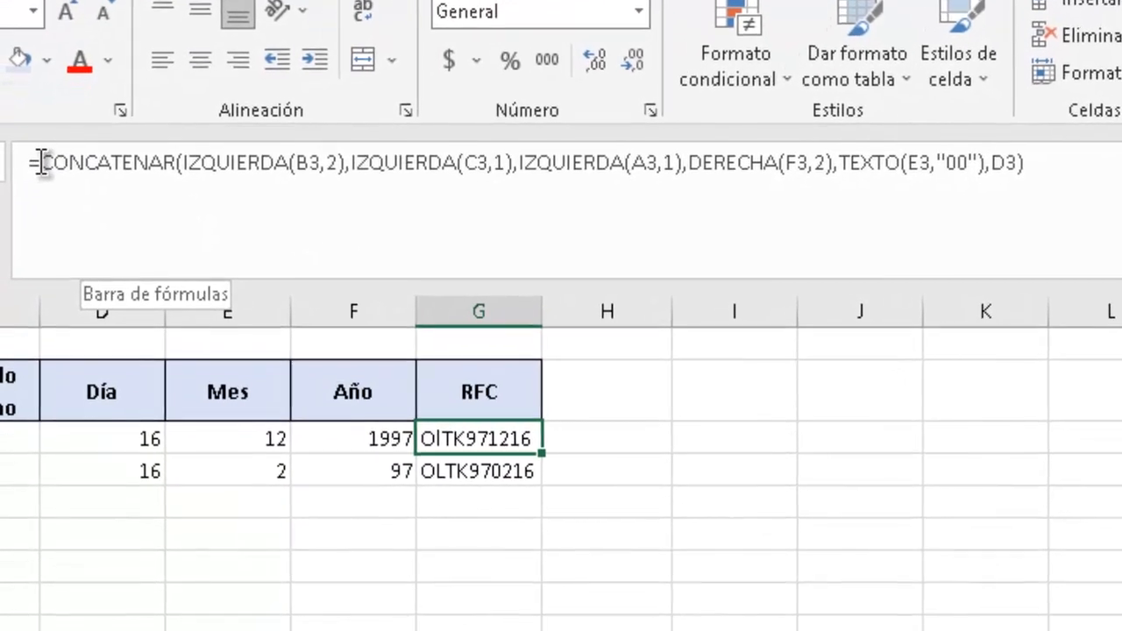
# Wrap G3's whole CONCATENAR expression in MAYUSC( … ) and commit it.
pyautogui.click(51, 221)
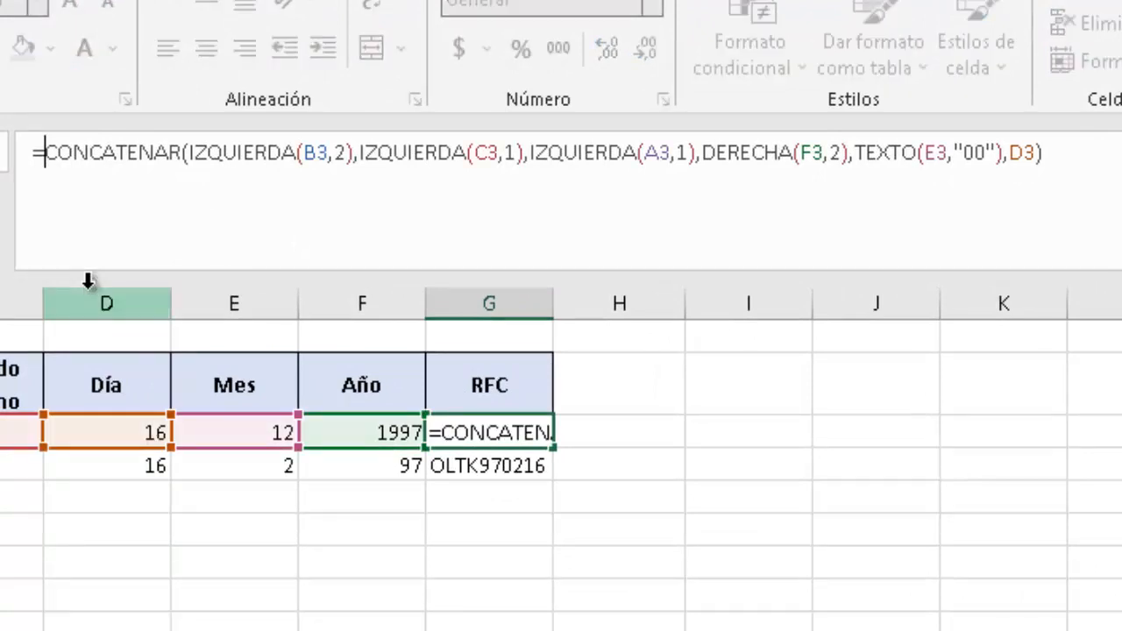
pyautogui.write('m')
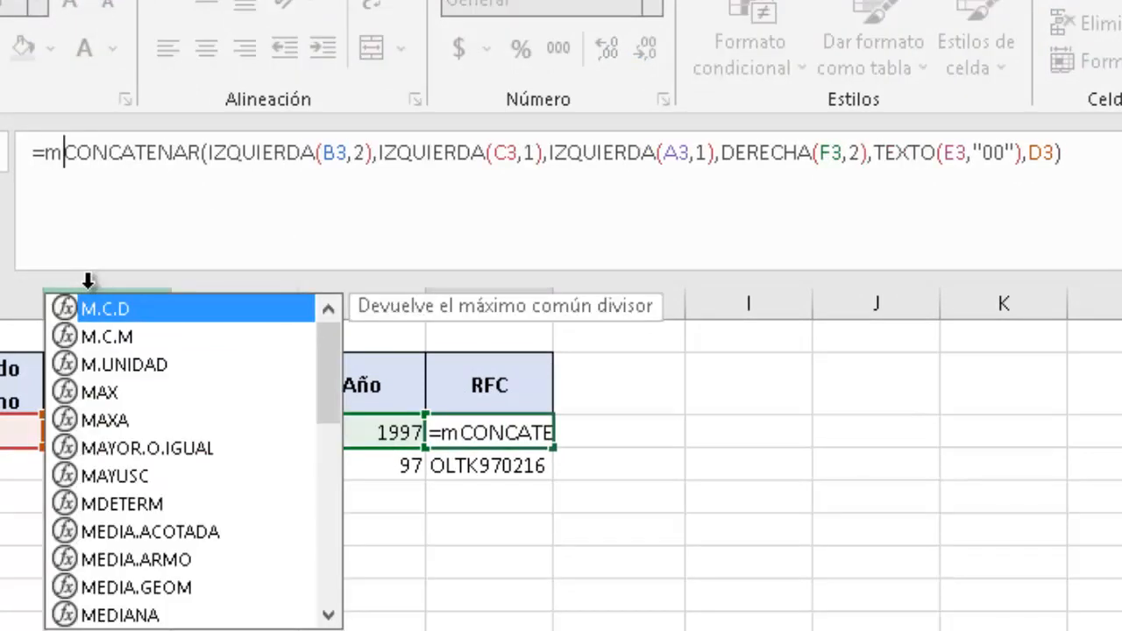
pyautogui.write('AYU')
pyautogui.press('Tab')
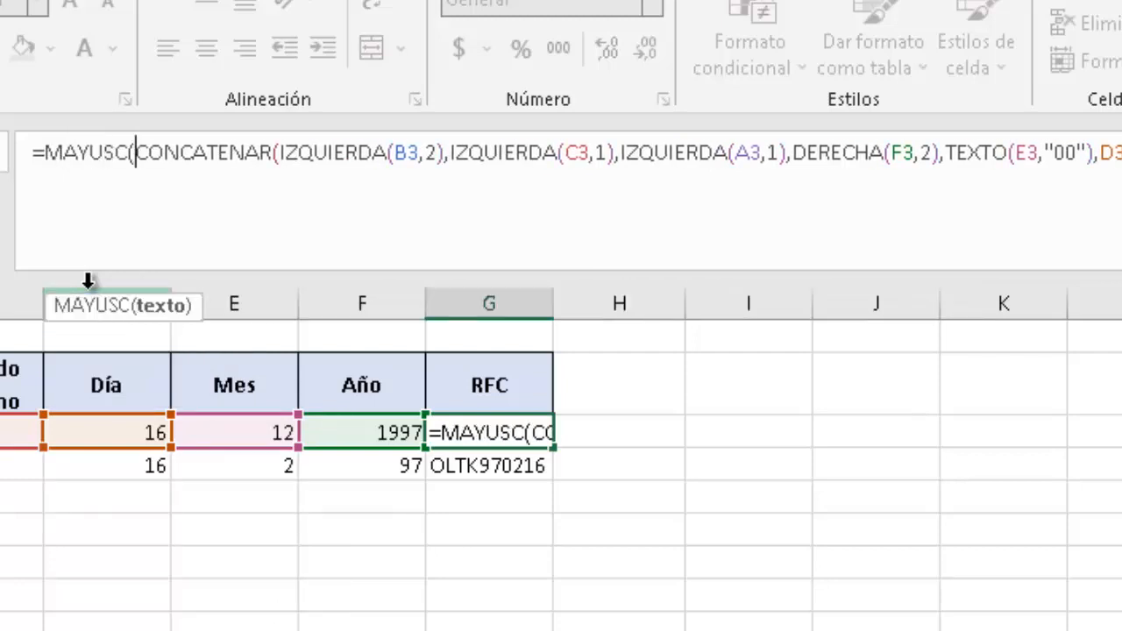
pyautogui.press('End')
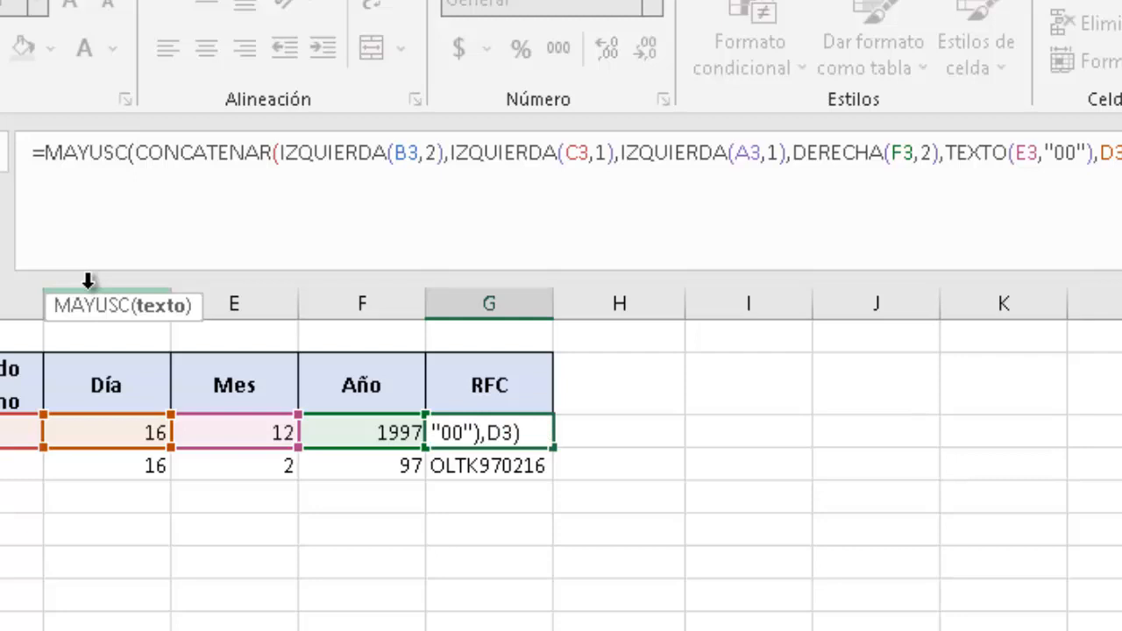
pyautogui.write(')')
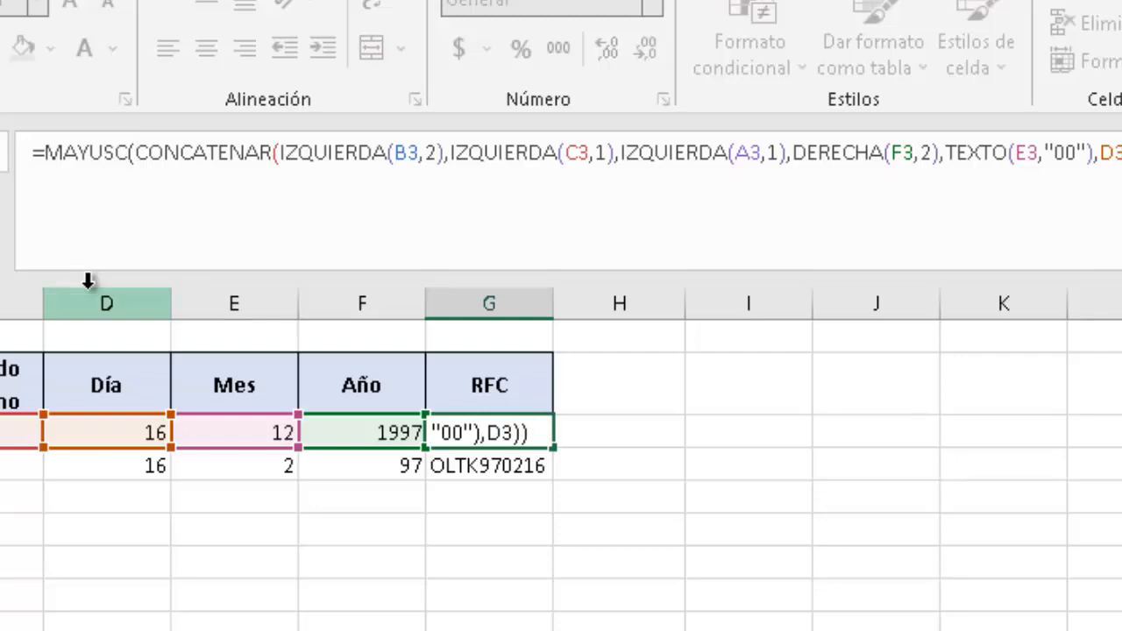
pyautogui.press('Return')
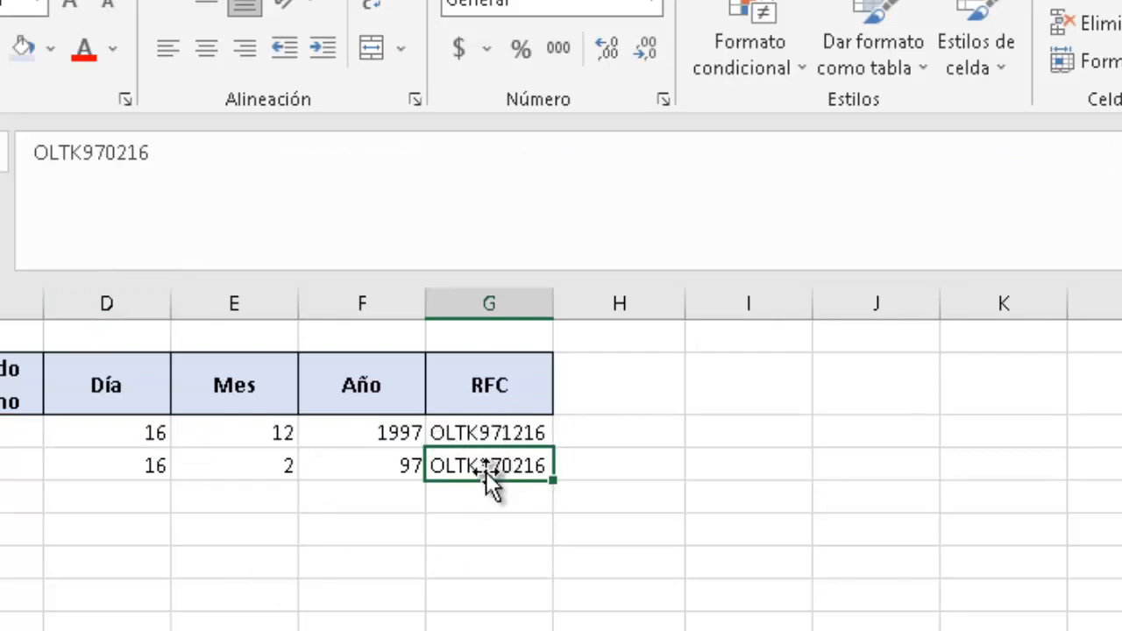
# Select and clear the old second test row, row 4.
pyautogui.click(514, 506)
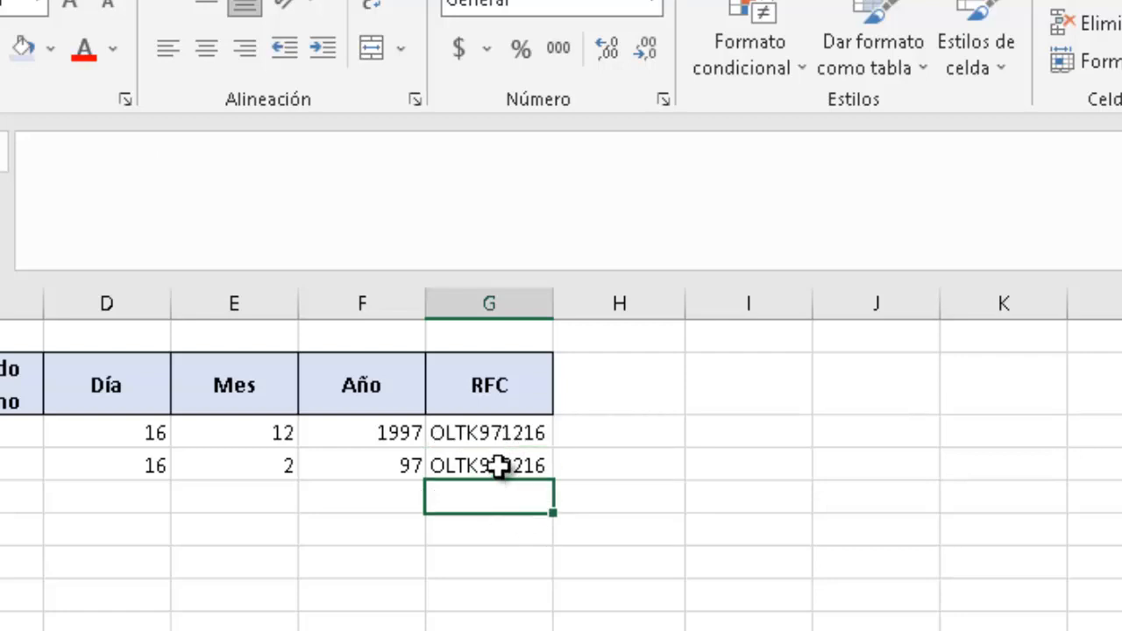
pyautogui.click(500, 466)
pyautogui.keyDown('shift'); pyautogui.click(115, 446); pyautogui.keyUp('shift')
pyautogui.hotkey('shift', 'Home')
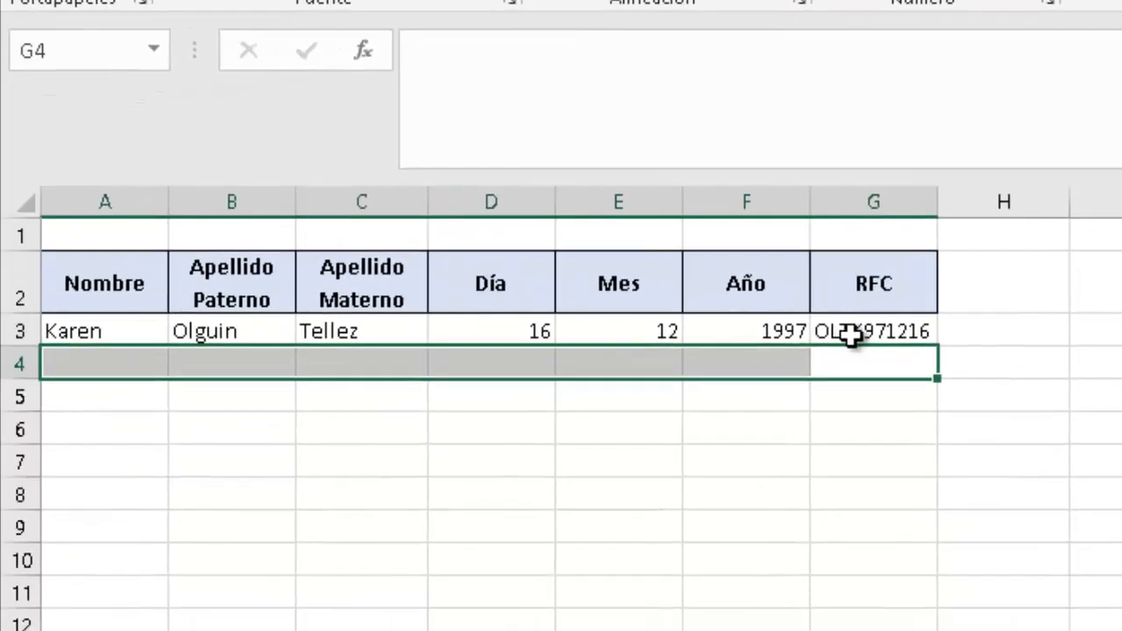
# Fill the uppercase RFC formula from G3 down through G11.
pyautogui.click(534, 412)
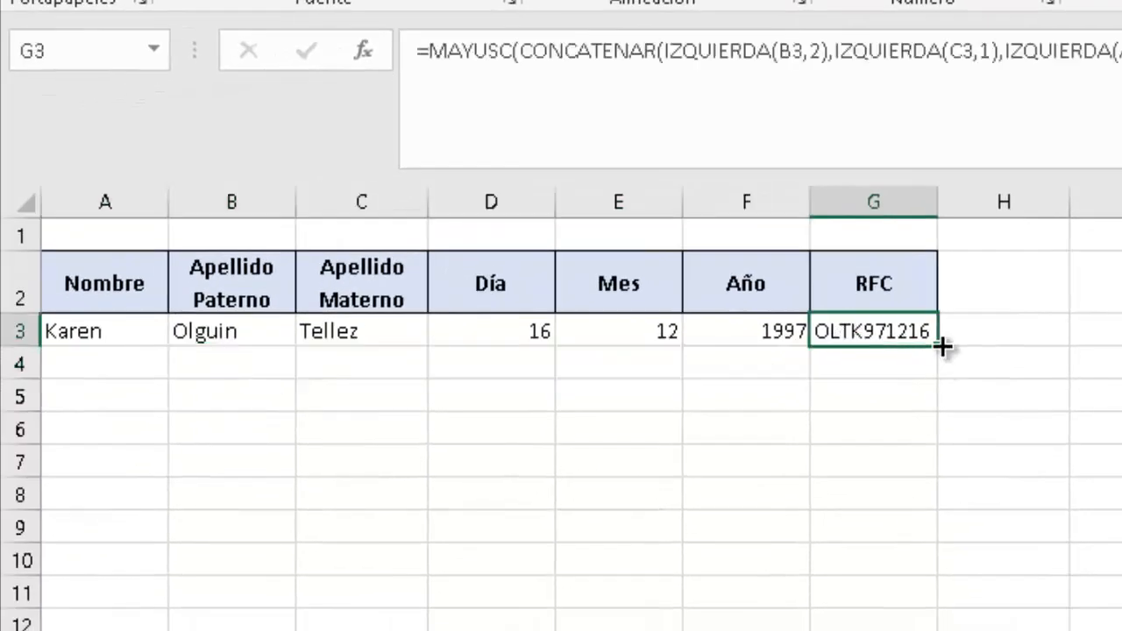
pyautogui.moveTo(944, 346); pyautogui.dragTo(944, 609)
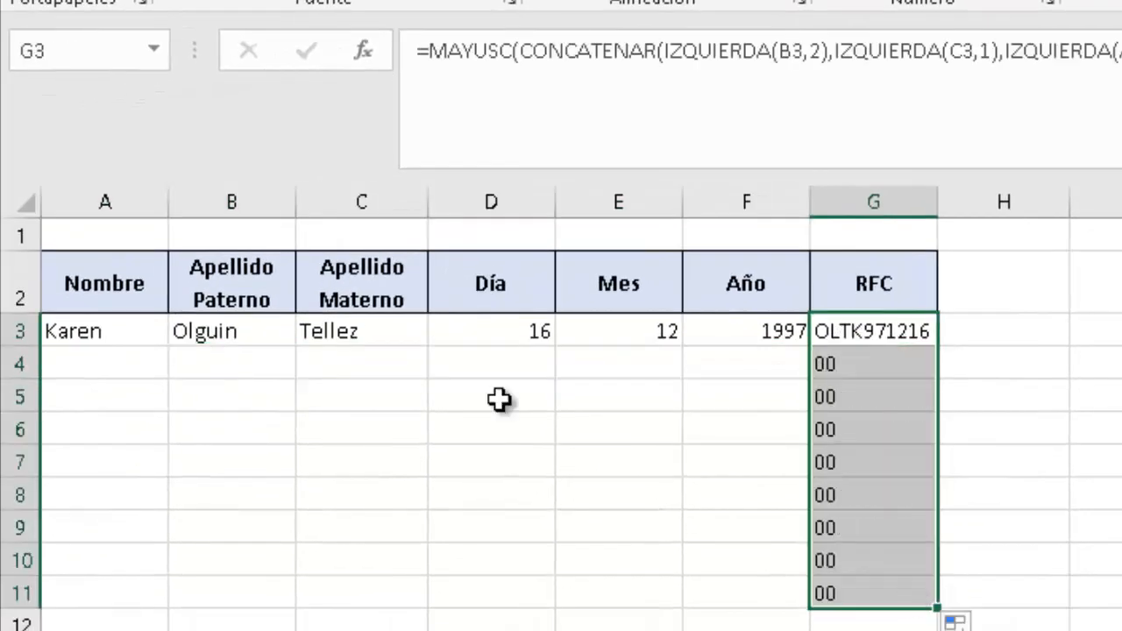
pyautogui.click(123, 362)
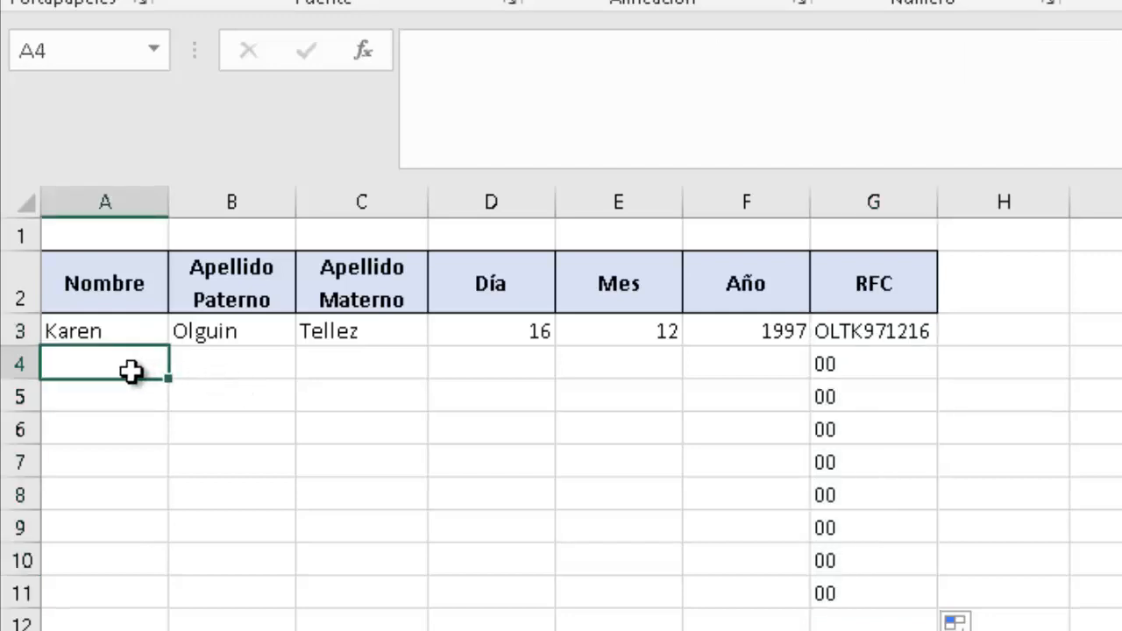
# Enter the second person's first name in A4, fixing its misspellings.
pyautogui.write('gUTA')
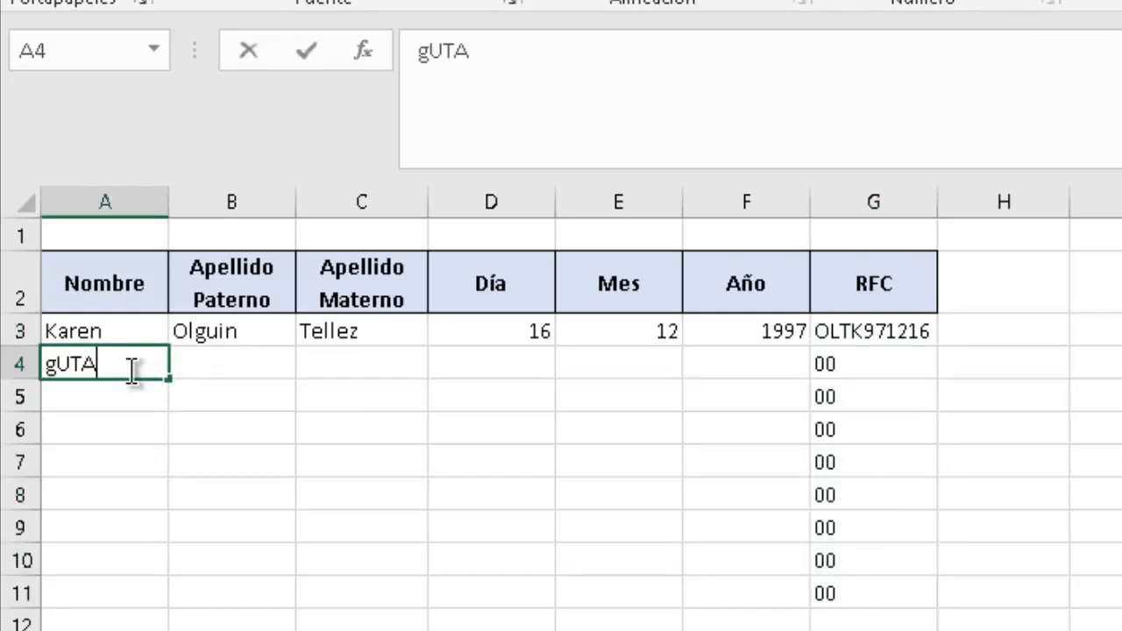
pyautogui.press('BackSpace')
pyautogui.press('BackSpace')
pyautogui.press('BackSpace')
pyautogui.press('BackSpace')
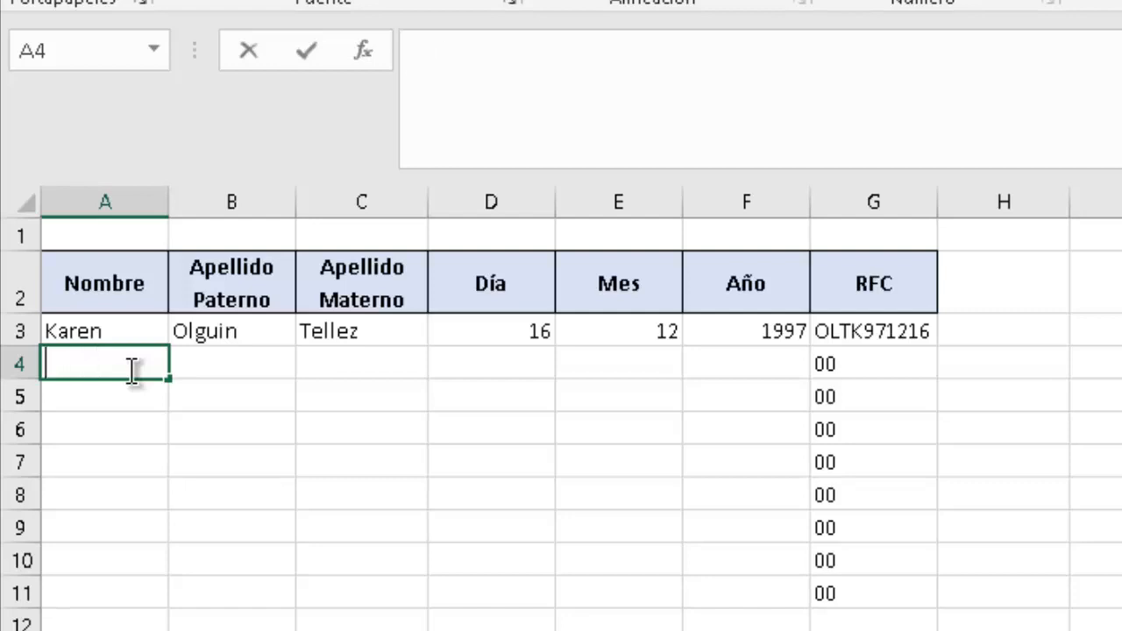
pyautogui.write('GUTAVO')
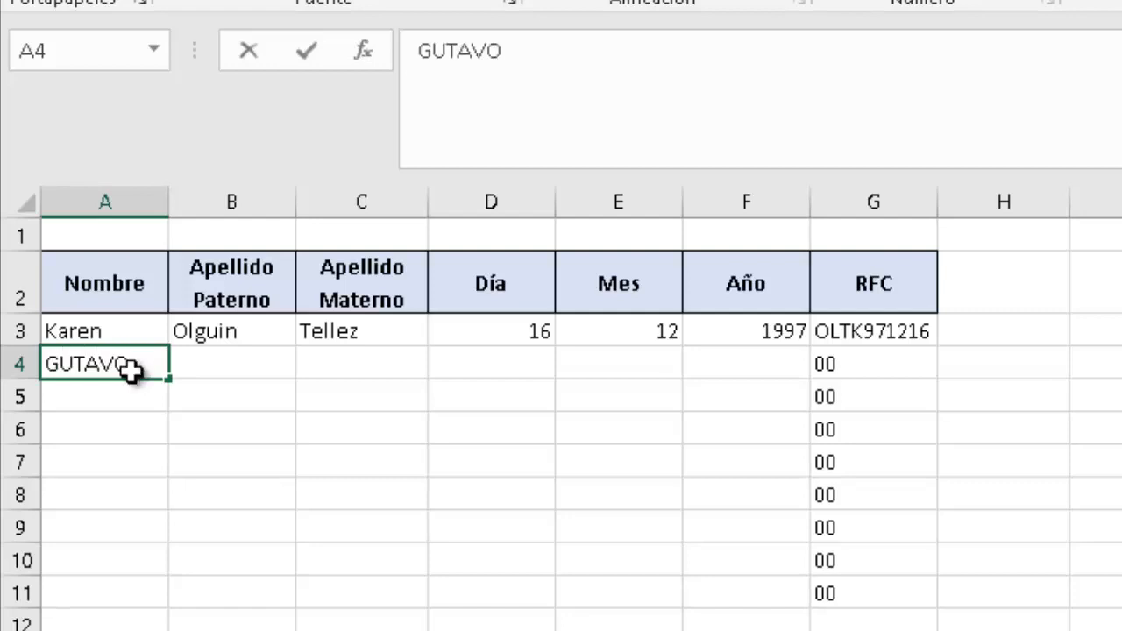
pyautogui.press('Tab')
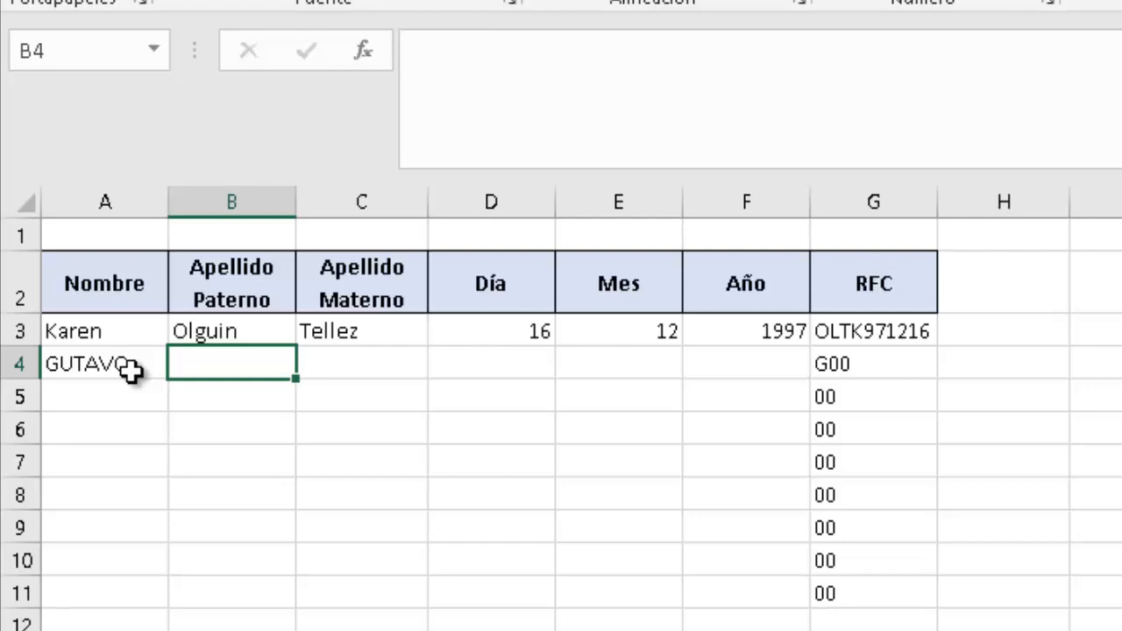
pyautogui.click(130, 368)
pyautogui.write('Gut')
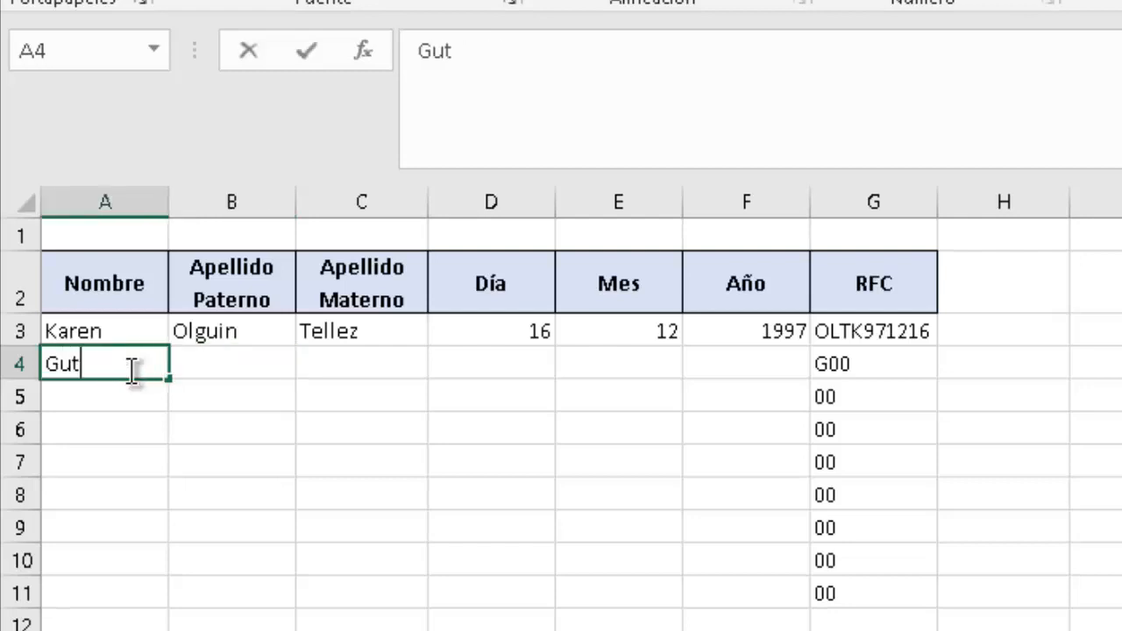
pyautogui.write('avo')
pyautogui.press('BackSpace')
pyautogui.press('BackSpace')
pyautogui.press('BackSpace')
pyautogui.press('BackSpace')
pyautogui.write('sta')
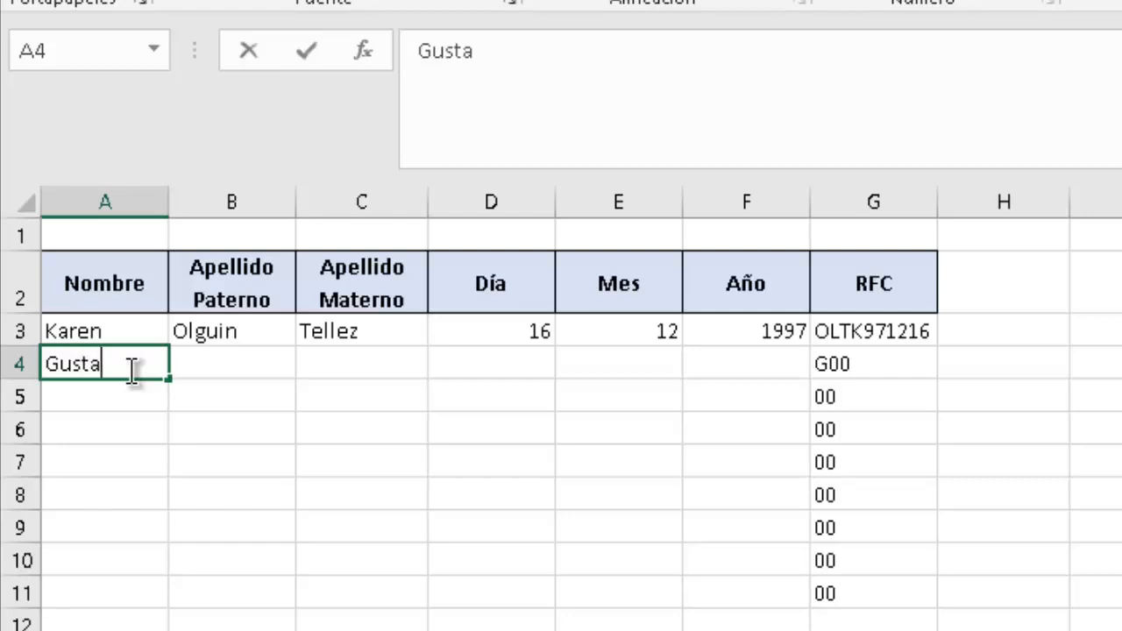
pyautogui.write('vo')
pyautogui.press('Return')
# Enter the second person's paternal surname in B4, replacing the wrong entry.
pyautogui.press('Up')
pyautogui.press('Right')
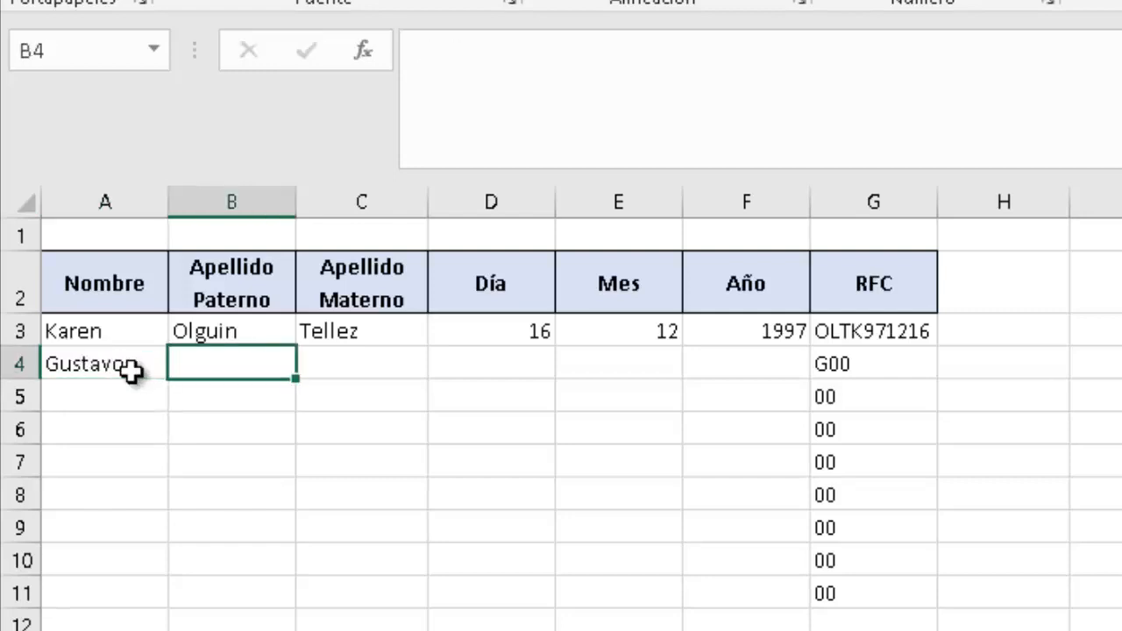
pyautogui.write('Antonio')
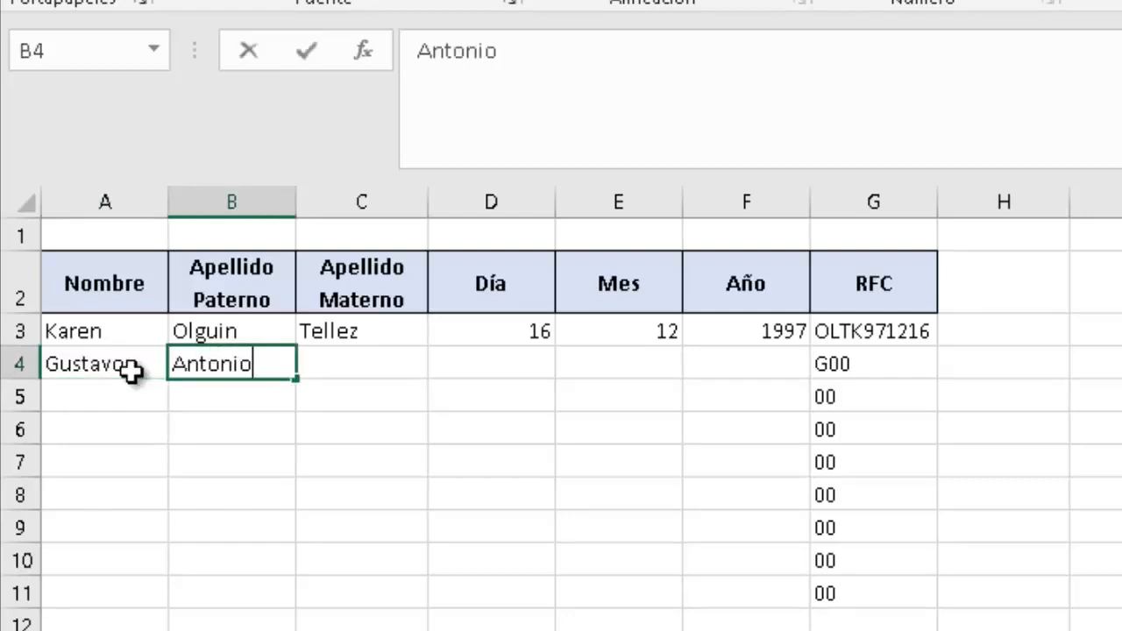
pyautogui.press('Return')
pyautogui.press('Up')
pyautogui.press('Right')
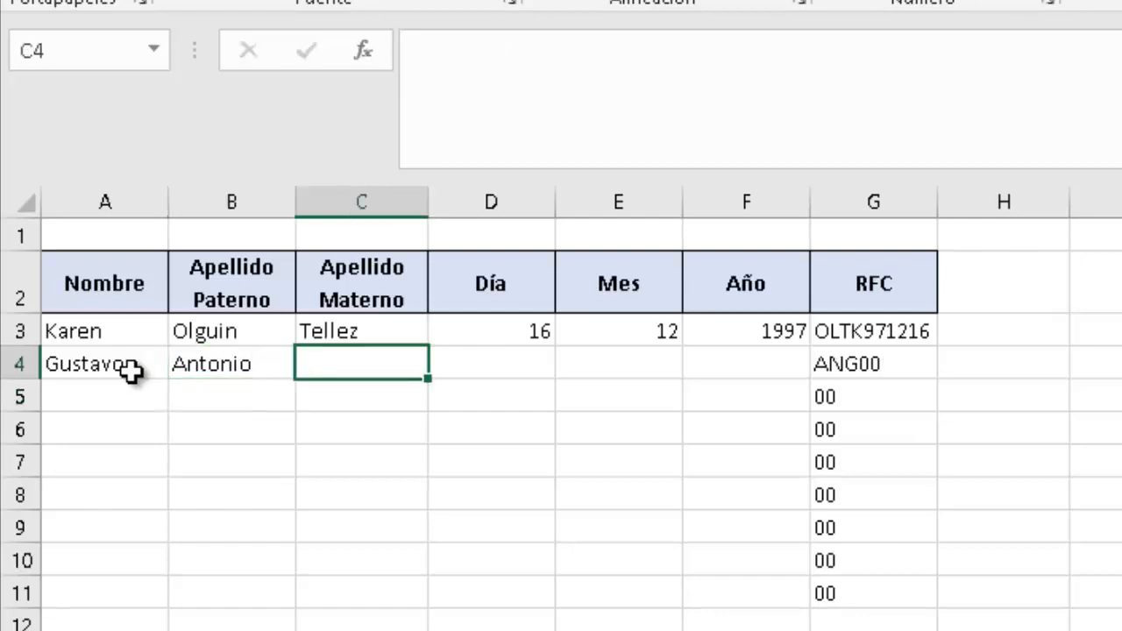
pyautogui.press('Return')
pyautogui.press('Up')
pyautogui.press('Left')
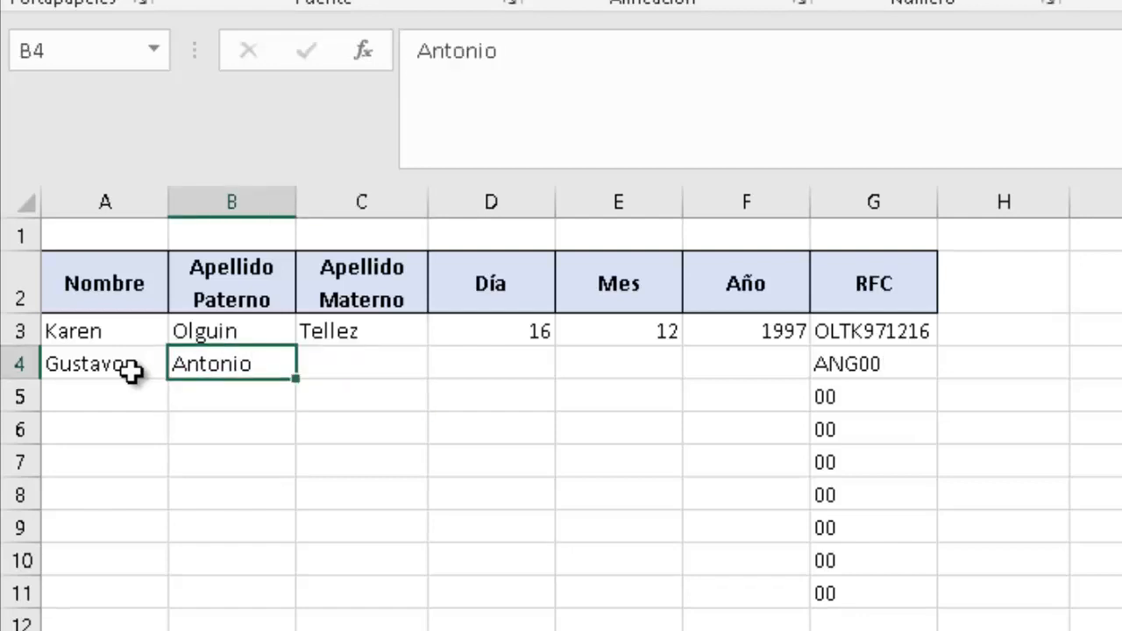
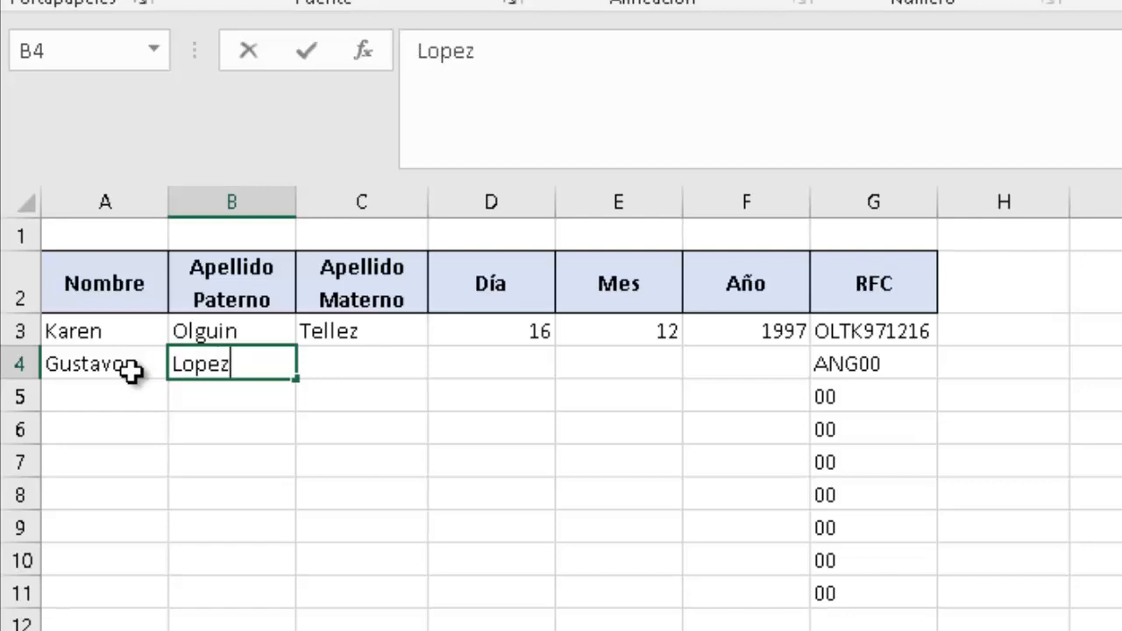
pyautogui.press('Return')
# Enter the second person's maternal surname in C4.
pyautogui.press('Up')
pyautogui.press('Right')
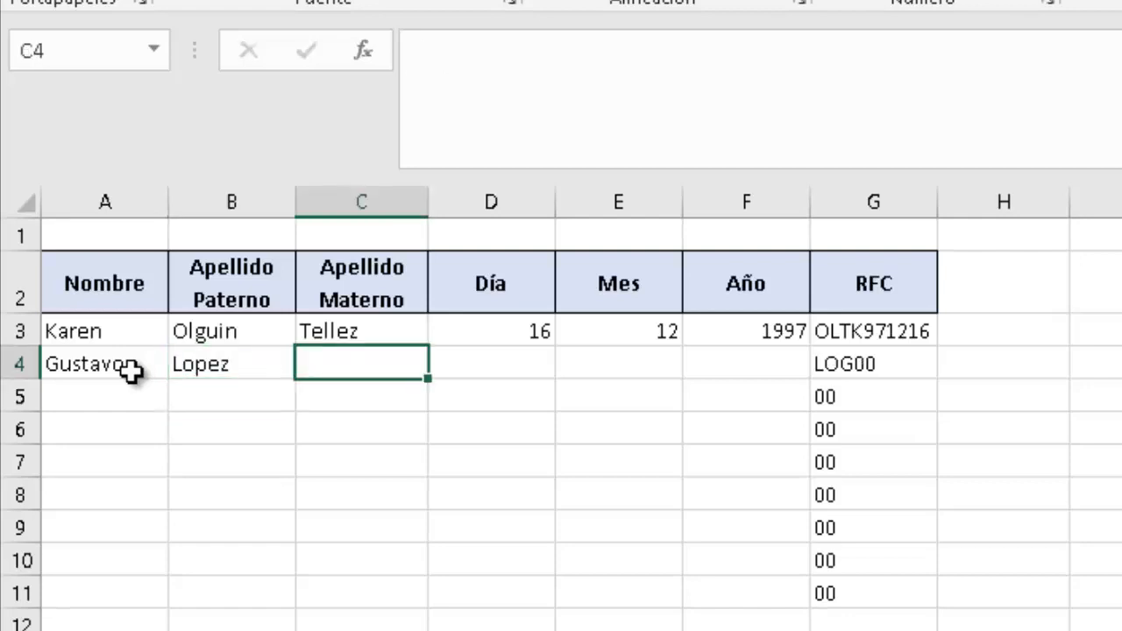
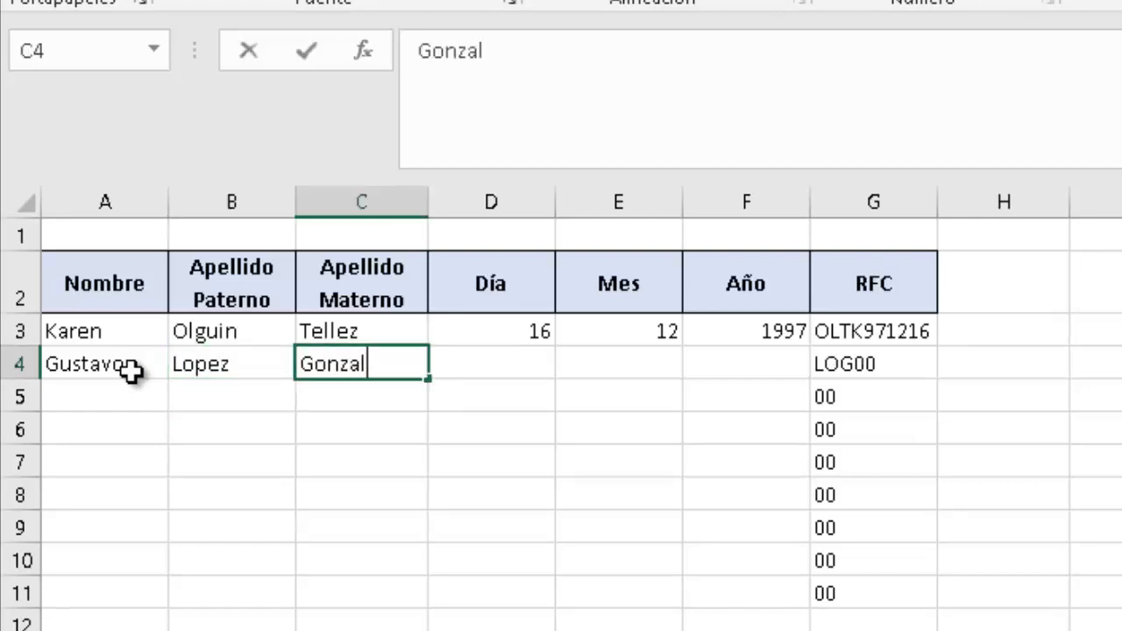
pyautogui.press('Return')
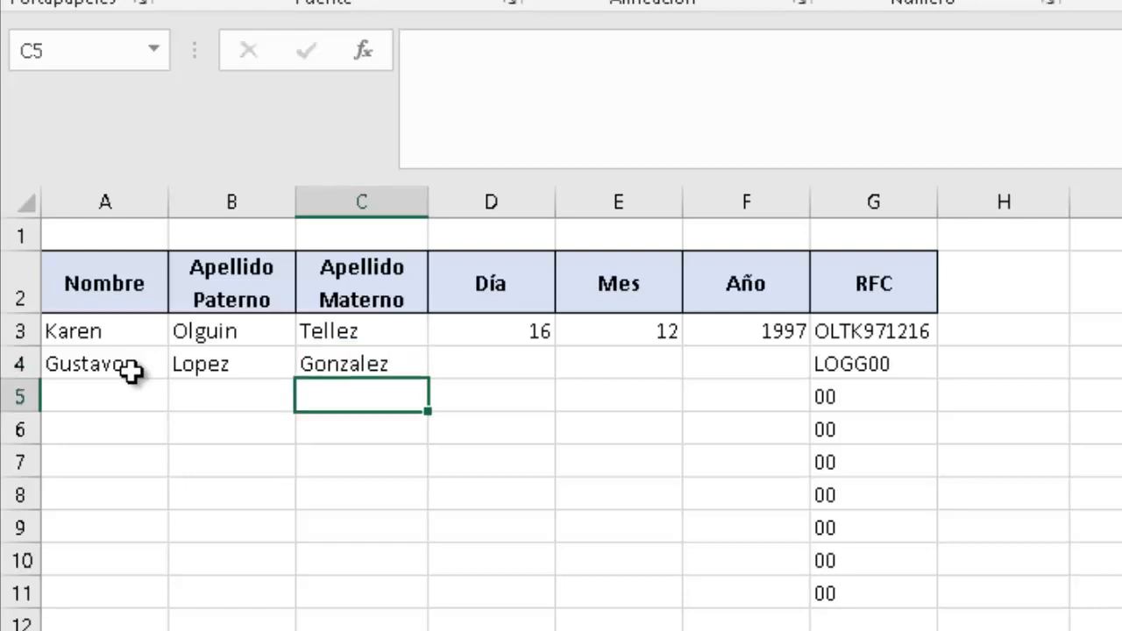
# Fill the birth date into D4:F4: day 16, month 2, year 1980.
pyautogui.press('Up')
pyautogui.press('Right')
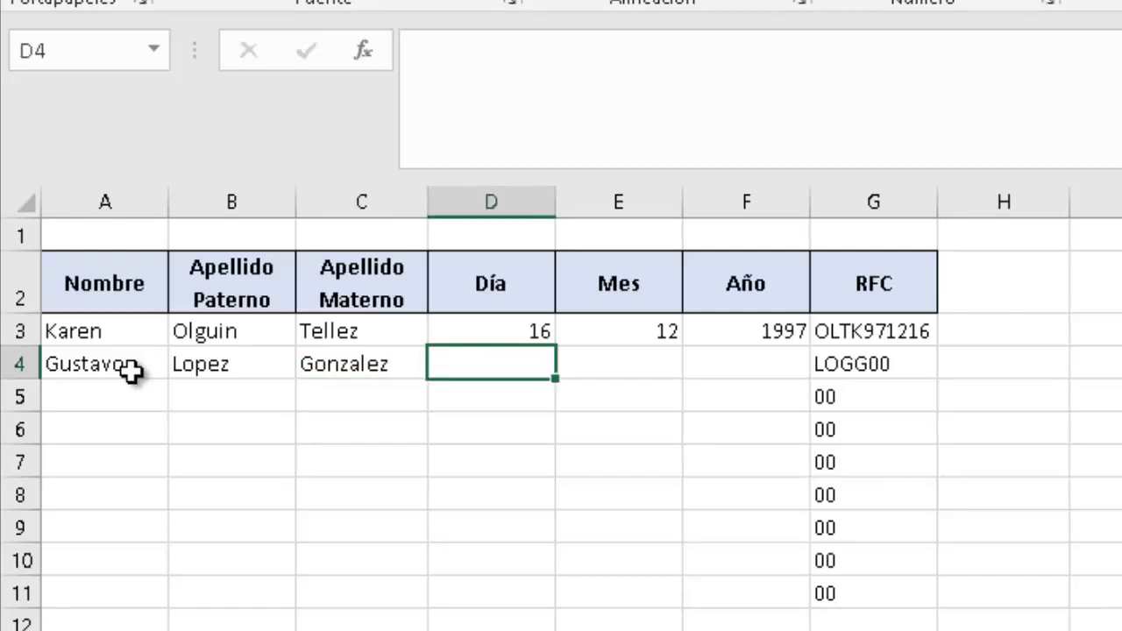
pyautogui.write('16')
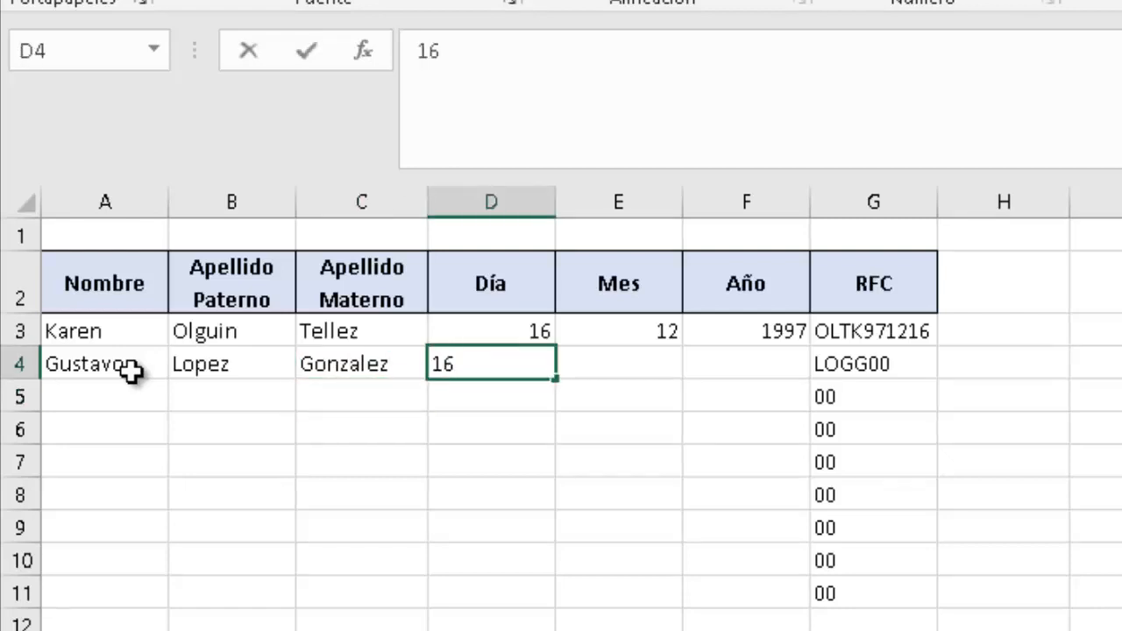
pyautogui.press('Tab')
pyautogui.write('2')
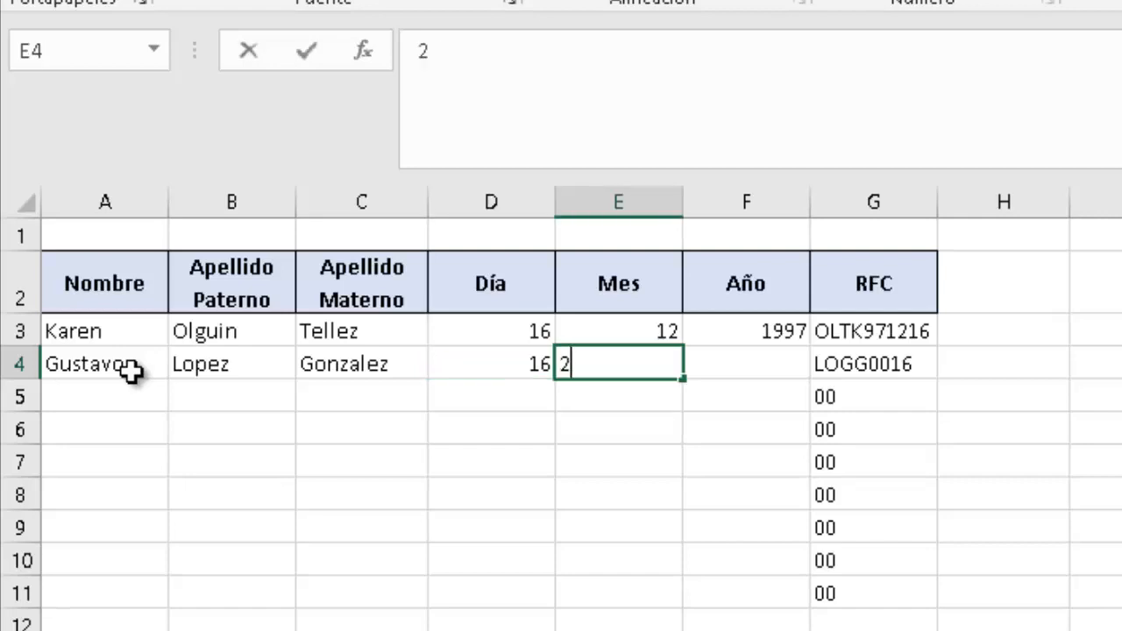
pyautogui.press('Tab')
pyautogui.write('1980')
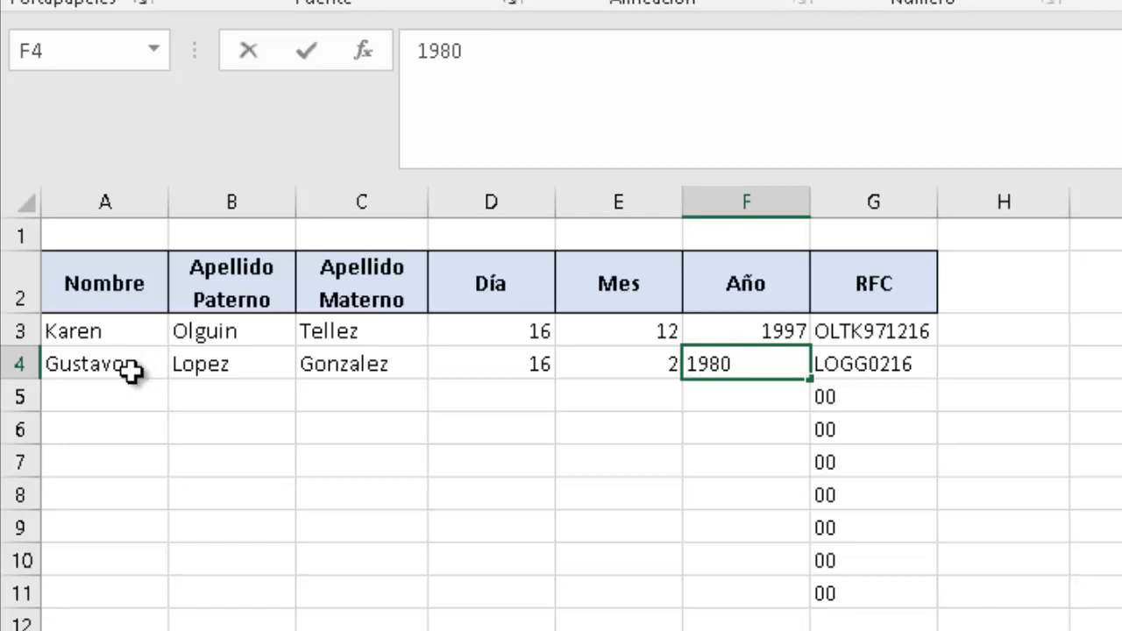
pyautogui.press('Return')
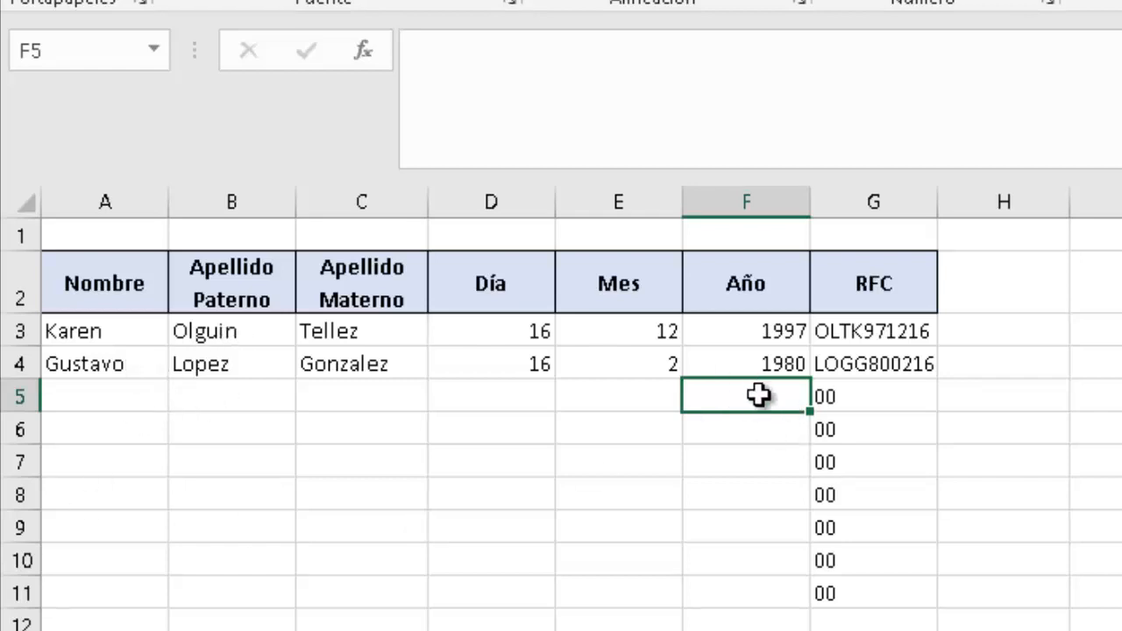
# Inspect the RFC formulas copied down column G and the data cells below row 4.
pyautogui.moveTo(756, 395); pyautogui.dragTo(938, 603)
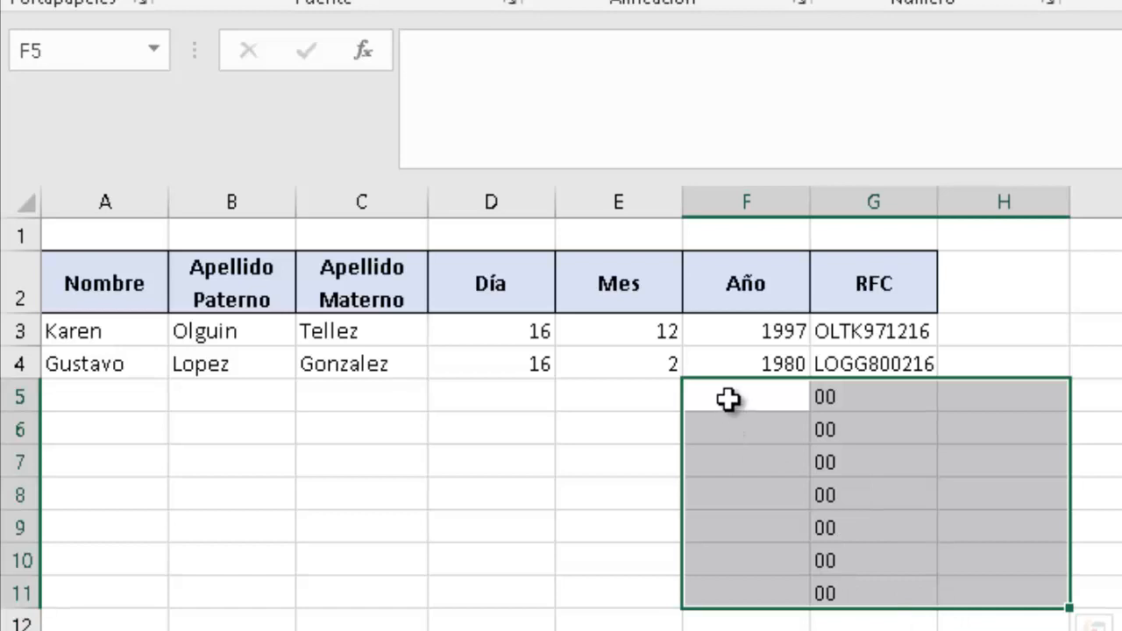
pyautogui.moveTo(616, 400); pyautogui.dragTo(618, 565)
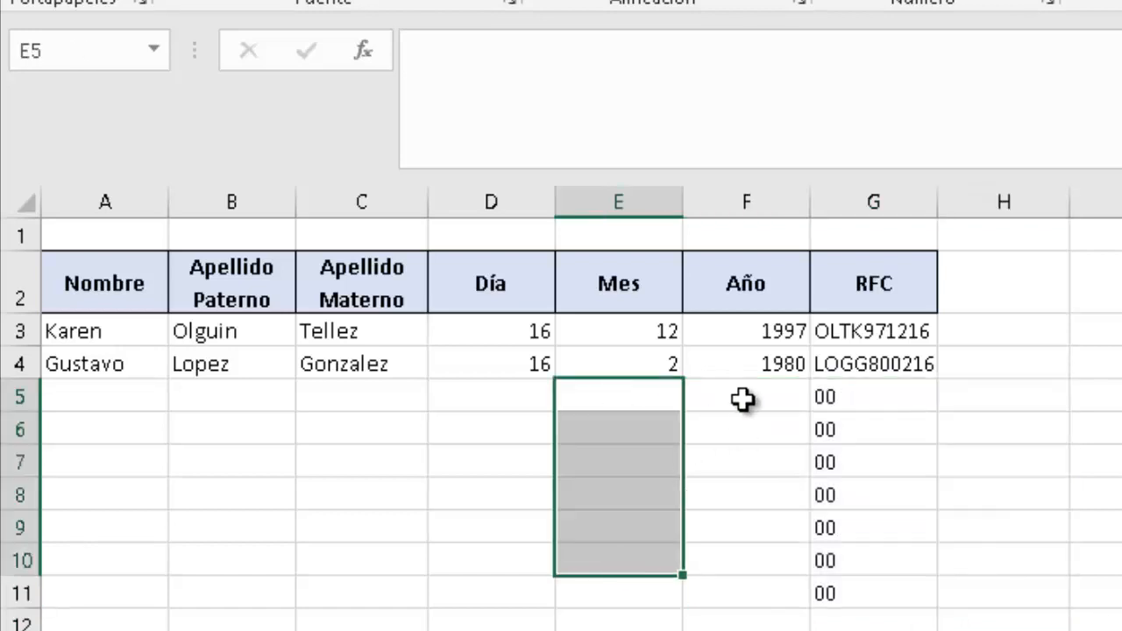
pyautogui.click(743, 400)
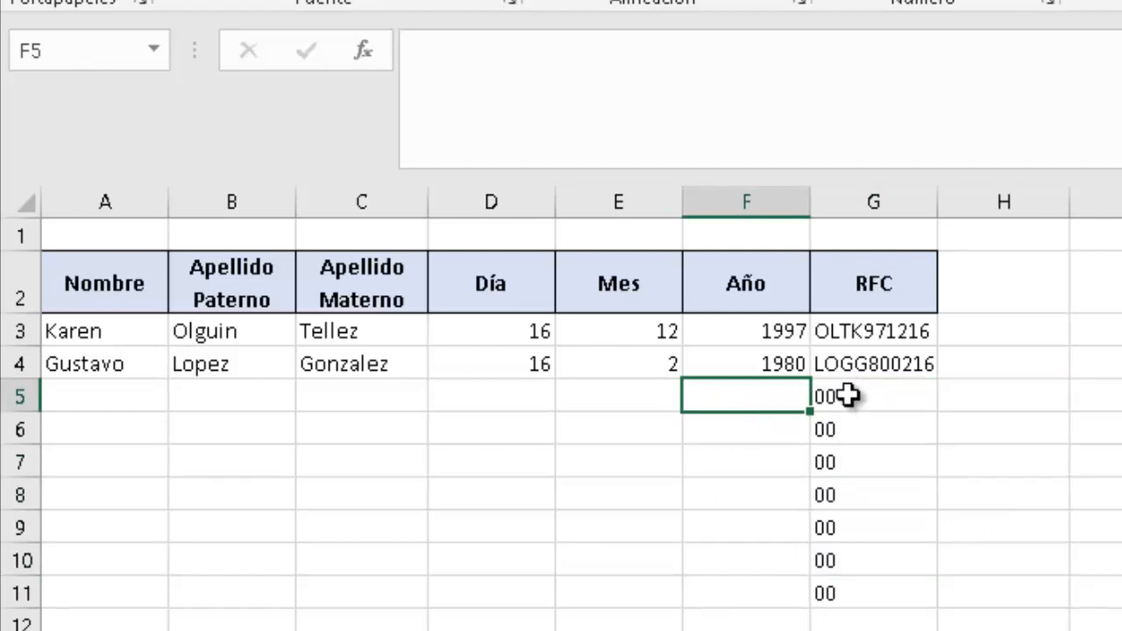
pyautogui.click(848, 396)
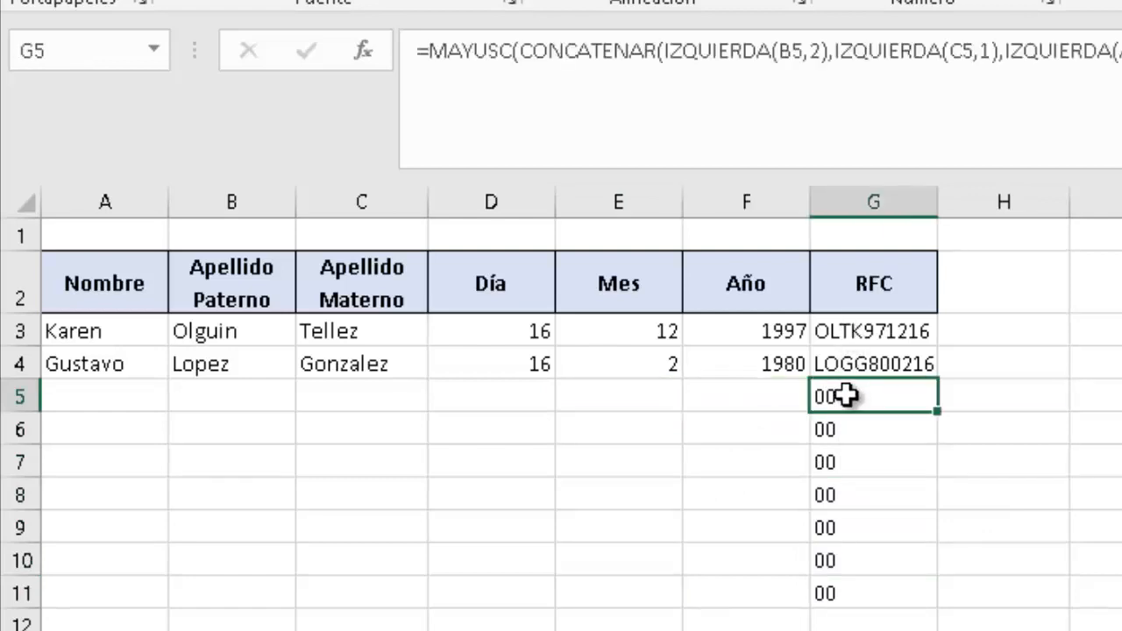
pyautogui.click(743, 400)
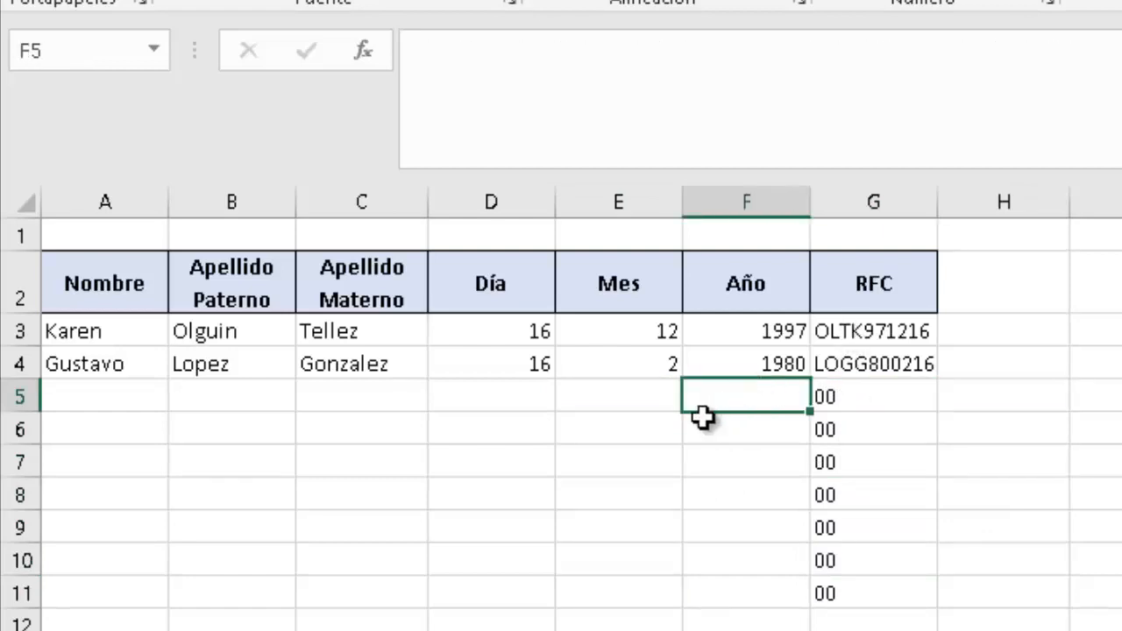
pyautogui.click(534, 401)
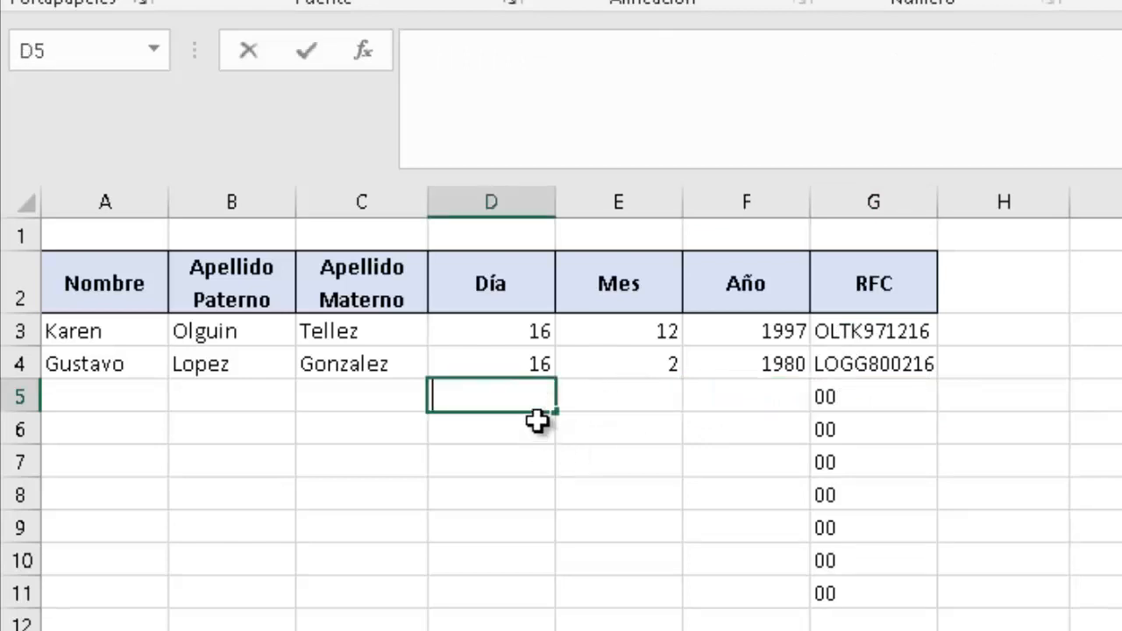
pyautogui.press('Escape')
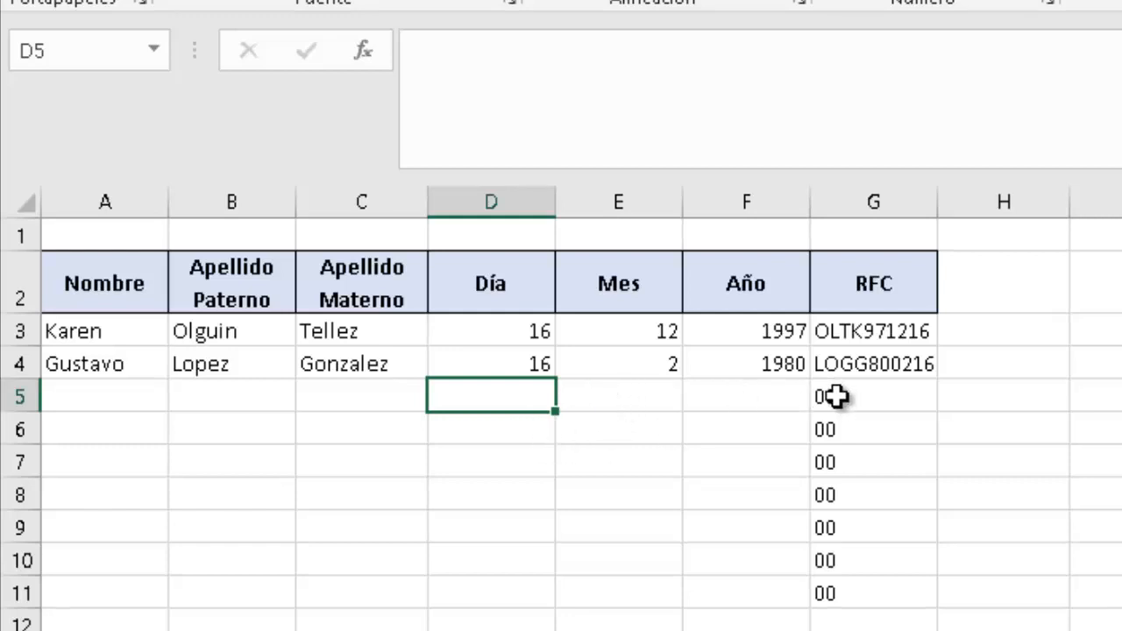
# Delete the placeholder 00 values in G5:G11, leaving only G3 and G4.
pyautogui.moveTo(835, 396); pyautogui.dragTo(830, 610)
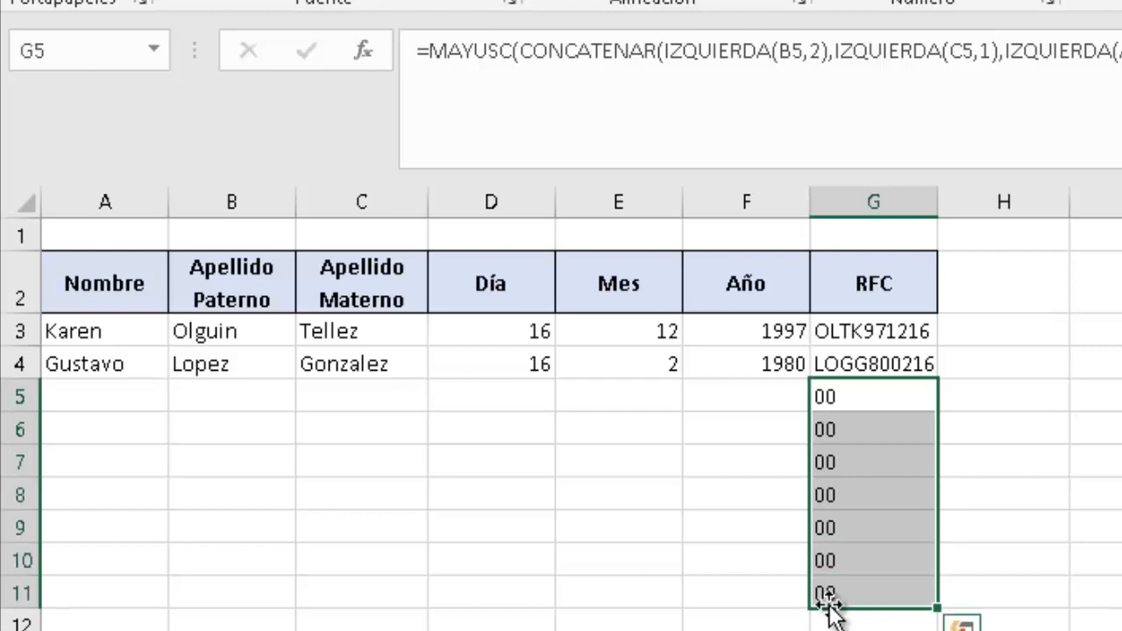
pyautogui.press('Delete')
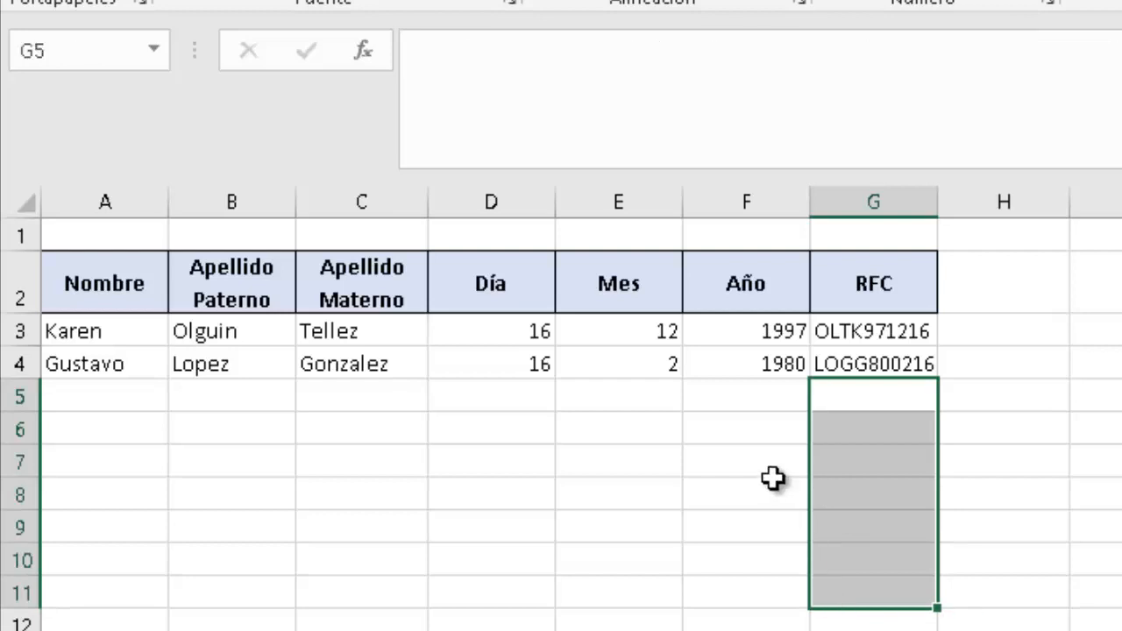
pyautogui.click(833, 401)
pyautogui.click(843, 429)
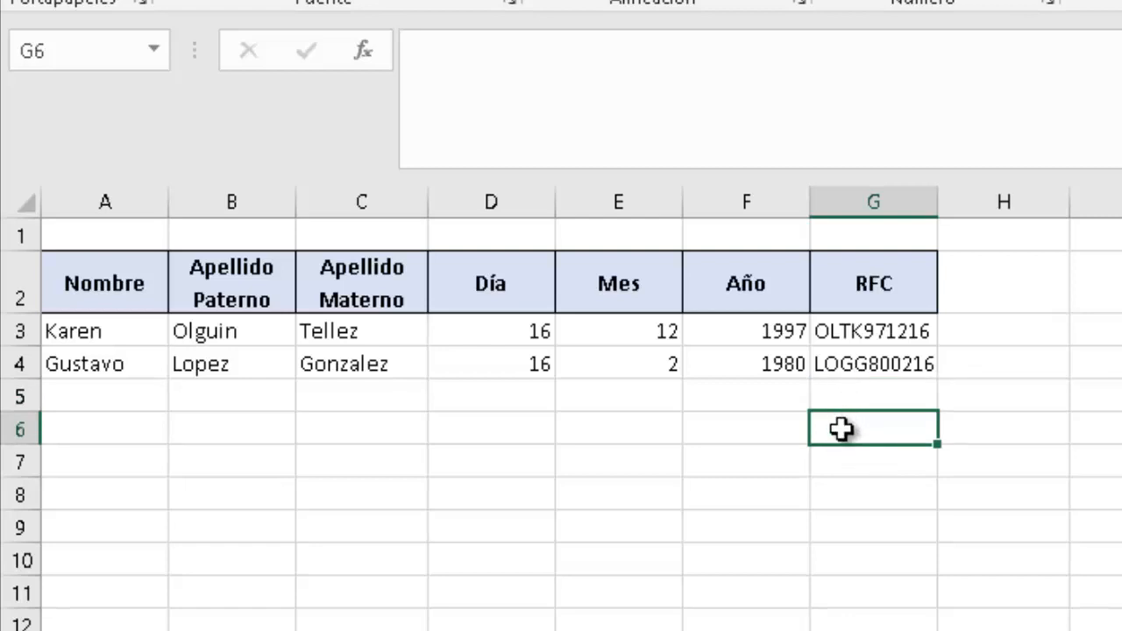
# Copy both people's data from A3:F4 into A6:F7, then go to the empty cell G6.
pyautogui.press('Left')
pyautogui.press('Left')
pyautogui.press('Up')
pyautogui.press('Up')
pyautogui.press('Up')
pyautogui.press('Left')
pyautogui.press('Left')
pyautogui.press('Left')
pyautogui.press('Left')
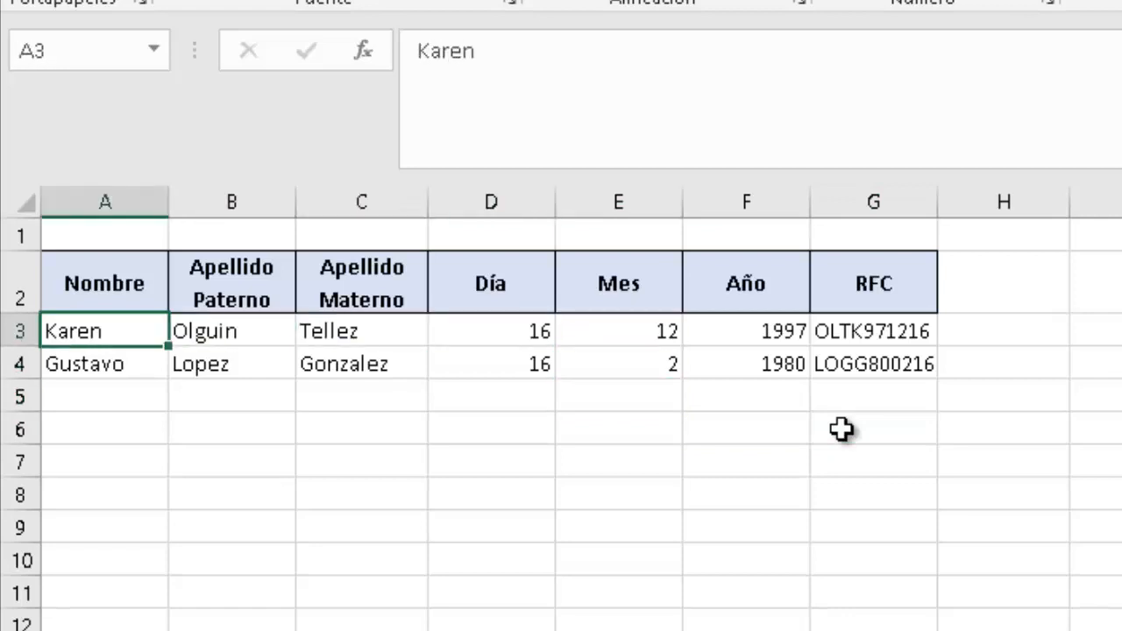
pyautogui.hotkey('shift', 'Right')
pyautogui.hotkey('shift', 'Right')
pyautogui.hotkey('shift', 'Right')
pyautogui.hotkey('shift', 'Right')
pyautogui.hotkey('shift', 'Right')
pyautogui.hotkey('shift', 'Down')
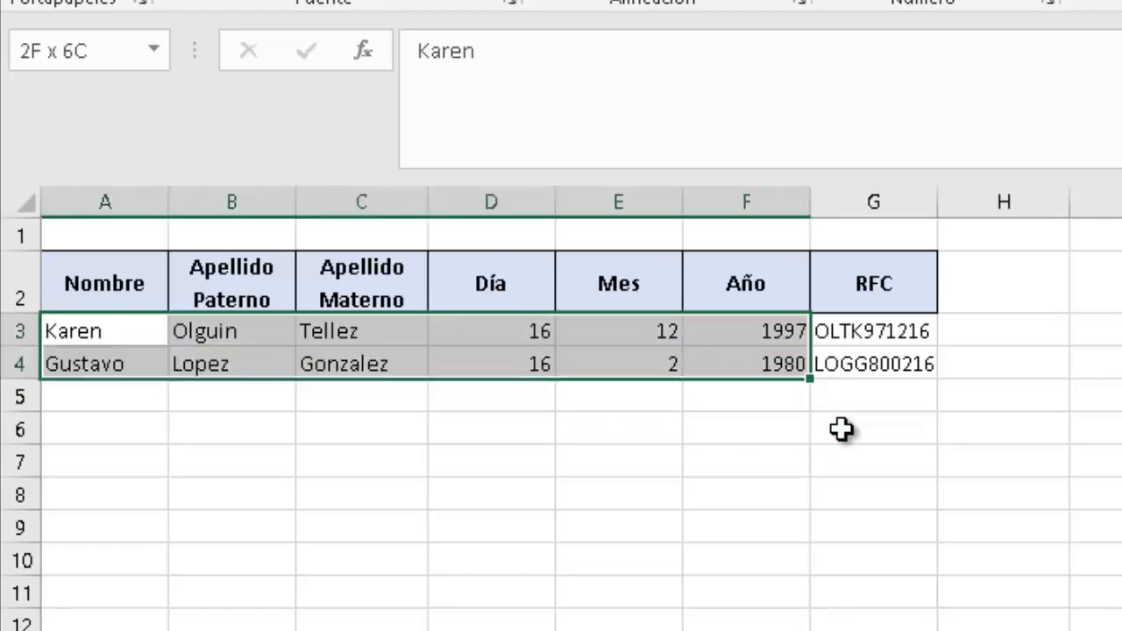
pyautogui.hotkey('ctrl', 'c')
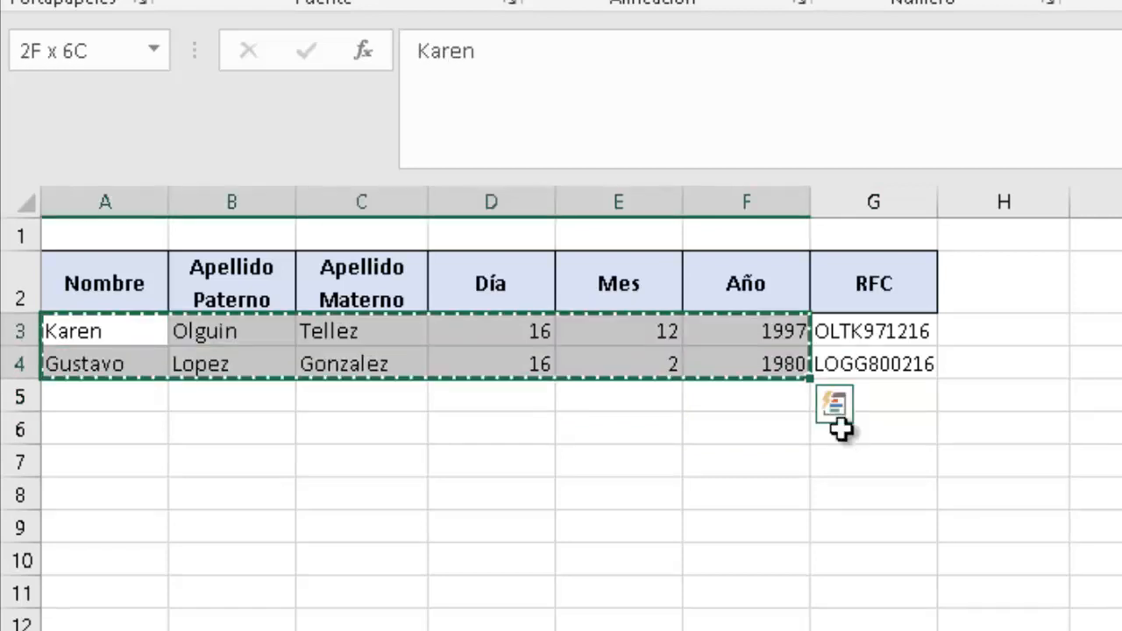
pyautogui.press('Down')
pyautogui.press('Down')
pyautogui.press('Down')
pyautogui.hotkey('ctrl', 'v')
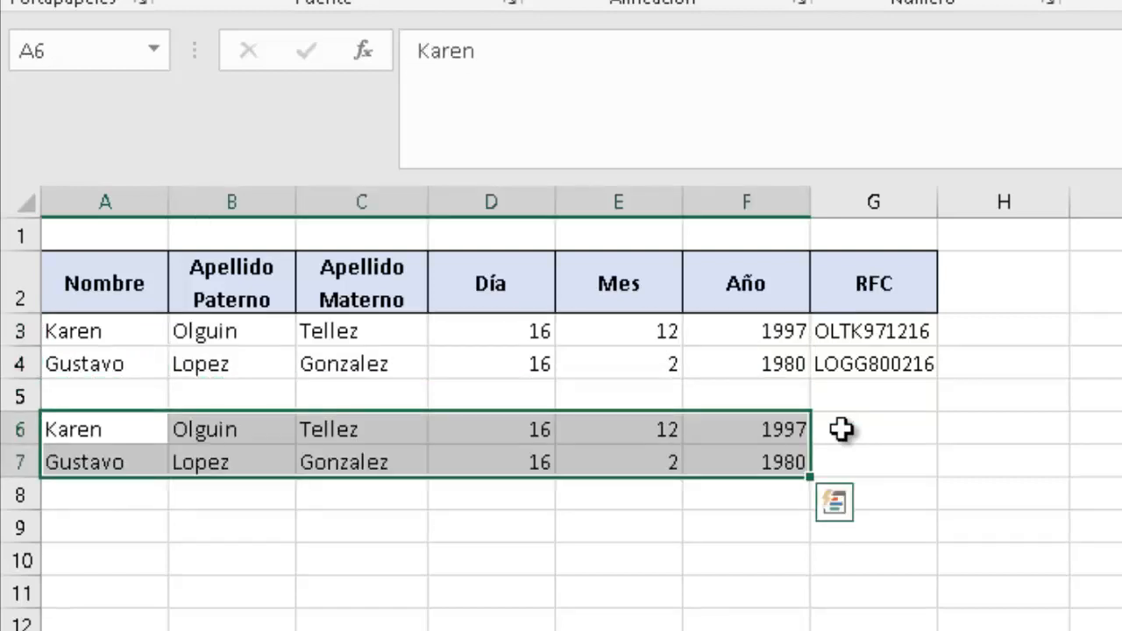
pyautogui.click(873, 428)
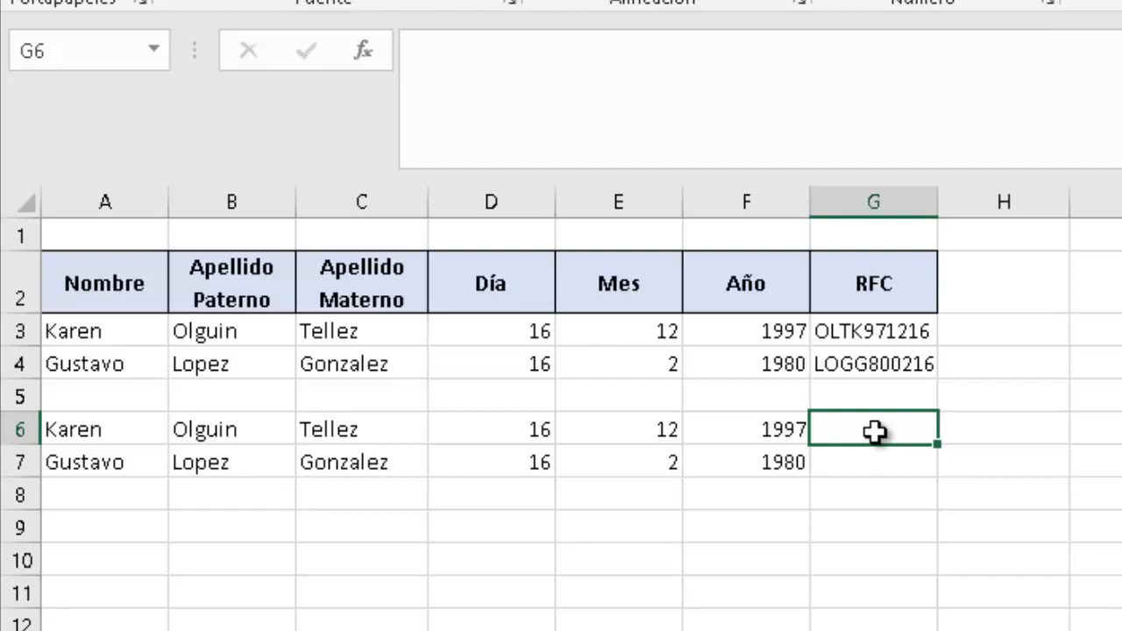
# Start G6's formula as =MAYUSC(IZQUIERDA(B6,2)& to take the paternal surname's first two letters.
pyautogui.write('=')
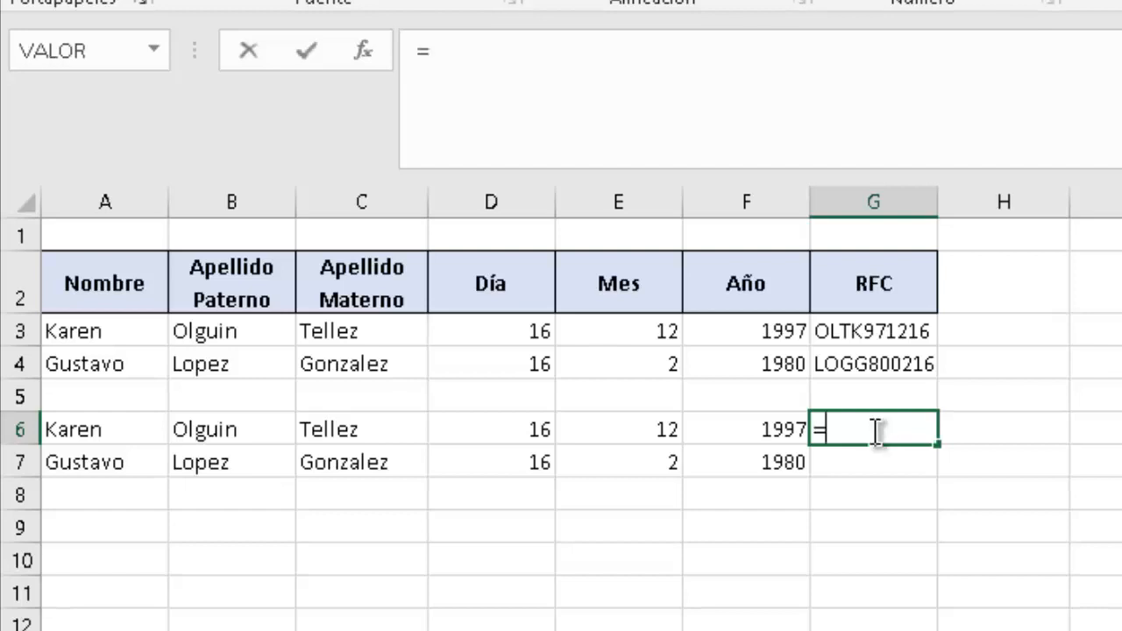
pyautogui.write('mayu')
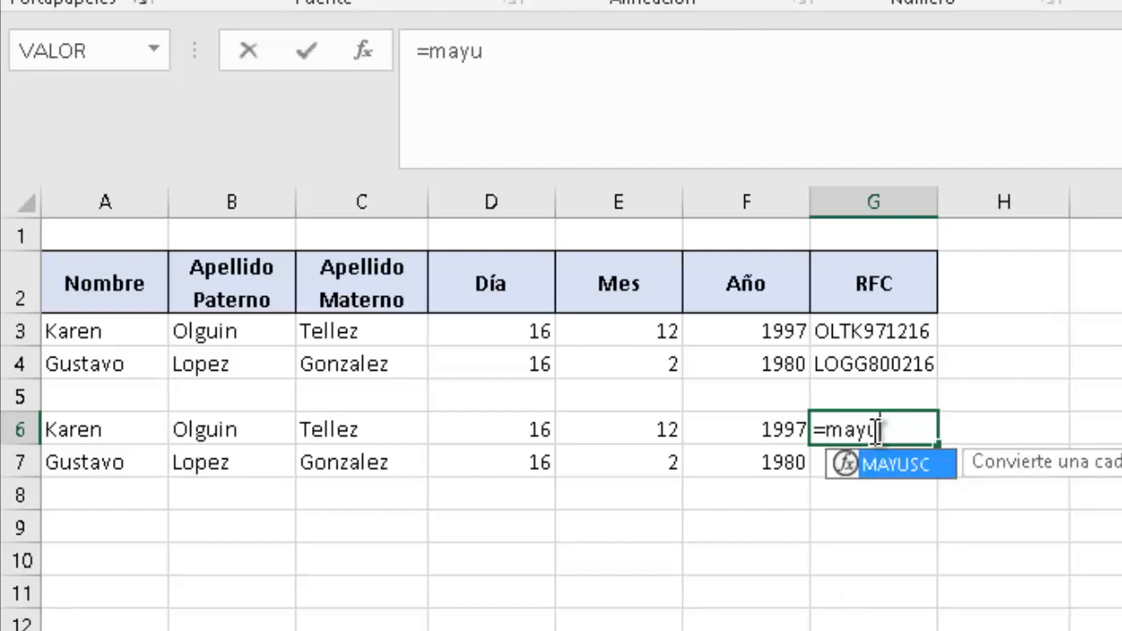
pyautogui.press('Tab')
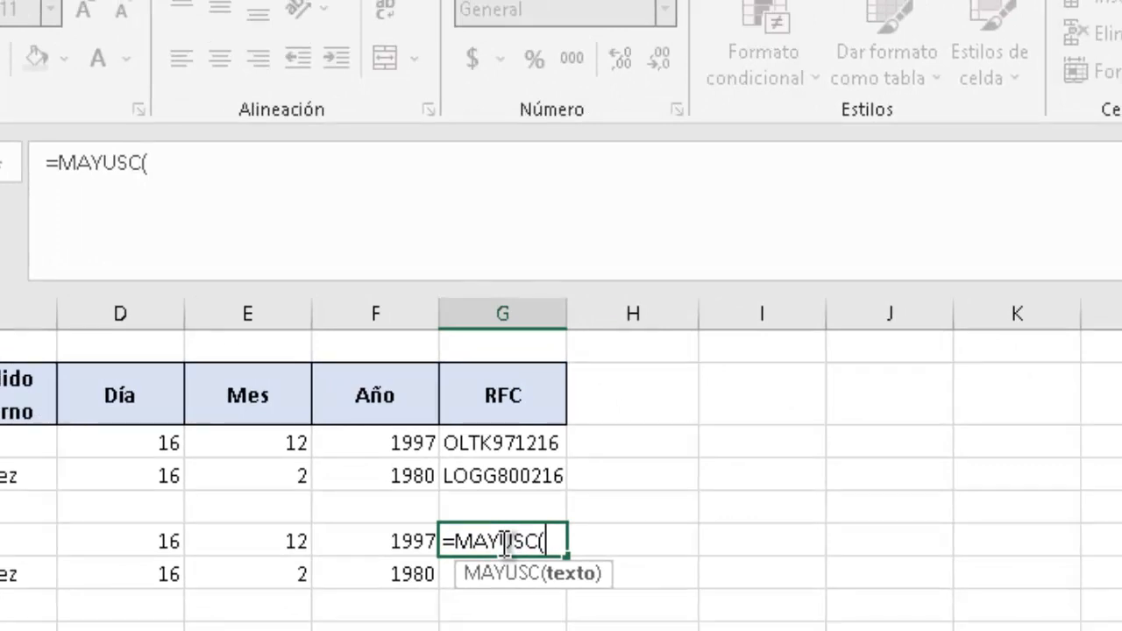
pyautogui.write('i')
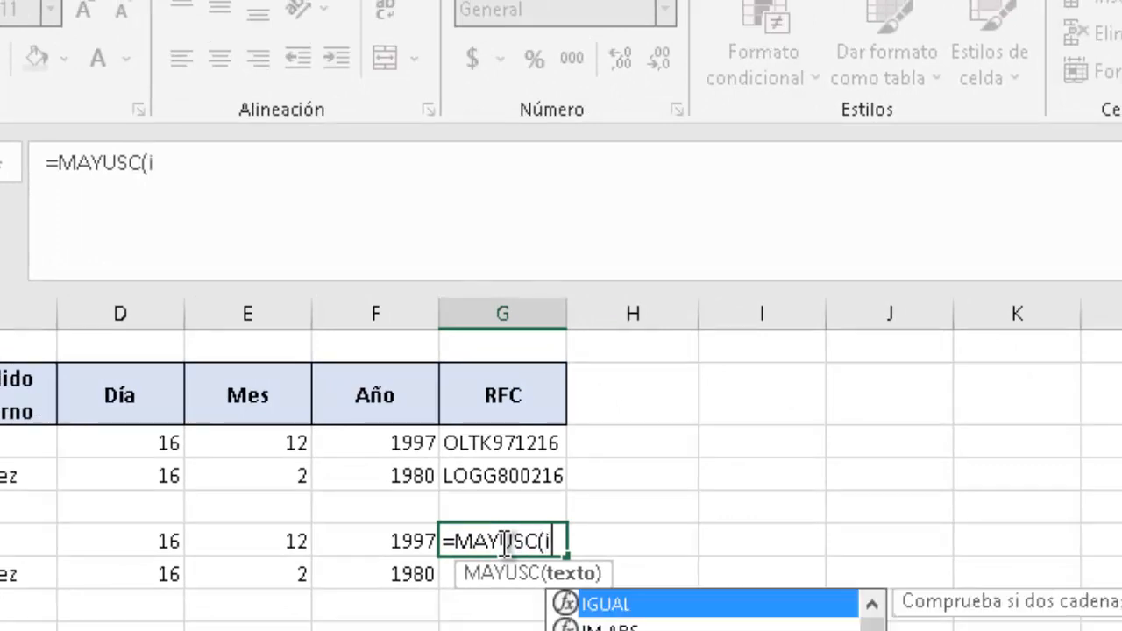
pyautogui.write('z')
pyautogui.press('Tab')
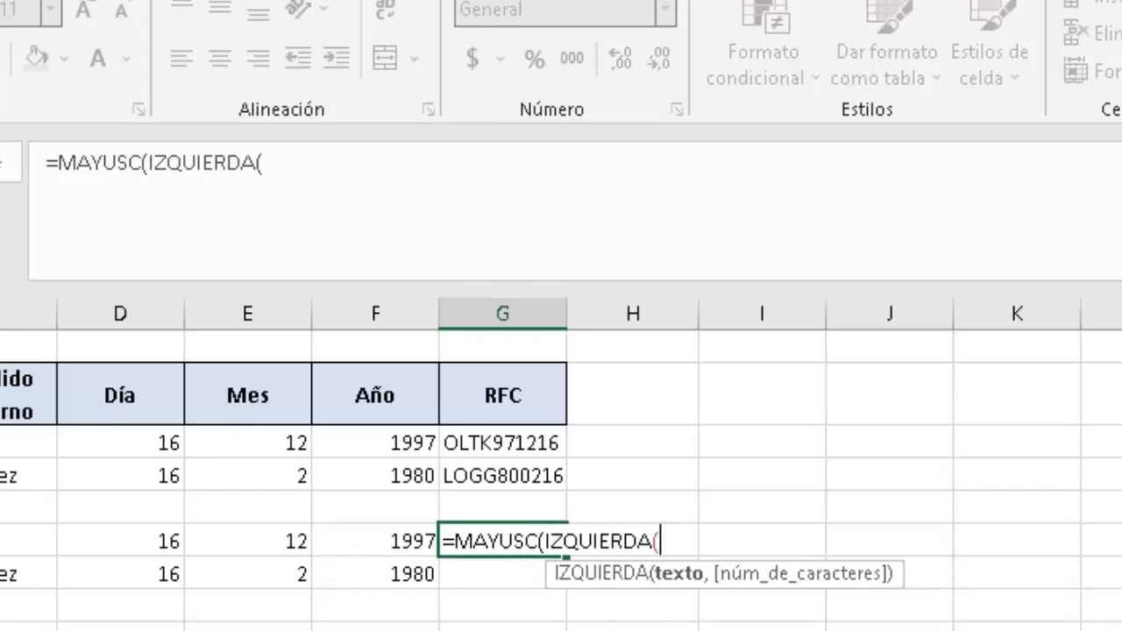
pyautogui.write('B6')
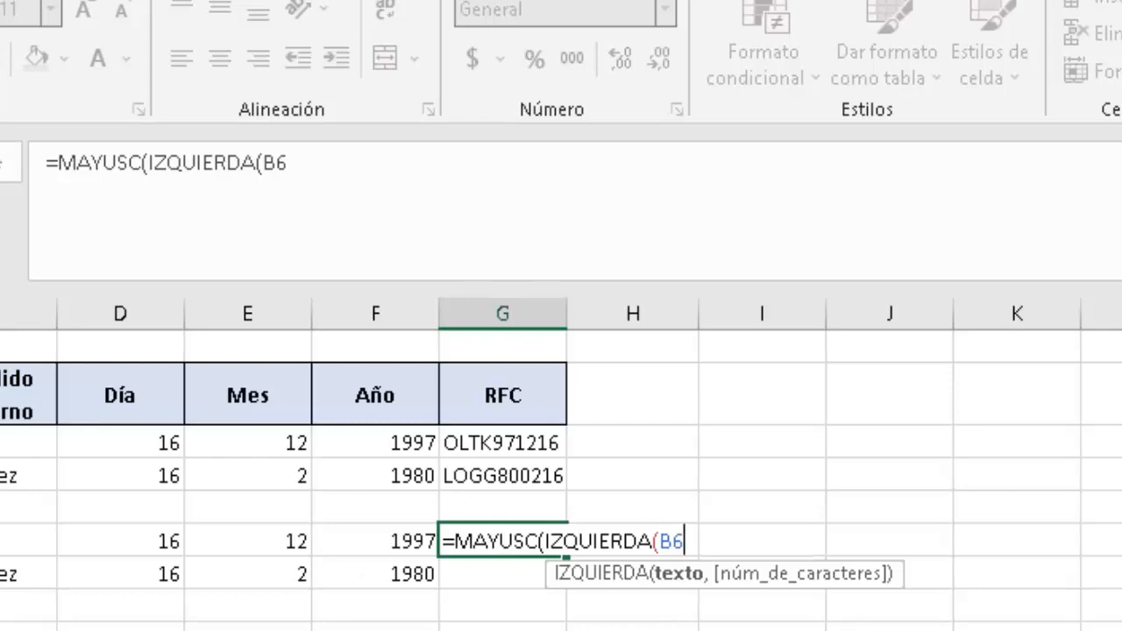
pyautogui.write(',')
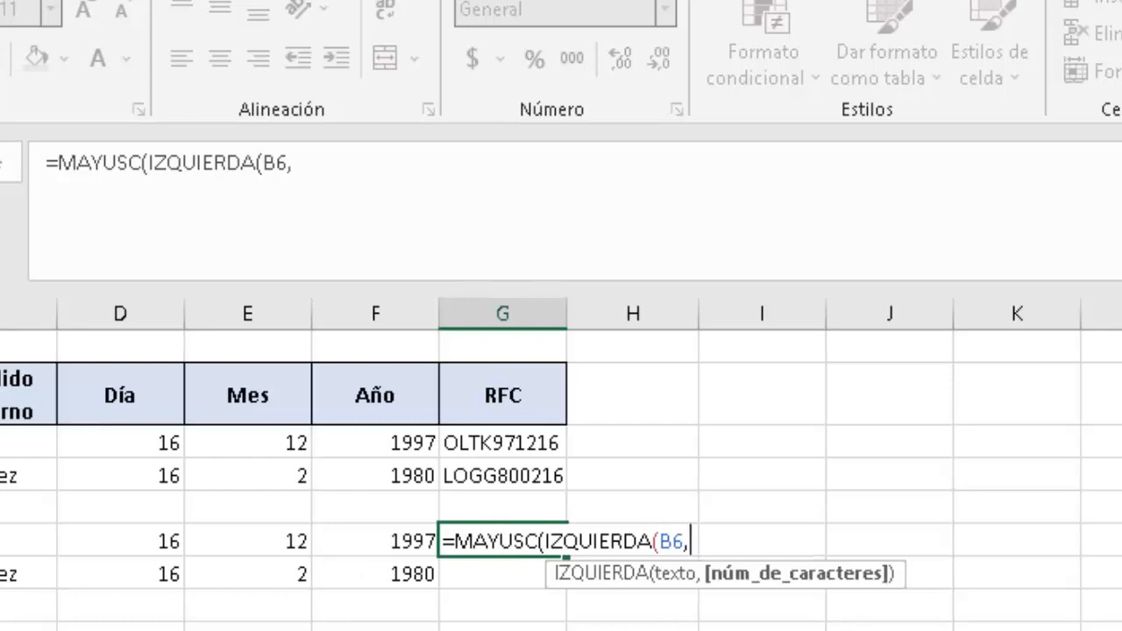
pyautogui.write('2)')
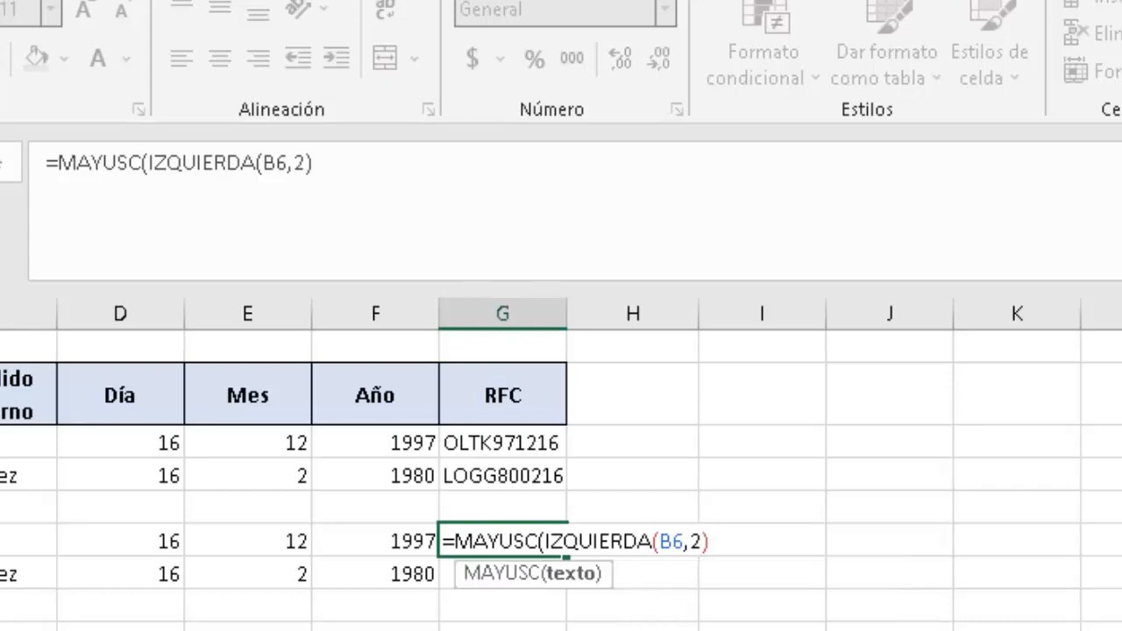
pyautogui.write('&iz')
# Append IZQUIERDA(C6,1)&IZQUIERDA(A6,1) for the maternal surname and first-name initials.
pyautogui.press('Tab')
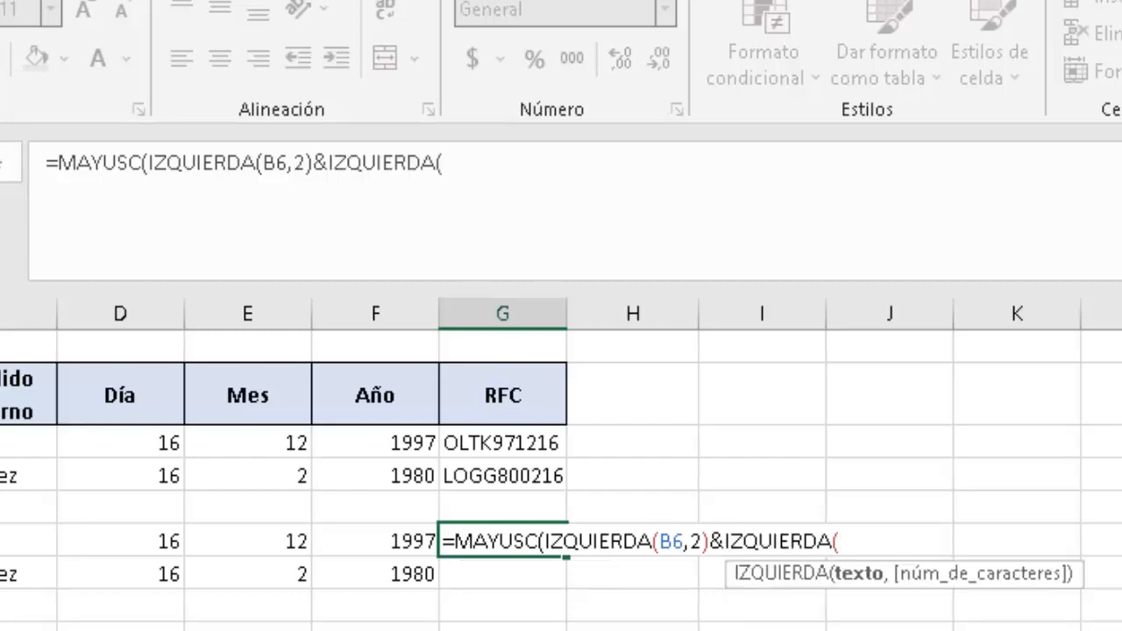
pyautogui.click(5, 537)
pyautogui.write(',')
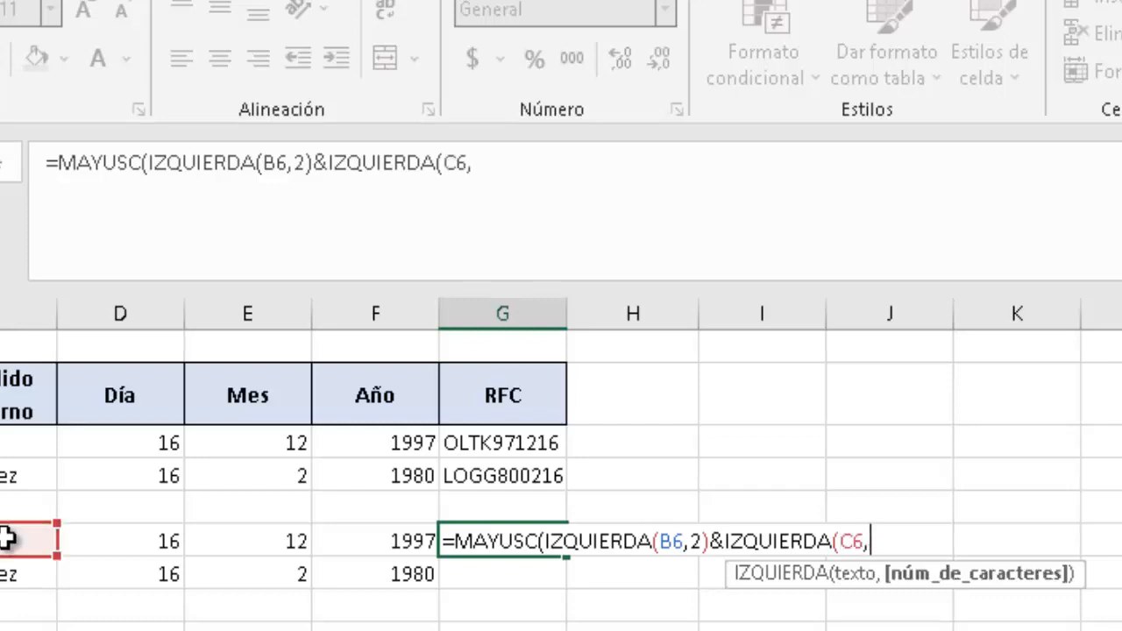
pyautogui.write('1)')
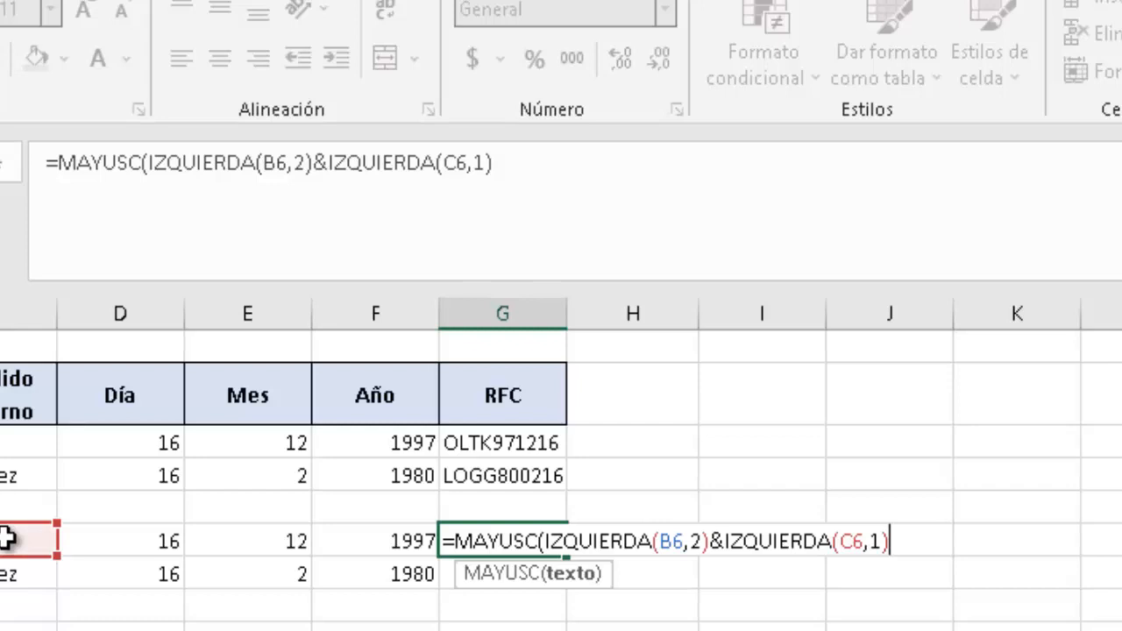
pyautogui.write('&iz')
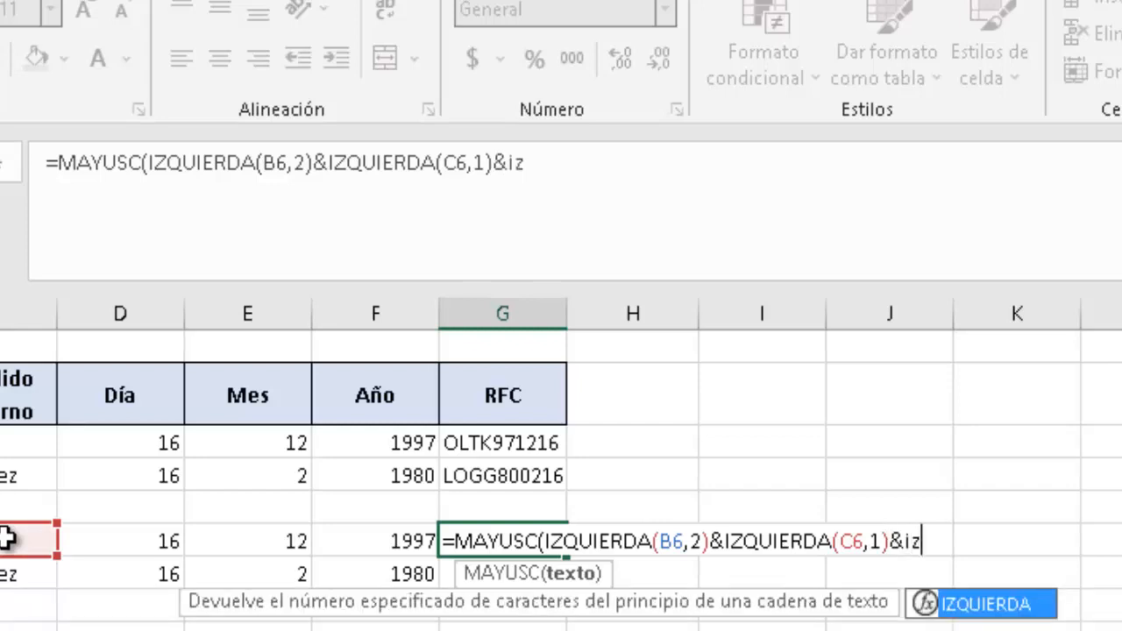
pyautogui.press('Tab')
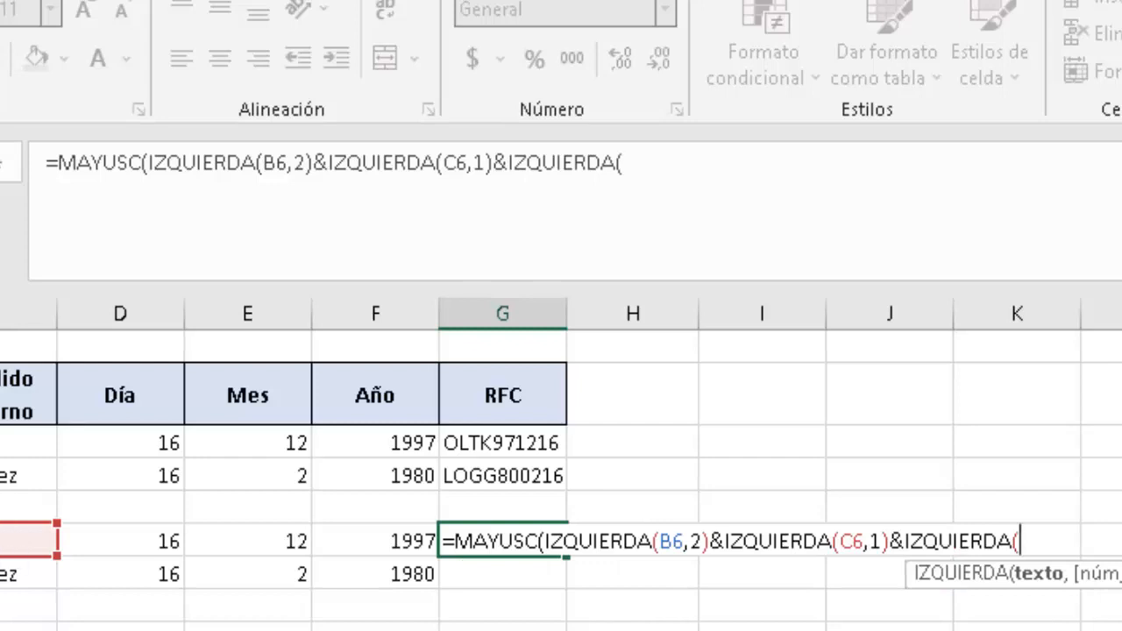
pyautogui.write('A6,')
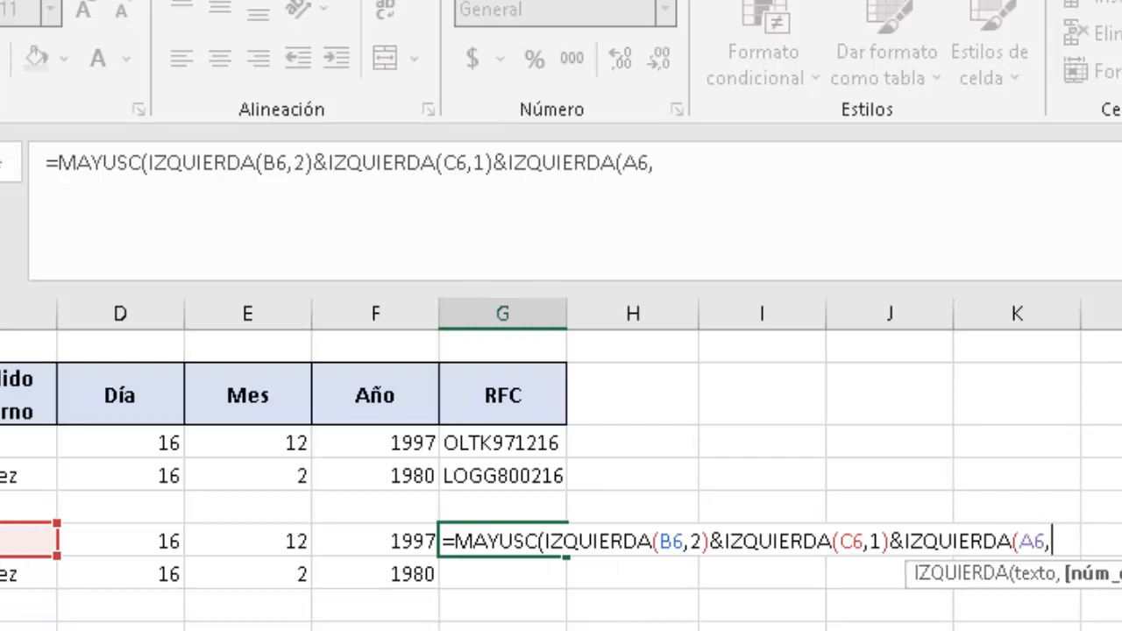
pyautogui.write('1)')
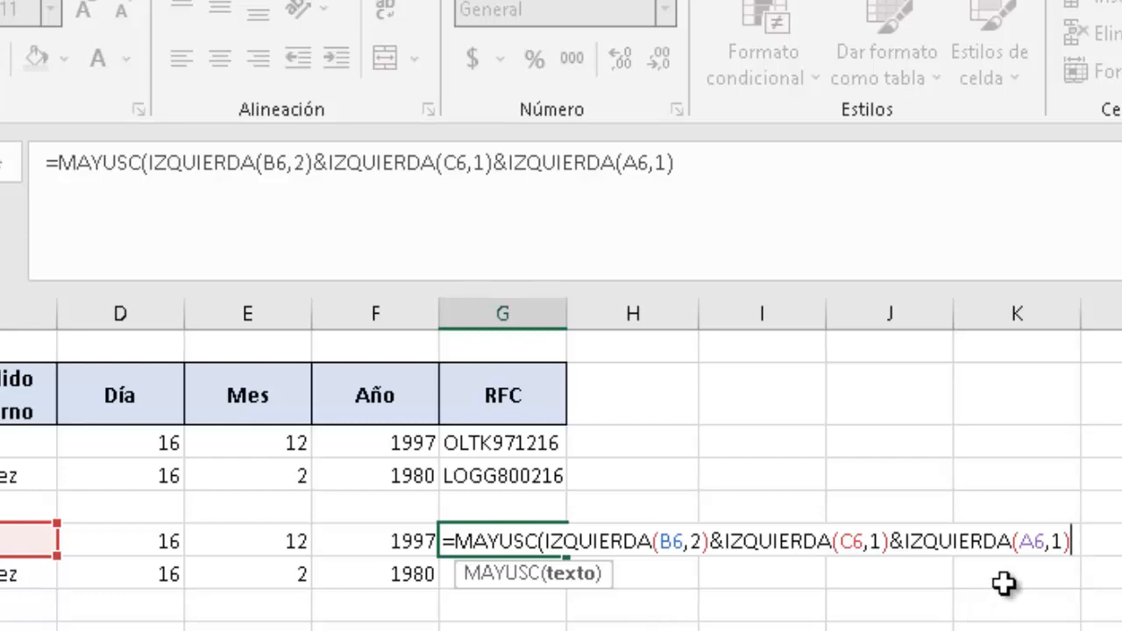
pyautogui.write('&')
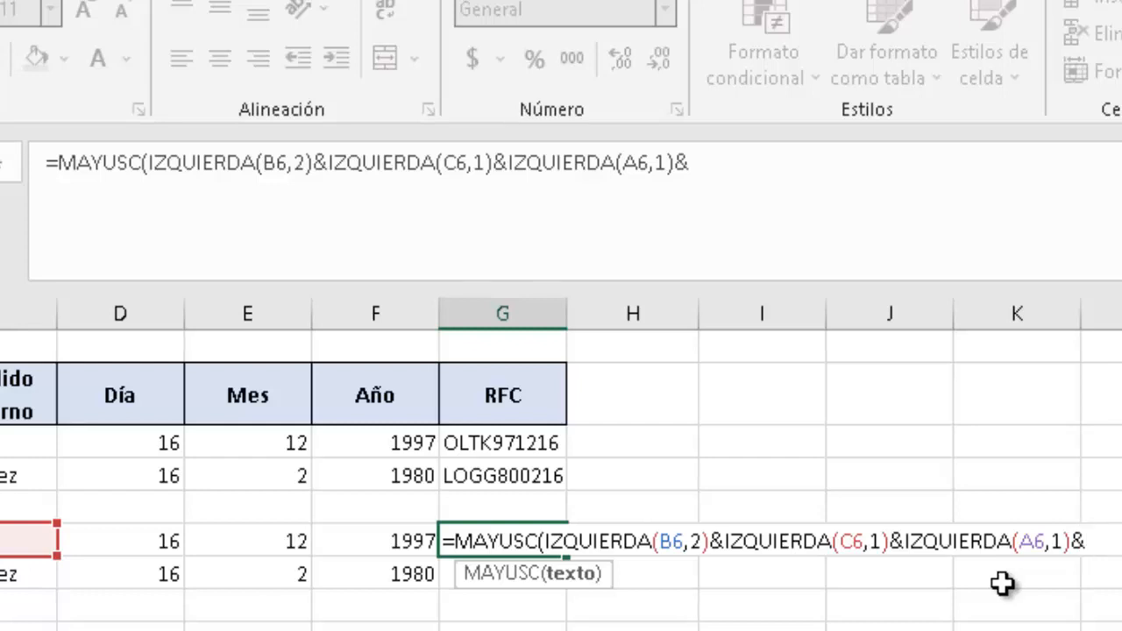
pyautogui.write('dere')
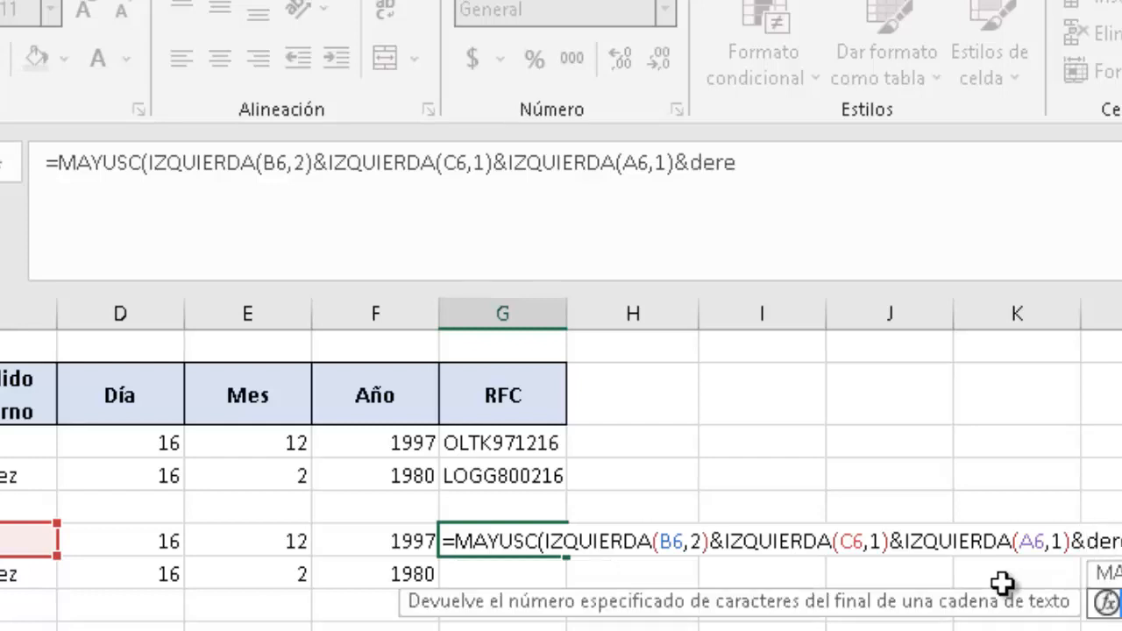
pyautogui.press('Tab')
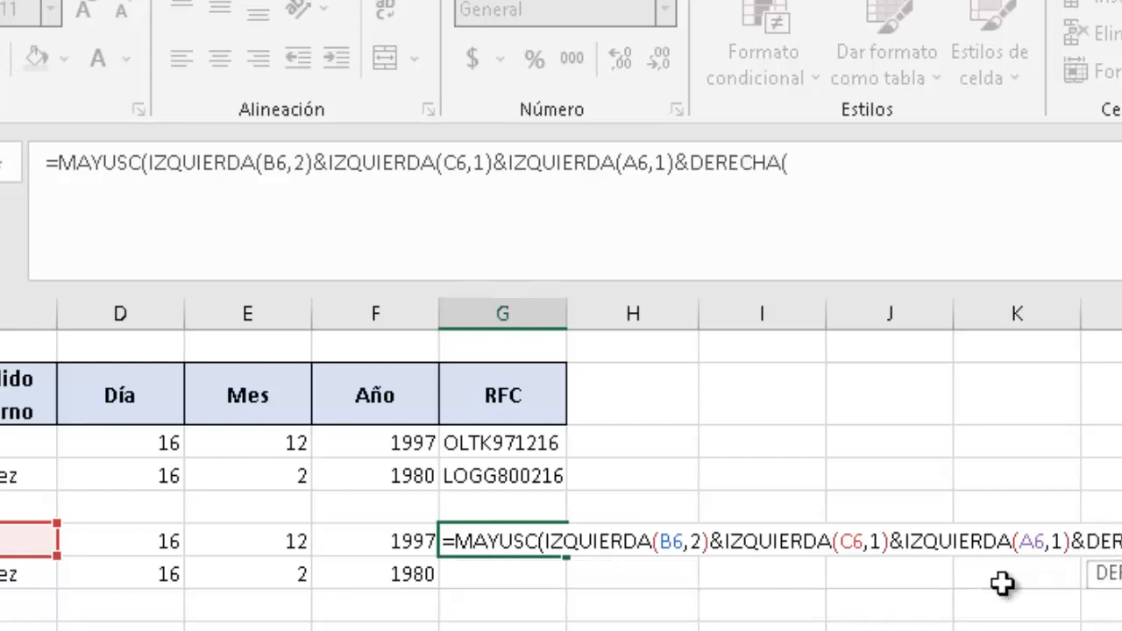
pyautogui.click(366, 539)
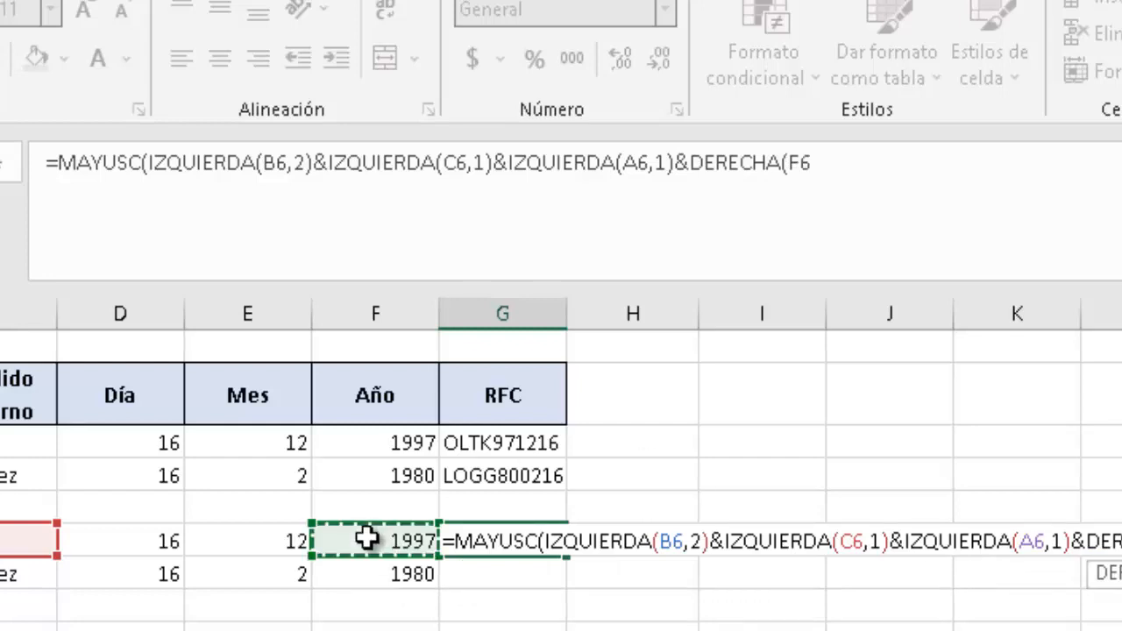
pyautogui.write(',2')
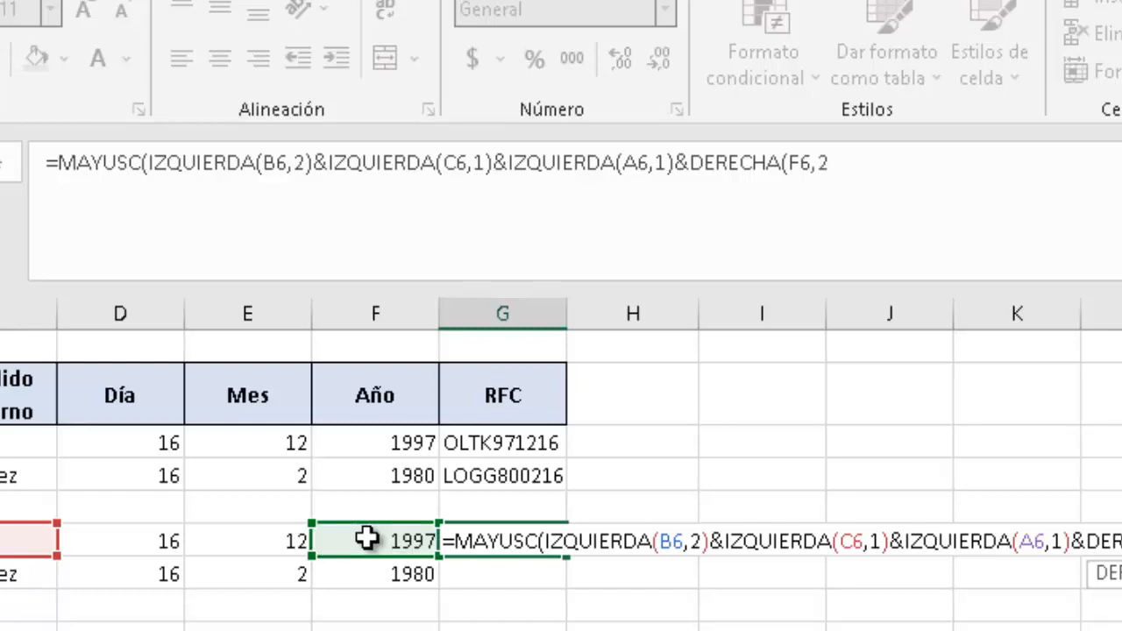
pyautogui.write(')')
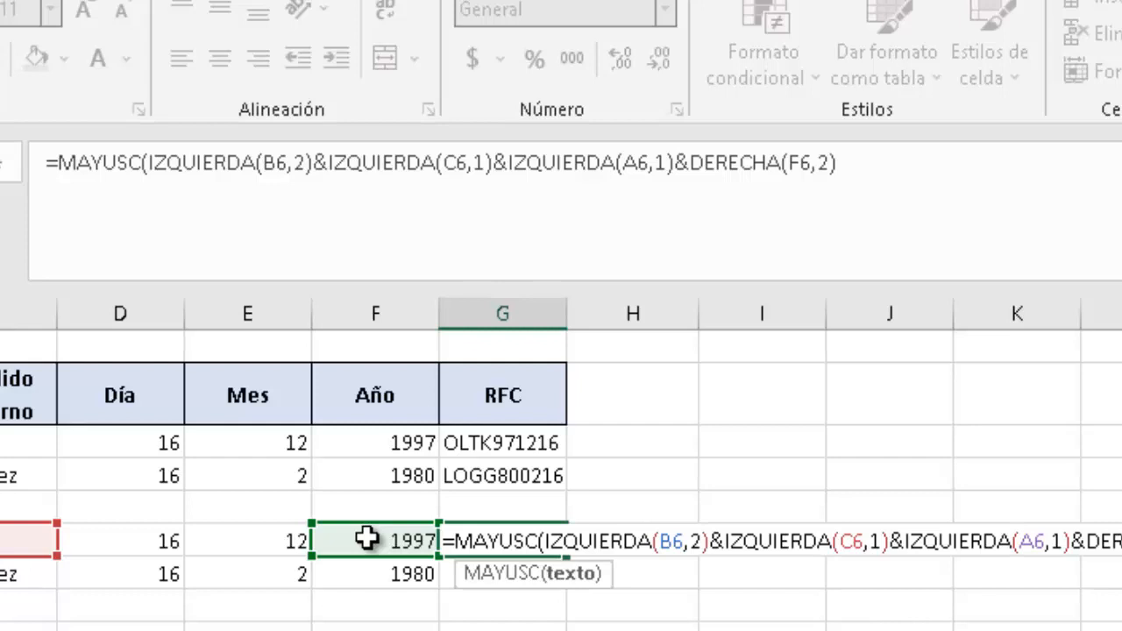
pyautogui.write('&')
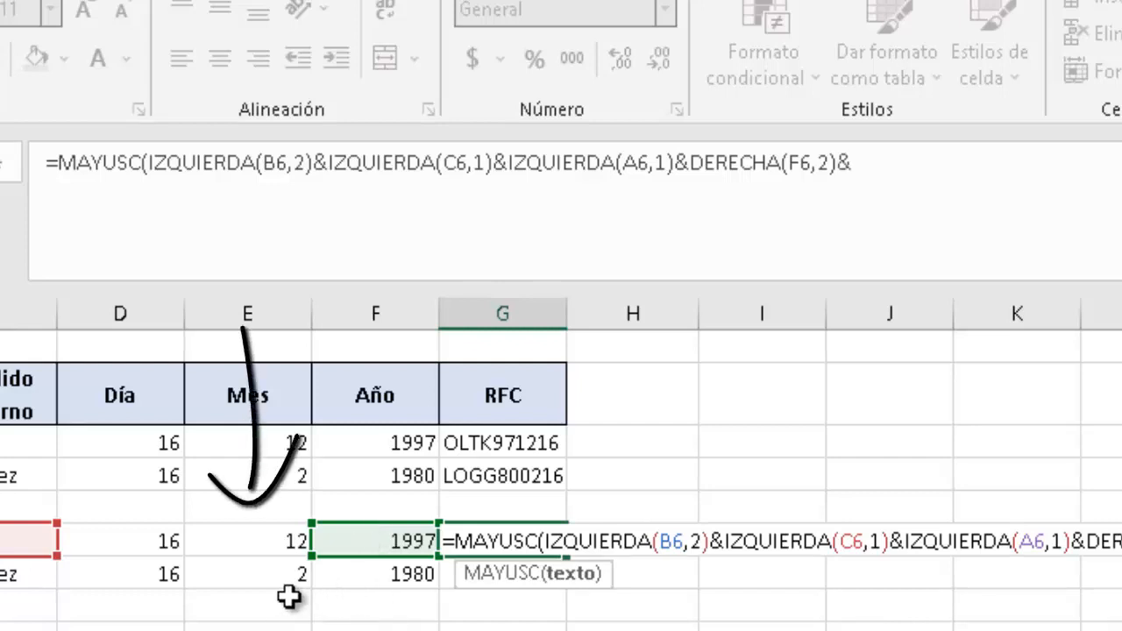
pyautogui.click(244, 540)
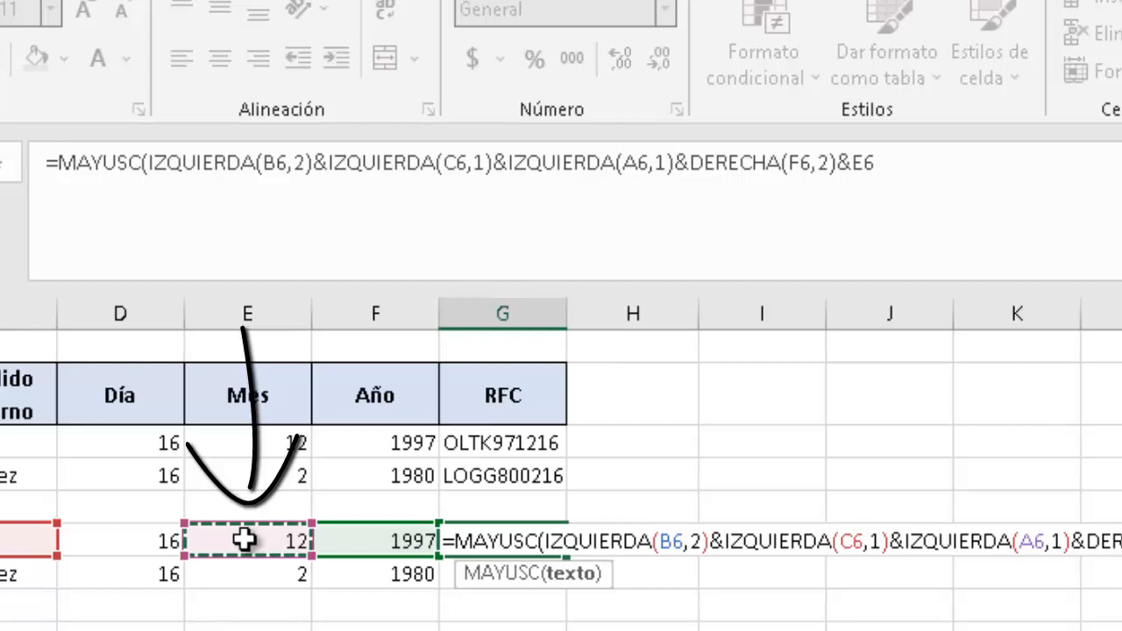
pyautogui.write('&')
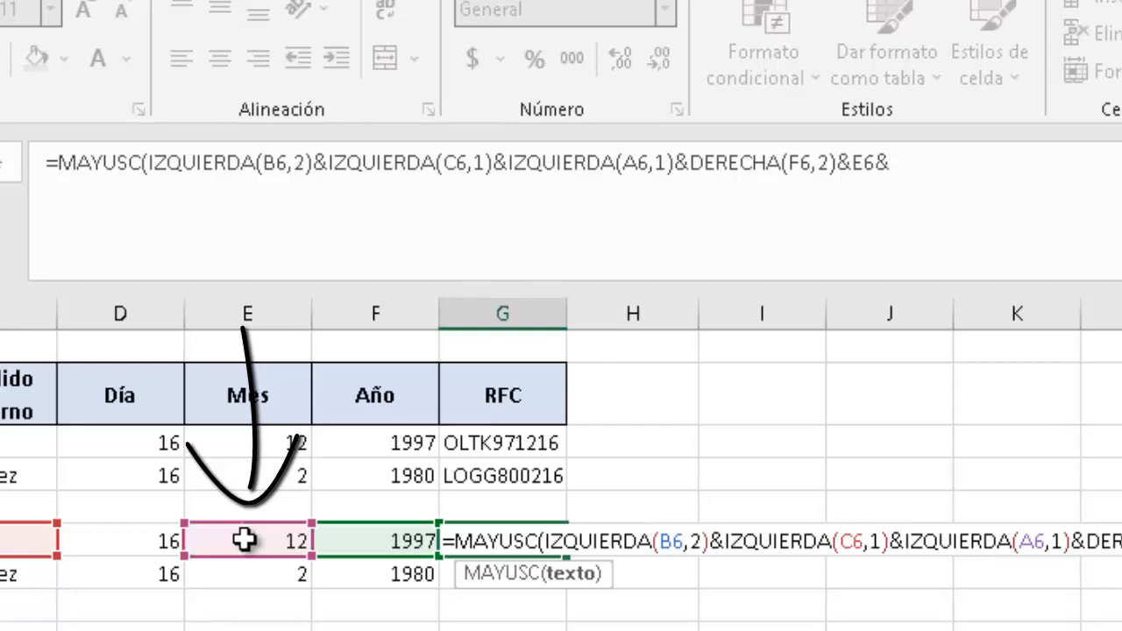
pyautogui.click(147, 540)
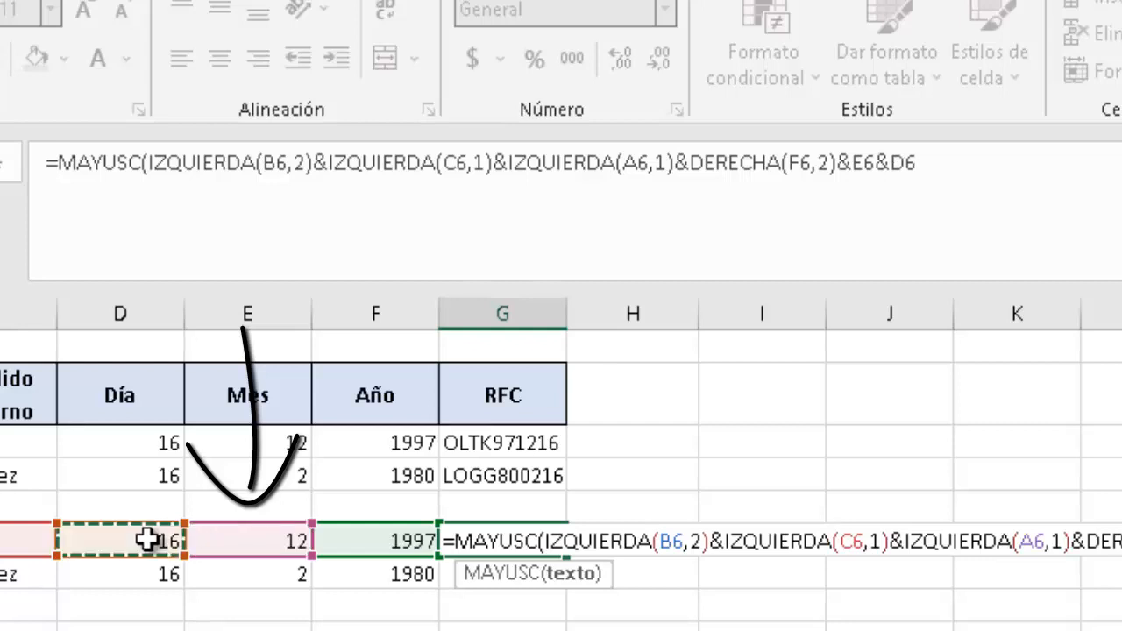
pyautogui.write(')')
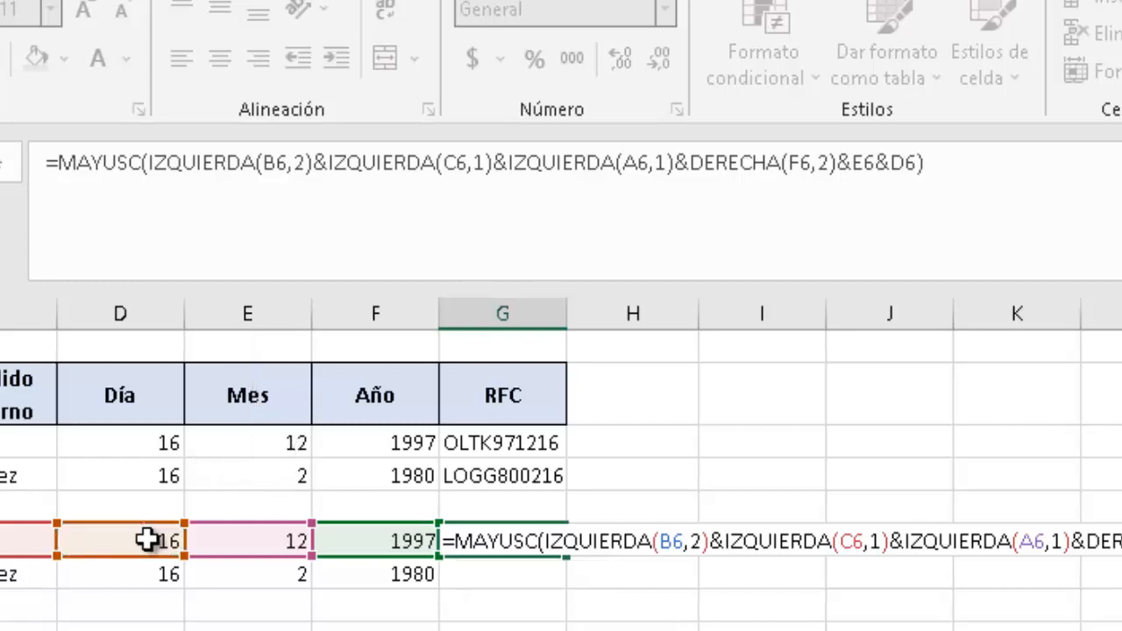
pyautogui.press('Return')
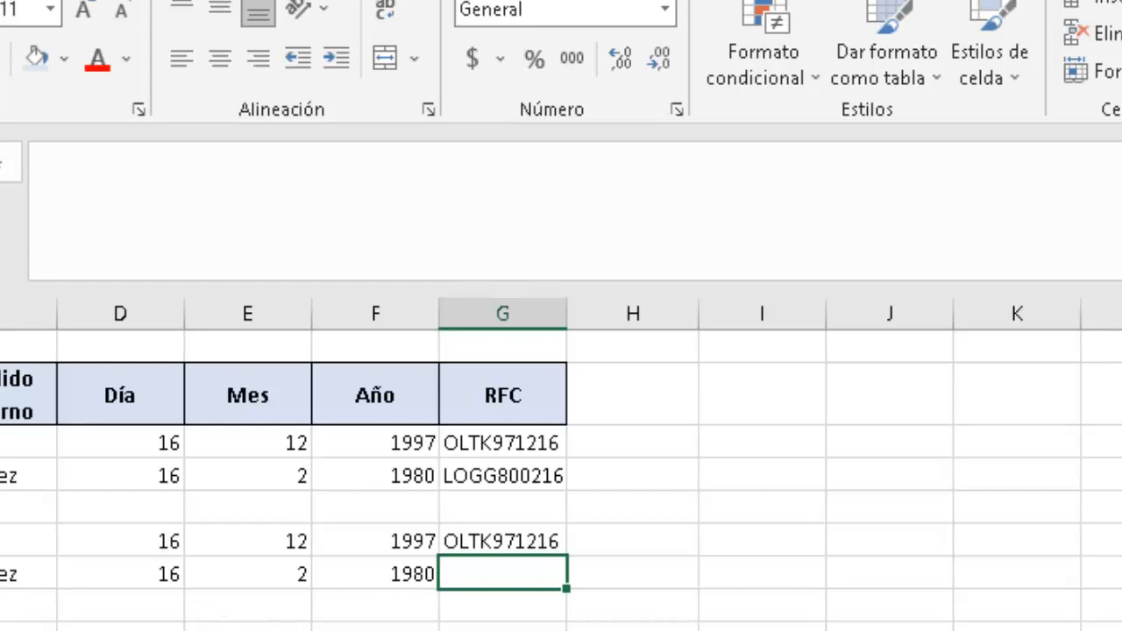
pyautogui.click(523, 541)
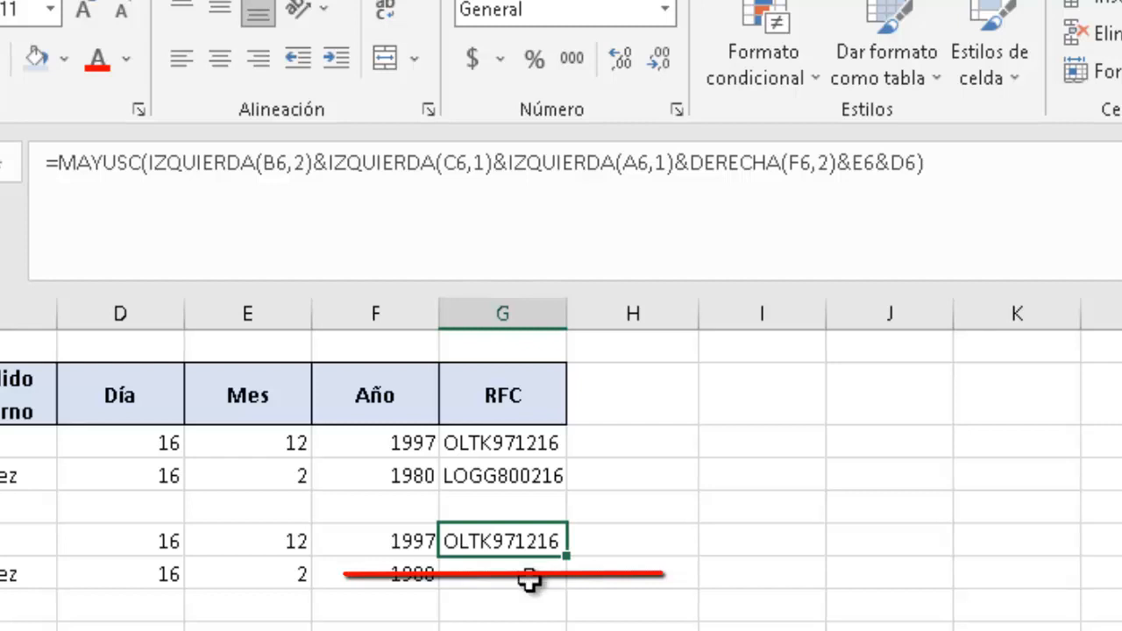
pyautogui.click(531, 580)
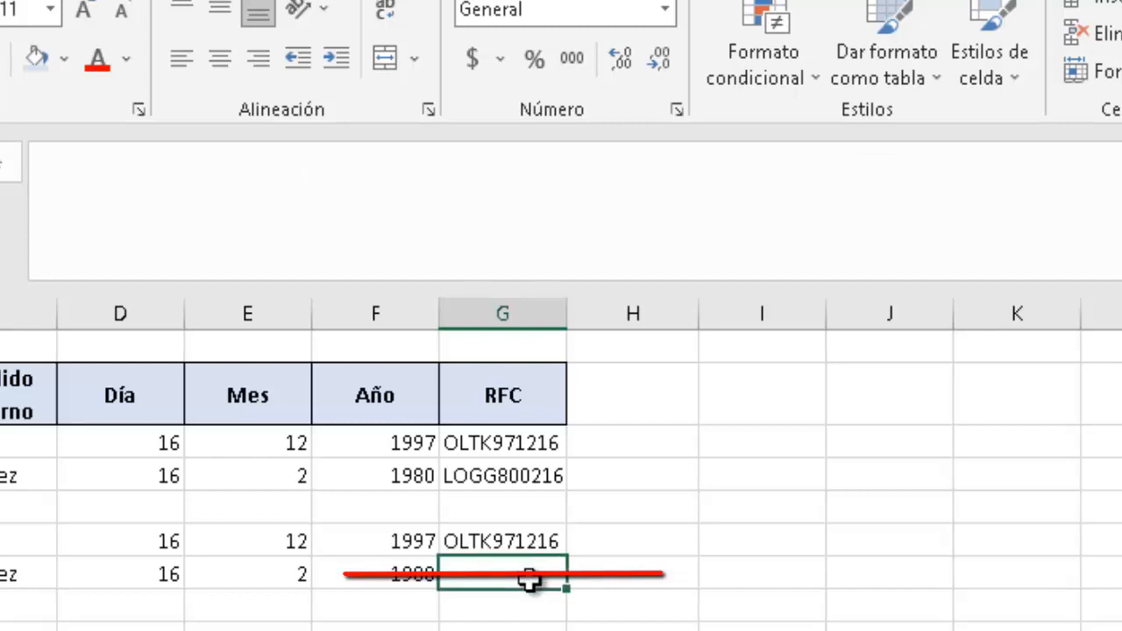
pyautogui.click(246, 540)
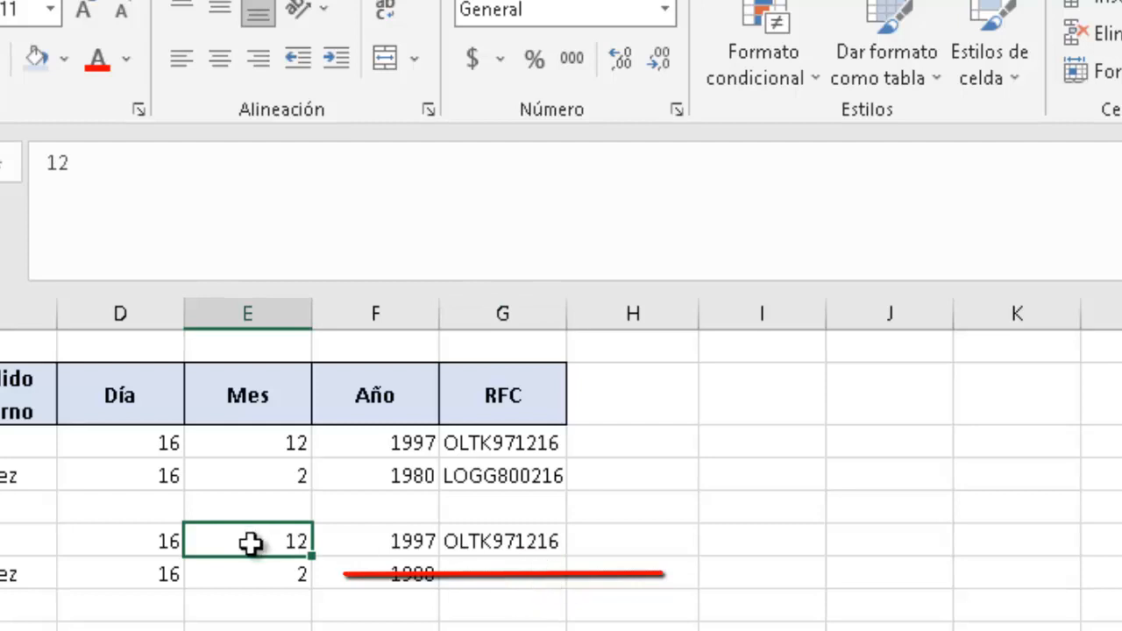
# Enter 3 as the month in E6, so G6 recalculates to OLTK97316.
pyautogui.write('3')
pyautogui.hotkey('ctrl', 'Return')
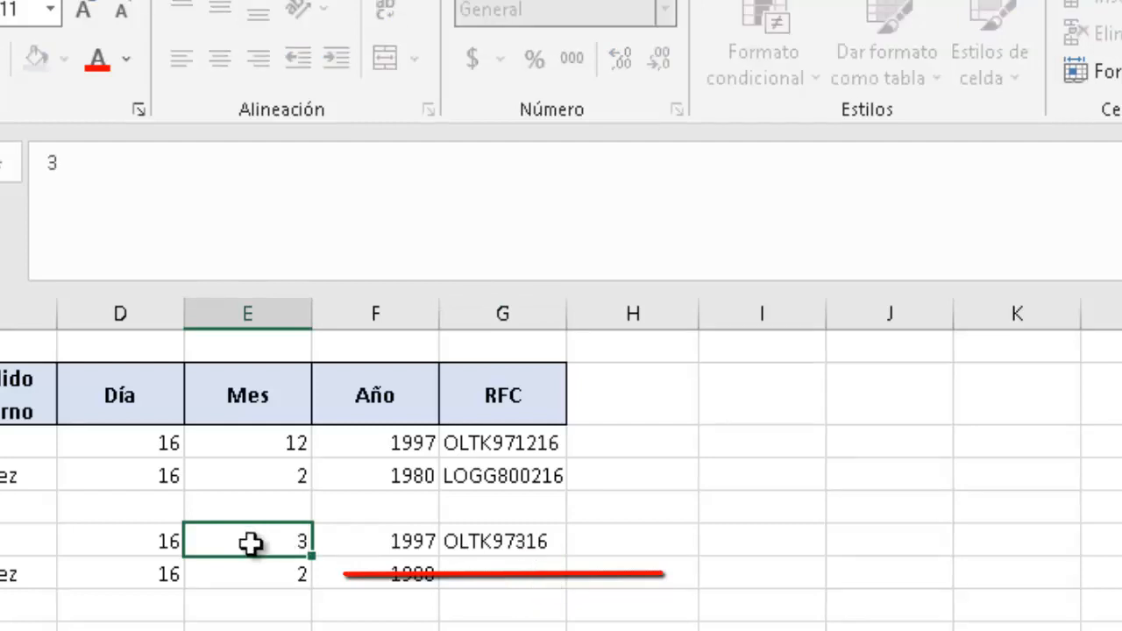
pyautogui.press('Return')
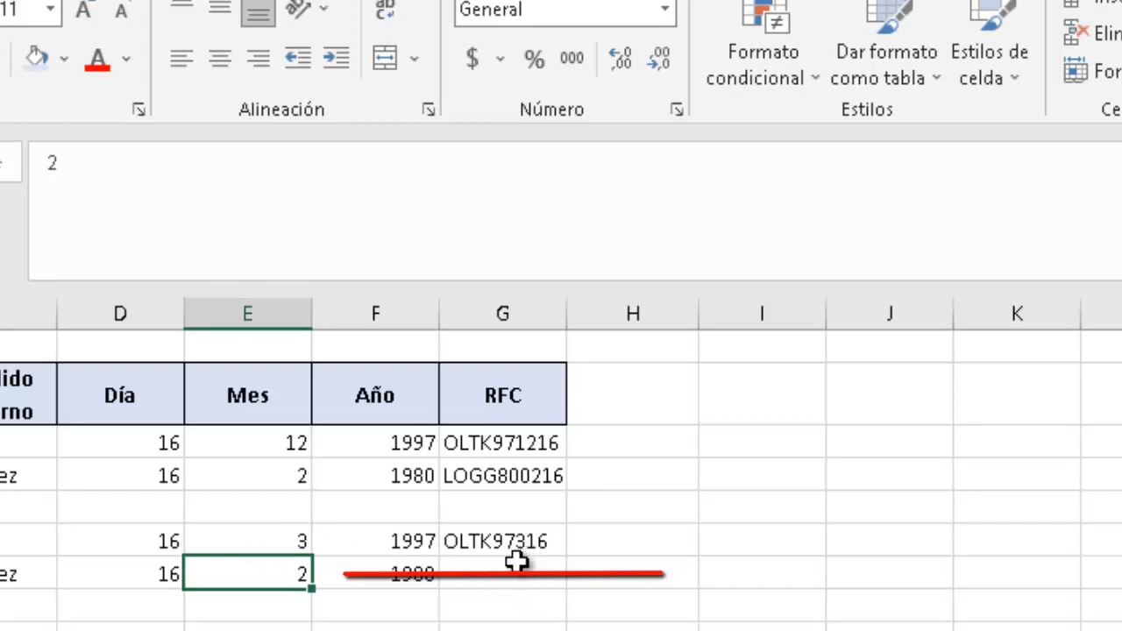
pyautogui.click(264, 541)
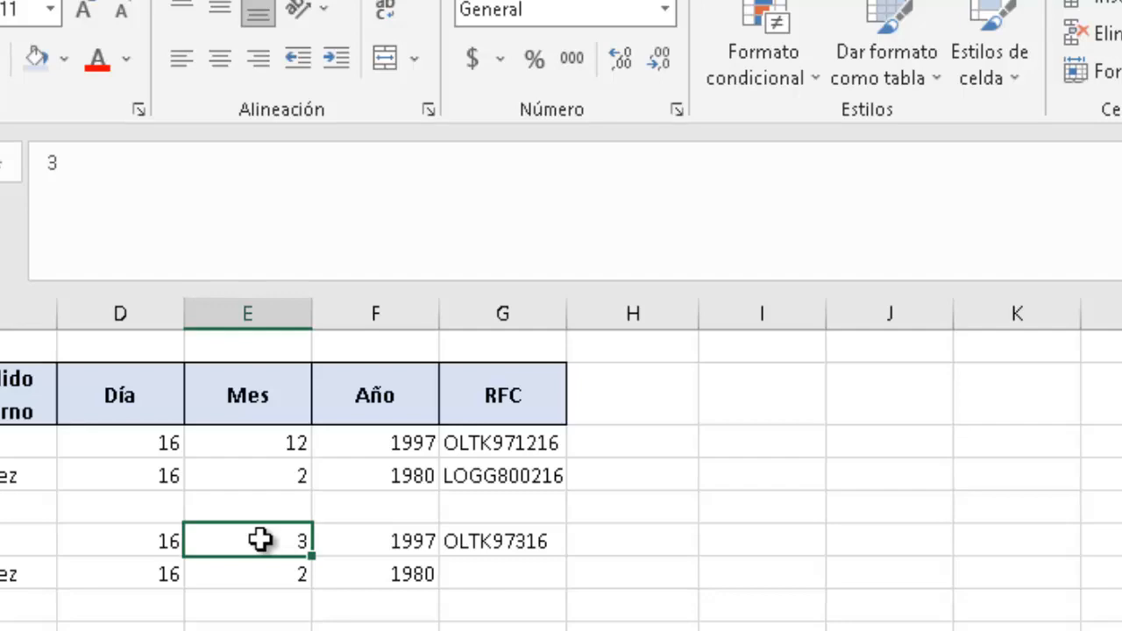
# Apply the Texto number format to the month cells E6:E7.
pyautogui.moveTo(260, 540); pyautogui.dragTo(260, 574)
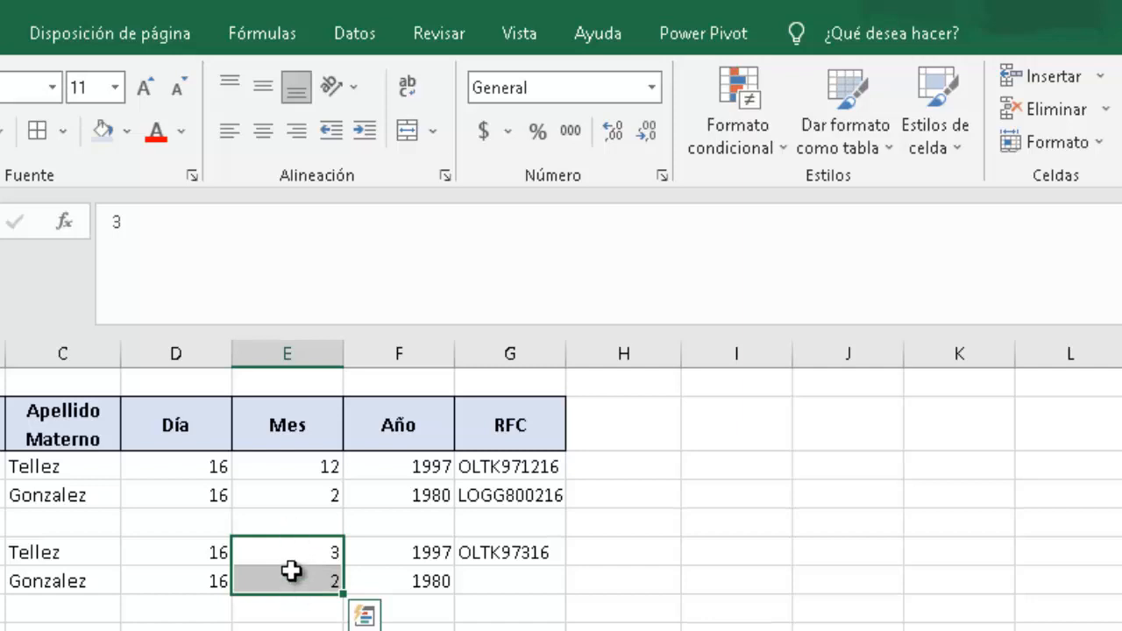
pyautogui.click(652, 89)
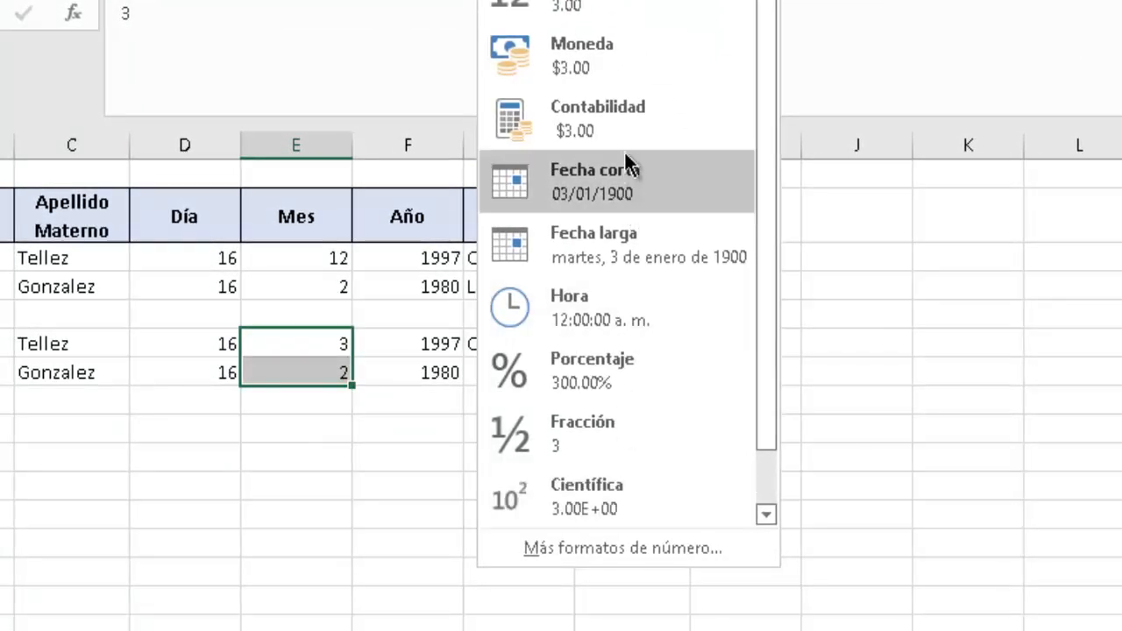
pyautogui.moveTo(763, 448); pyautogui.dragTo(759, 518)
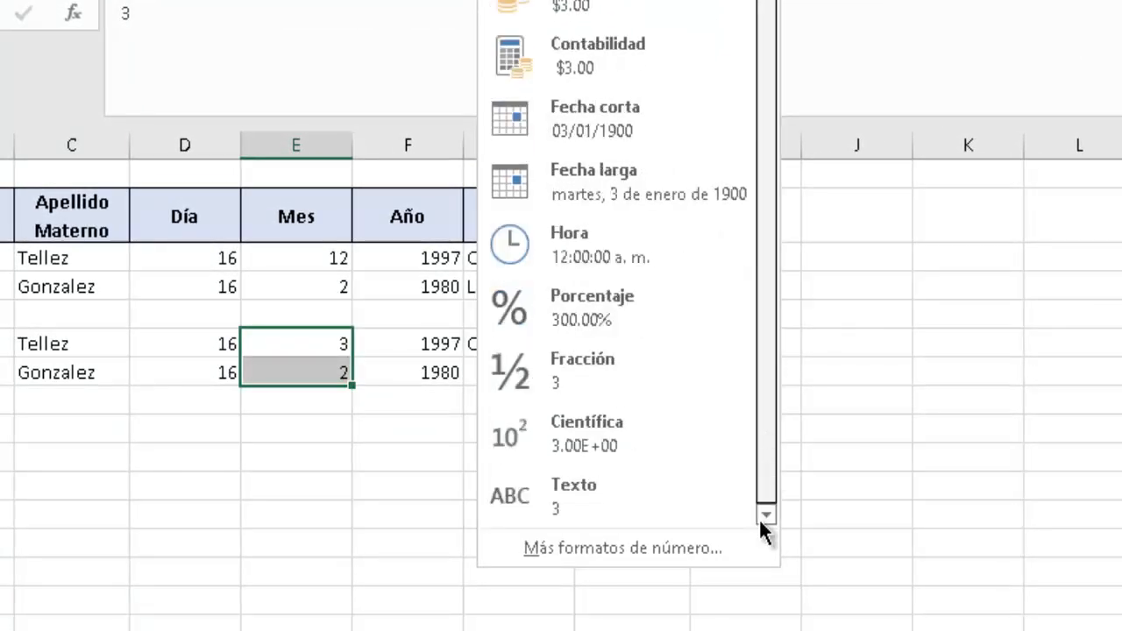
pyautogui.click(623, 491)
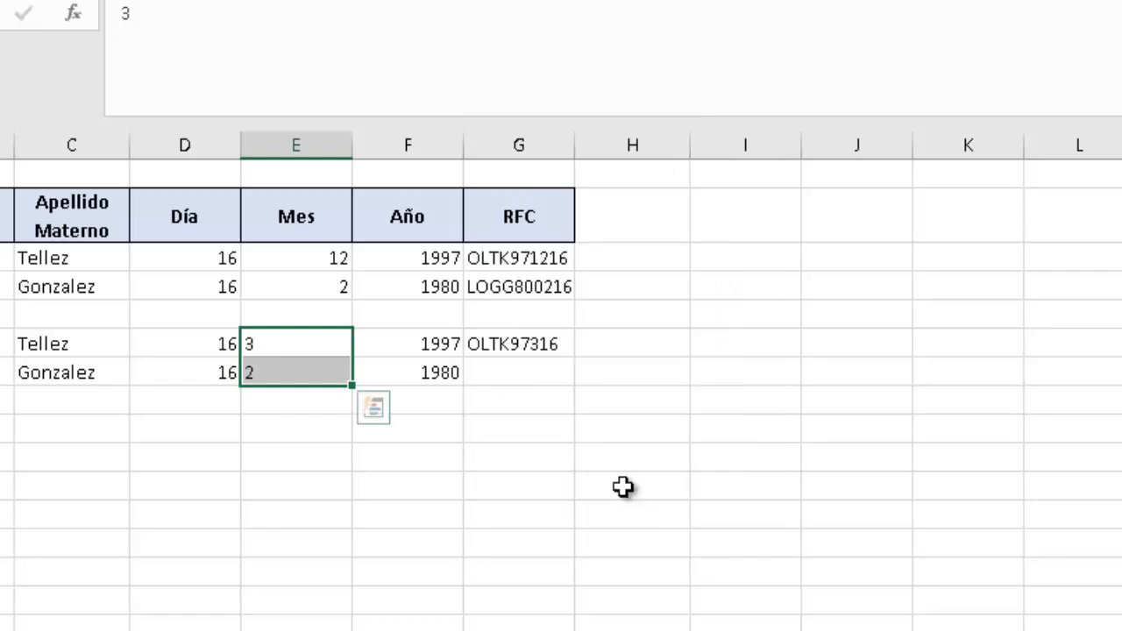
pyautogui.click(273, 402)
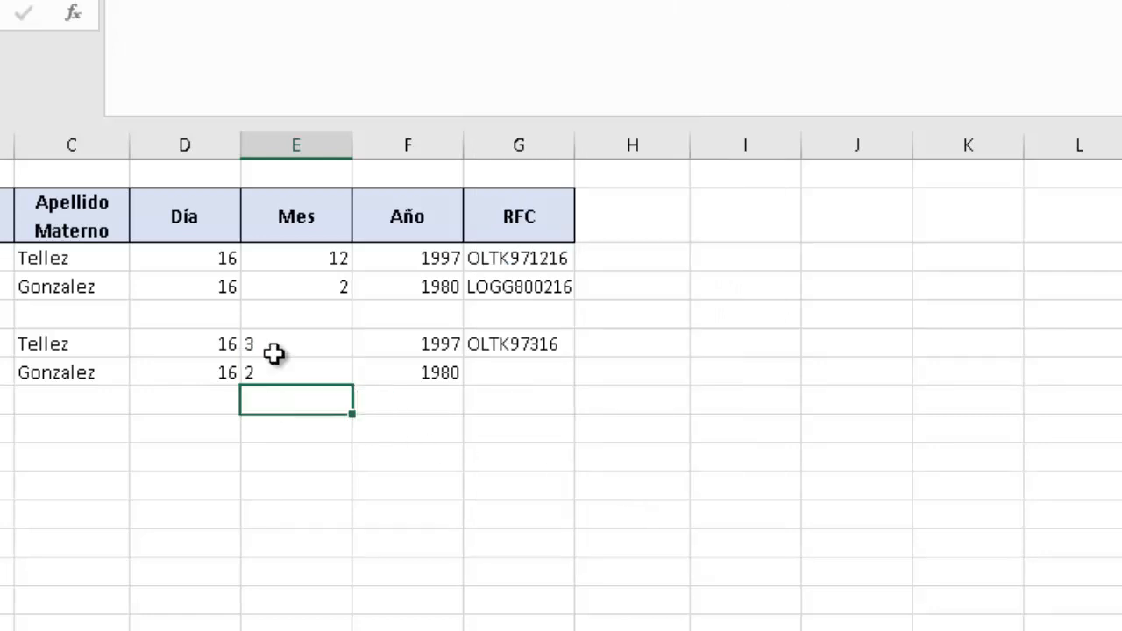
pyautogui.click(273, 347)
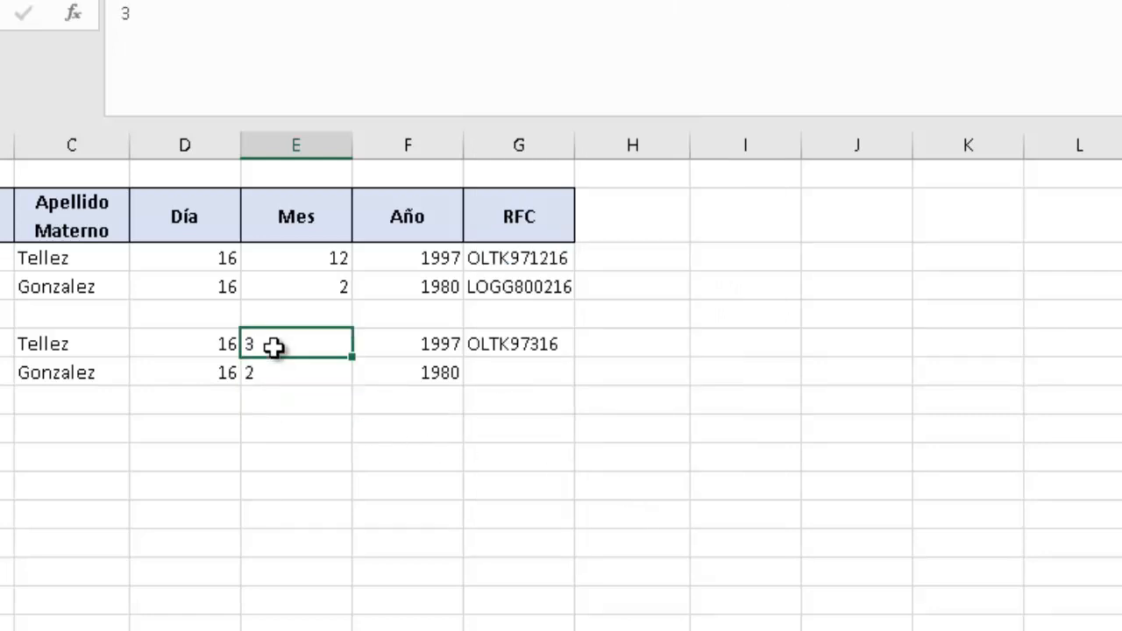
pyautogui.write('03')
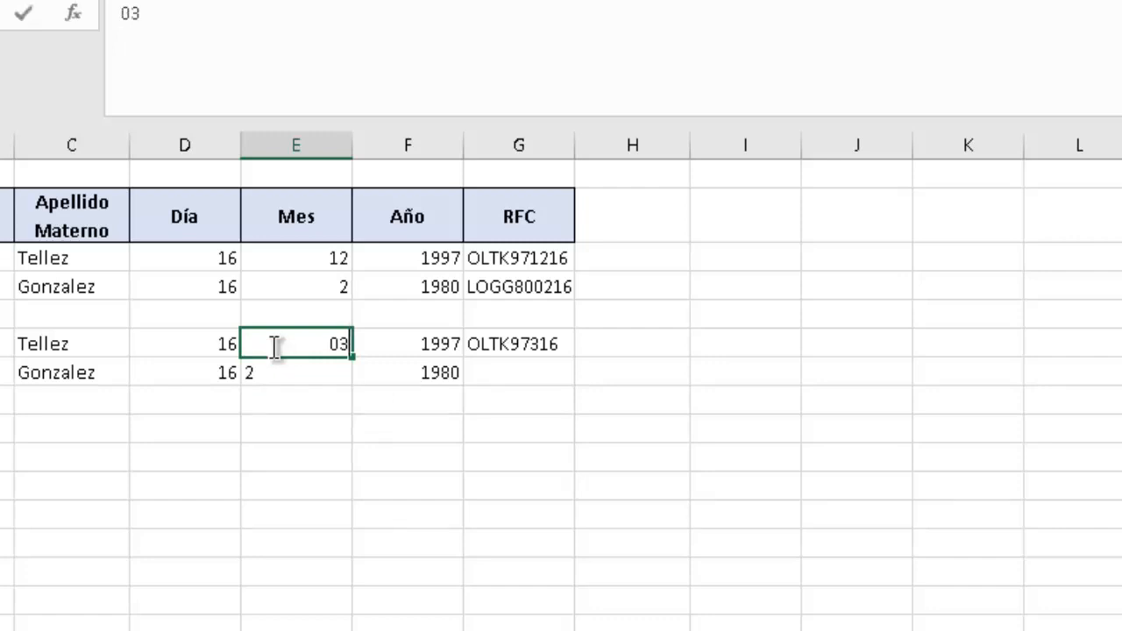
pyautogui.press('Return')
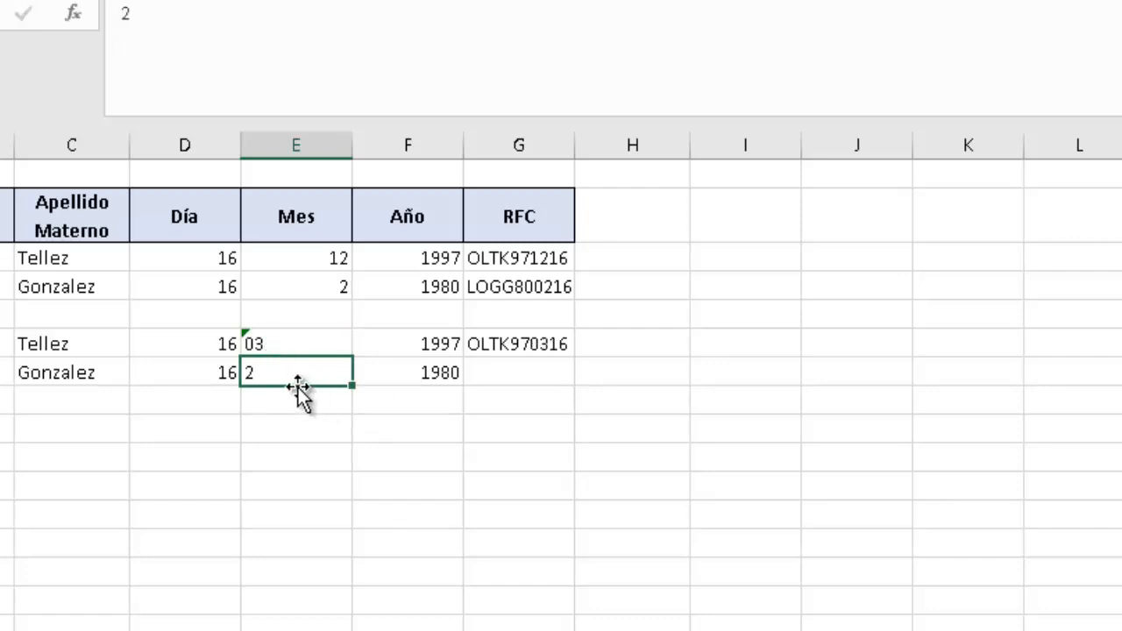
pyautogui.click(296, 437)
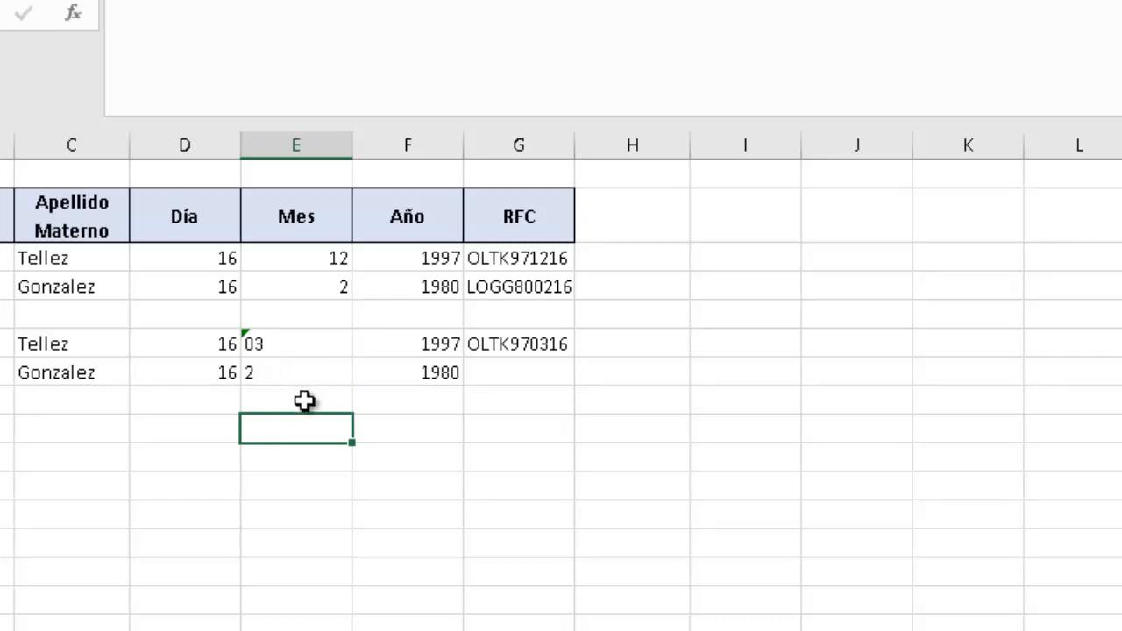
pyautogui.click(304, 373)
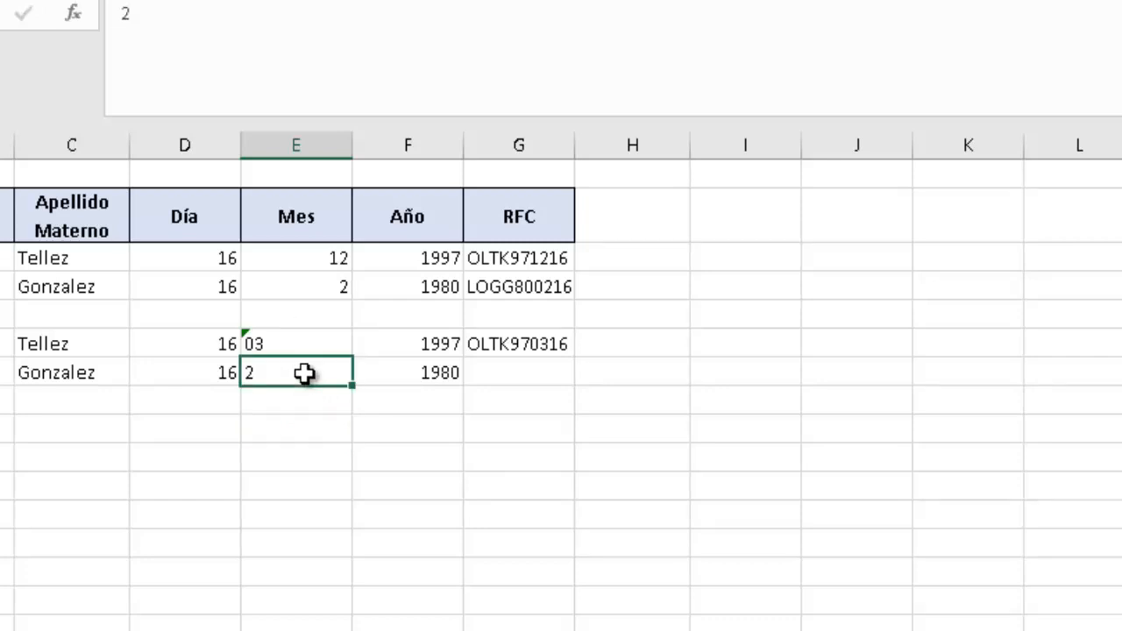
pyautogui.write('02')
pyautogui.press('Return')
pyautogui.click(536, 343)
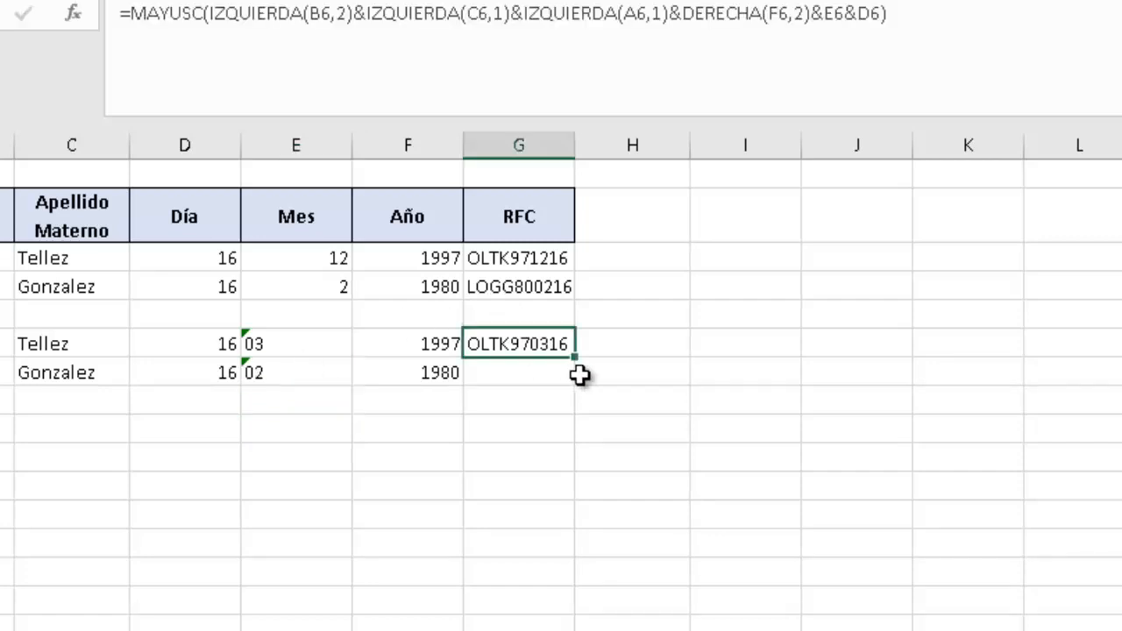
pyautogui.moveTo(575, 359); pyautogui.dragTo(578, 383)
pyautogui.click(519, 405)
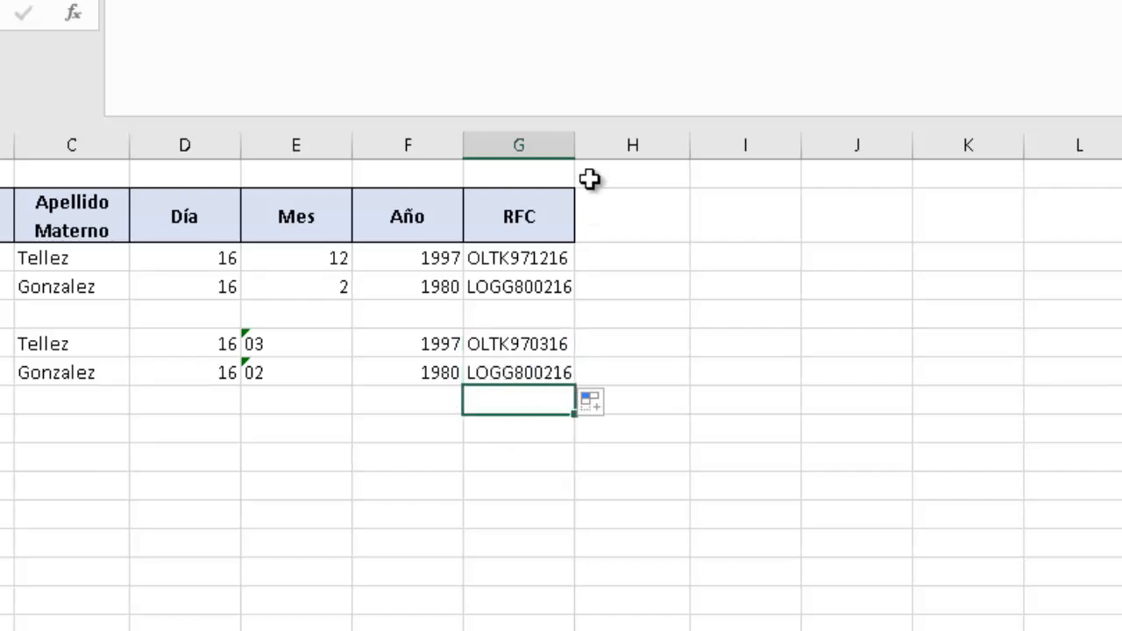
pyautogui.doubleClick(575, 148)
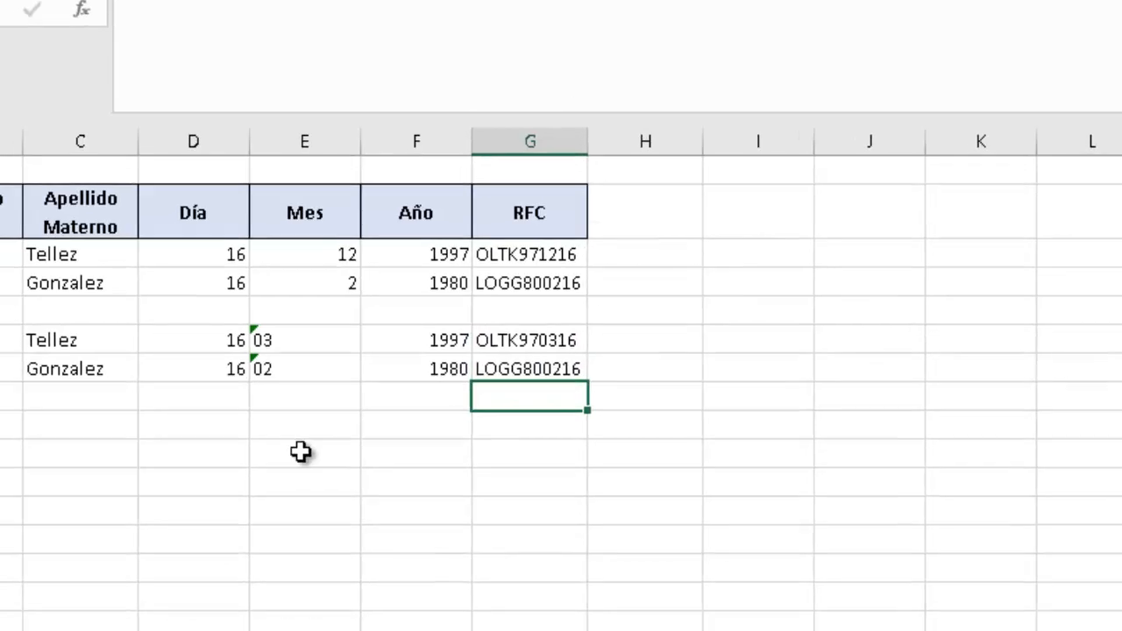
pyautogui.click(287, 430)
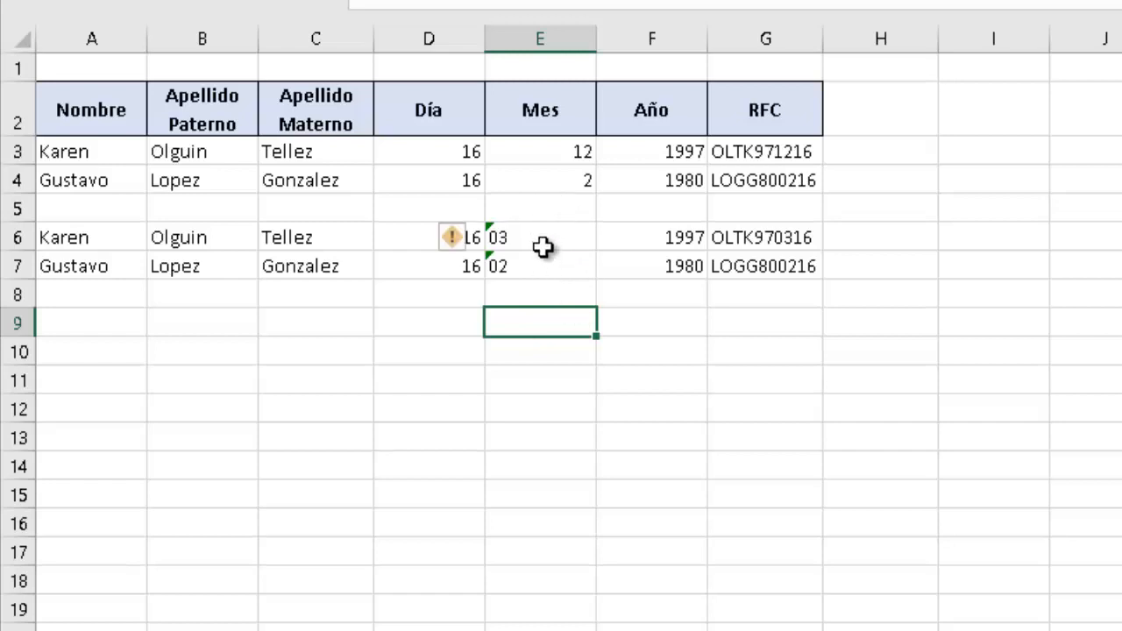
pyautogui.moveTo(548, 243); pyautogui.dragTo(544, 272)
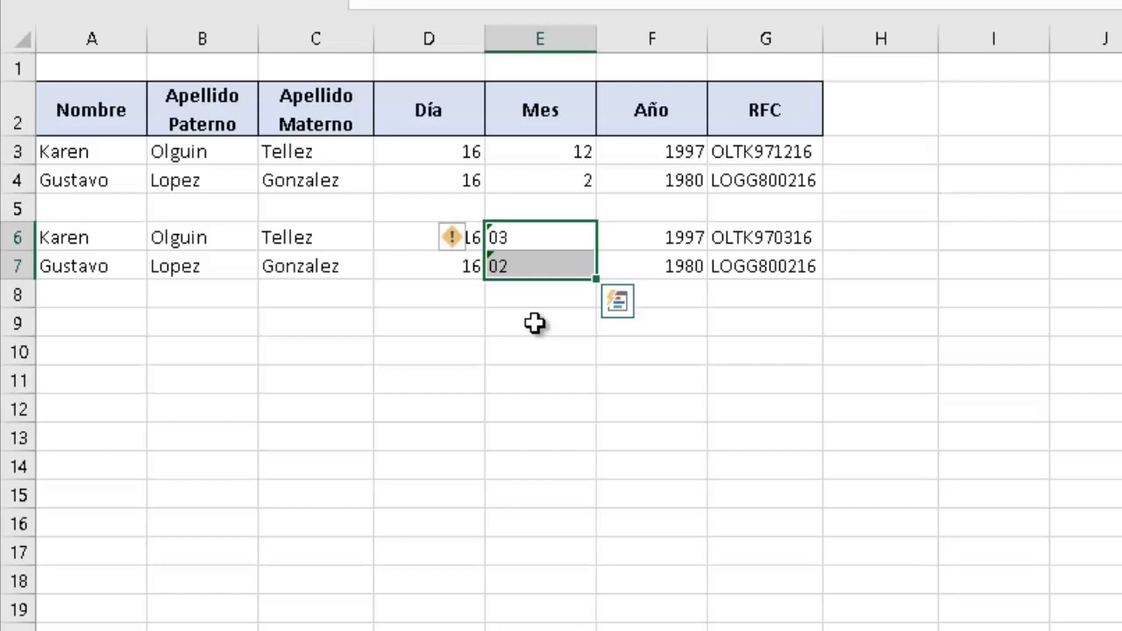
pyautogui.click(535, 323)
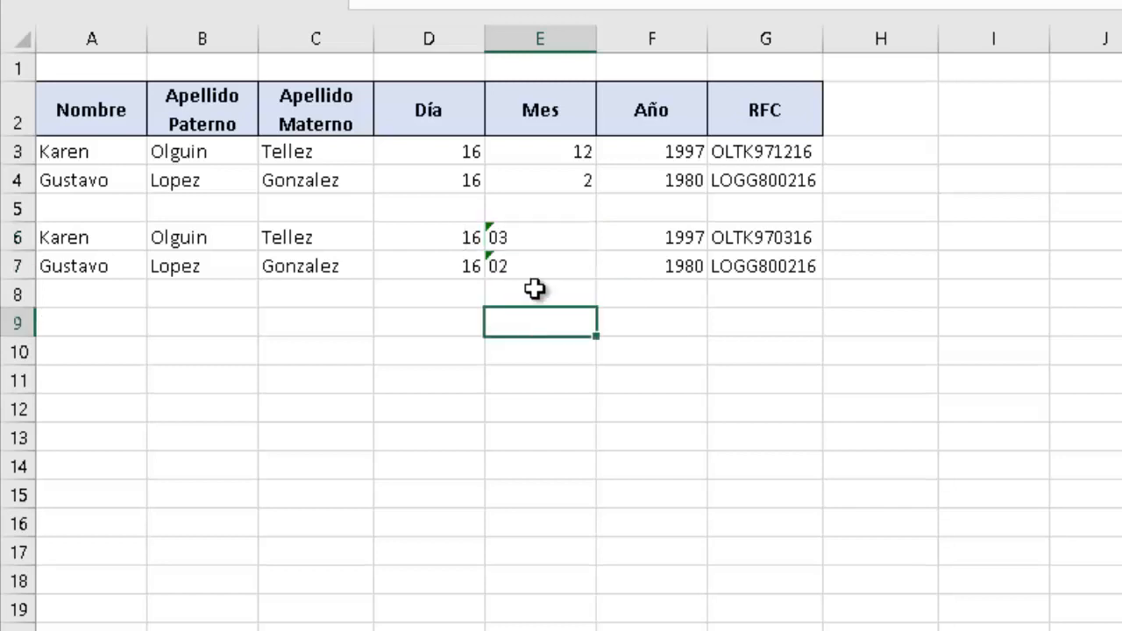
pyautogui.click(751, 300)
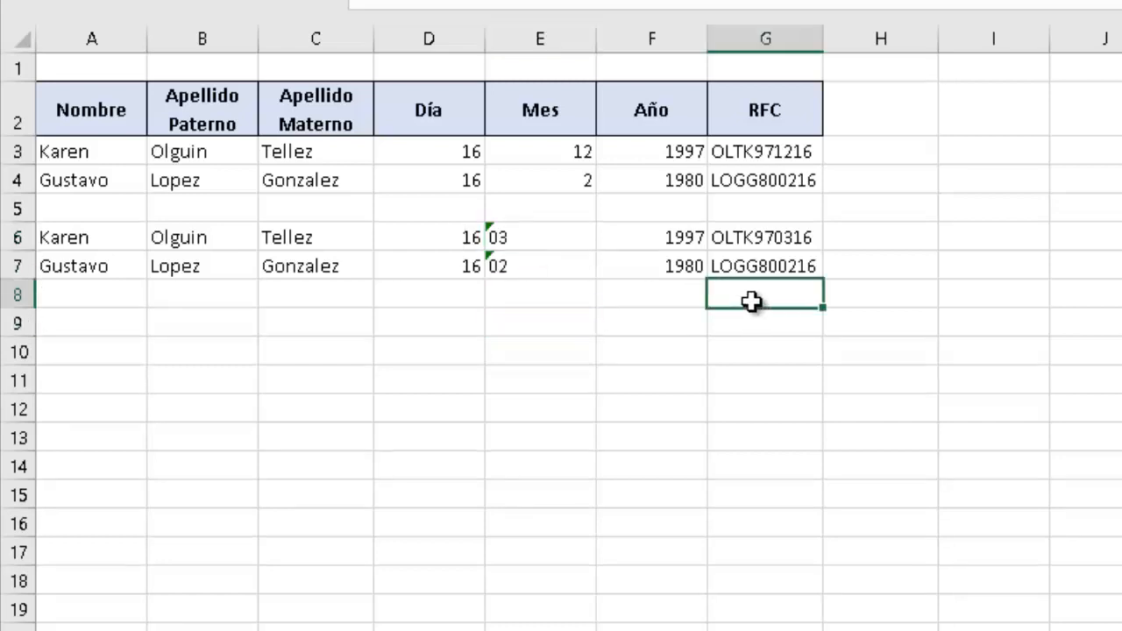
pyautogui.click(505, 317)
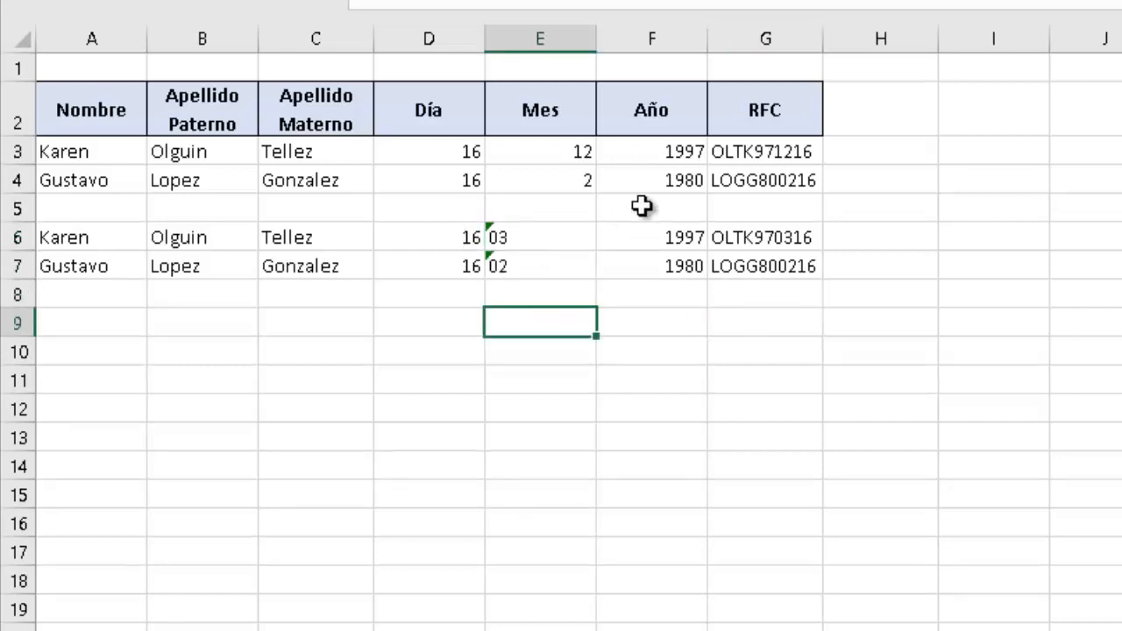
pyautogui.click(747, 155)
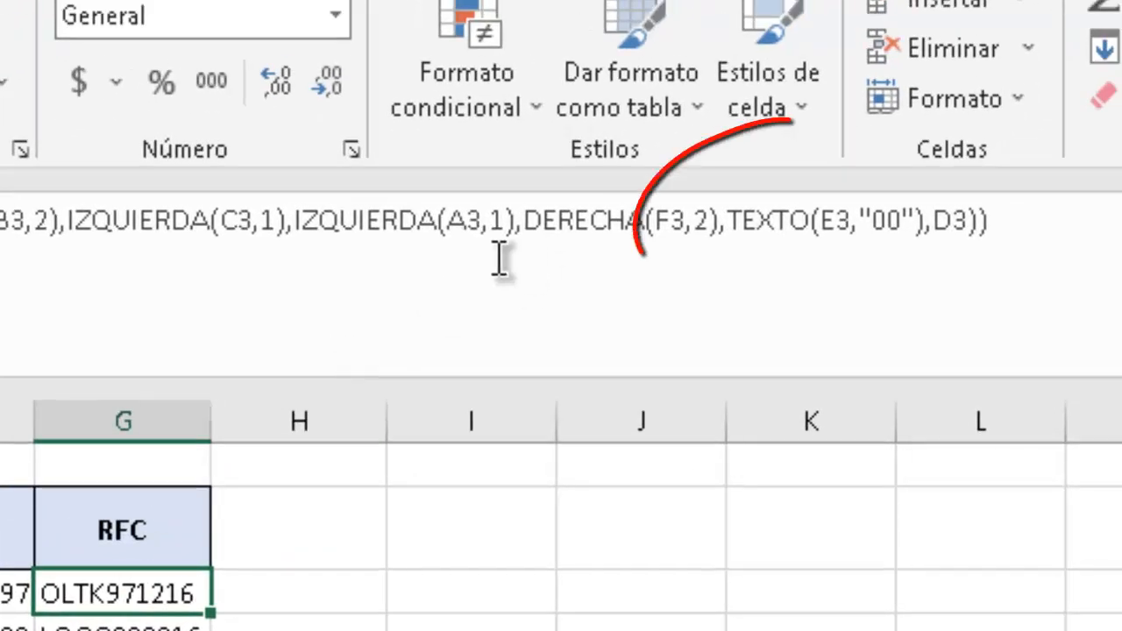
pyautogui.doubleClick(732, 221)
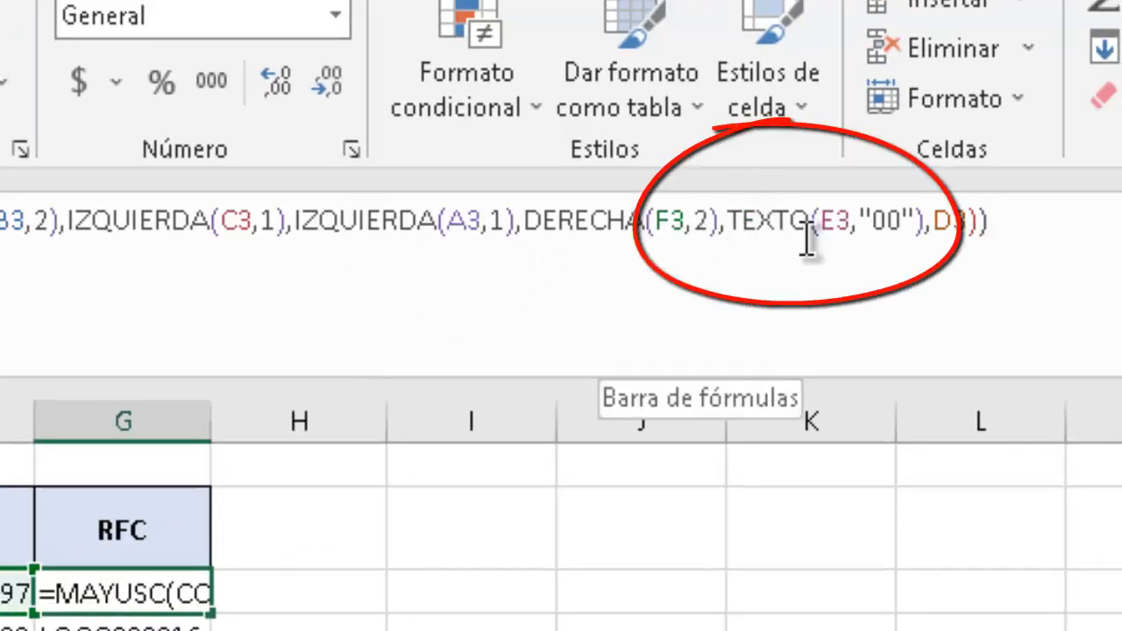
pyautogui.moveTo(868, 250); pyautogui.dragTo(924, 226)
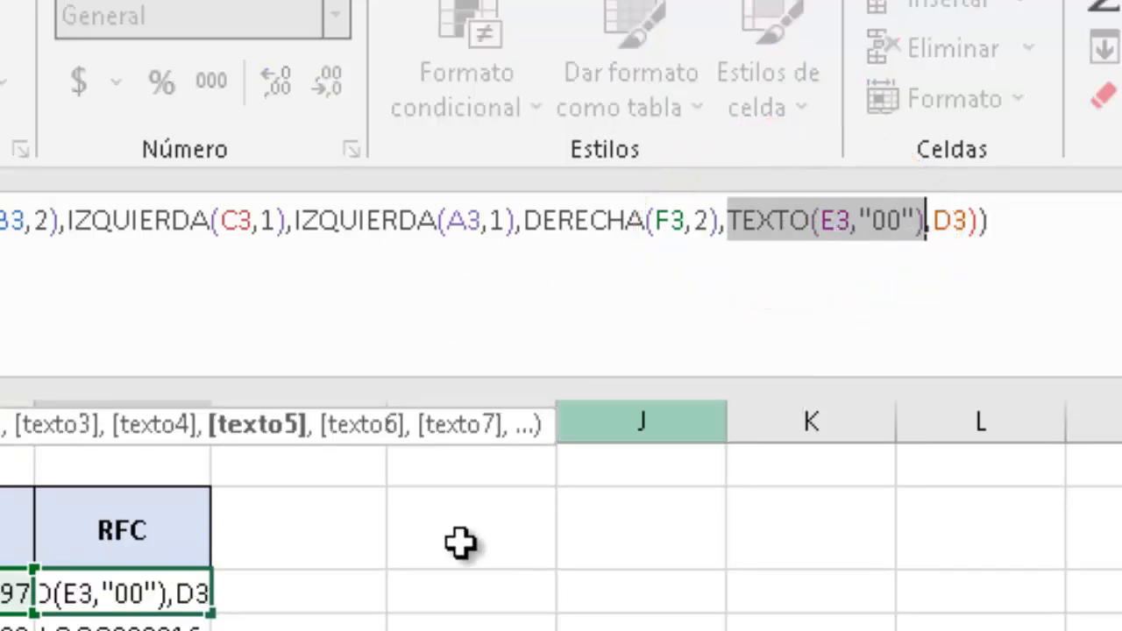
pyautogui.write('G8')
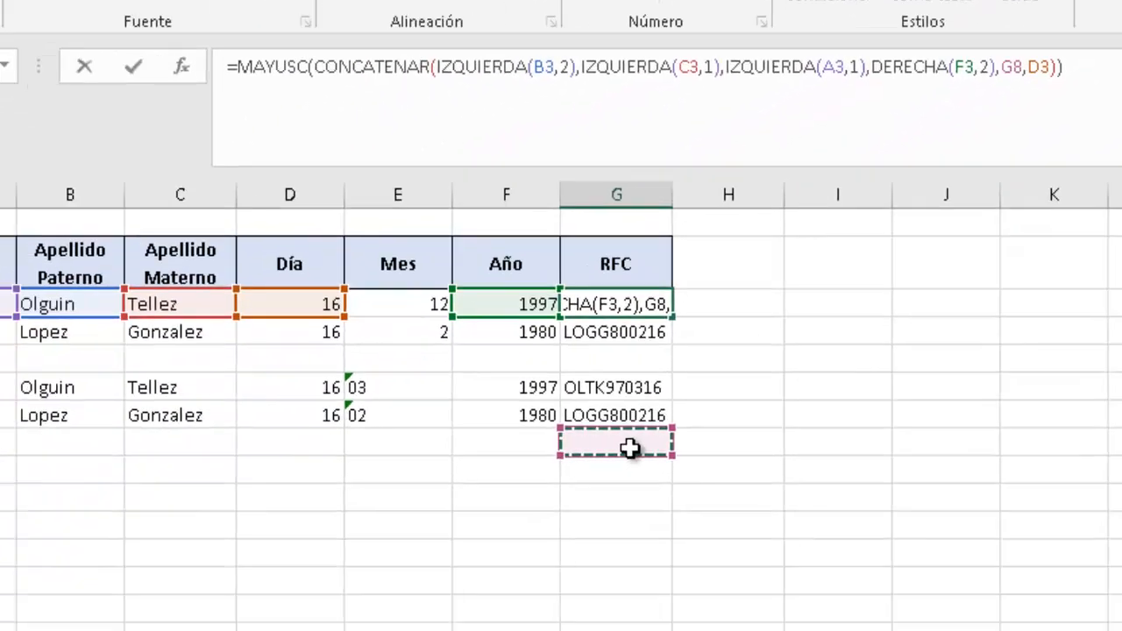
pyautogui.press('Escape')
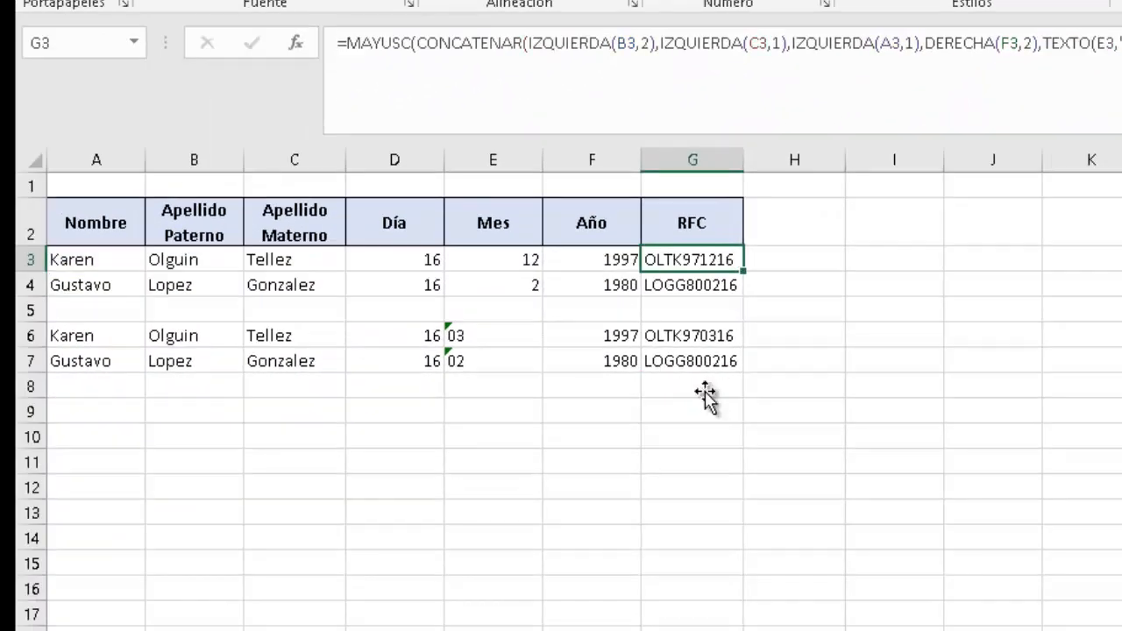
pyautogui.click(706, 396)
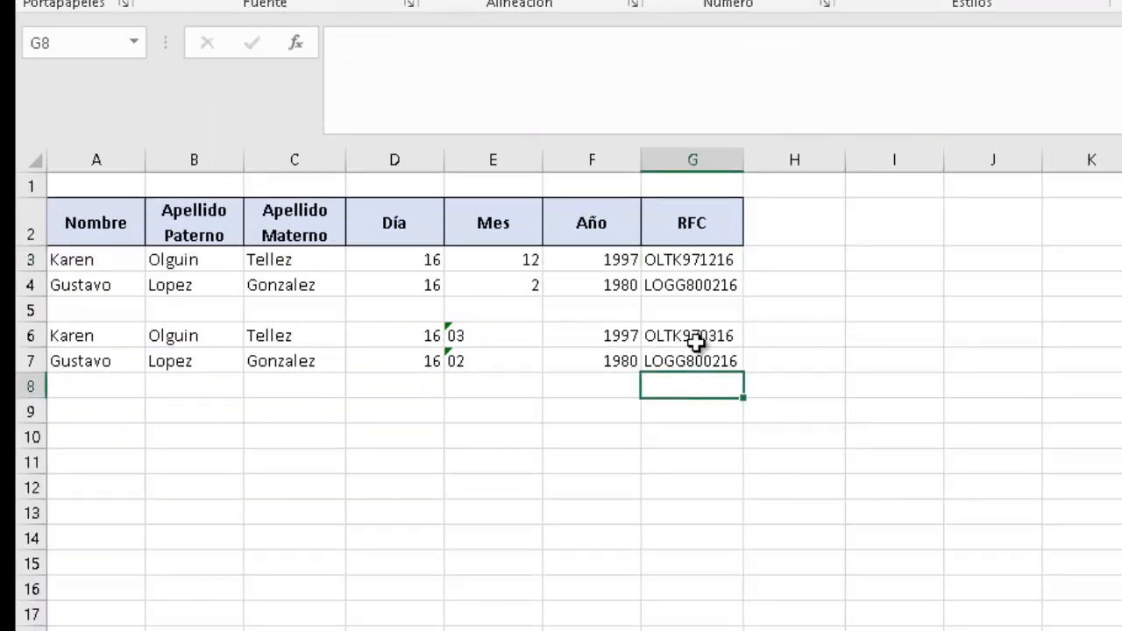
pyautogui.click(99, 413)
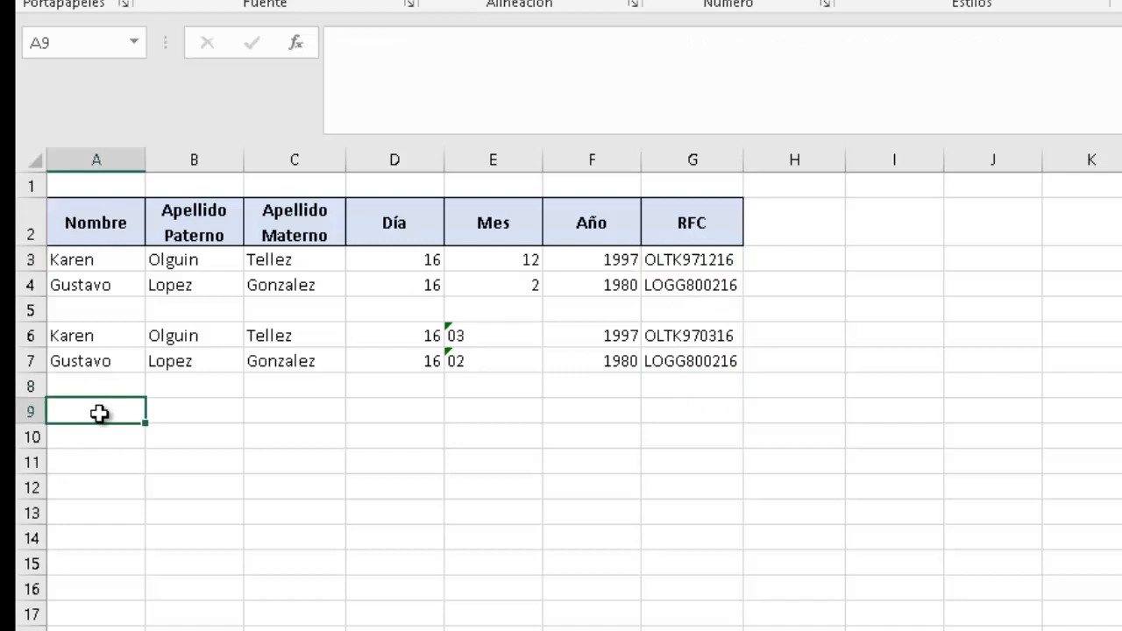